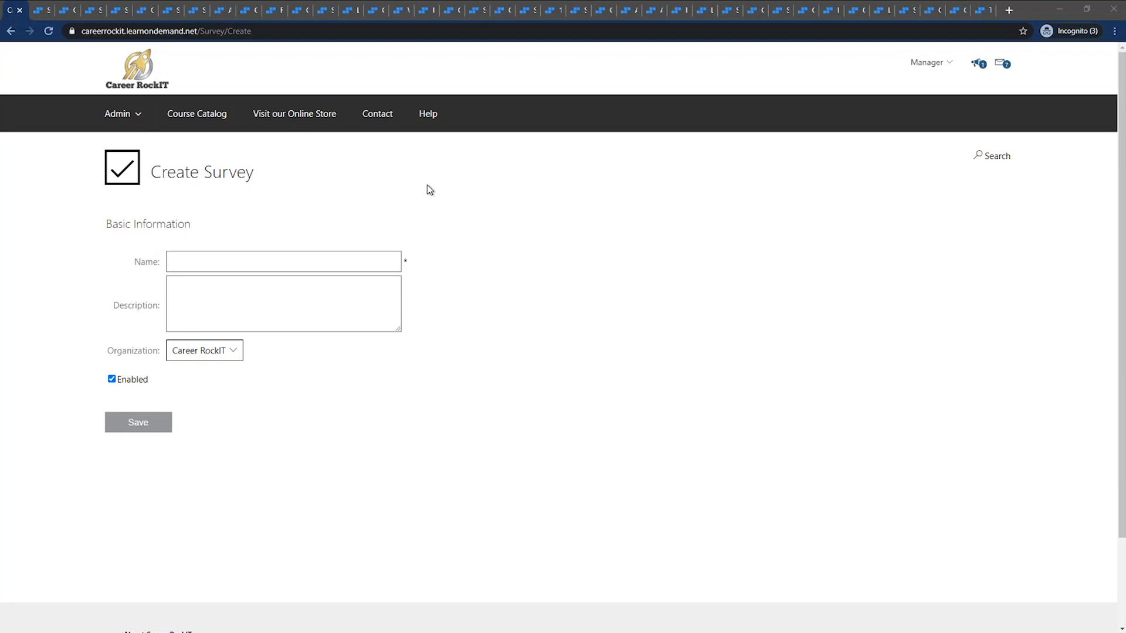
Switch to the Sample Cat Survey, view its details page and return to its design page
{"action": "left_click", "coordinate": [267, 258]}
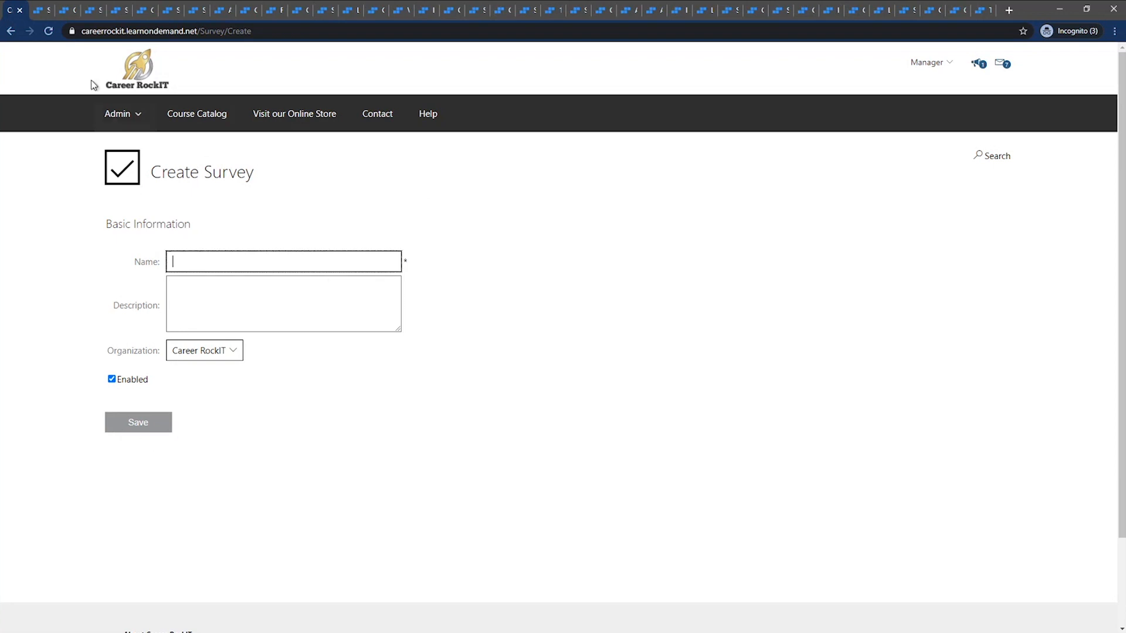
{"action": "left_click", "coordinate": [45, 12]}
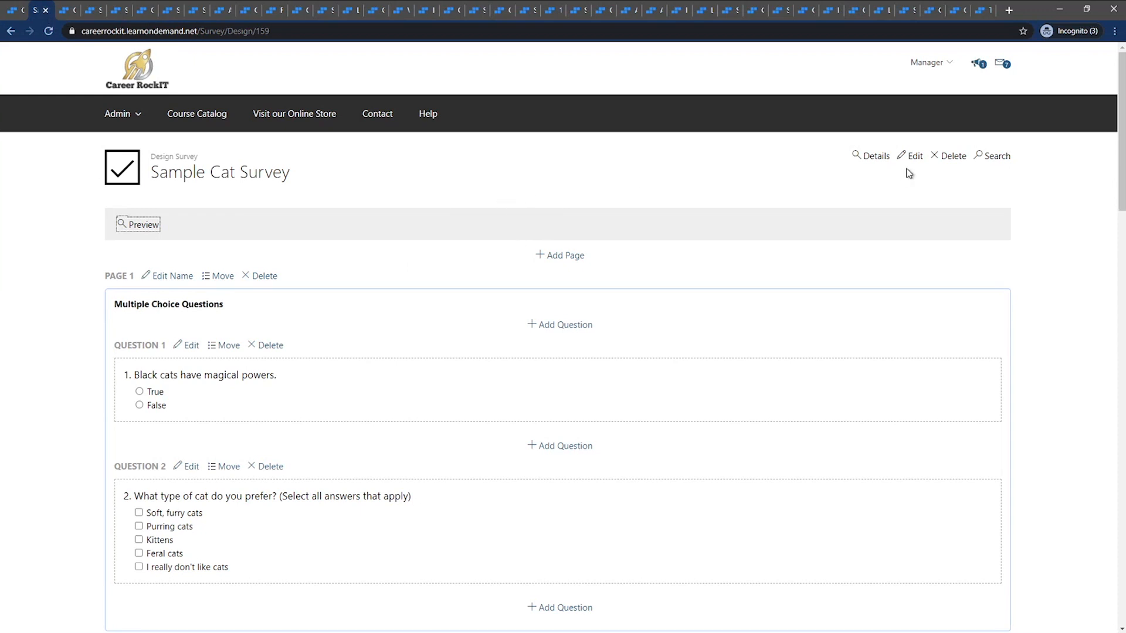
{"action": "left_click", "coordinate": [876, 157]}
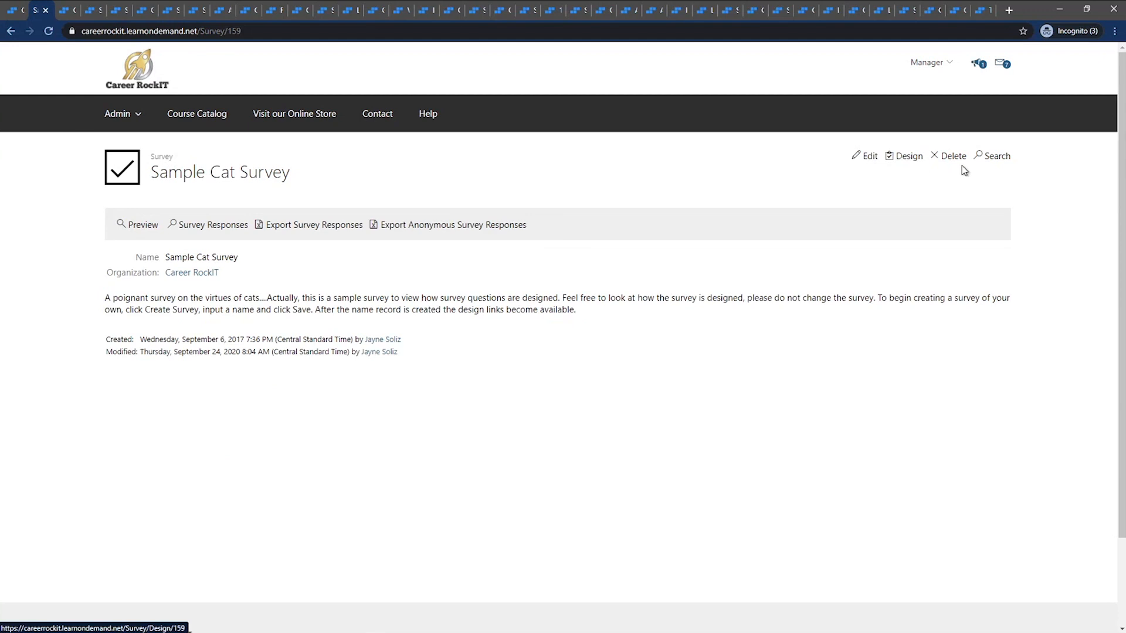
{"action": "left_click", "coordinate": [896, 160]}
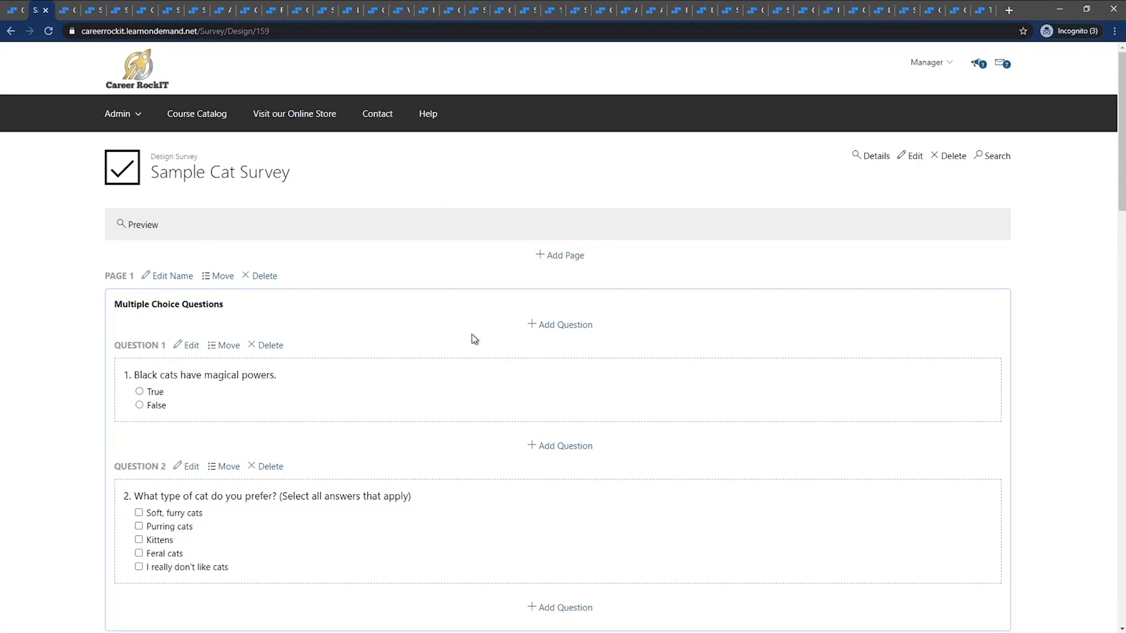
Review the Sample Cat Survey design, examining the multiple choice, text box and essay, rating scale and matrix question pages
{"action": "scroll", "coordinate": [469, 290], "scroll_direction": "down", "scroll_amount": 1}
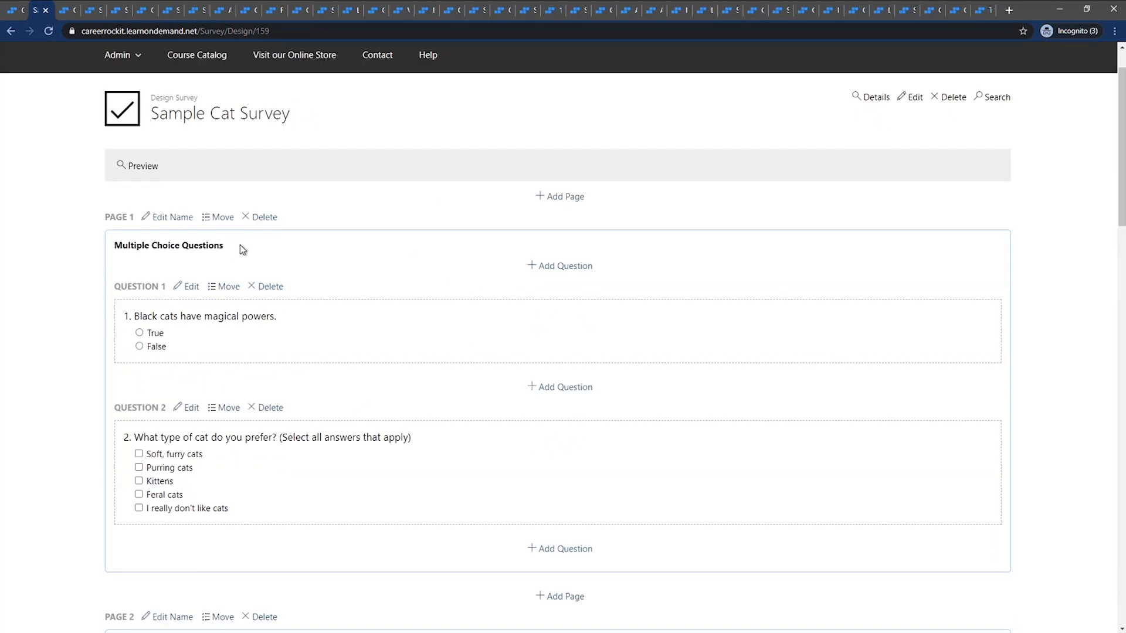
{"action": "left_click_drag", "start_coordinate": [237, 244], "coordinate": [112, 245]}
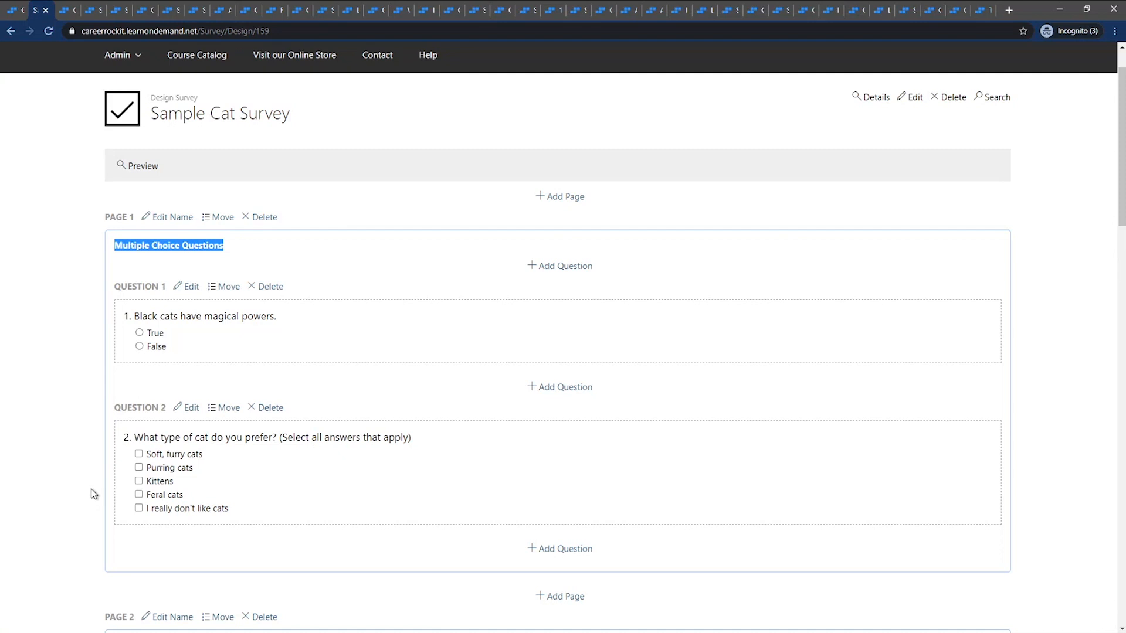
{"action": "scroll", "coordinate": [92, 494], "scroll_direction": "down", "scroll_amount": 8}
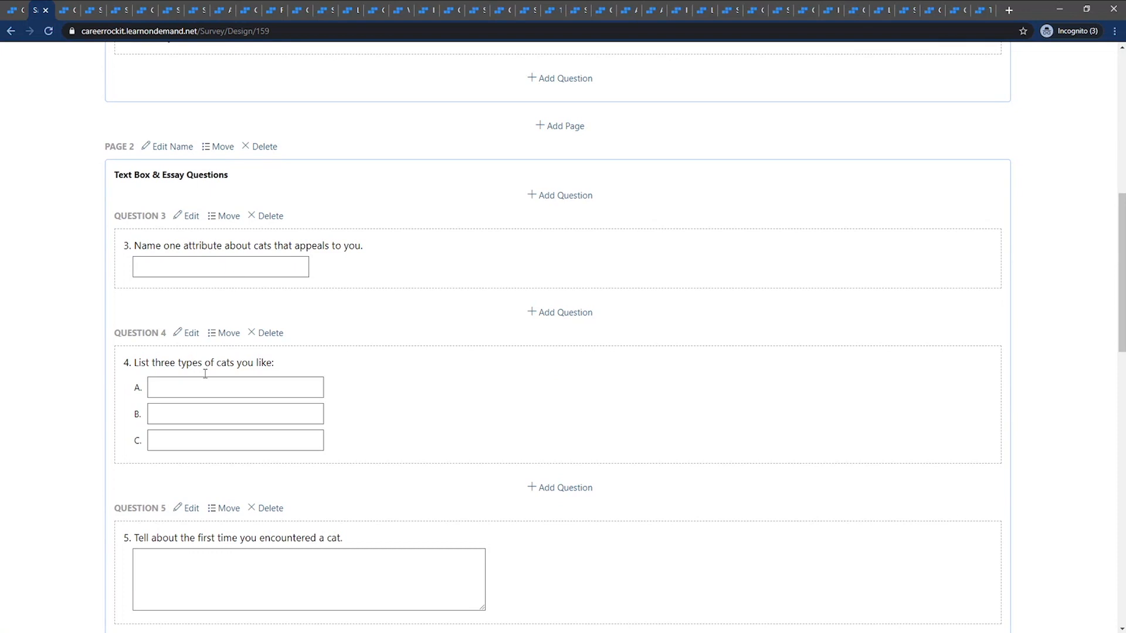
{"action": "scroll", "coordinate": [198, 435], "scroll_direction": "down", "scroll_amount": 1}
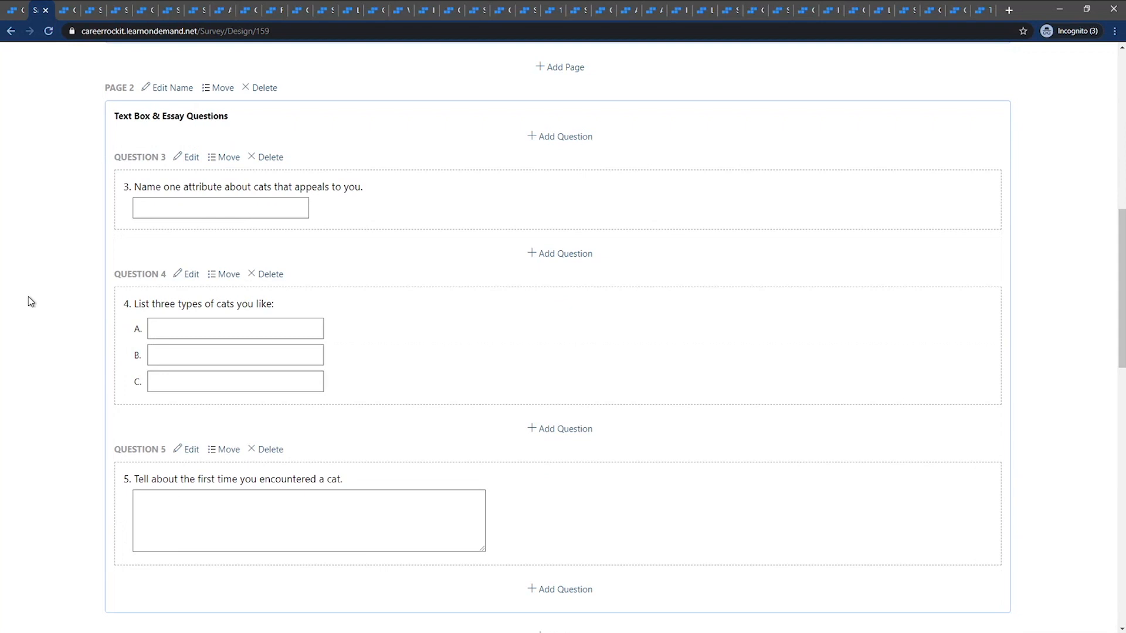
{"action": "scroll", "coordinate": [28, 297], "scroll_direction": "down", "scroll_amount": 6}
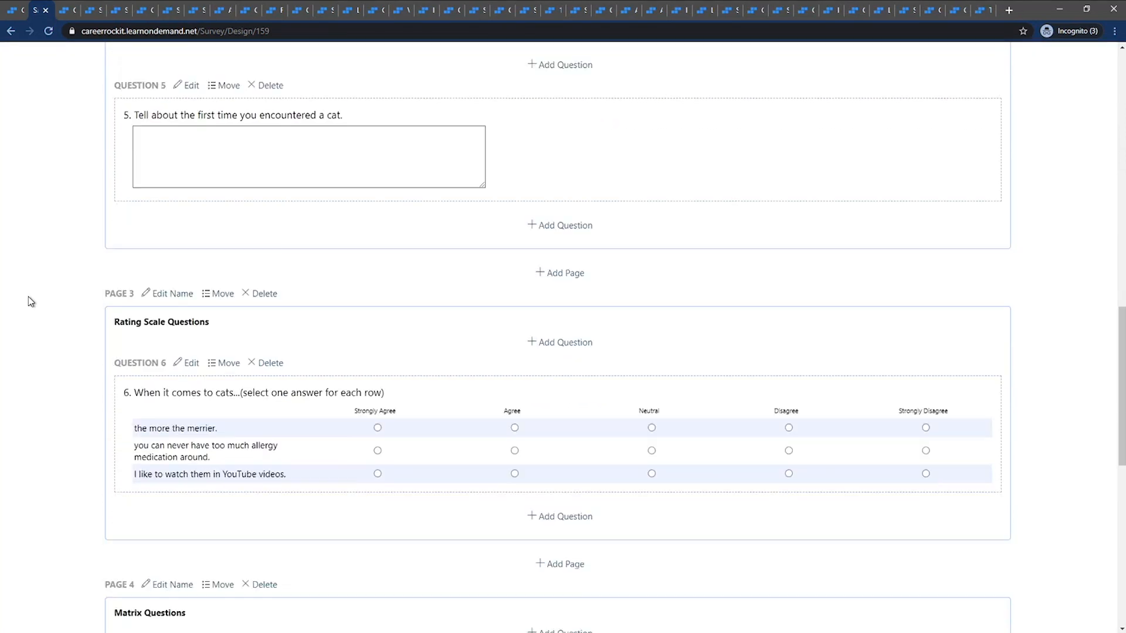
{"action": "scroll", "coordinate": [29, 297], "scroll_direction": "down", "scroll_amount": 3}
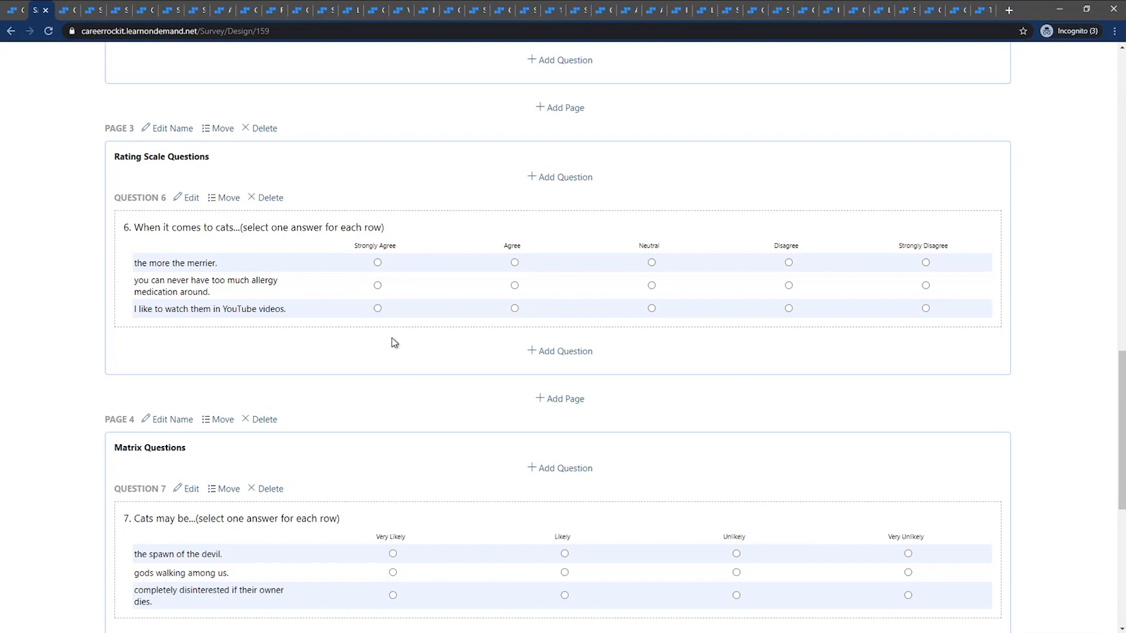
{"action": "scroll", "coordinate": [283, 368], "scroll_direction": "down", "scroll_amount": 1}
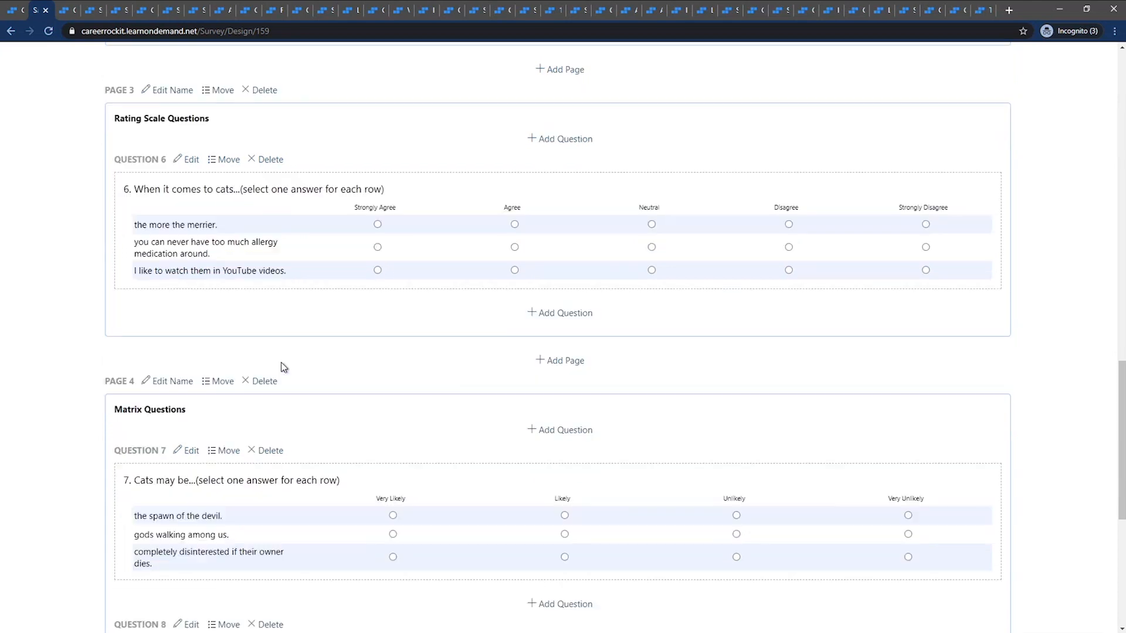
{"action": "scroll", "coordinate": [283, 367], "scroll_direction": "down", "scroll_amount": 4}
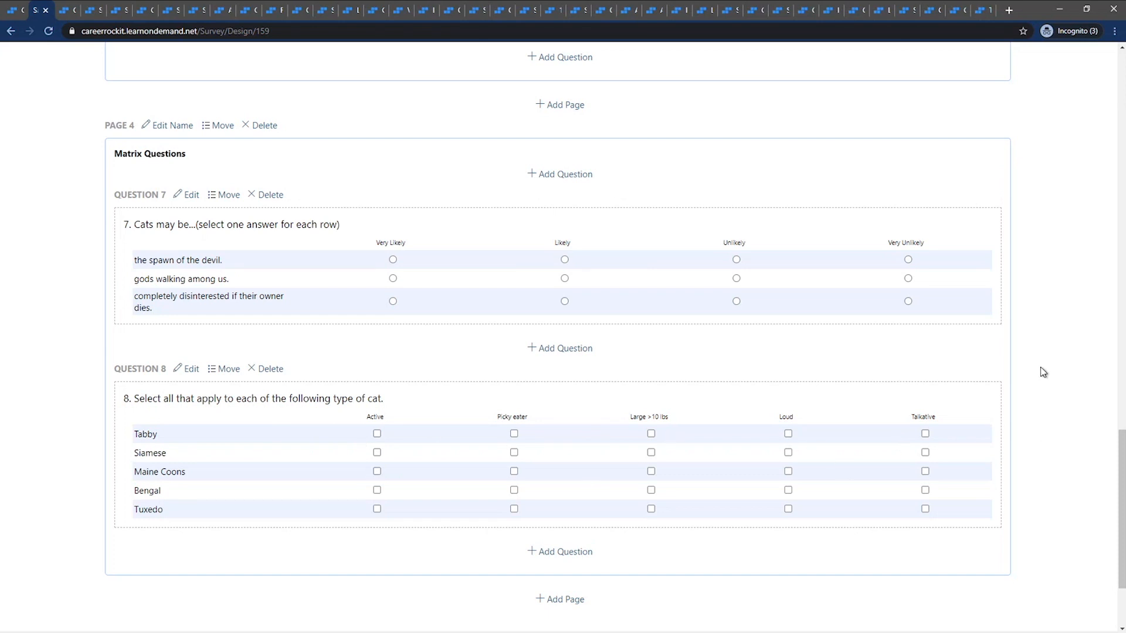
{"action": "scroll", "coordinate": [1043, 373], "scroll_direction": "up", "scroll_amount": 15}
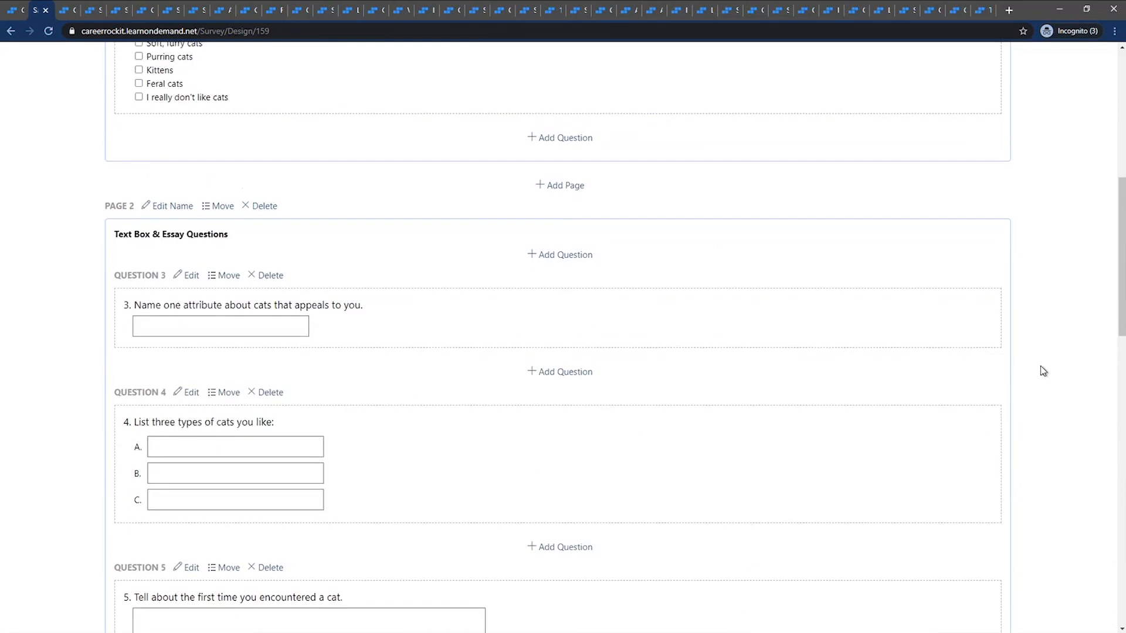
{"action": "scroll", "coordinate": [1043, 371], "scroll_direction": "up", "scroll_amount": 10}
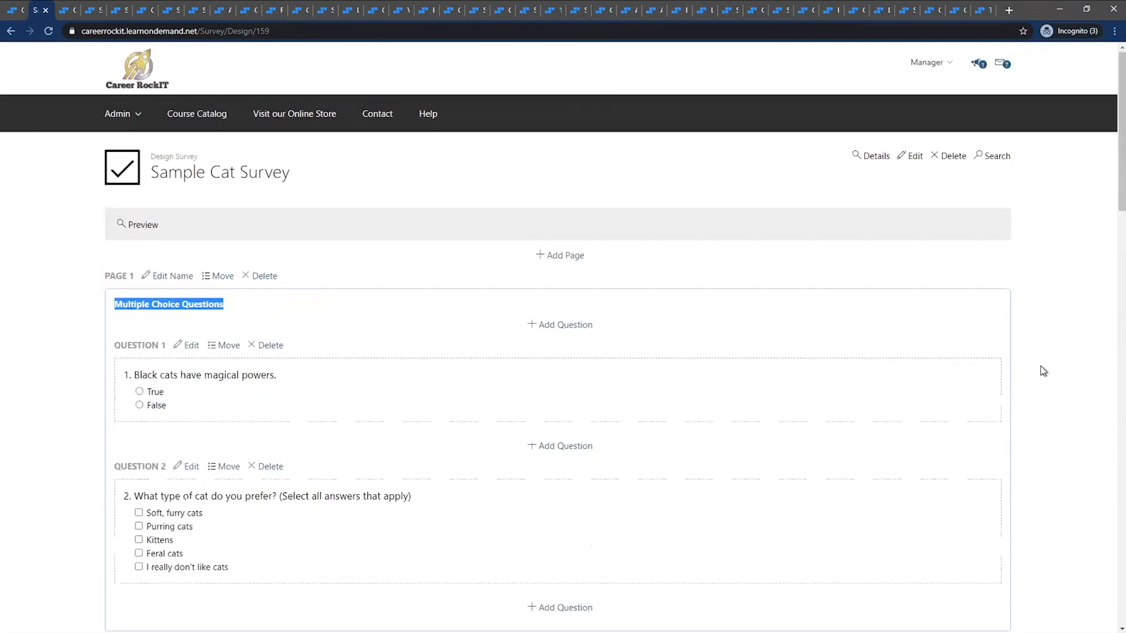
Preview the Sample Cat Survey, answering question 2 with Soft, furry cats and Purring cats, and continue to the second page
{"action": "left_click", "coordinate": [145, 226]}
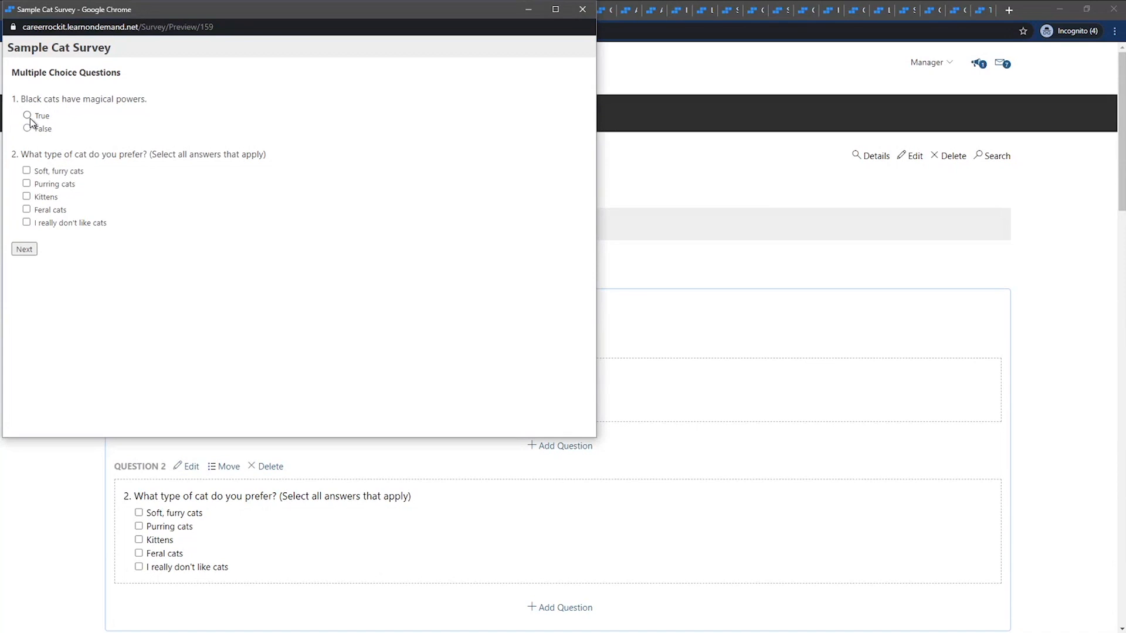
{"action": "left_click", "coordinate": [43, 172]}
{"action": "left_click", "coordinate": [48, 184]}
{"action": "left_click", "coordinate": [30, 249]}
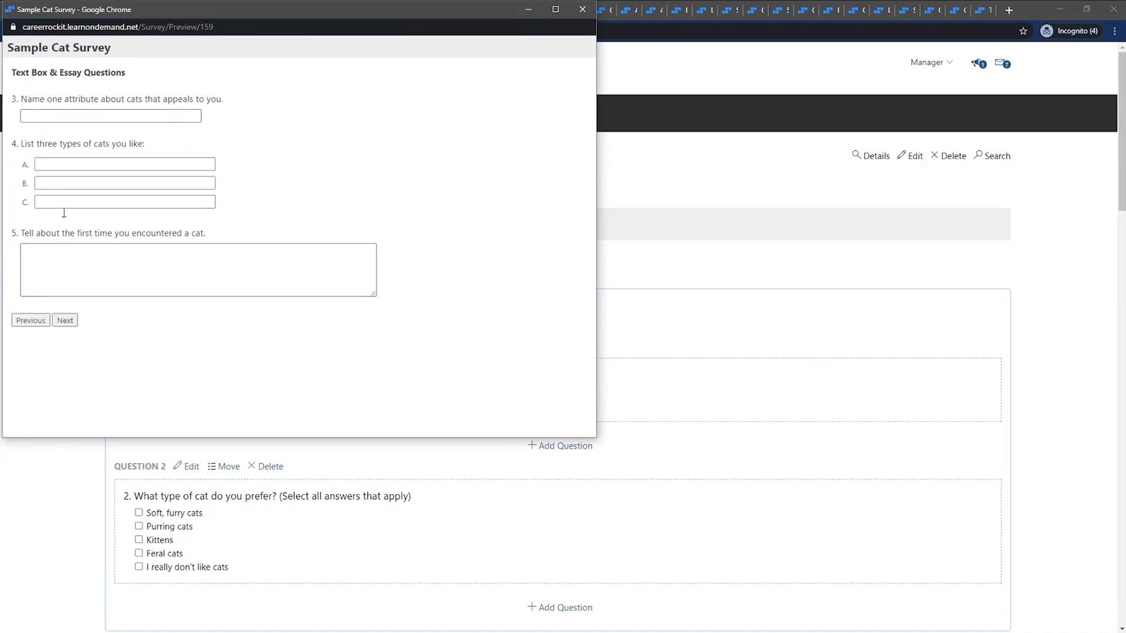
Advance through the remaining preview pages, finish the survey and close the preview
{"action": "left_click", "coordinate": [65, 321]}
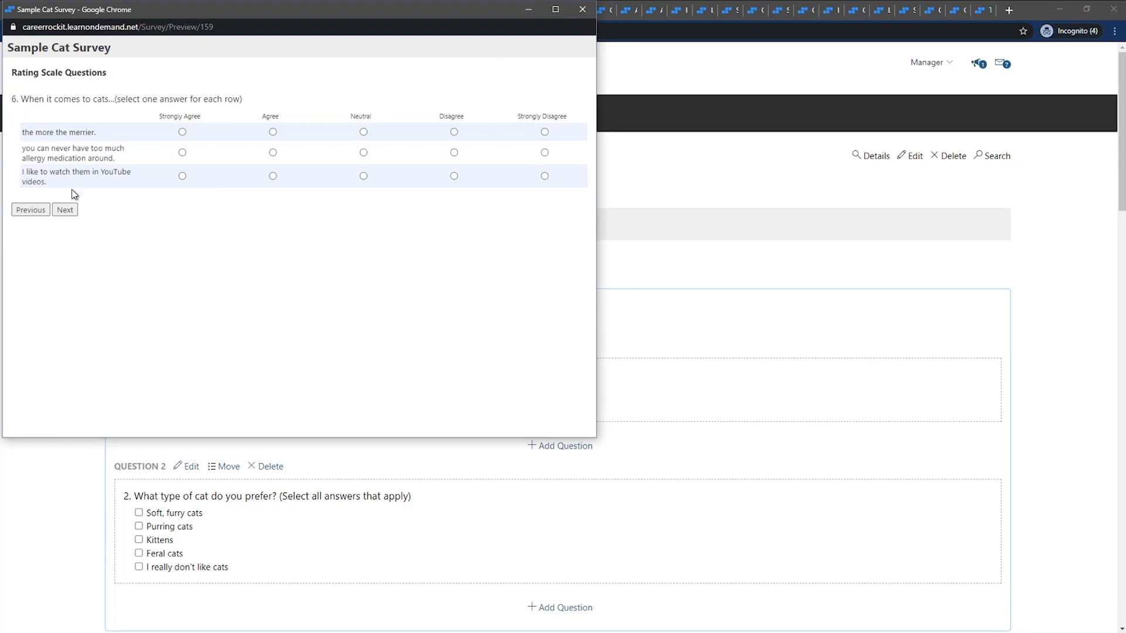
{"action": "left_click", "coordinate": [66, 211]}
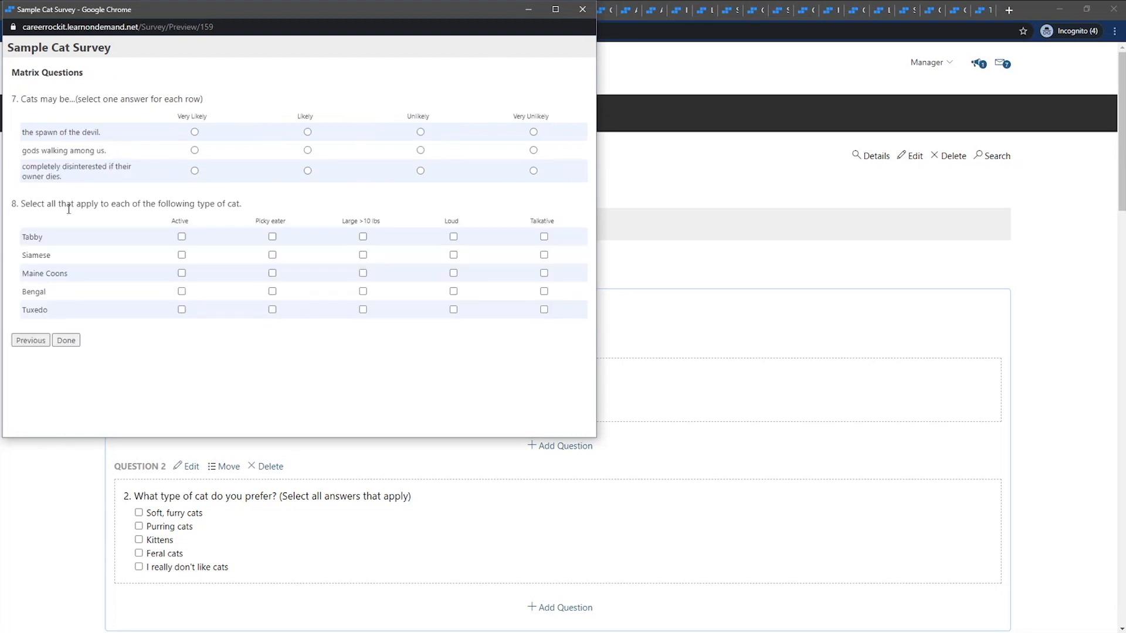
{"action": "left_click", "coordinate": [64, 341]}
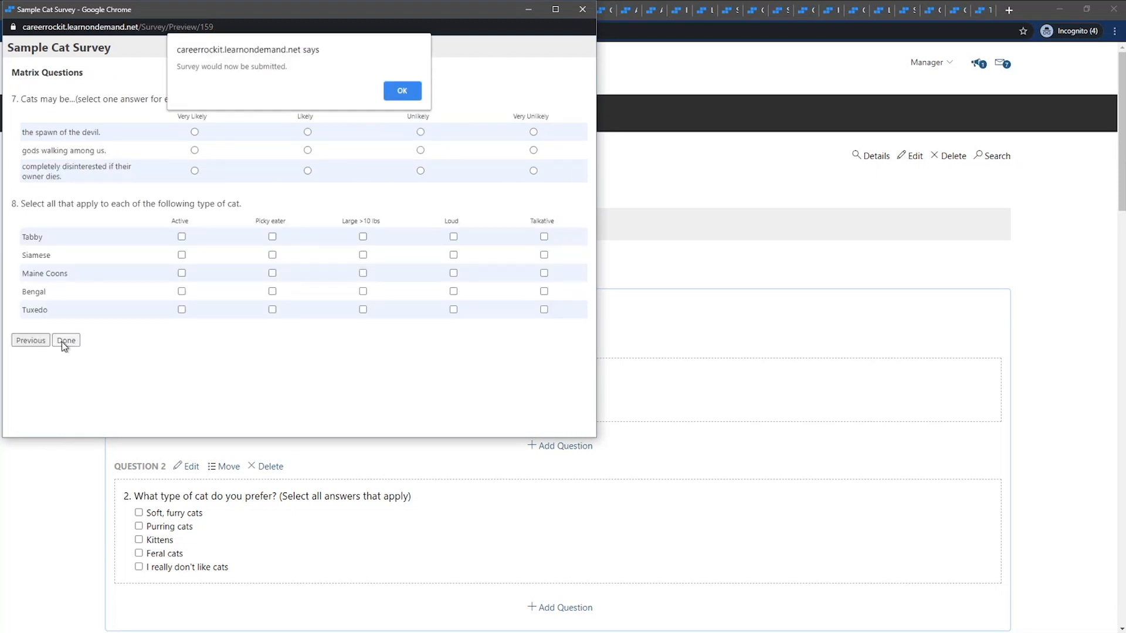
{"action": "left_click", "coordinate": [390, 95]}
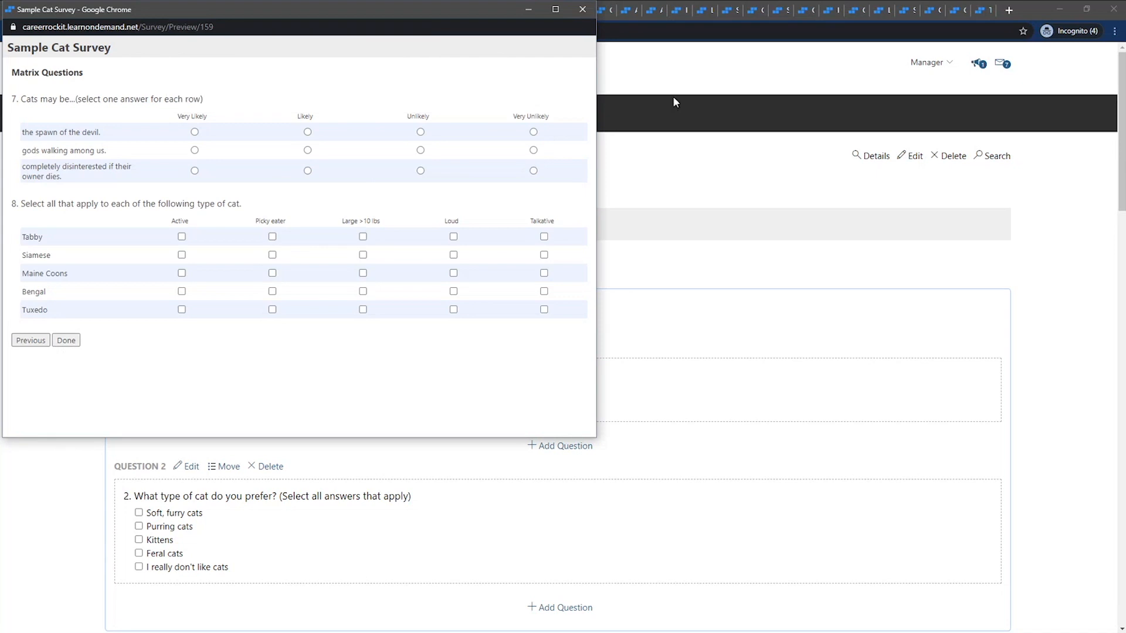
{"action": "left_click", "coordinate": [582, 10]}
{"action": "left_click", "coordinate": [657, 184]}
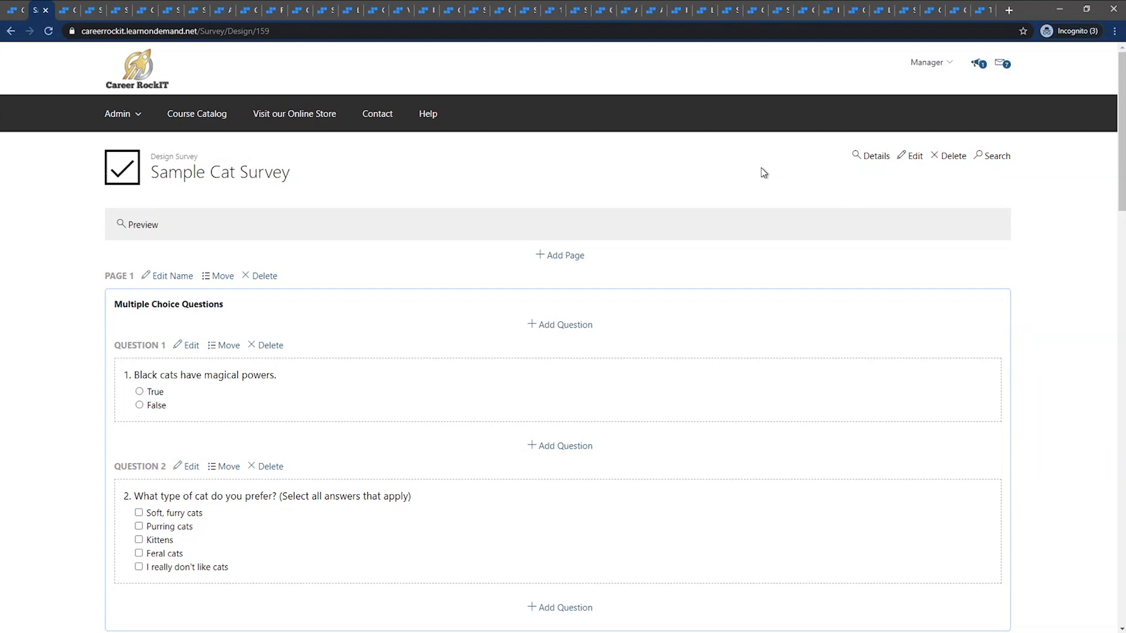
Open the Career RockIT organization's preferences for editing and go to the Default Surveys on new Courses and Classes settings
{"action": "left_click", "coordinate": [68, 16]}
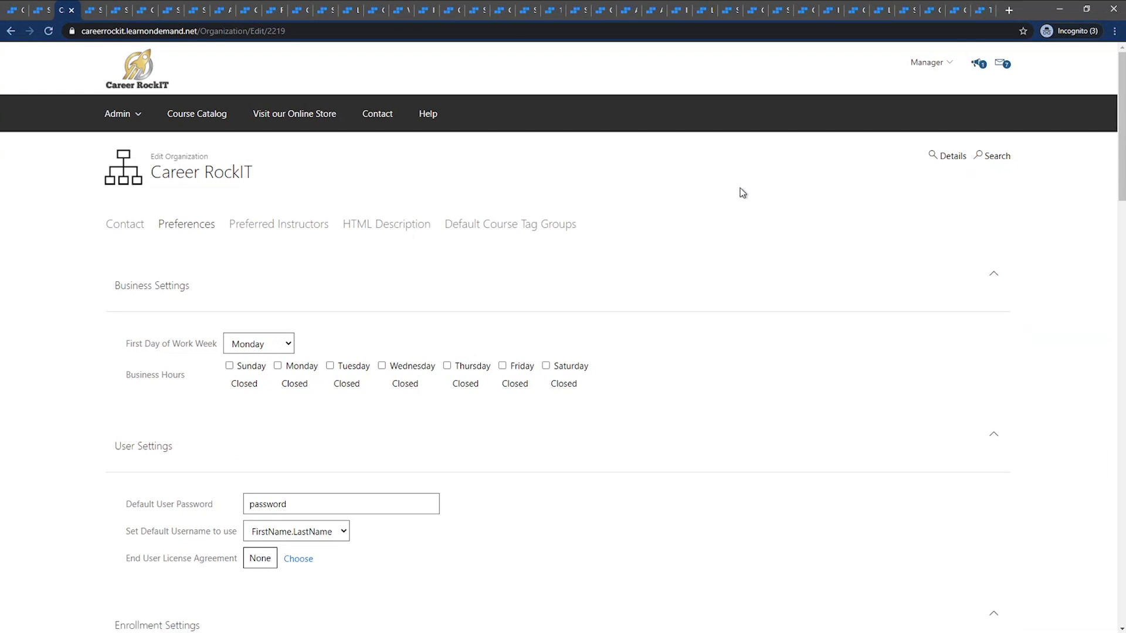
{"action": "left_click", "coordinate": [53, 40]}
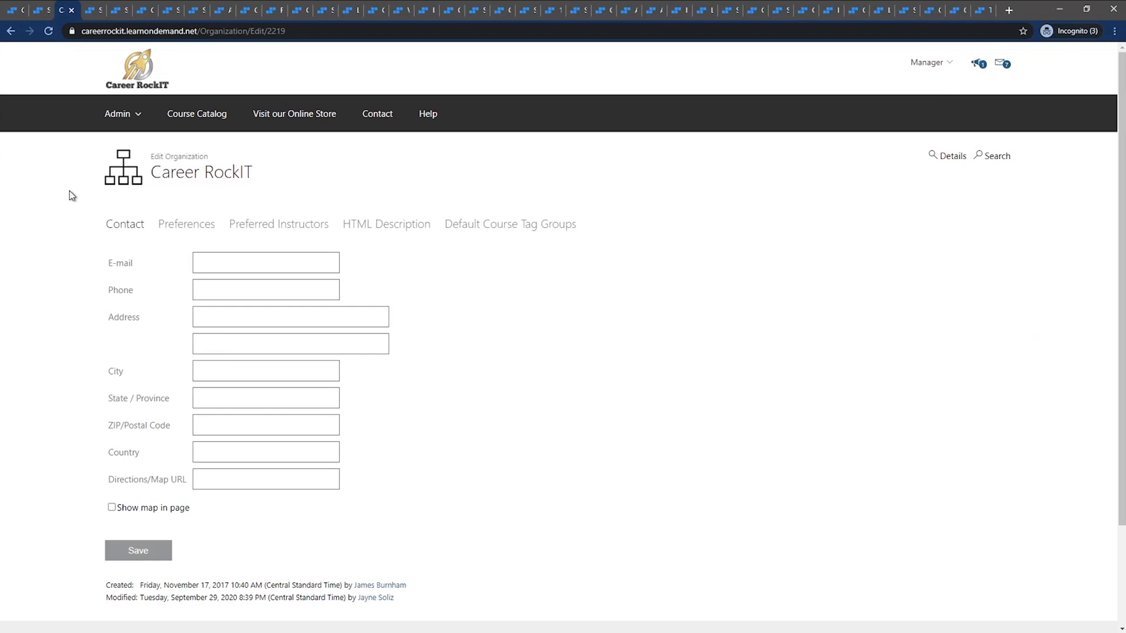
{"action": "left_click", "coordinate": [185, 224]}
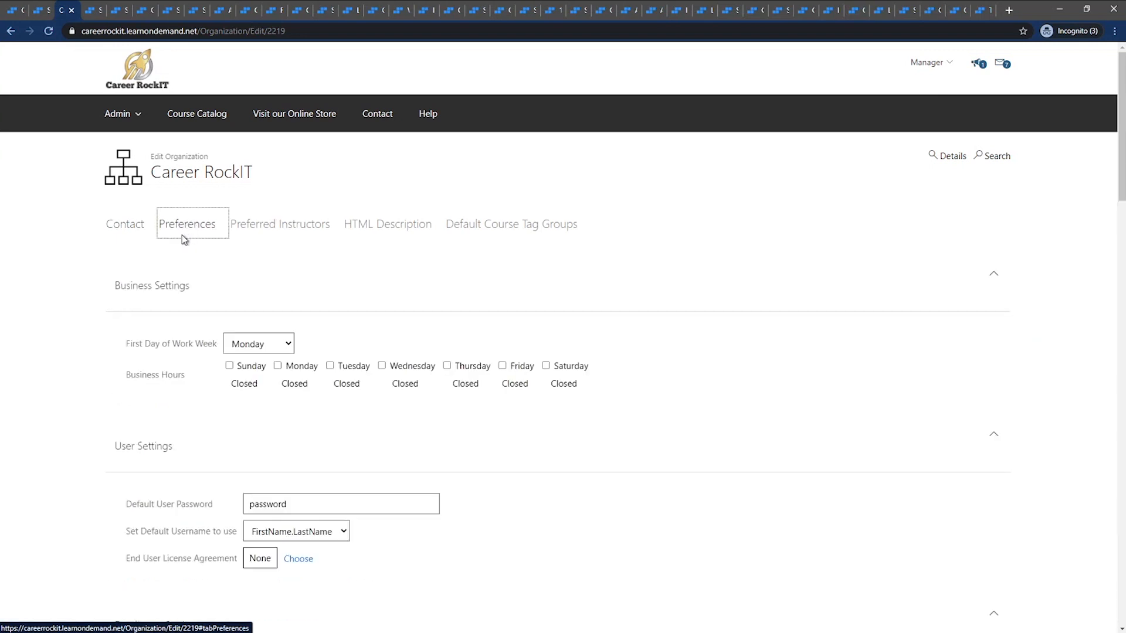
{"action": "scroll", "coordinate": [186, 331], "scroll_direction": "down", "scroll_amount": 15}
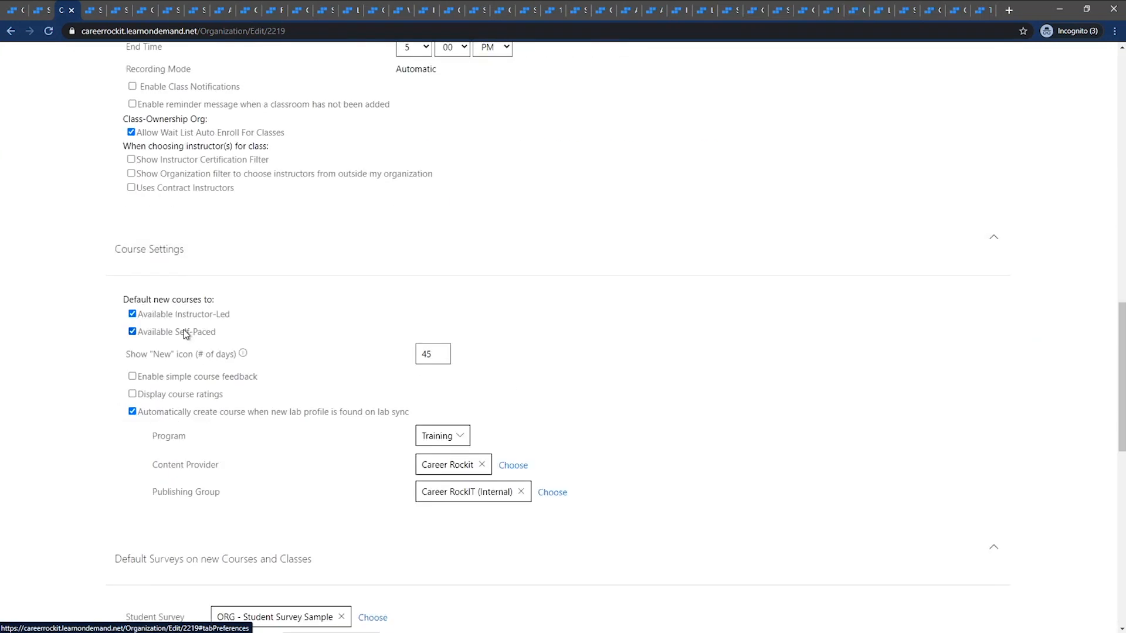
{"action": "scroll", "coordinate": [185, 333], "scroll_direction": "down", "scroll_amount": 5}
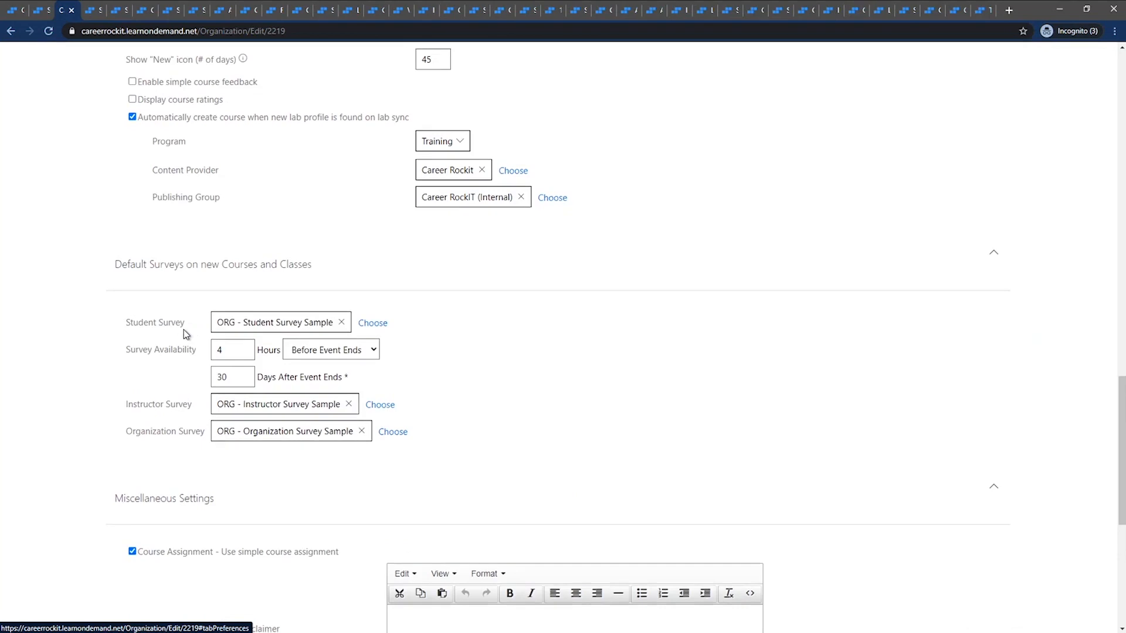
{"action": "scroll", "coordinate": [184, 329], "scroll_direction": "down", "scroll_amount": 2}
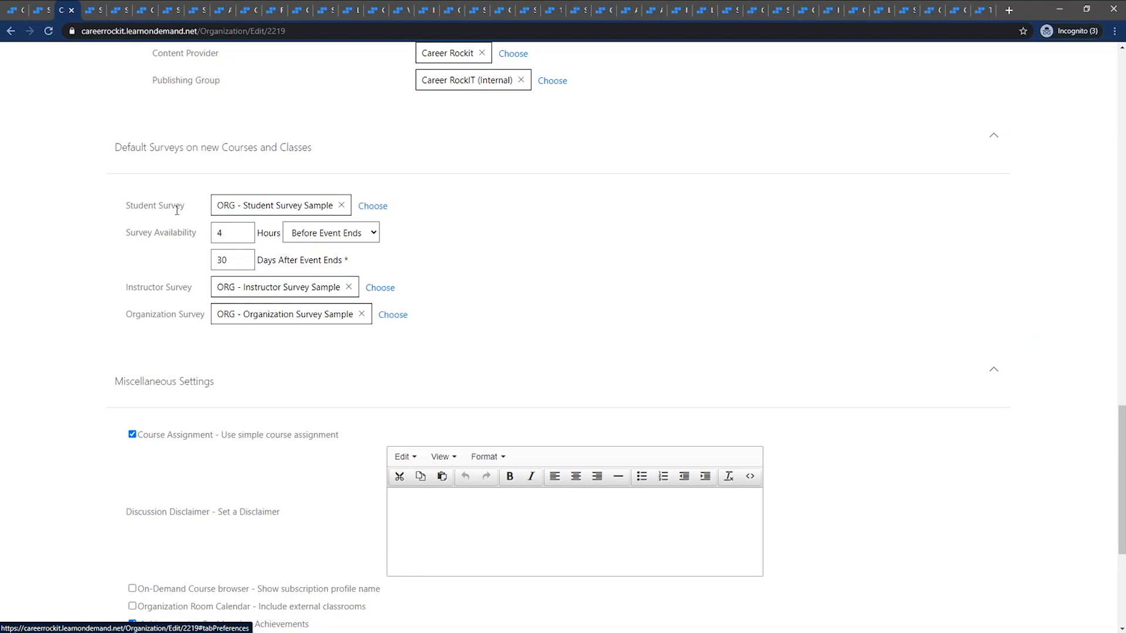
Examine the default student, instructor and organization survey settings, including the survey availability timing options
{"action": "left_click_drag", "start_coordinate": [185, 207], "coordinate": [124, 208]}
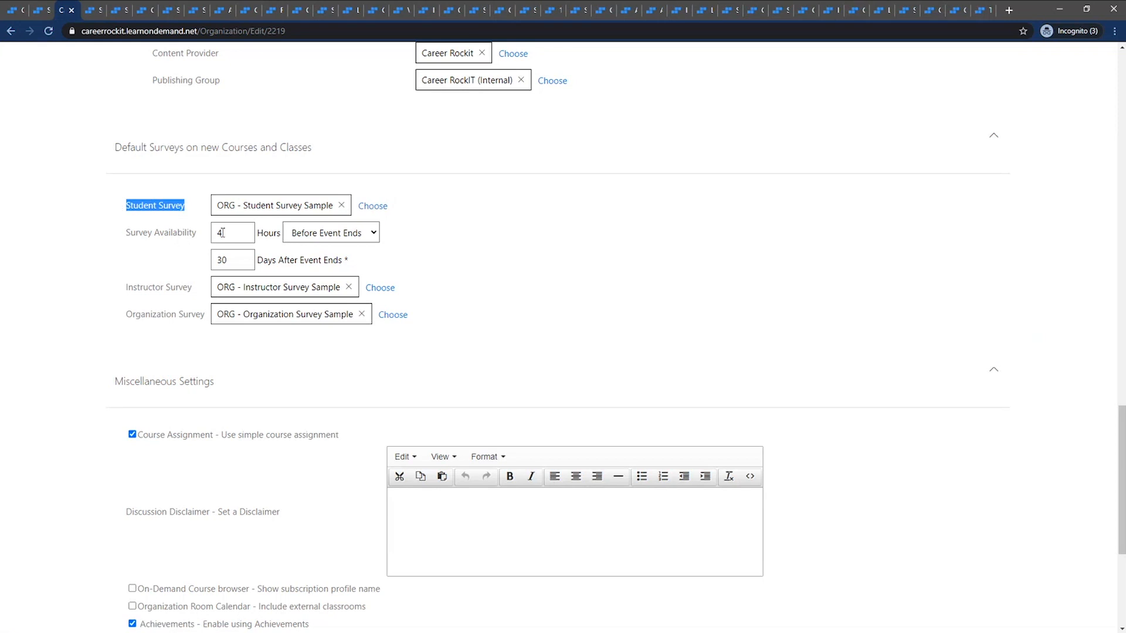
{"action": "left_click", "coordinate": [204, 240]}
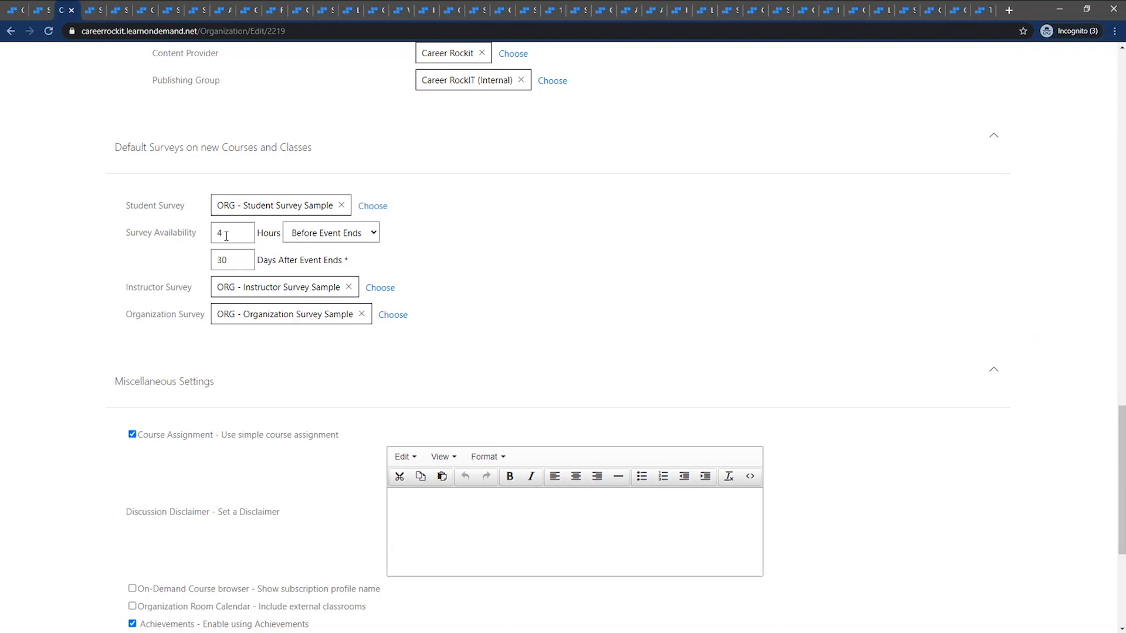
{"action": "left_click", "coordinate": [339, 242]}
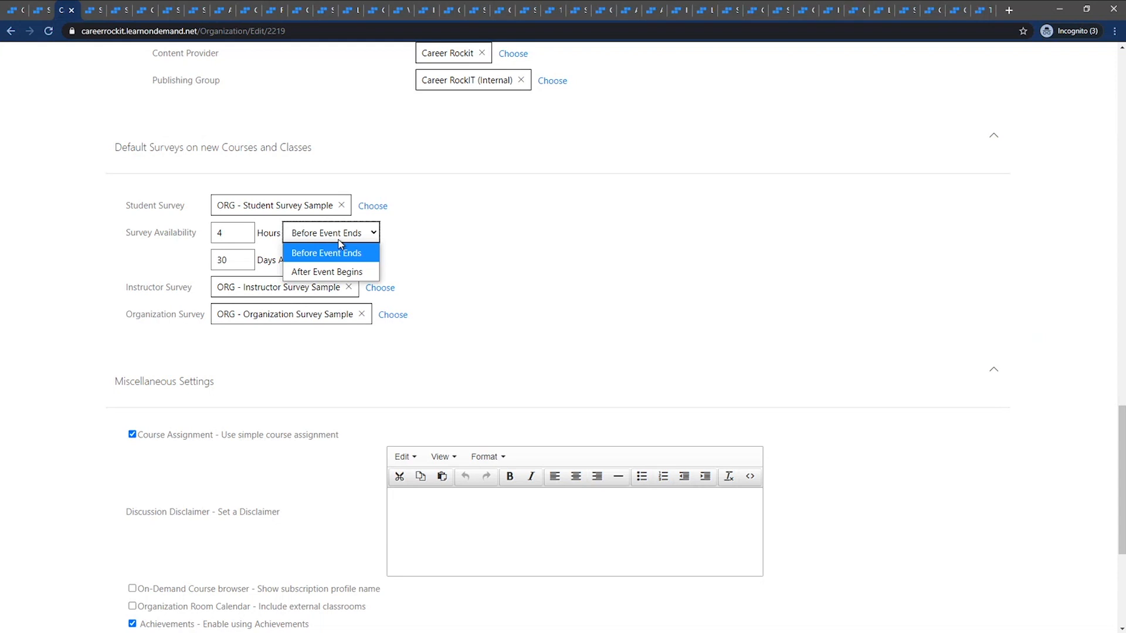
{"action": "left_click", "coordinate": [238, 268]}
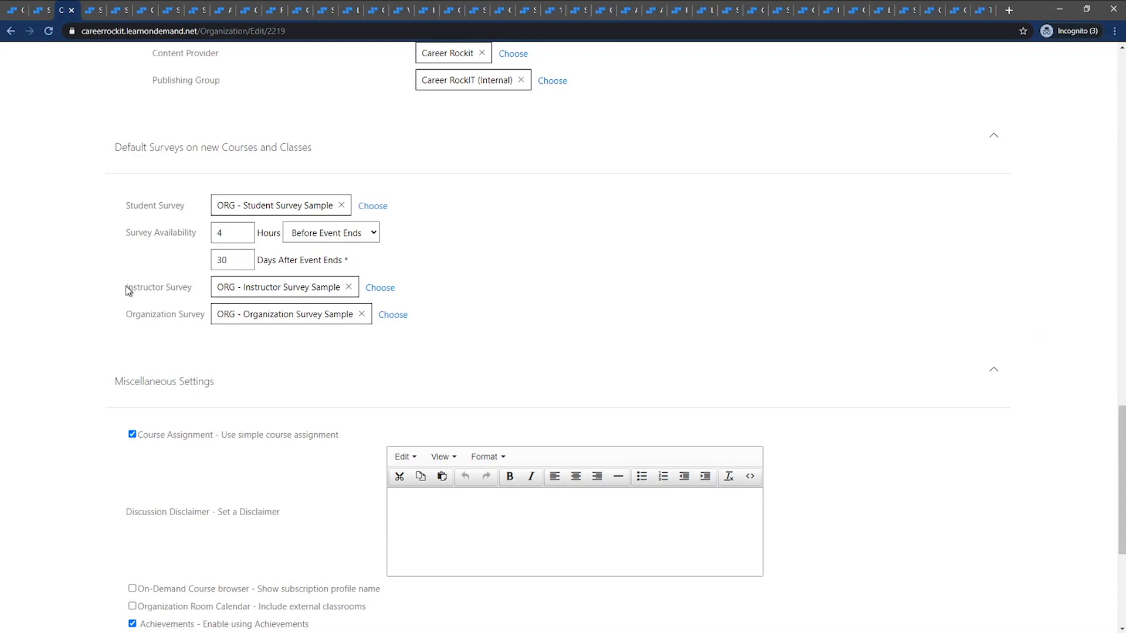
{"action": "left_click_drag", "start_coordinate": [127, 291], "coordinate": [192, 291]}
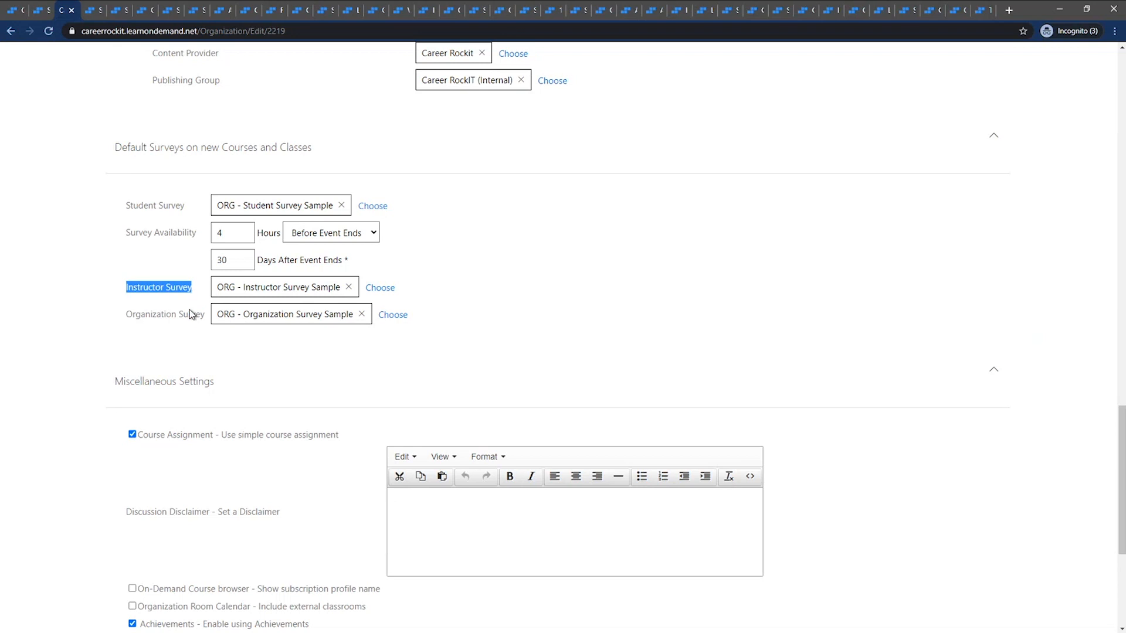
{"action": "left_click_drag", "start_coordinate": [130, 316], "coordinate": [205, 316]}
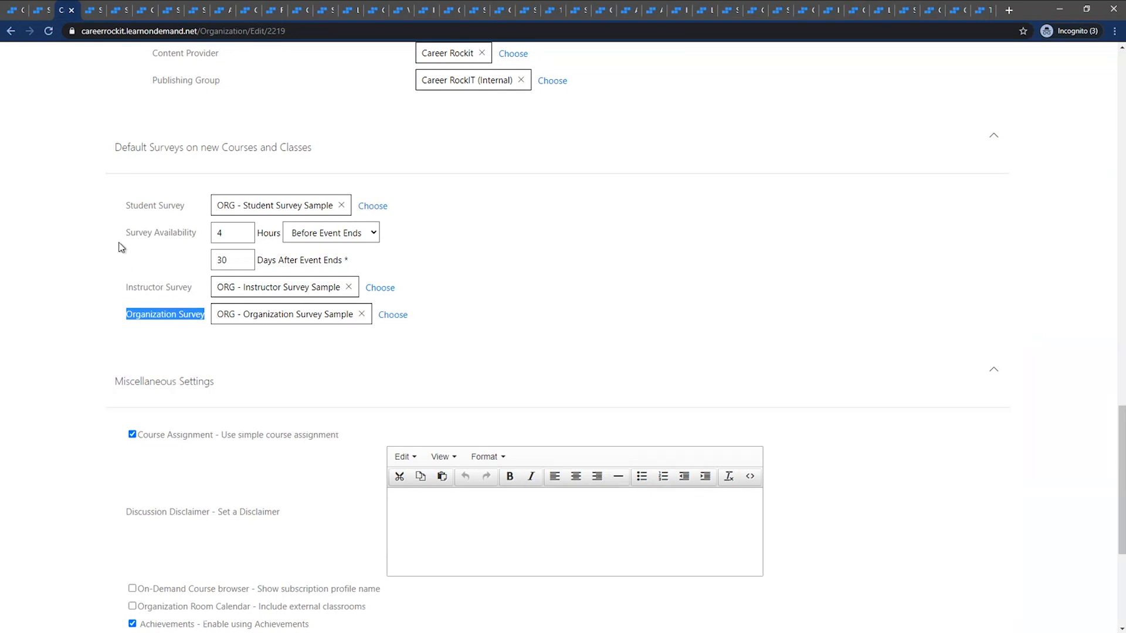
{"action": "left_click", "coordinate": [121, 209]}
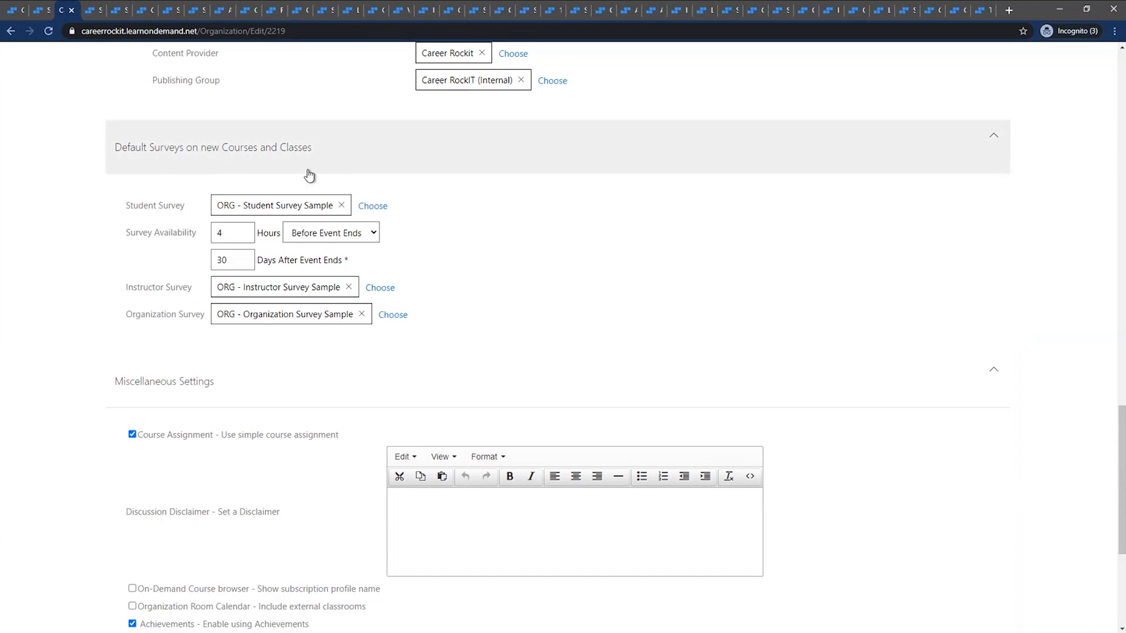
Examine the student, instructor and organization survey assignments in the advanced settings of the course "Survey Webinar - surveys added to course"
{"action": "left_click", "coordinate": [88, 13]}
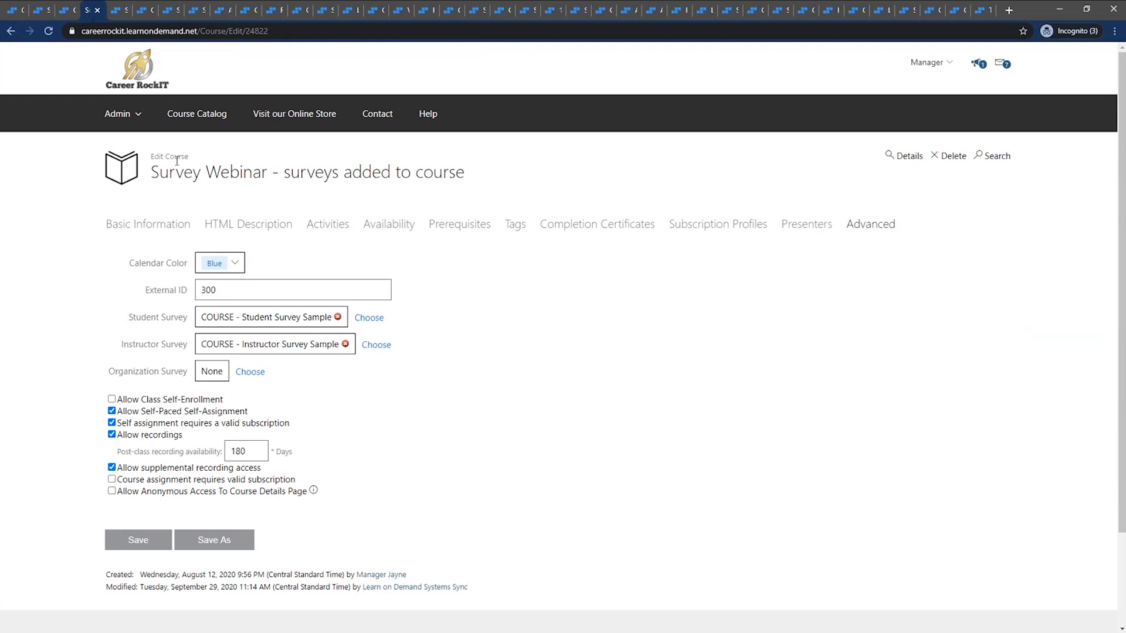
{"action": "left_click", "coordinate": [864, 229]}
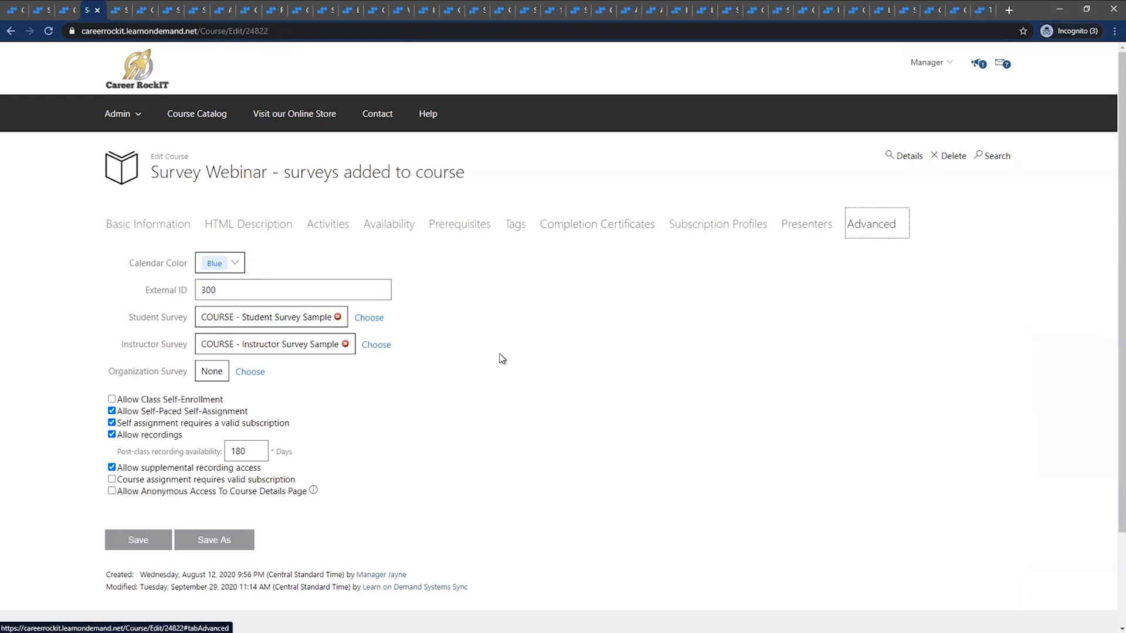
{"action": "left_click", "coordinate": [120, 322]}
{"action": "left_click_drag", "start_coordinate": [119, 322], "coordinate": [187, 322]}
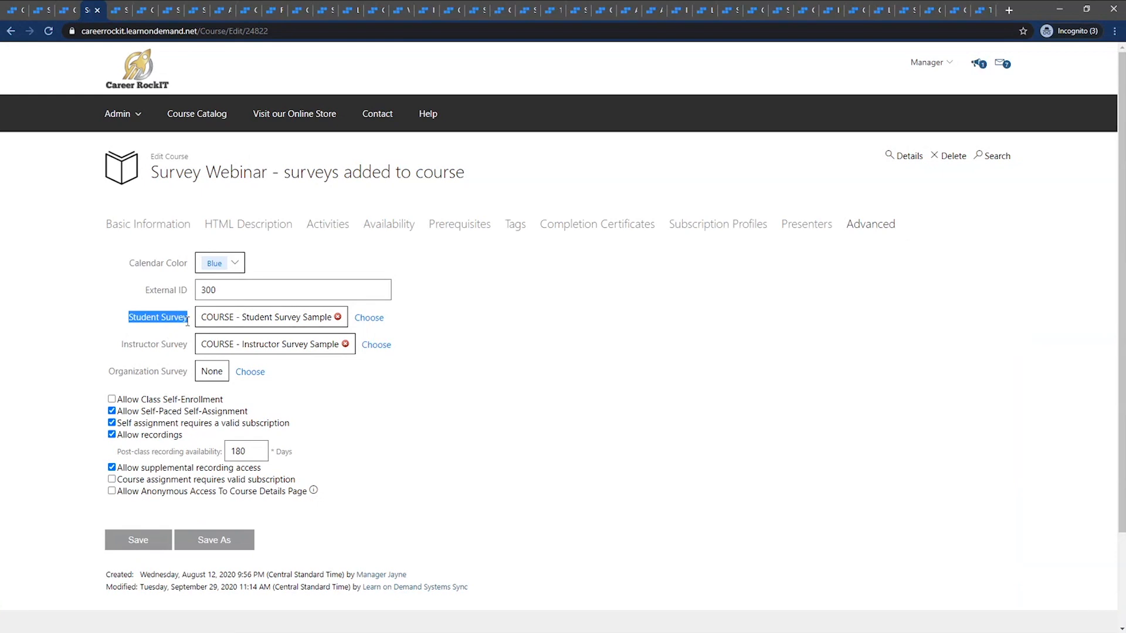
{"action": "left_click", "coordinate": [115, 314]}
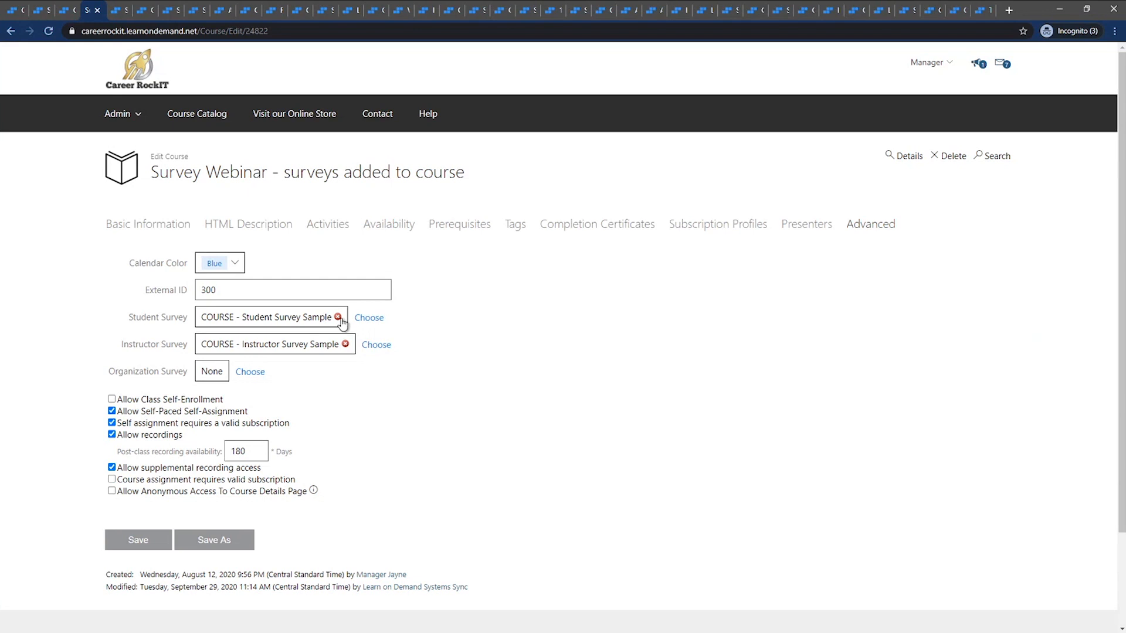
Change the course's student survey to ORG - Student Survey Sample and remove its instructor survey
{"action": "left_click", "coordinate": [369, 318]}
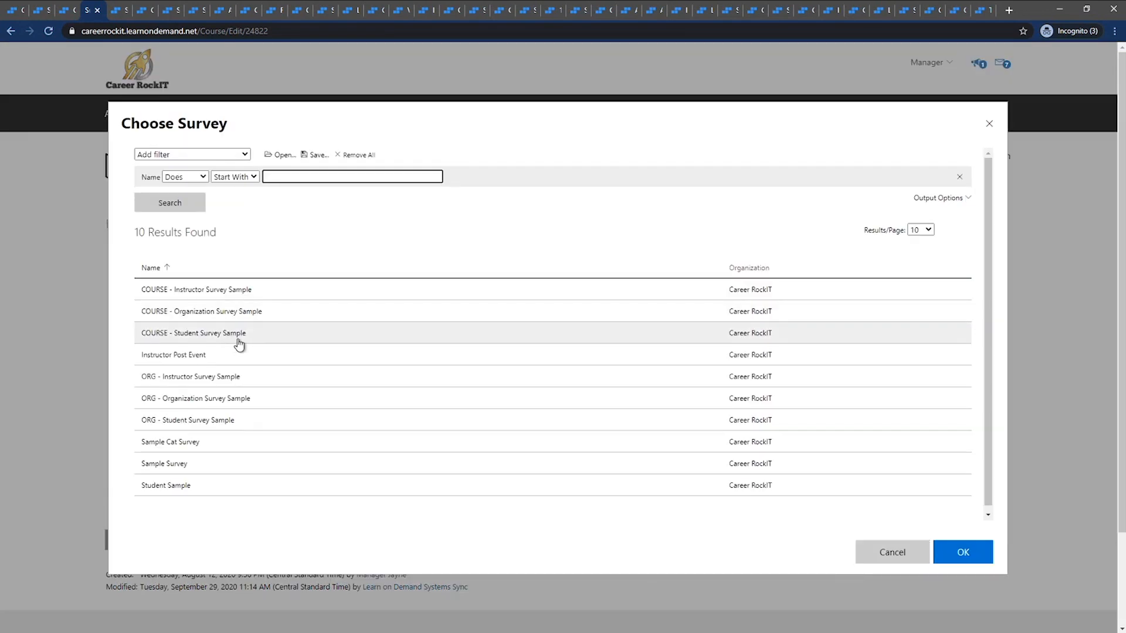
{"action": "left_click", "coordinate": [263, 427]}
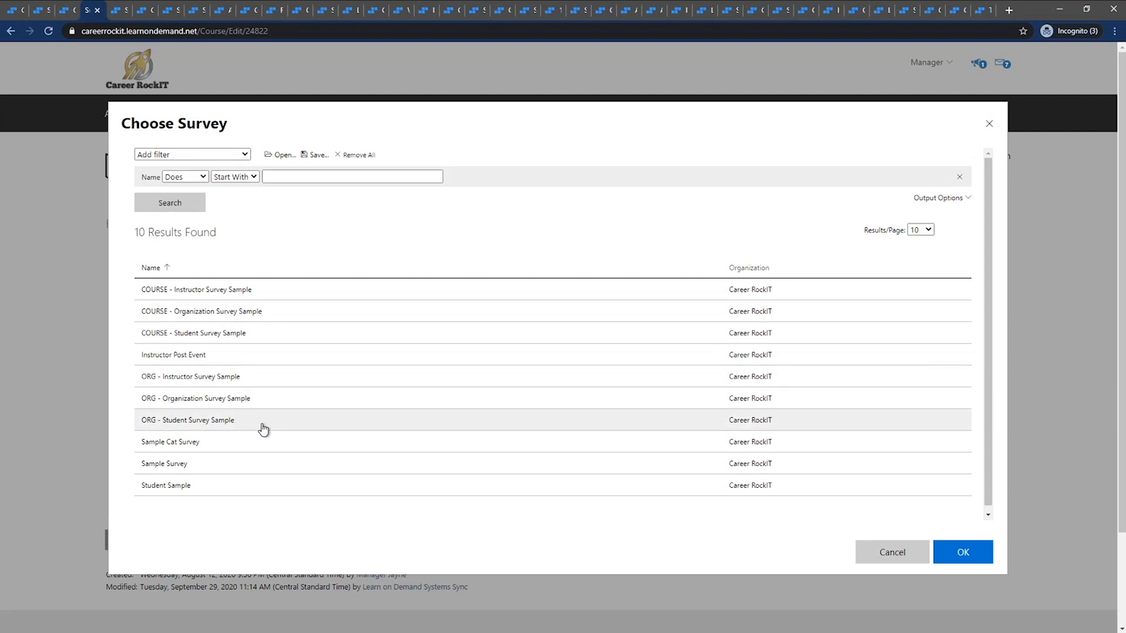
{"action": "left_click", "coordinate": [949, 546]}
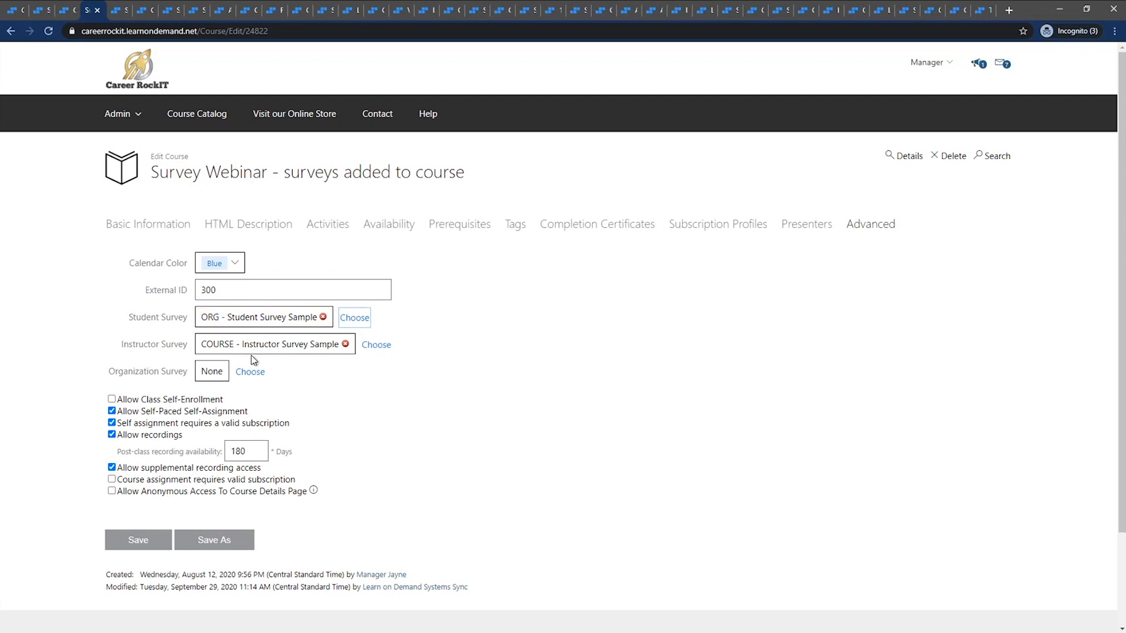
{"action": "left_click", "coordinate": [345, 344]}
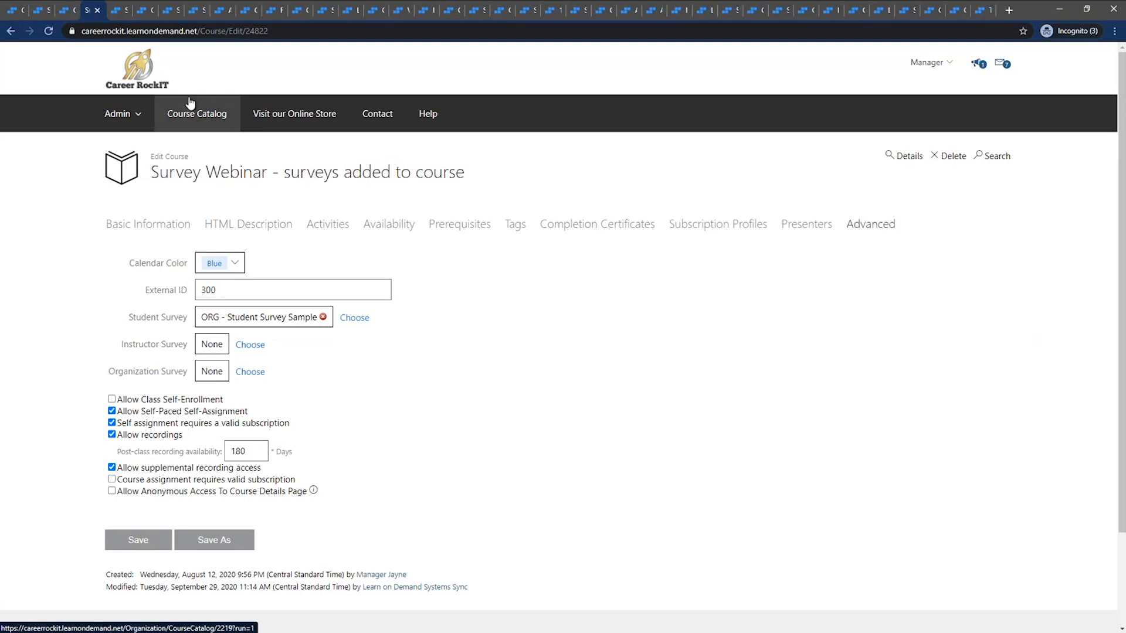
{"action": "left_click", "coordinate": [122, 14]}
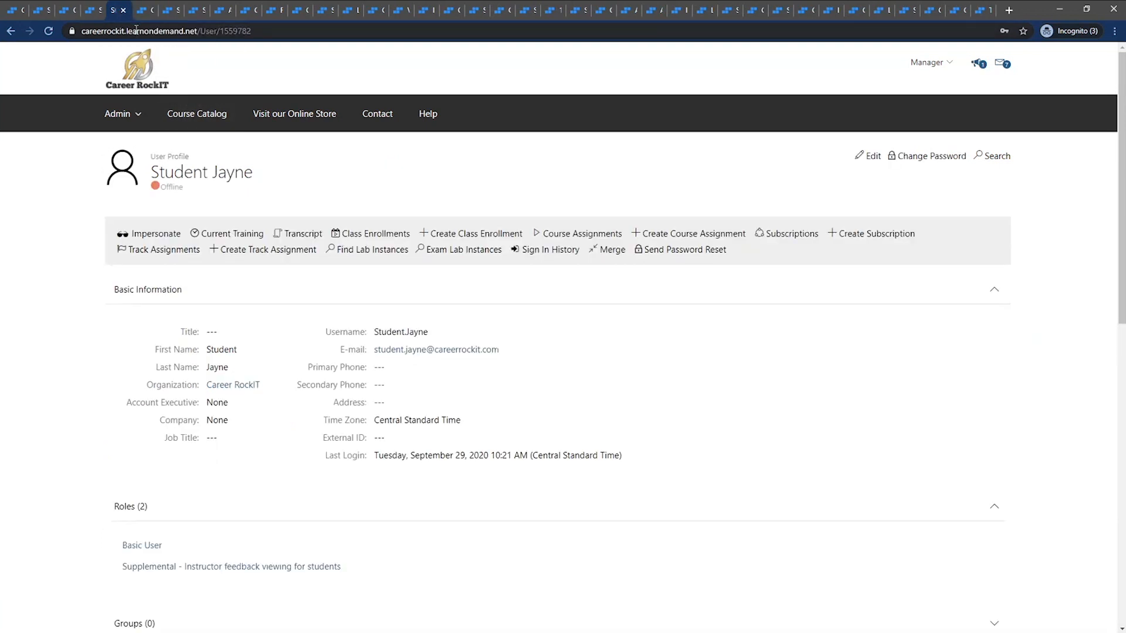
{"action": "left_click", "coordinate": [95, 13]}
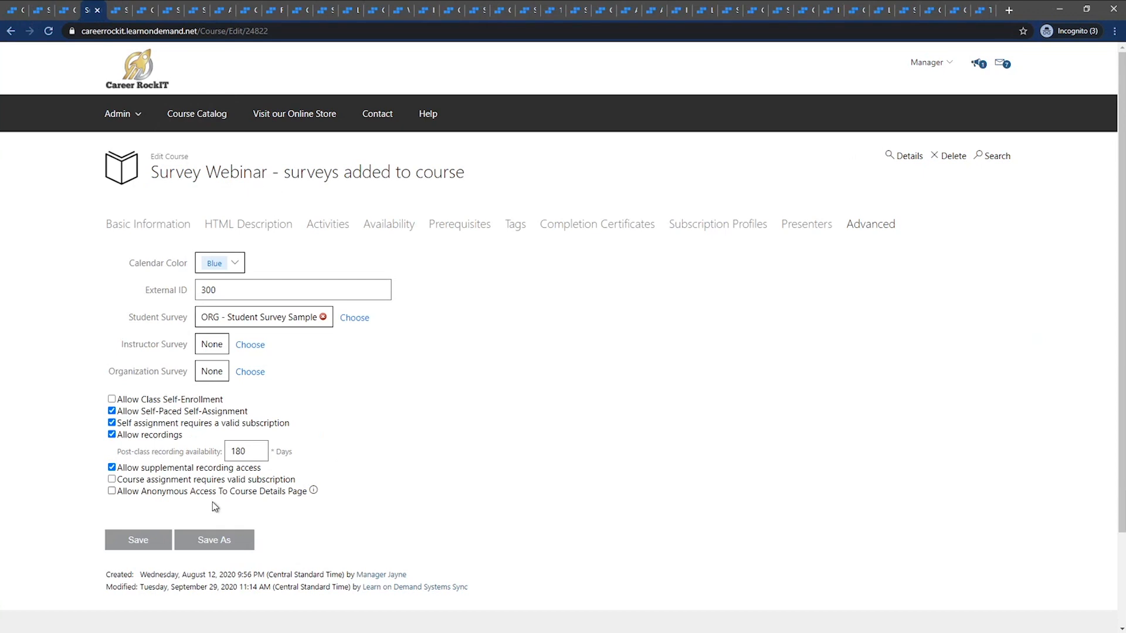
{"action": "left_click", "coordinate": [141, 11]}
{"action": "left_click", "coordinate": [175, 16]}
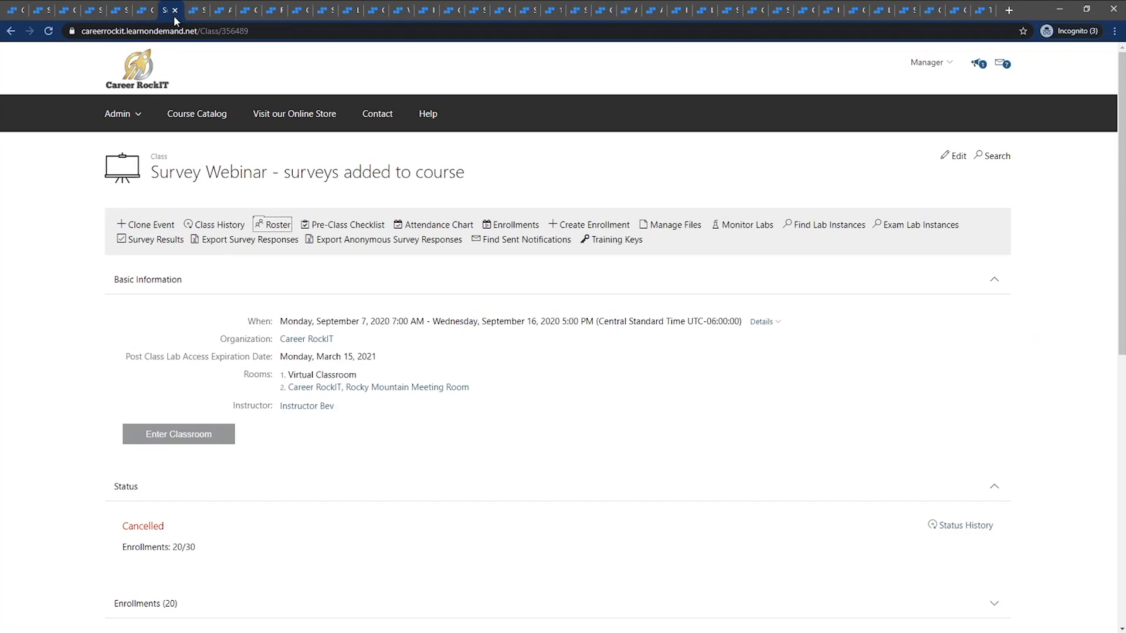
Impersonate the student from the user profile and reload their Survey Webinar class enrollment in the student's view
{"action": "left_click", "coordinate": [121, 13]}
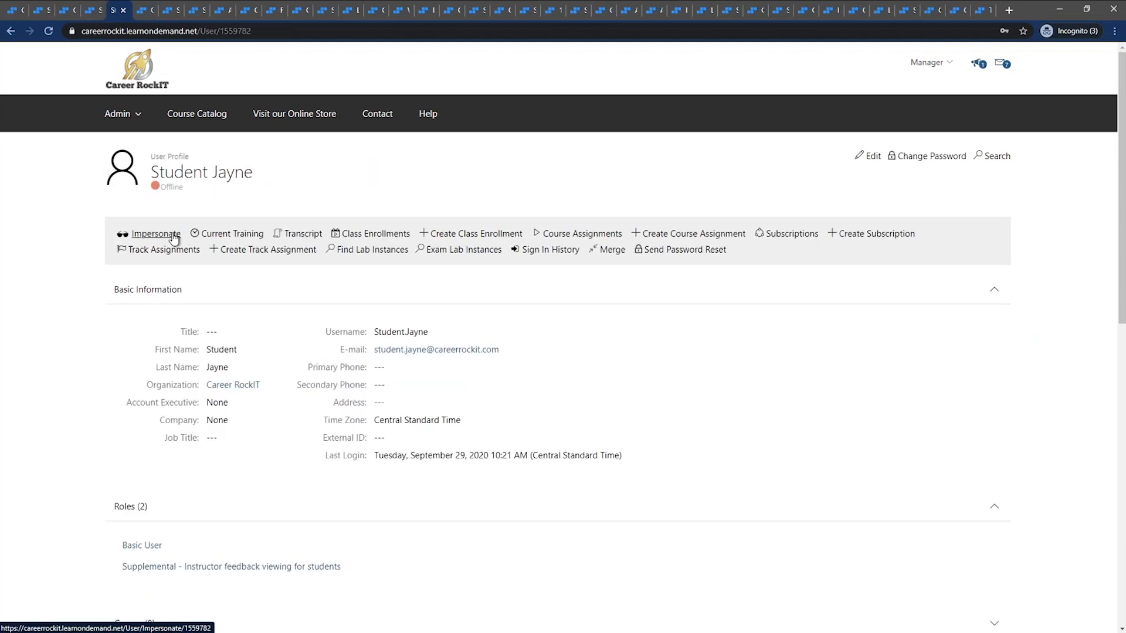
{"action": "left_click", "coordinate": [153, 233]}
{"action": "left_click", "coordinate": [143, 10]}
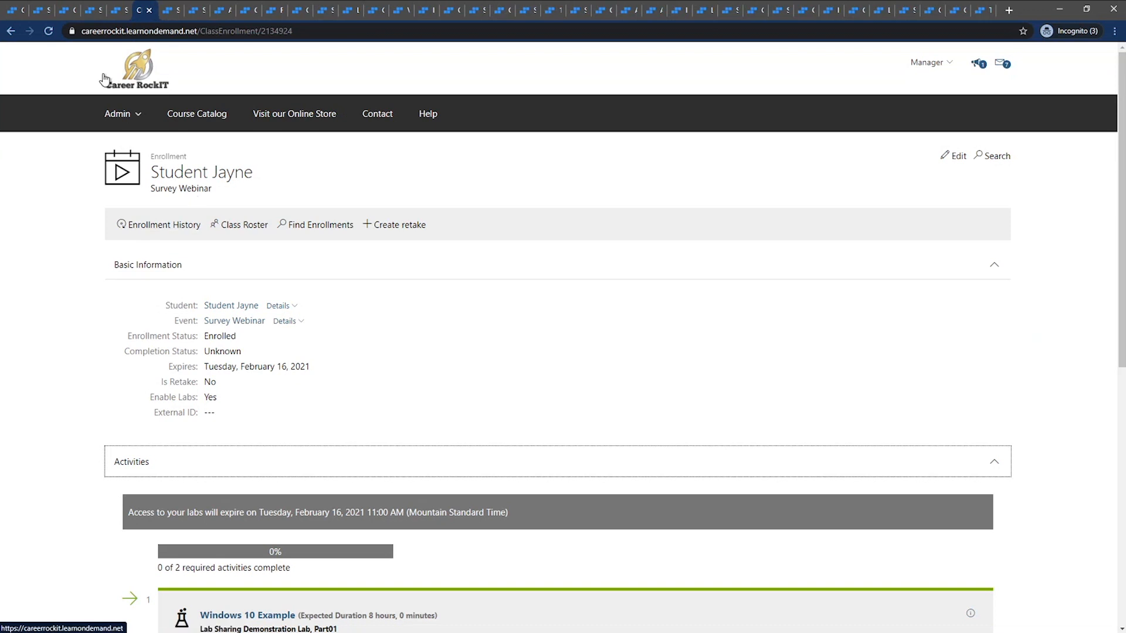
{"action": "left_click", "coordinate": [49, 31]}
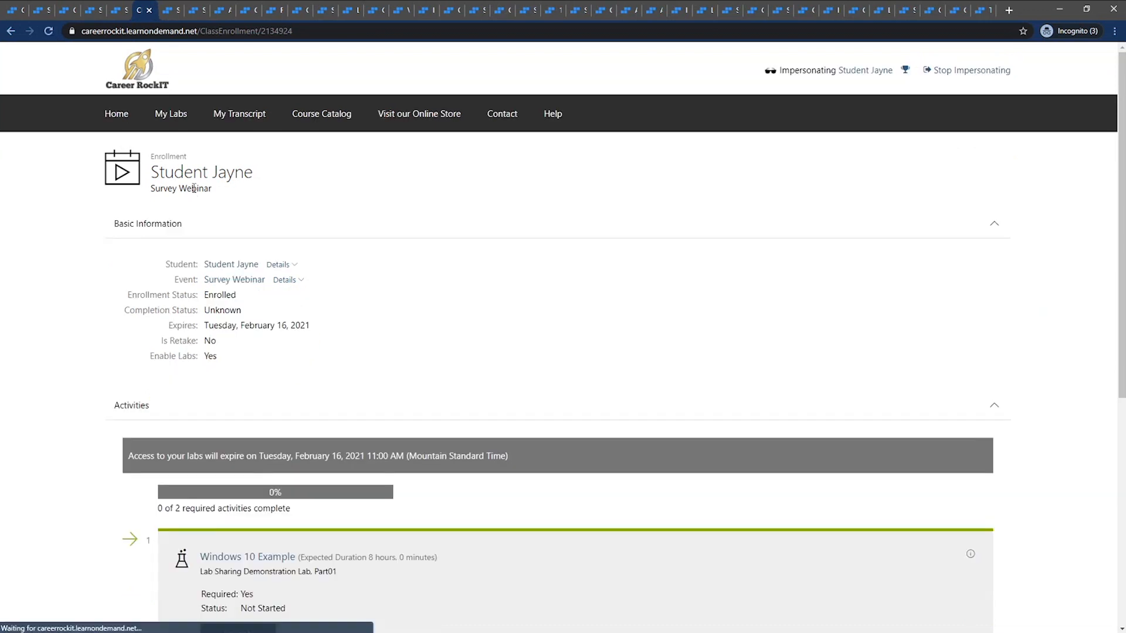
Examine the enrollment's activities, including the End Of Class Survey, and stop impersonating the student
{"action": "scroll", "coordinate": [196, 356], "scroll_direction": "down", "scroll_amount": 4}
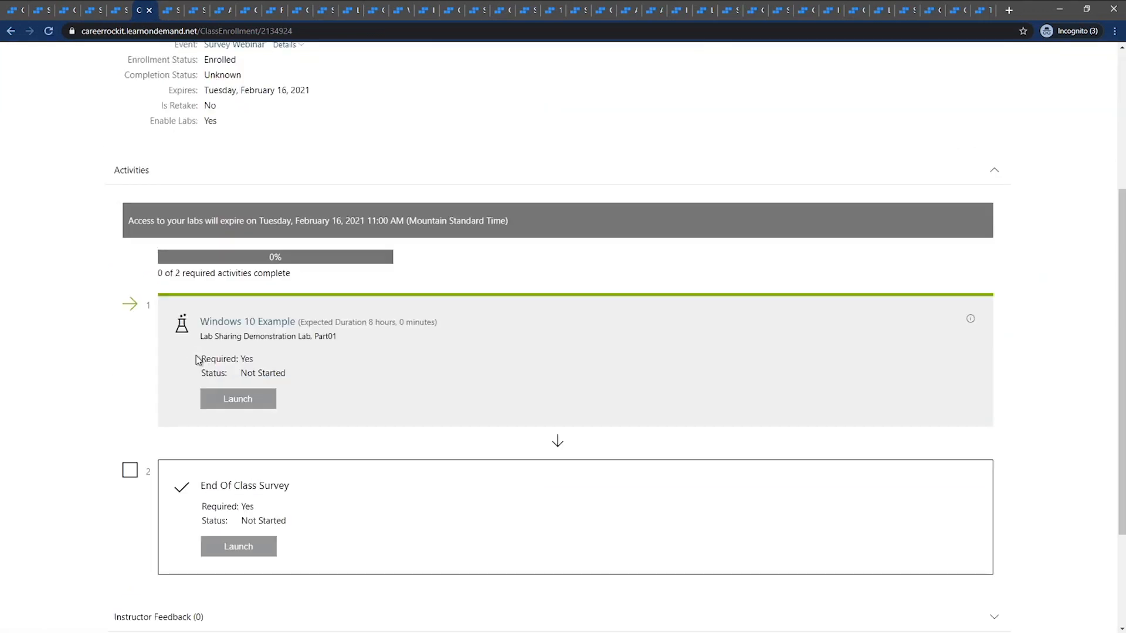
{"action": "scroll", "coordinate": [196, 355], "scroll_direction": "down", "scroll_amount": 3}
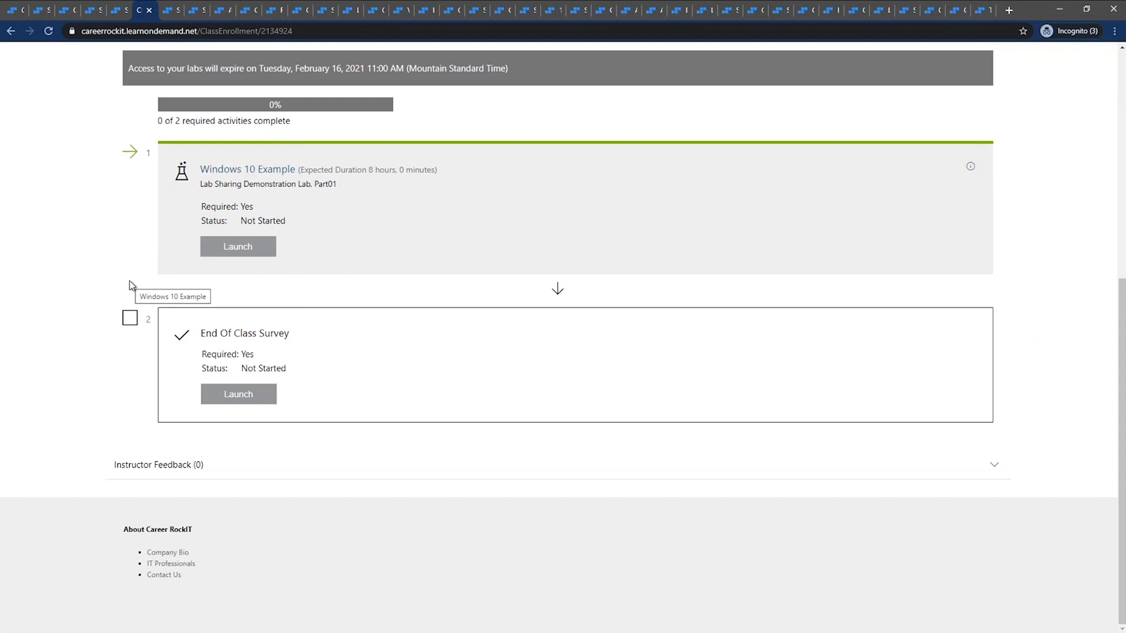
{"action": "scroll", "coordinate": [132, 287], "scroll_direction": "up", "scroll_amount": 2}
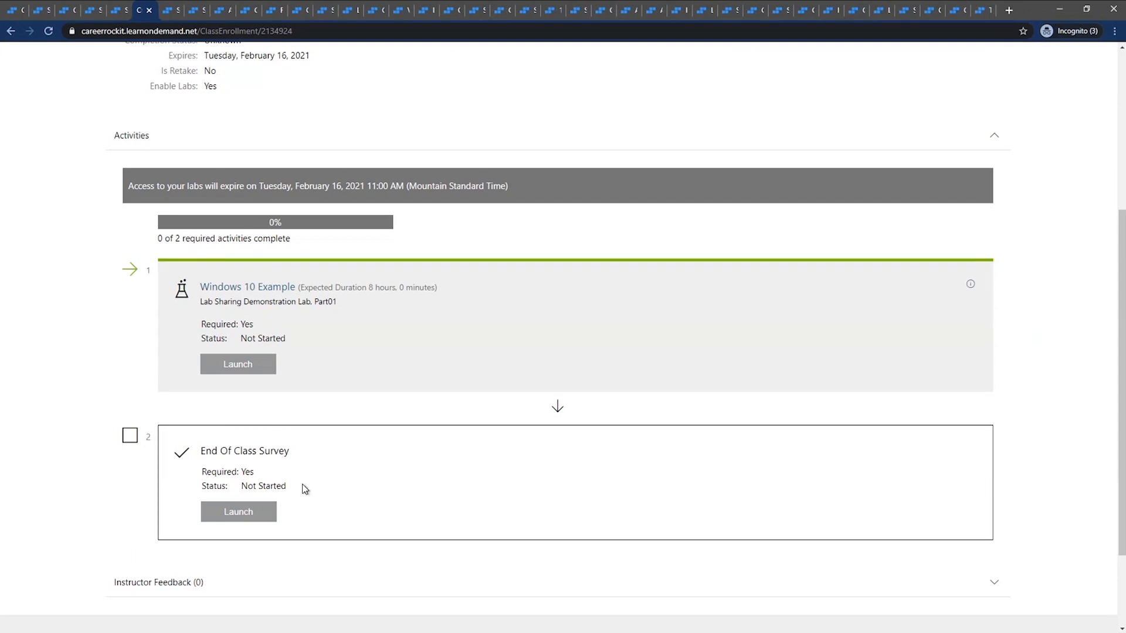
{"action": "scroll", "coordinate": [53, 337], "scroll_direction": "up", "scroll_amount": 5}
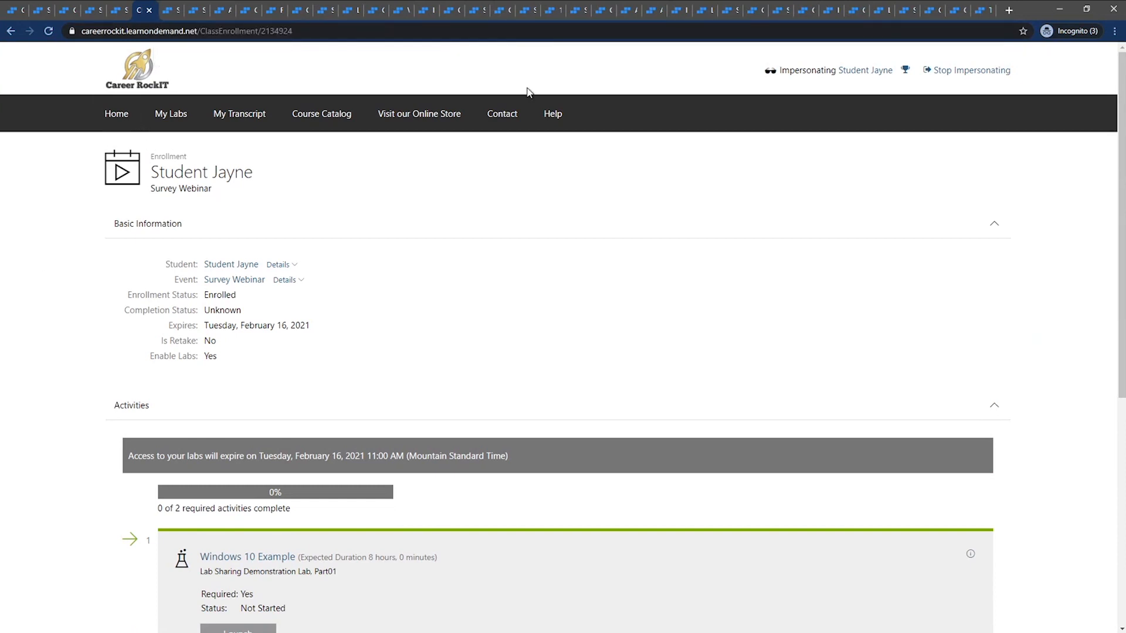
{"action": "left_click", "coordinate": [958, 71]}
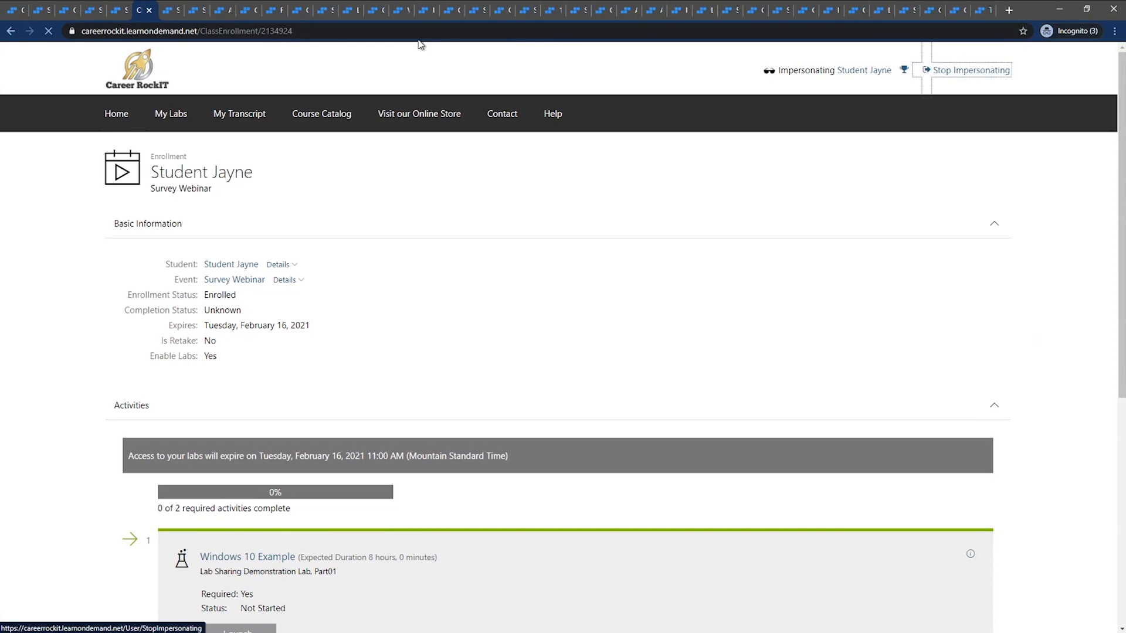
View the survey results of the class "Survey Webinar - surveys added to course" and look through its Post Assessment questions
{"action": "left_click", "coordinate": [170, 12]}
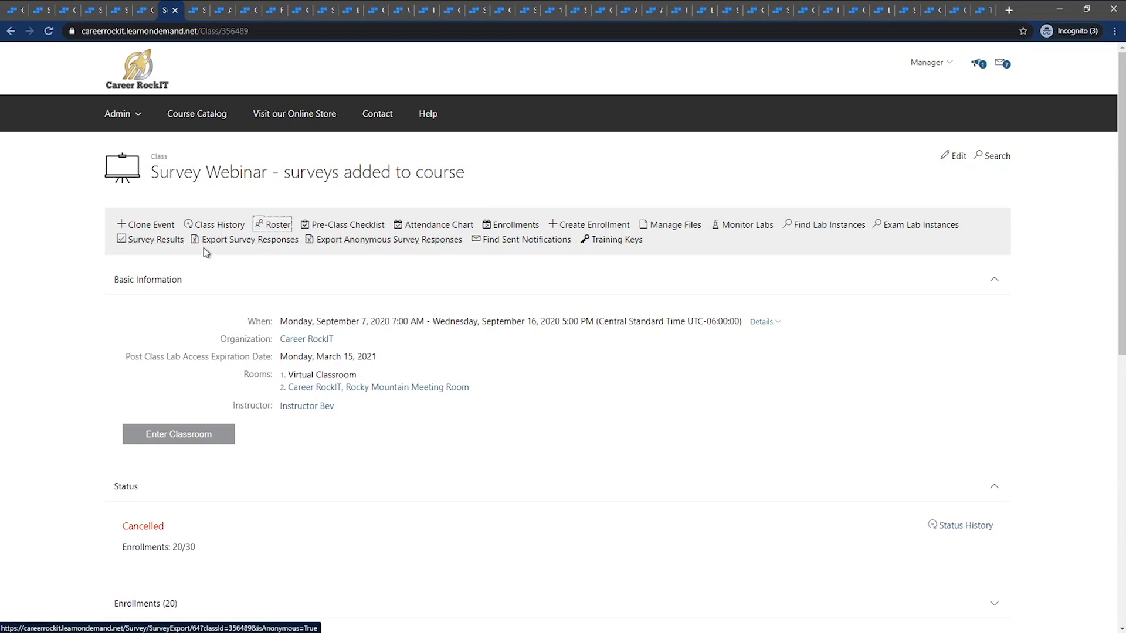
{"action": "left_click", "coordinate": [142, 240]}
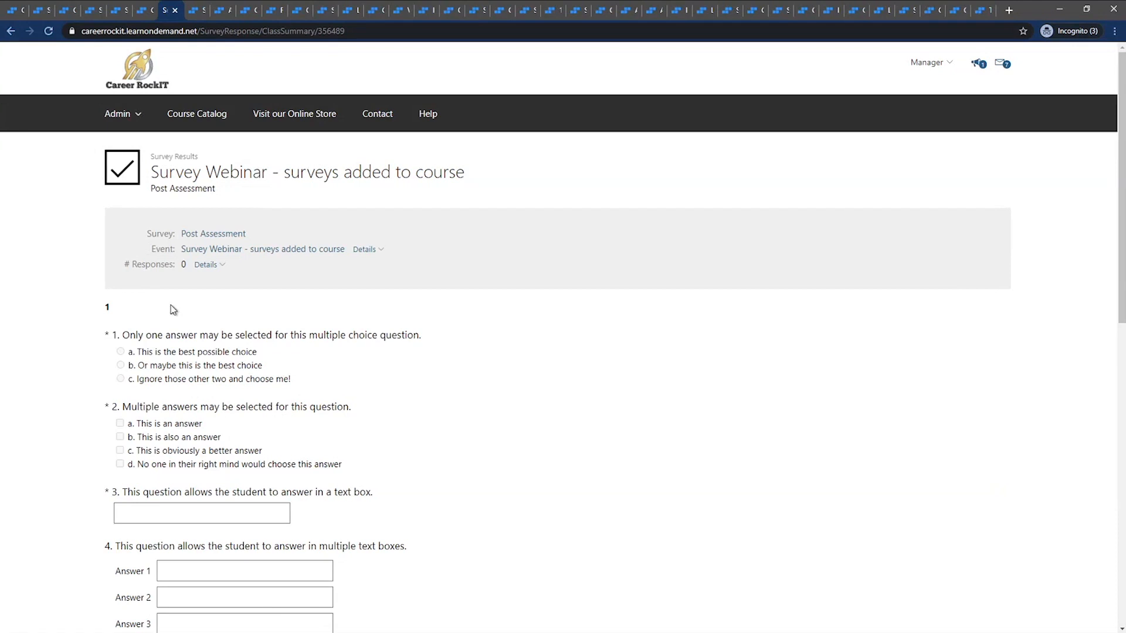
{"action": "scroll", "coordinate": [164, 315], "scroll_direction": "down", "scroll_amount": 2}
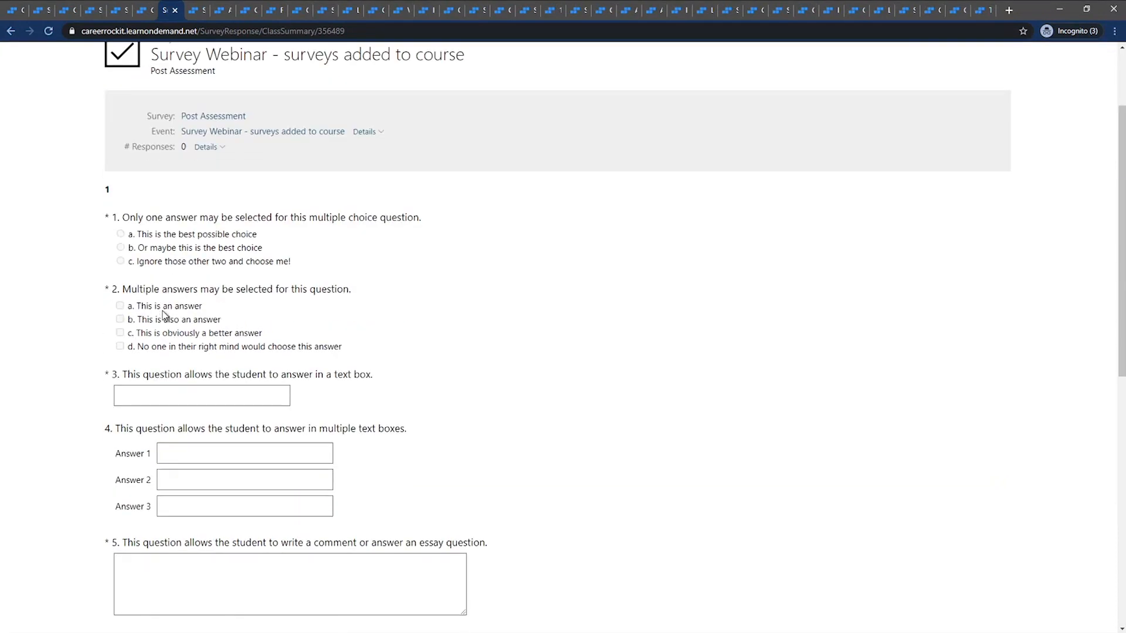
{"action": "scroll", "coordinate": [111, 258], "scroll_direction": "up", "scroll_amount": 2}
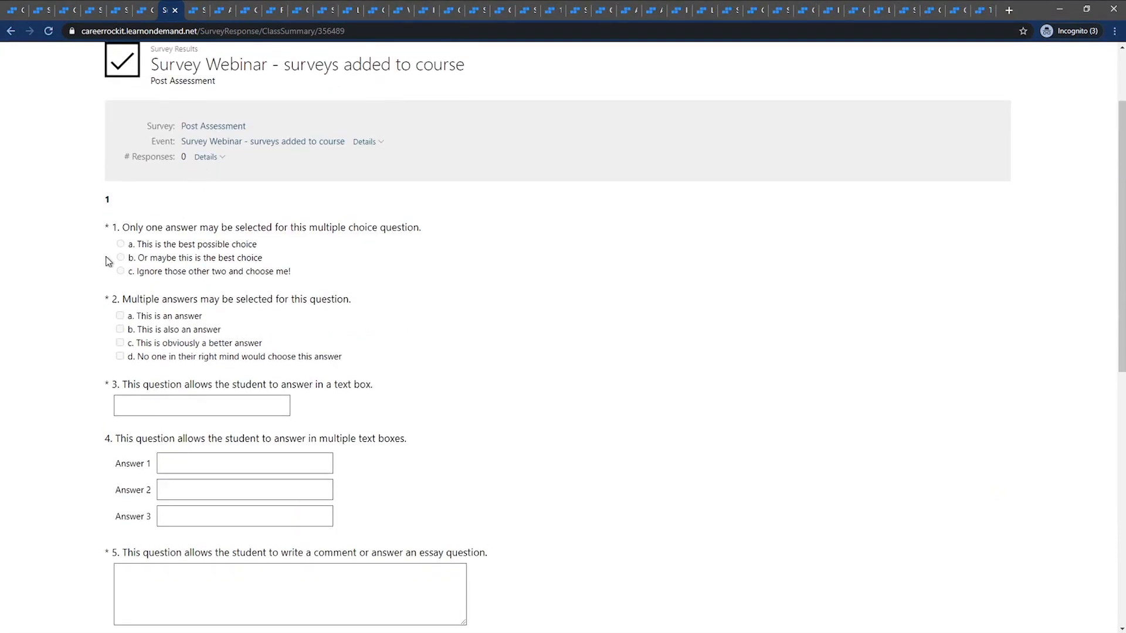
Go to the Sample Cat Survey's details and search its survey responses taken at any time
{"action": "left_click", "coordinate": [74, 10]}
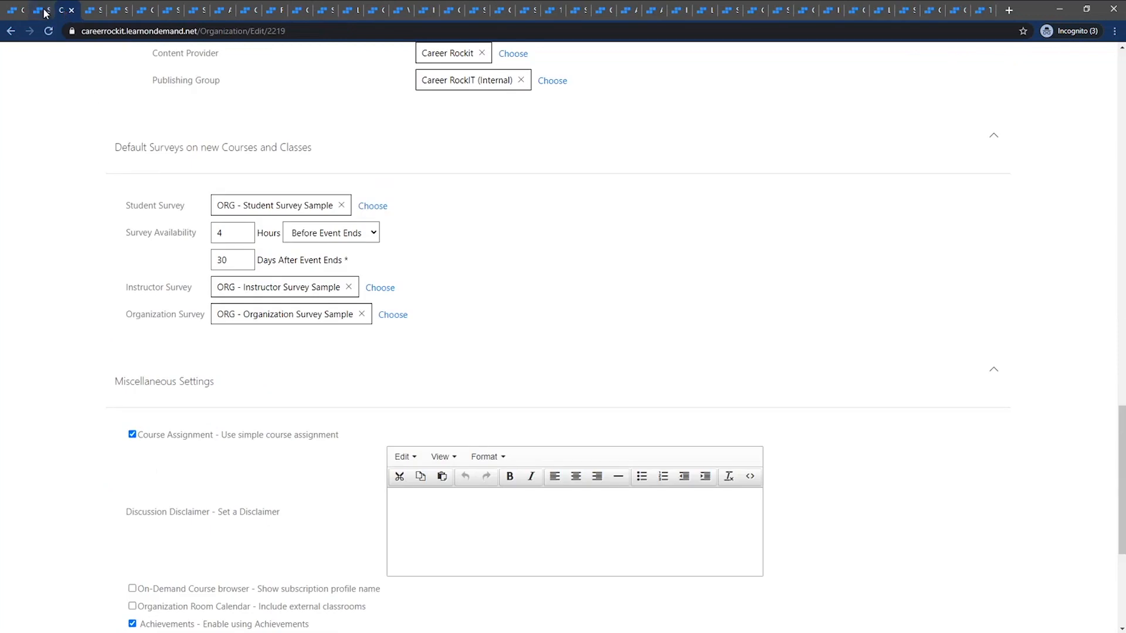
{"action": "left_click", "coordinate": [45, 12]}
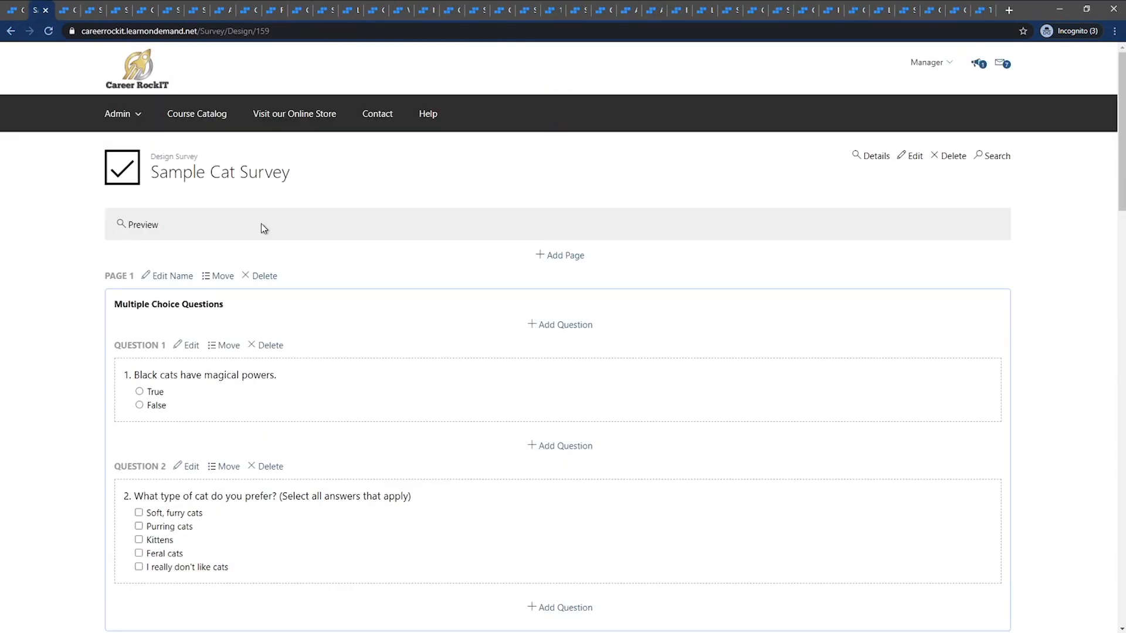
{"action": "left_click", "coordinate": [869, 156]}
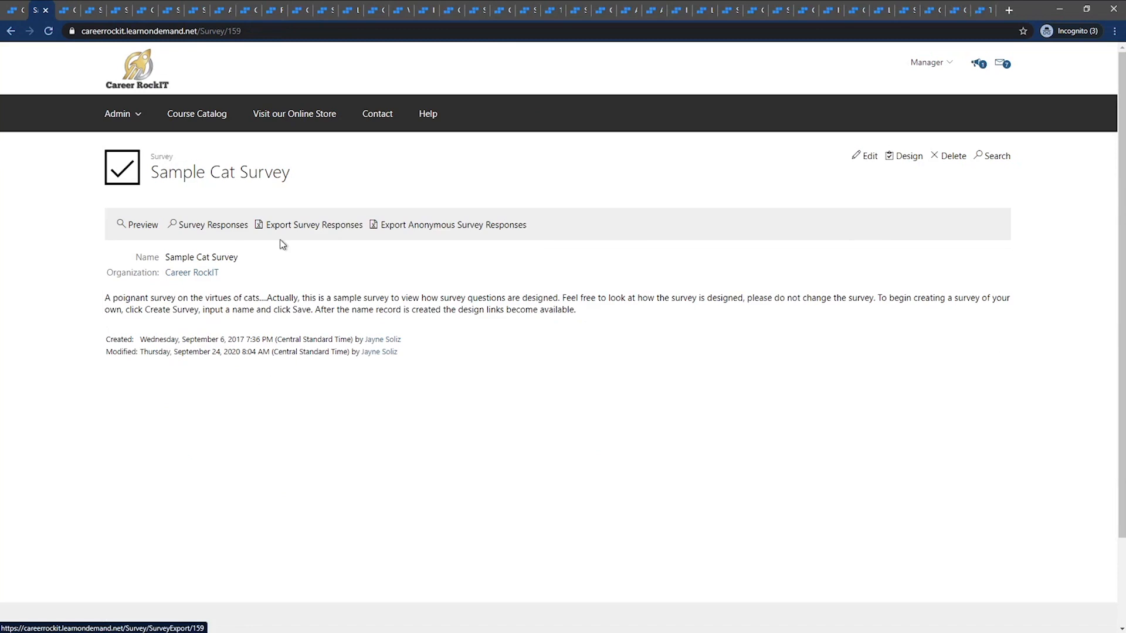
{"action": "left_click", "coordinate": [232, 228]}
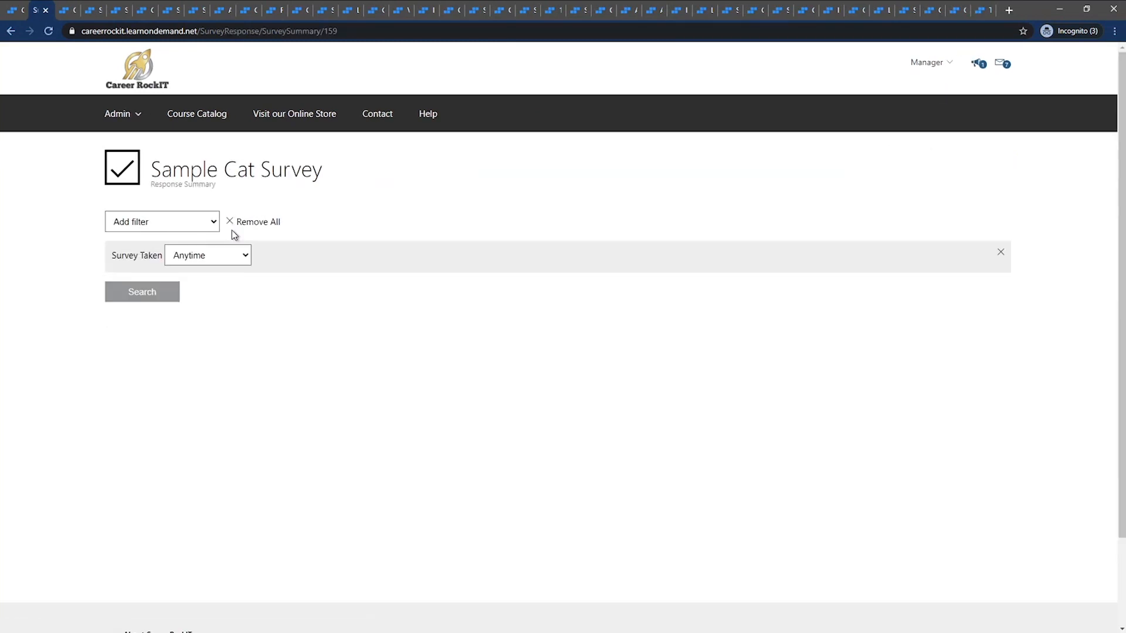
{"action": "left_click", "coordinate": [176, 296]}
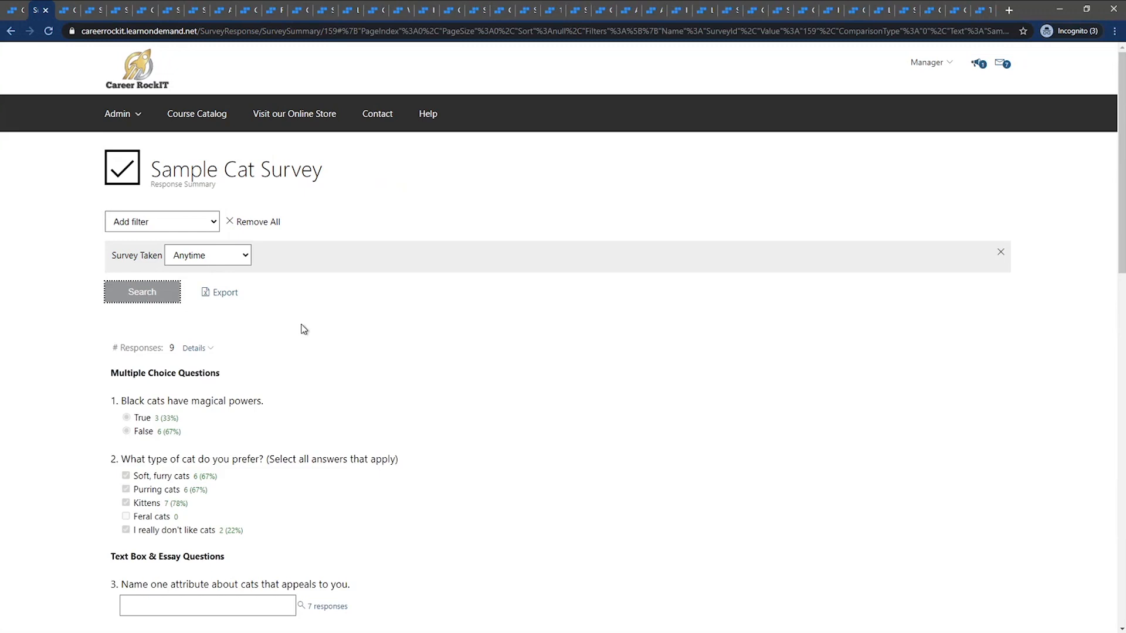
Check who responded to the Sample Cat Survey and when, and examine the Feral cats result under question 2
{"action": "scroll", "coordinate": [334, 340], "scroll_direction": "down", "scroll_amount": 3}
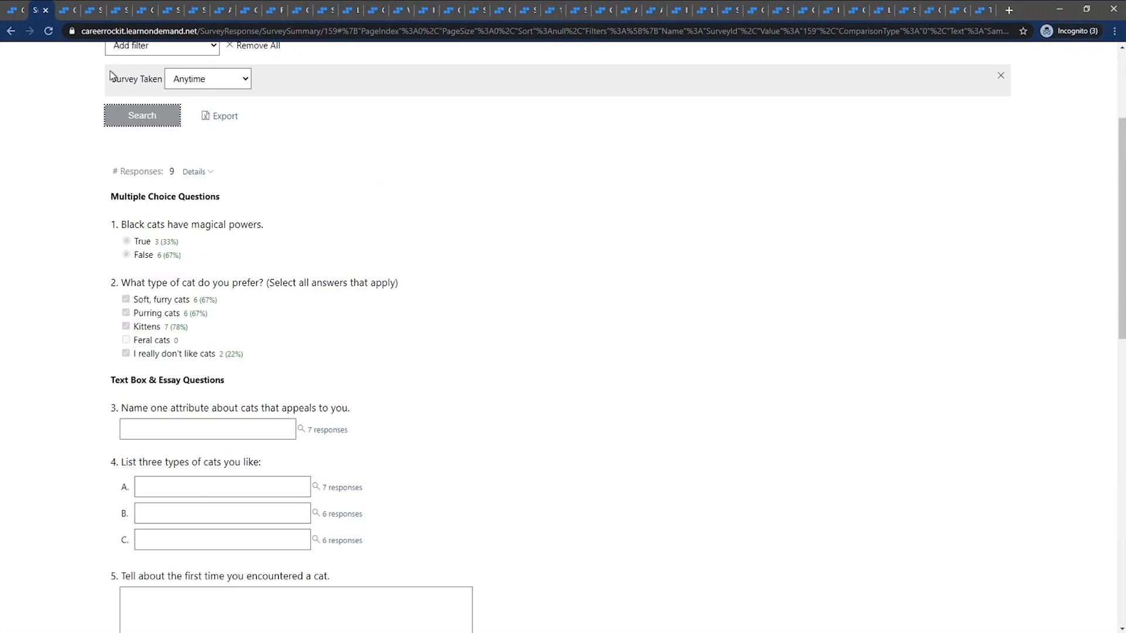
{"action": "left_click", "coordinate": [205, 171]}
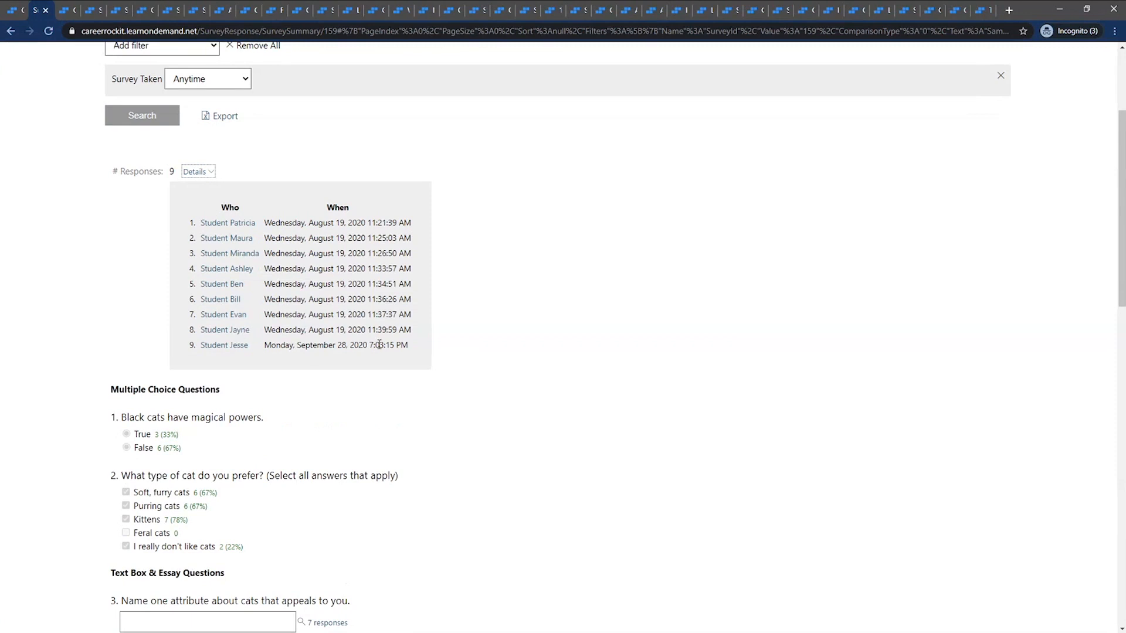
{"action": "left_click", "coordinate": [195, 175]}
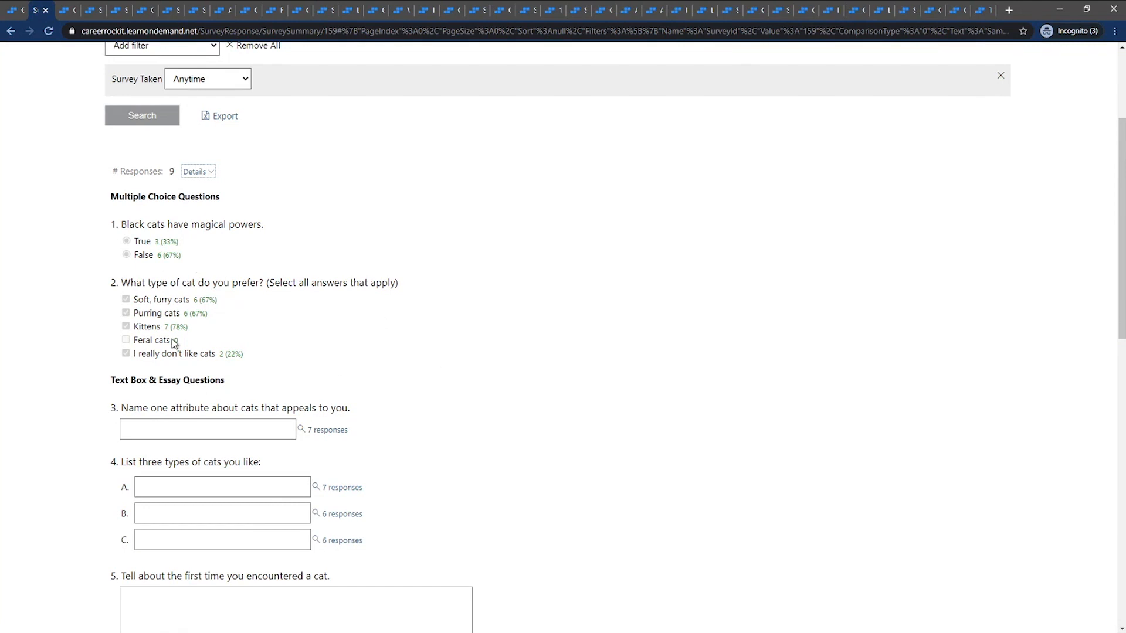
{"action": "left_click_drag", "start_coordinate": [187, 340], "coordinate": [134, 347]}
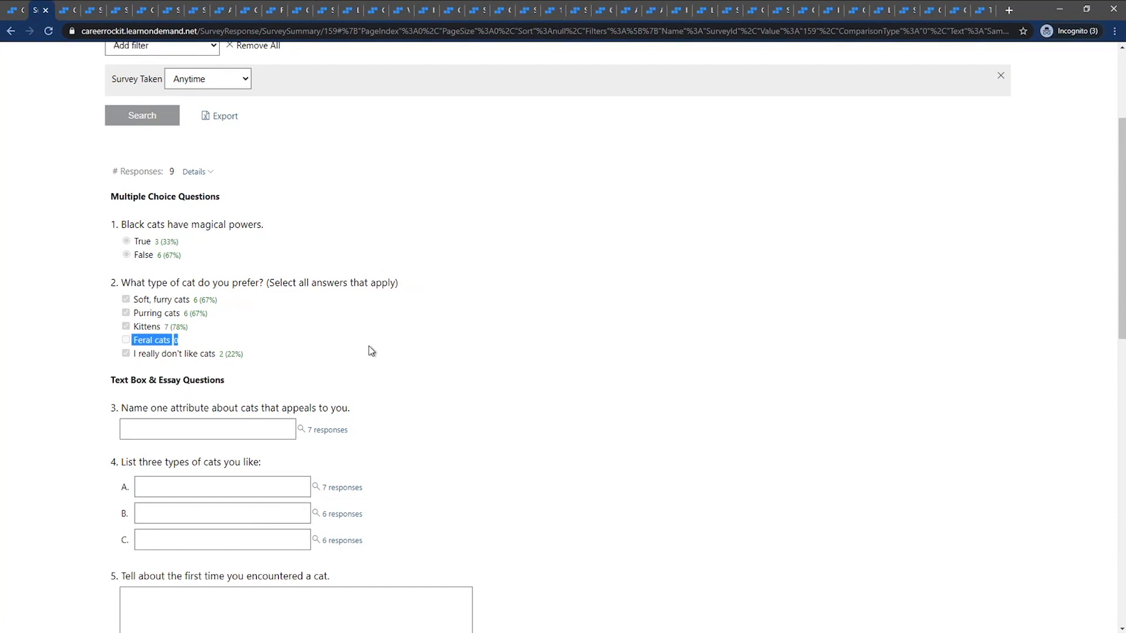
View the submitted text answers for question 3 and for item C of question 4
{"action": "scroll", "coordinate": [385, 344], "scroll_direction": "down", "scroll_amount": 4}
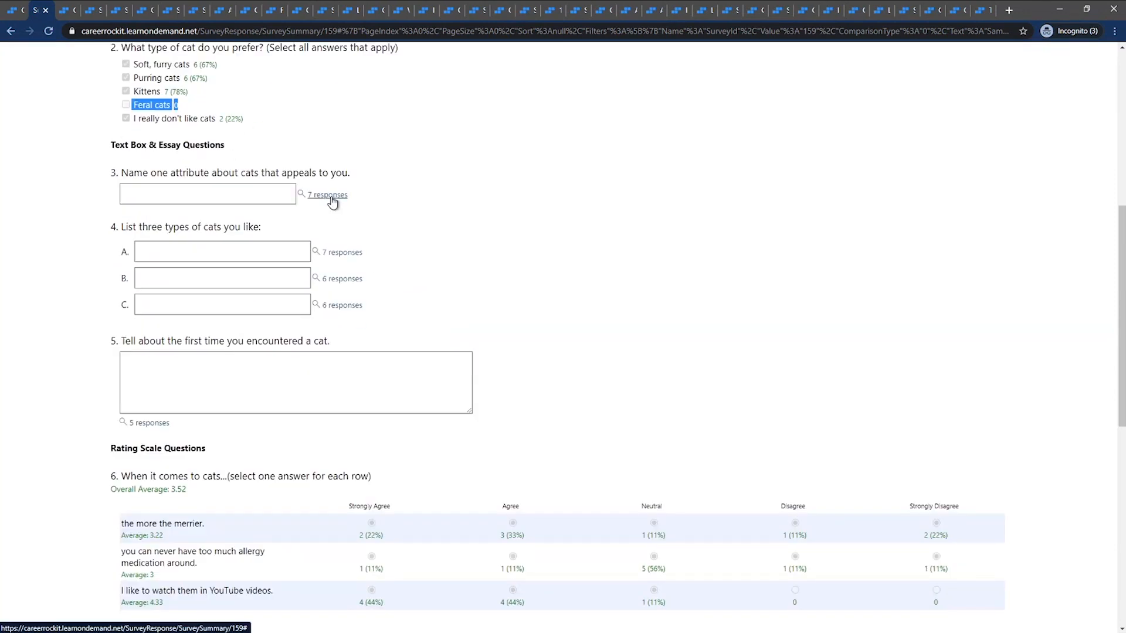
{"action": "left_click", "coordinate": [331, 199]}
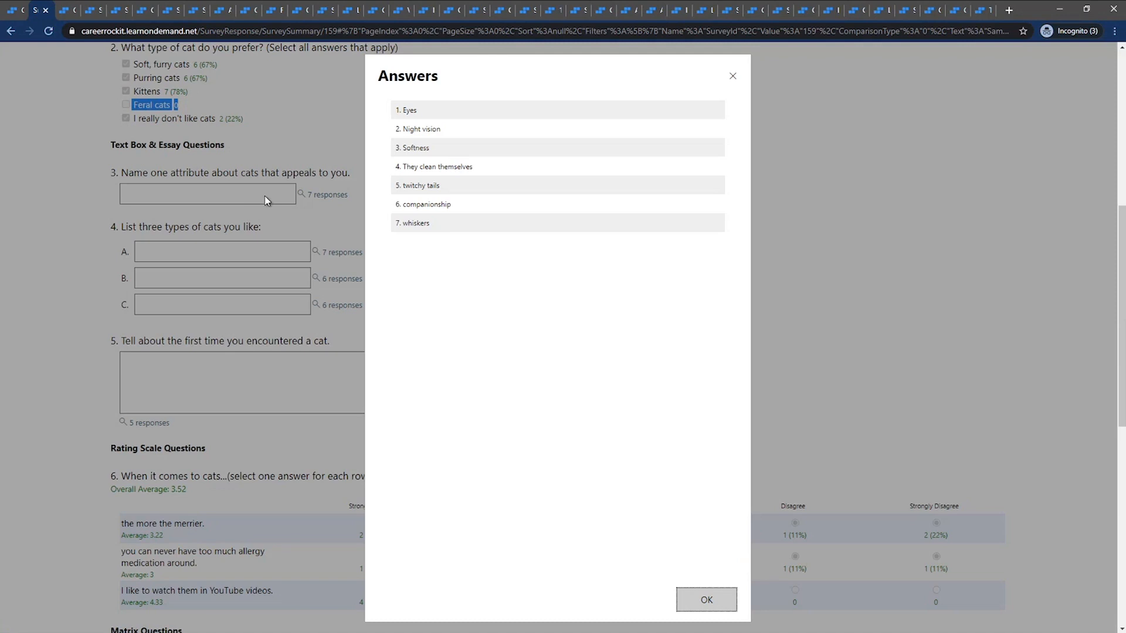
{"action": "left_click", "coordinate": [732, 77]}
{"action": "left_click", "coordinate": [354, 305]}
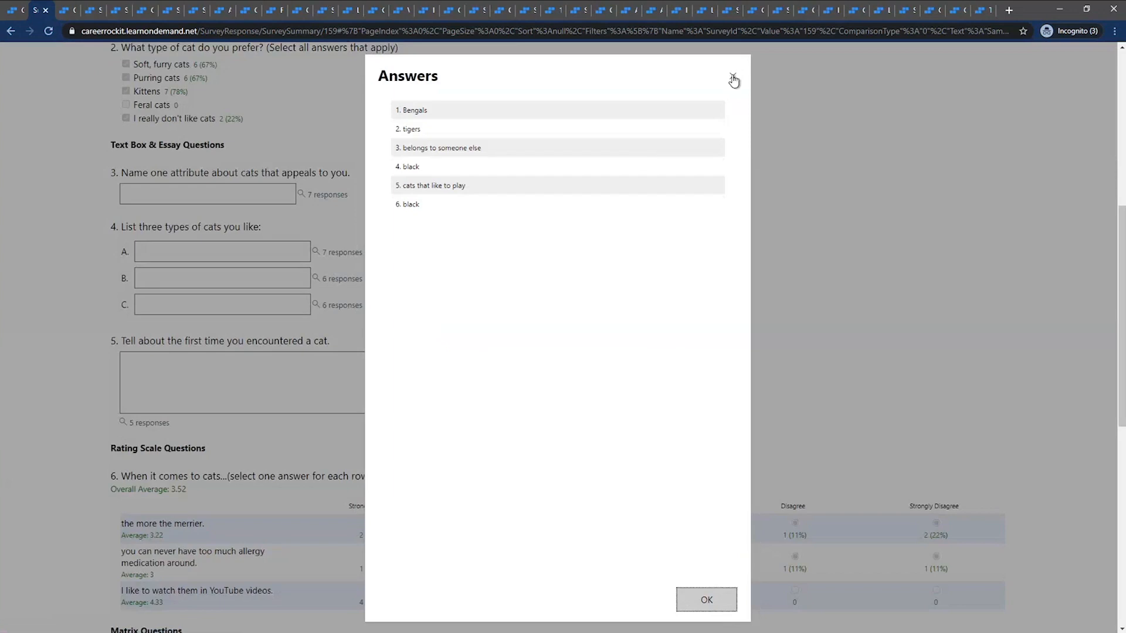
View the submitted answers to question 5 about the first time respondents encountered a cat
{"action": "left_click", "coordinate": [730, 76]}
{"action": "scroll", "coordinate": [190, 284], "scroll_direction": "down", "scroll_amount": 3}
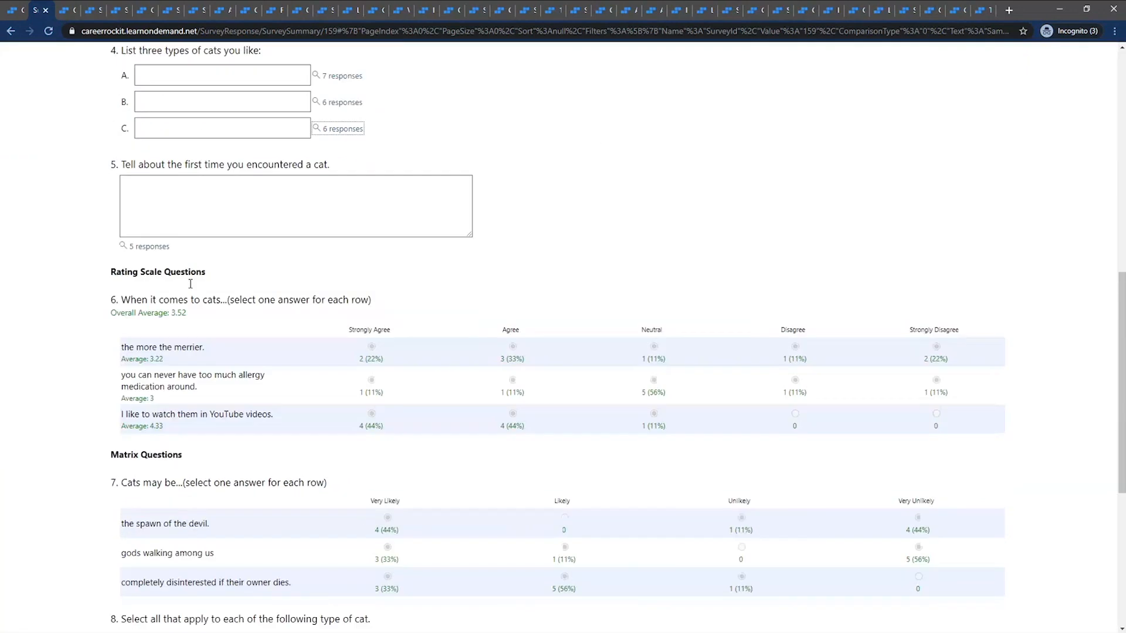
{"action": "left_click", "coordinate": [149, 246]}
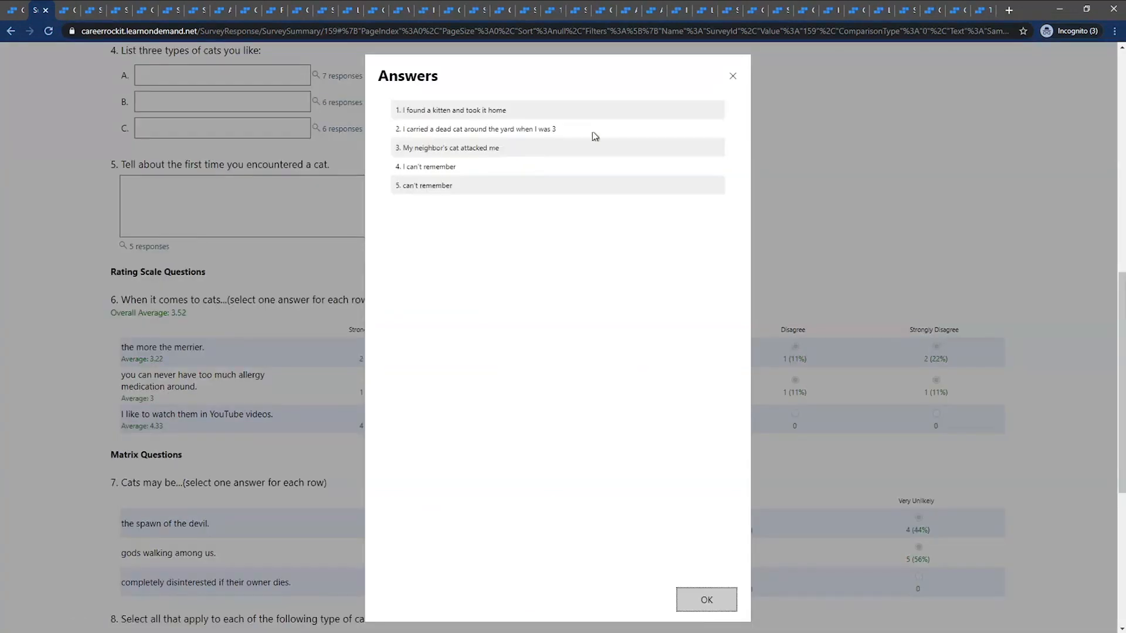
{"action": "left_click", "coordinate": [733, 76]}
Examine the average rating of each row in question 6 and the matrix results of questions 7 and 8
{"action": "scroll", "coordinate": [219, 346], "scroll_direction": "down", "scroll_amount": 1}
{"action": "scroll", "coordinate": [219, 346], "scroll_direction": "down", "scroll_amount": 2}
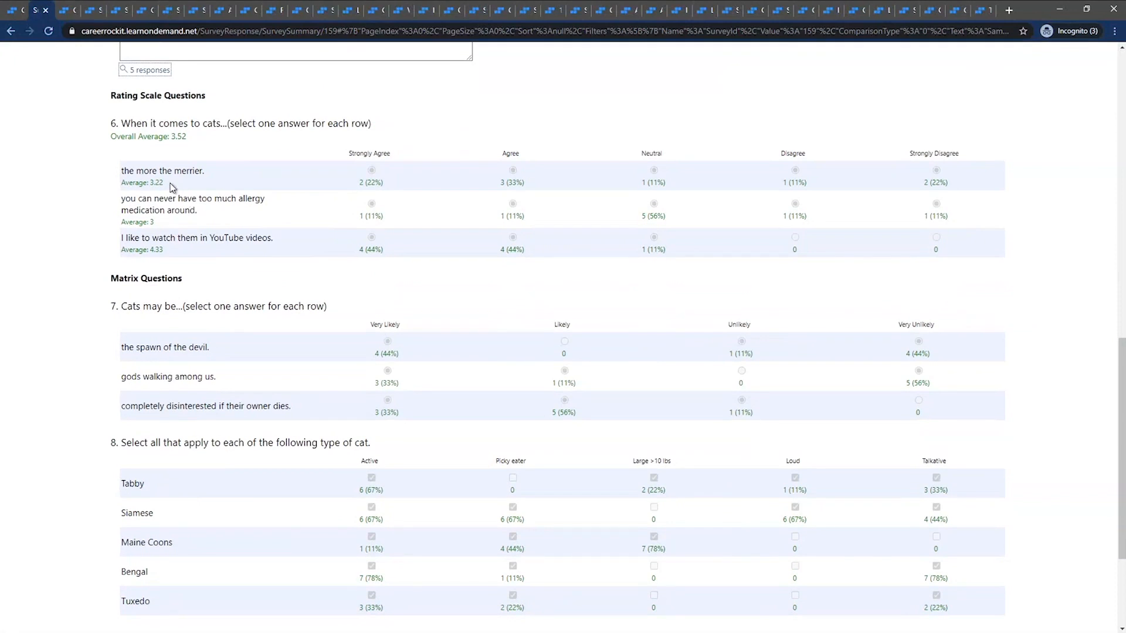
{"action": "left_click_drag", "start_coordinate": [170, 187], "coordinate": [123, 191]}
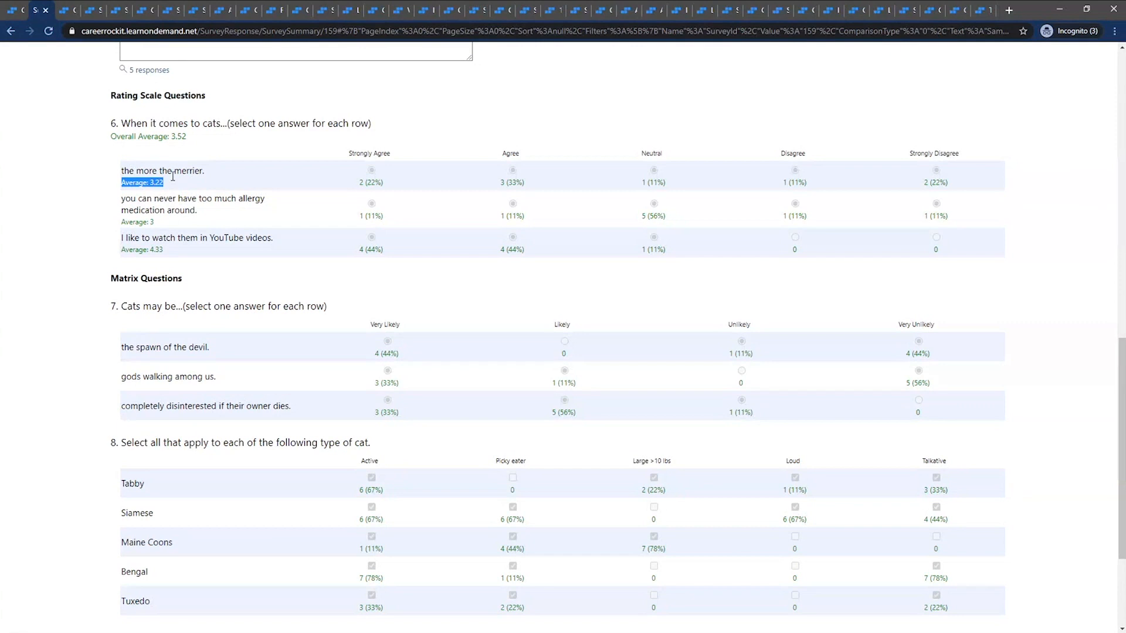
{"action": "left_click_drag", "start_coordinate": [180, 222], "coordinate": [122, 223]}
{"action": "left_click_drag", "start_coordinate": [171, 256], "coordinate": [122, 250]}
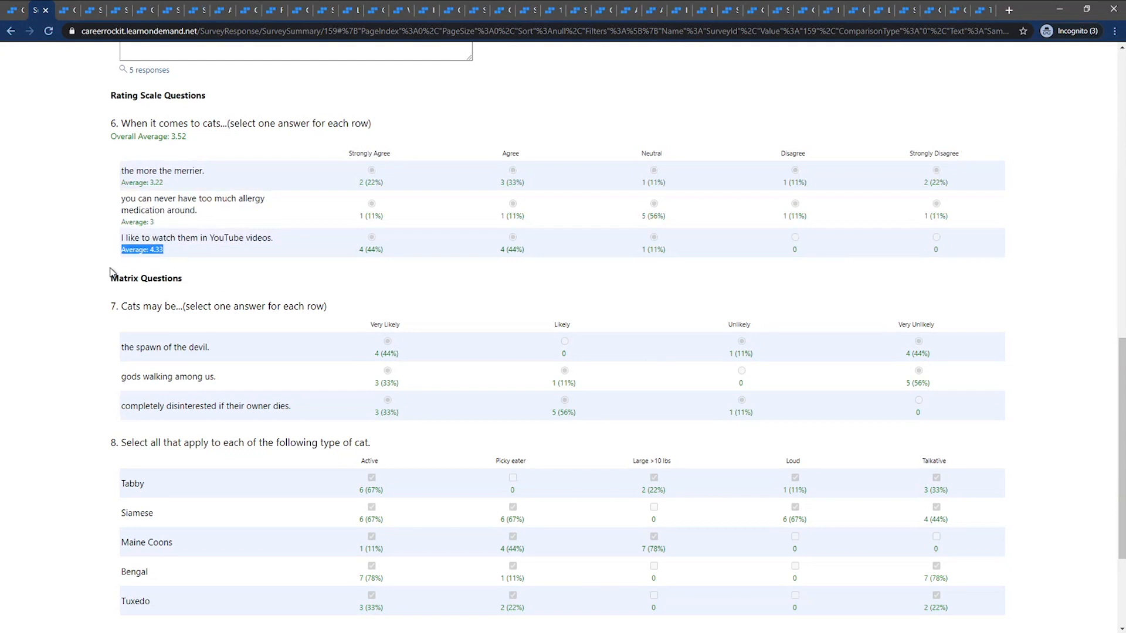
{"action": "left_click", "coordinate": [49, 311]}
{"action": "scroll", "coordinate": [49, 311], "scroll_direction": "down", "scroll_amount": 3}
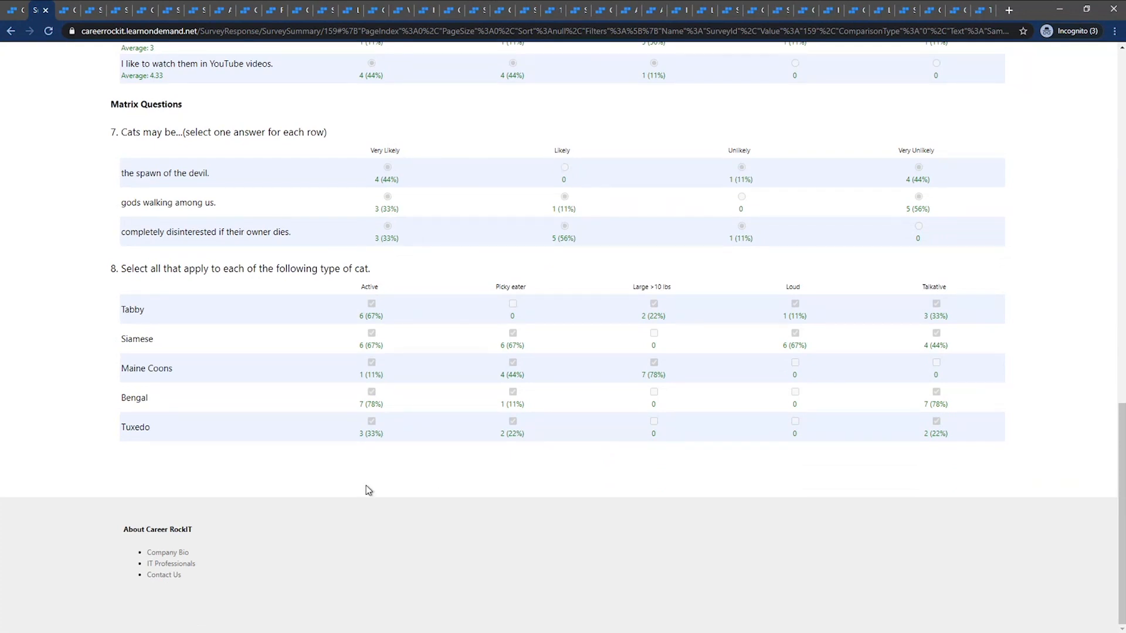
{"action": "scroll", "coordinate": [272, 443], "scroll_direction": "up", "scroll_amount": 20}
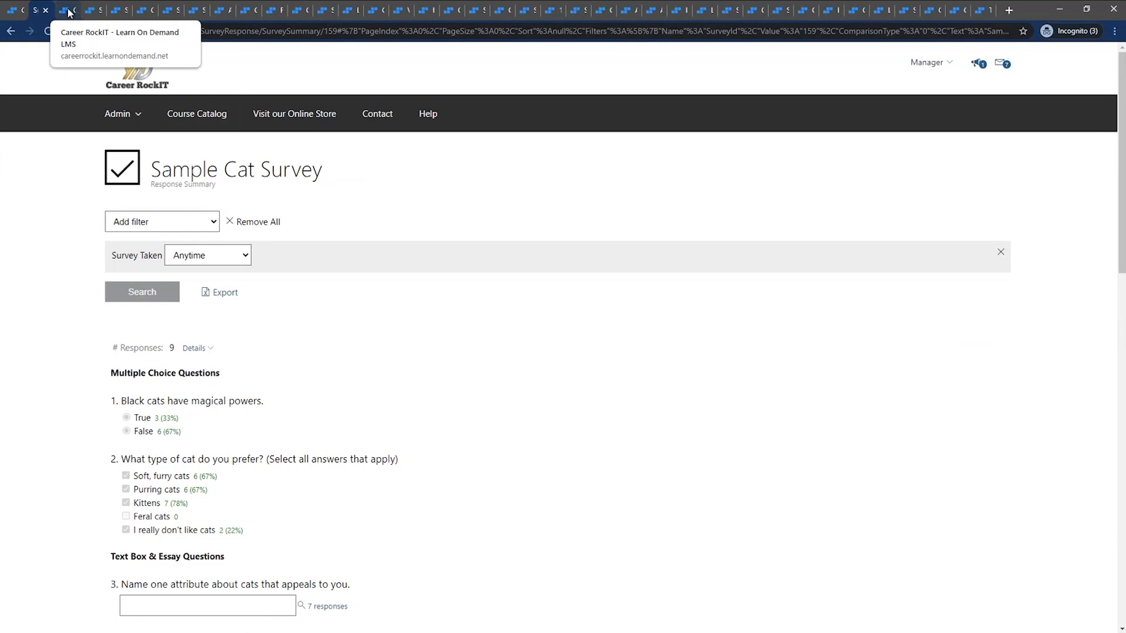
Switch from the survey results to the details page of the Sample Colors Assessment
{"action": "left_click", "coordinate": [142, 10]}
{"action": "left_click", "coordinate": [168, 15]}
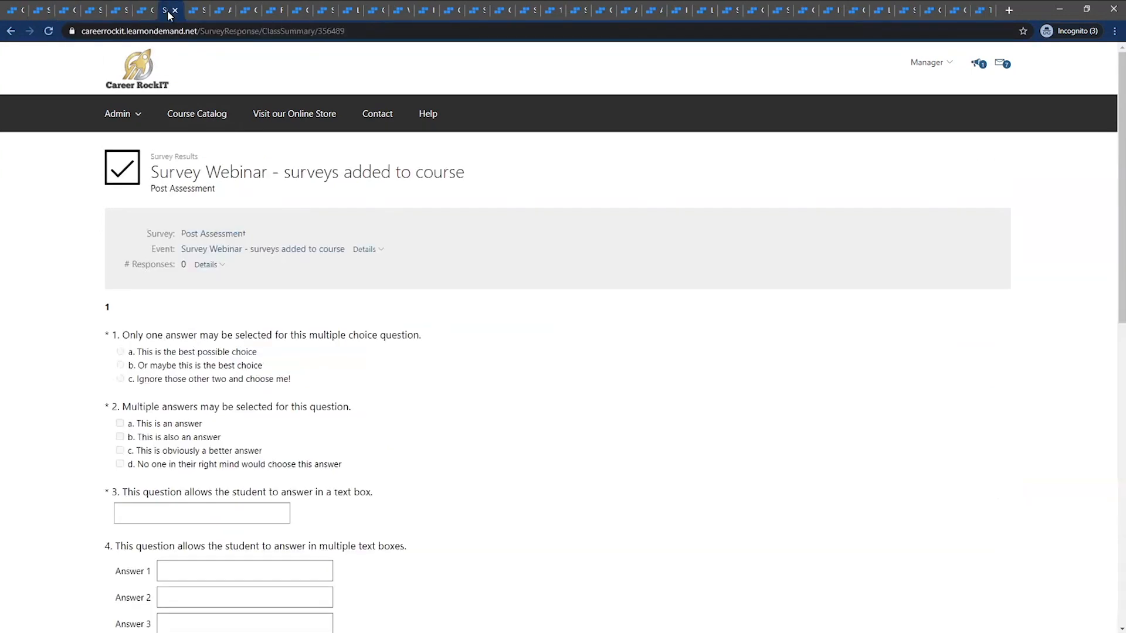
{"action": "left_click", "coordinate": [199, 12]}
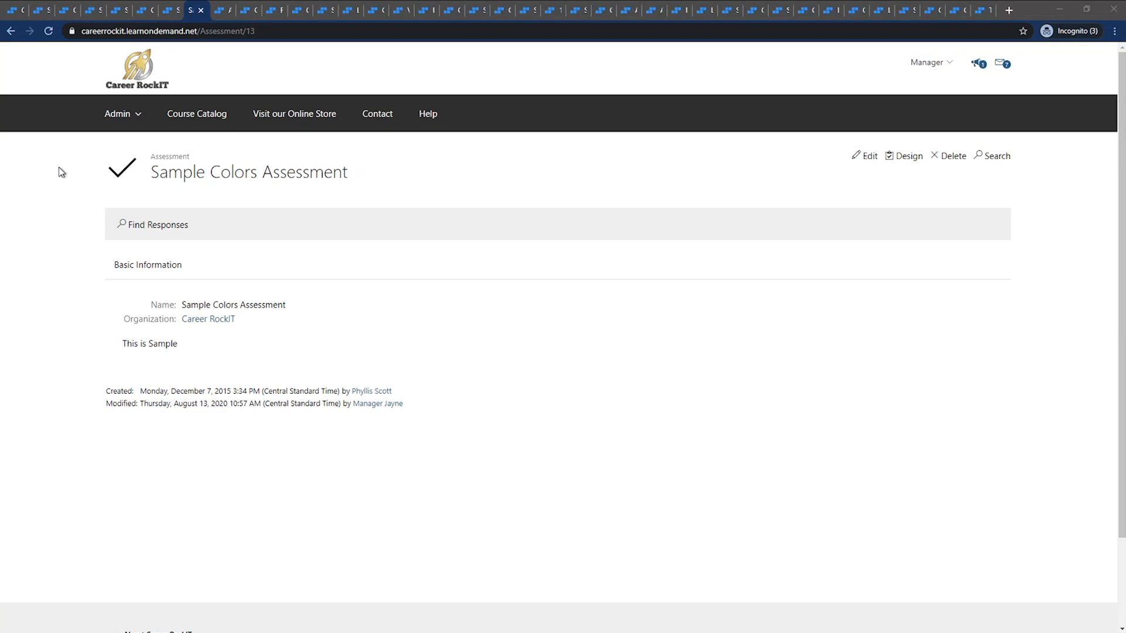
{"action": "left_click", "coordinate": [13, 16]}
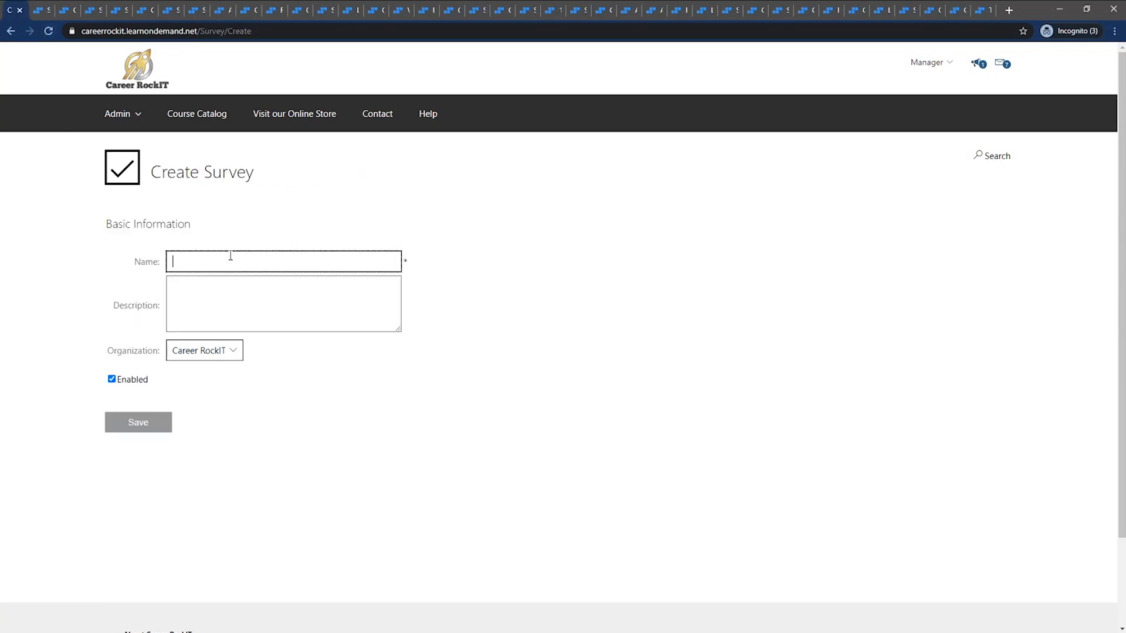
{"action": "left_click", "coordinate": [166, 16]}
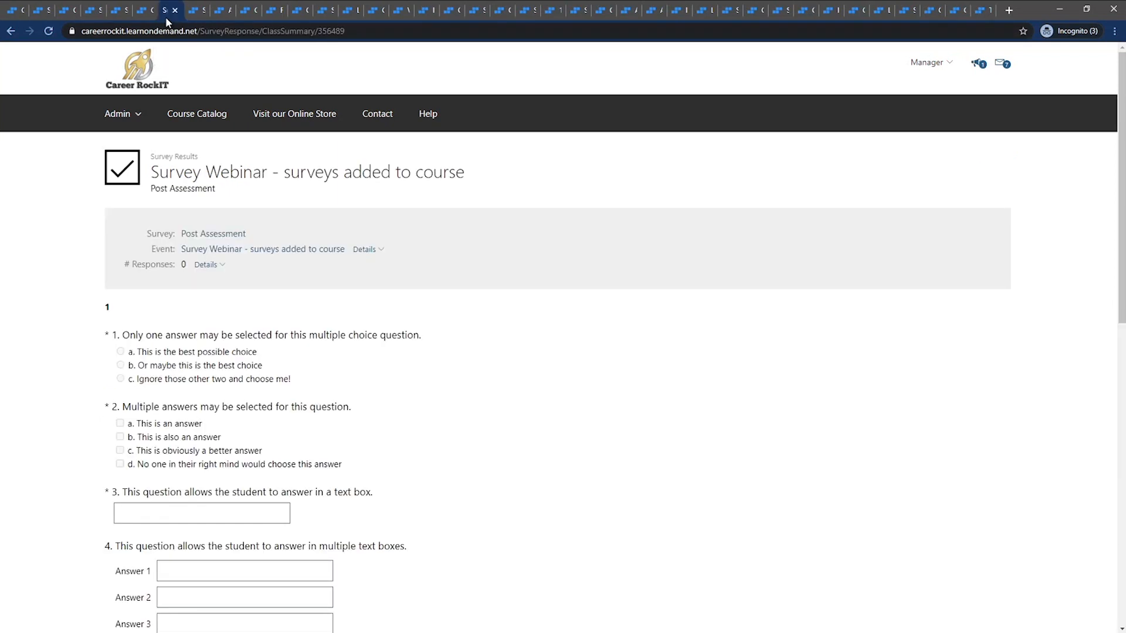
{"action": "left_click", "coordinate": [197, 16]}
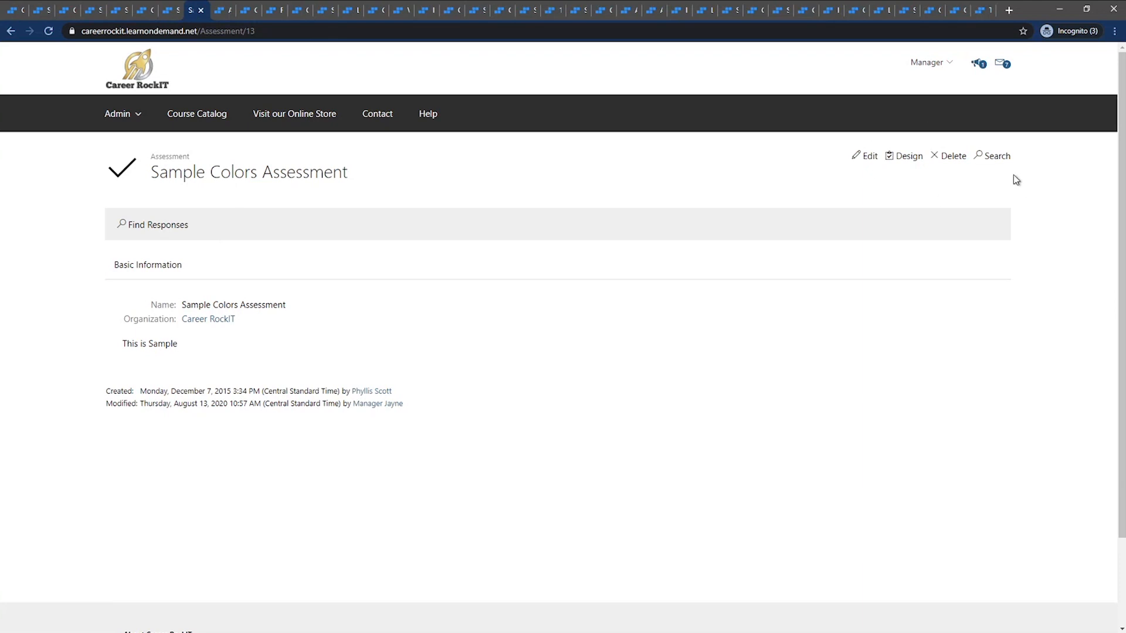
Open the design of the Sample Colors Assessment and look through its first questions and their marked correct answers
{"action": "left_click", "coordinate": [906, 157]}
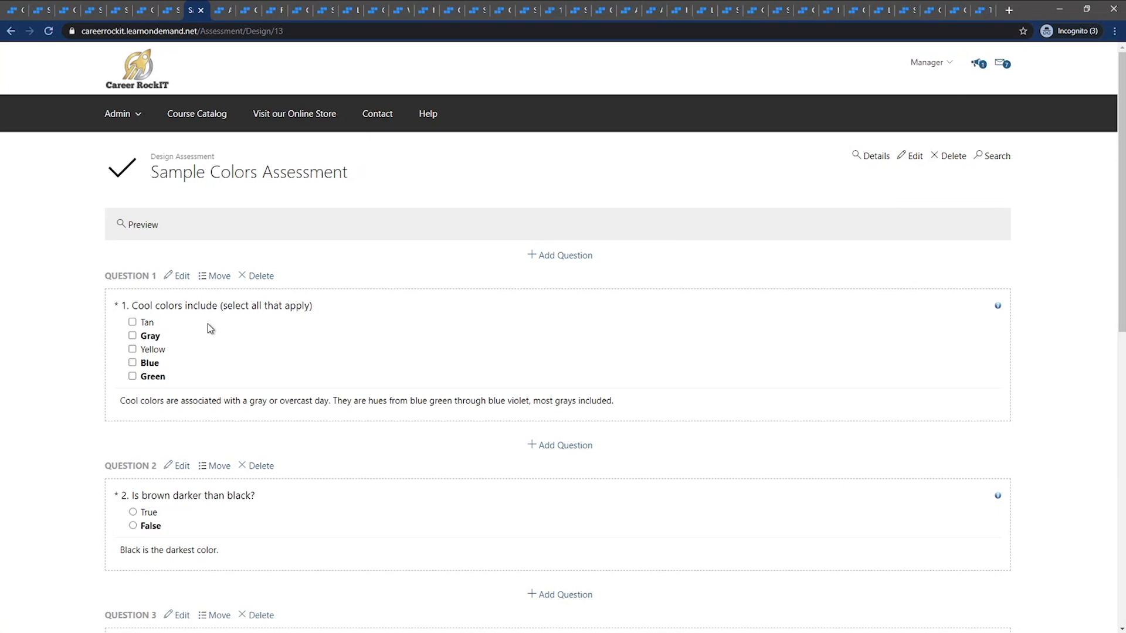
{"action": "left_click_drag", "start_coordinate": [132, 306], "coordinate": [350, 290]}
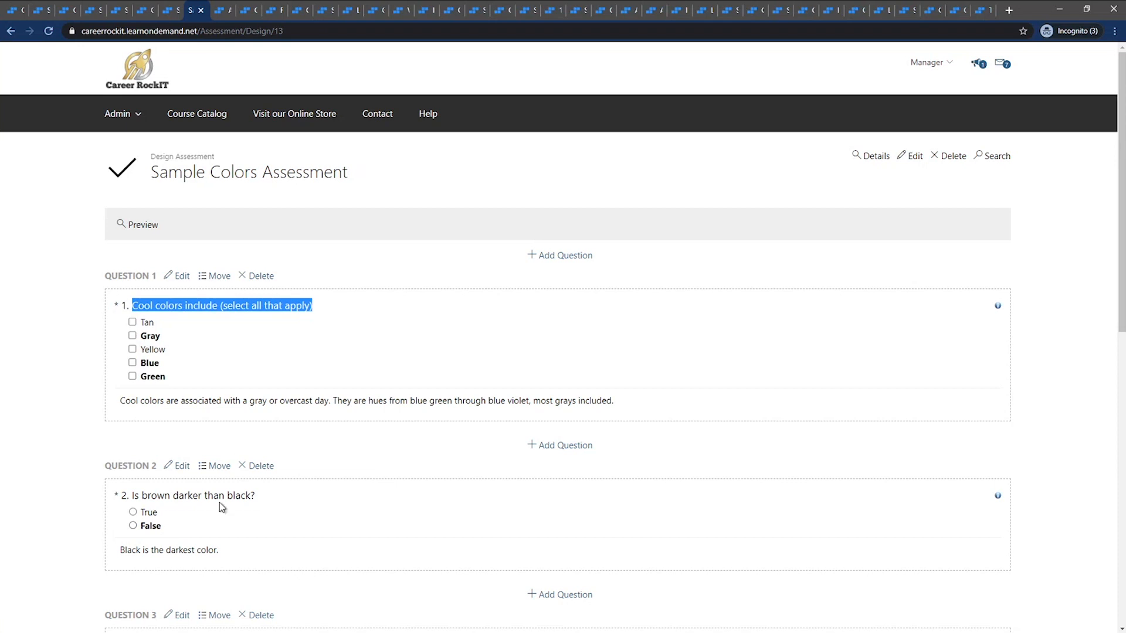
{"action": "left_click", "coordinate": [347, 275]}
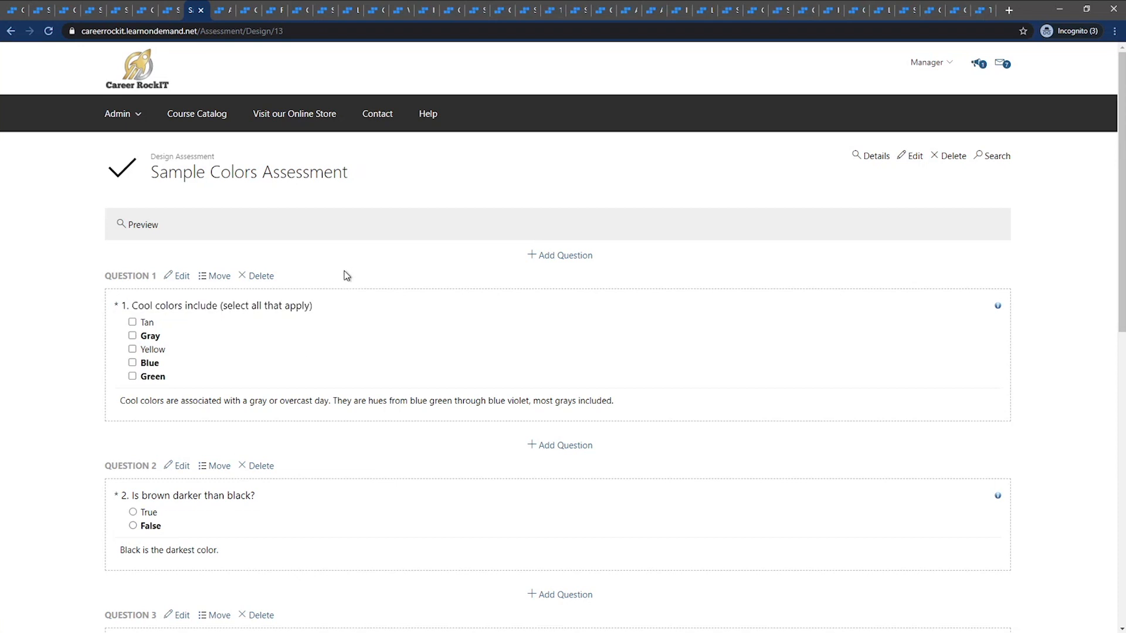
{"action": "scroll", "coordinate": [347, 276], "scroll_direction": "down", "scroll_amount": 2}
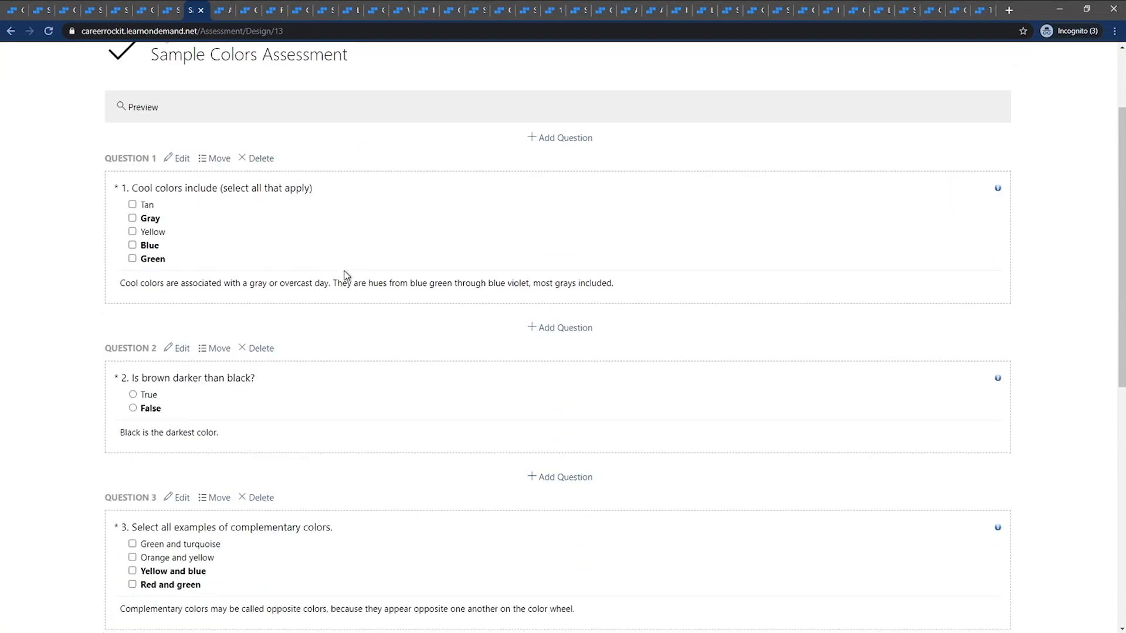
{"action": "scroll", "coordinate": [347, 278], "scroll_direction": "up", "scroll_amount": 2}
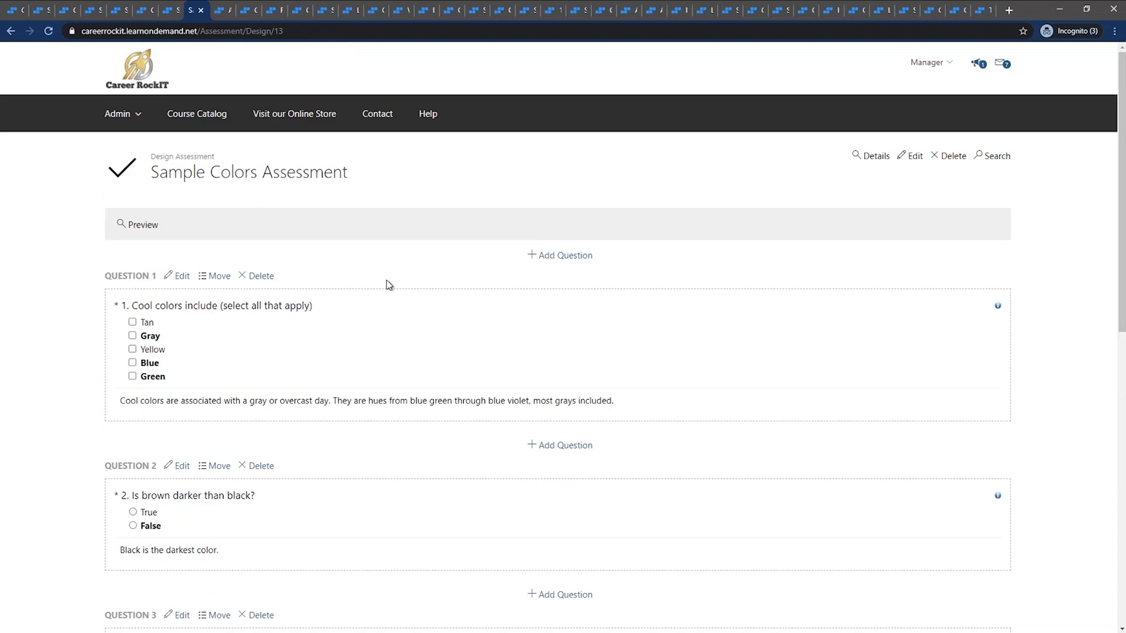
Examine the More Info URL and Answer Explanation fields of a new question above question 1, discard it, and check question 1's explanation
{"action": "left_click", "coordinate": [540, 260]}
{"action": "left_click", "coordinate": [50, 31]}
{"action": "left_click", "coordinate": [573, 257]}
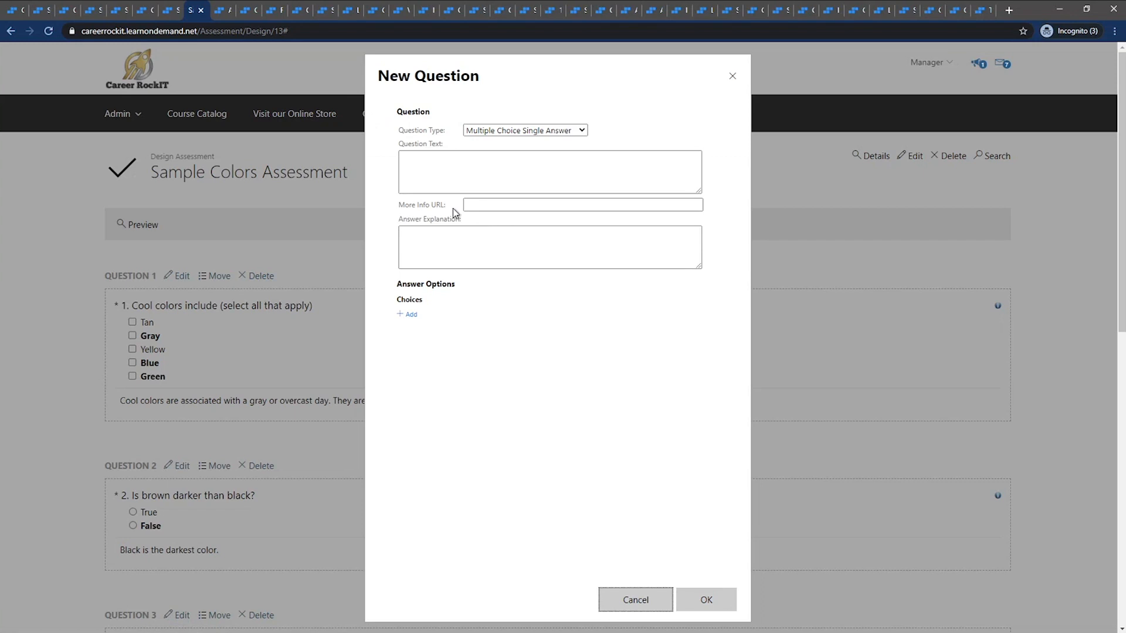
{"action": "left_click_drag", "start_coordinate": [444, 206], "coordinate": [396, 206]}
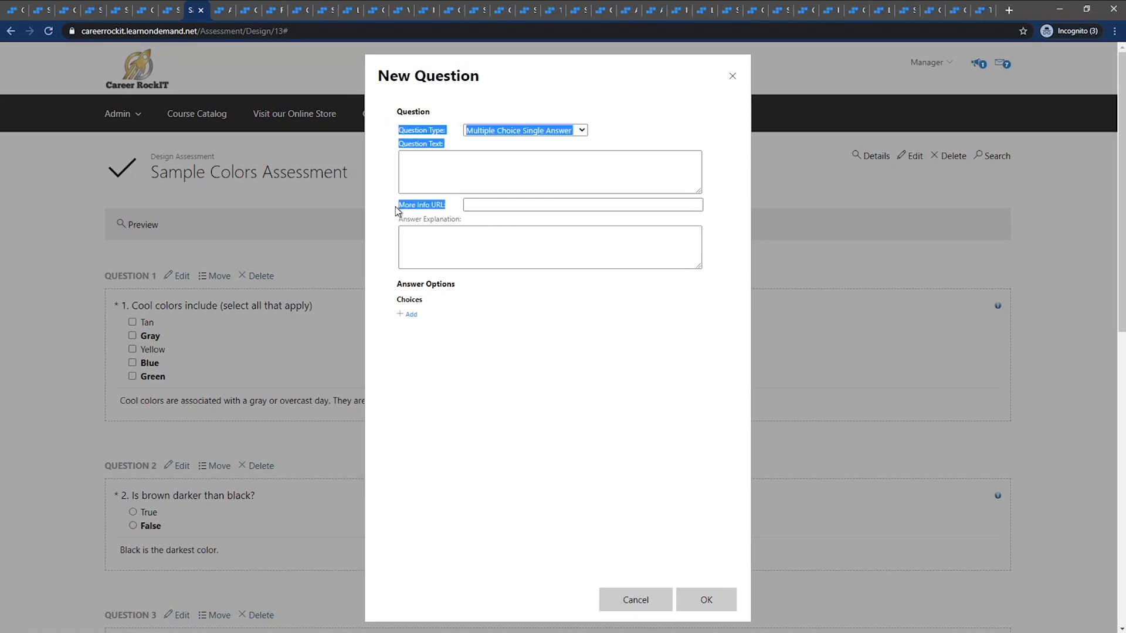
{"action": "left_click", "coordinate": [479, 206]}
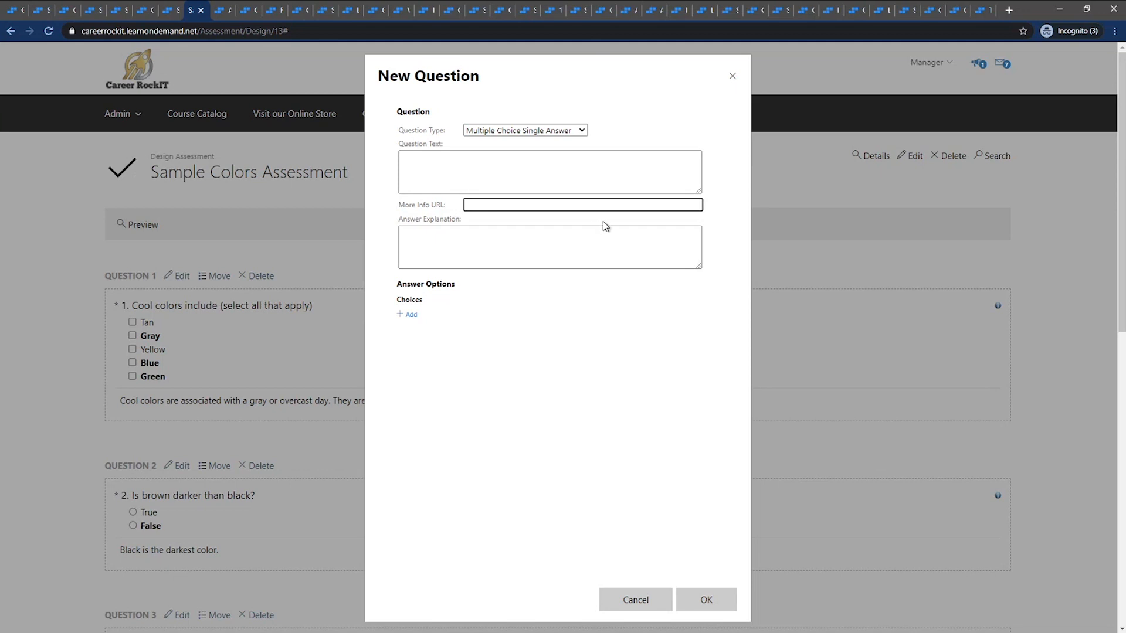
{"action": "left_click", "coordinate": [489, 238]}
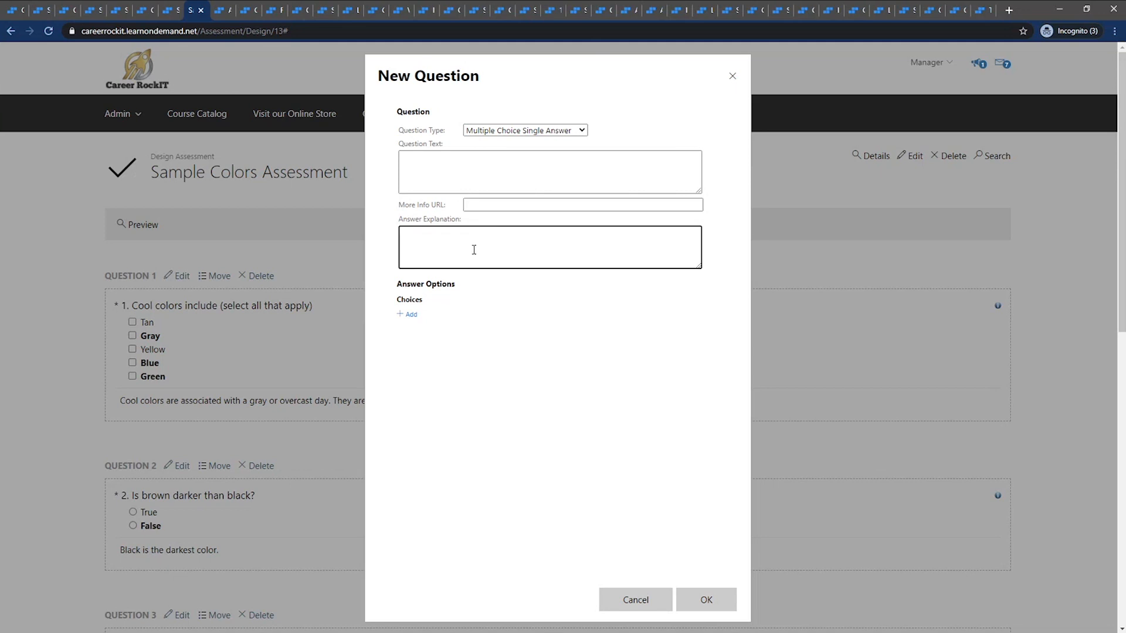
{"action": "left_click_drag", "start_coordinate": [396, 220], "coordinate": [457, 228]}
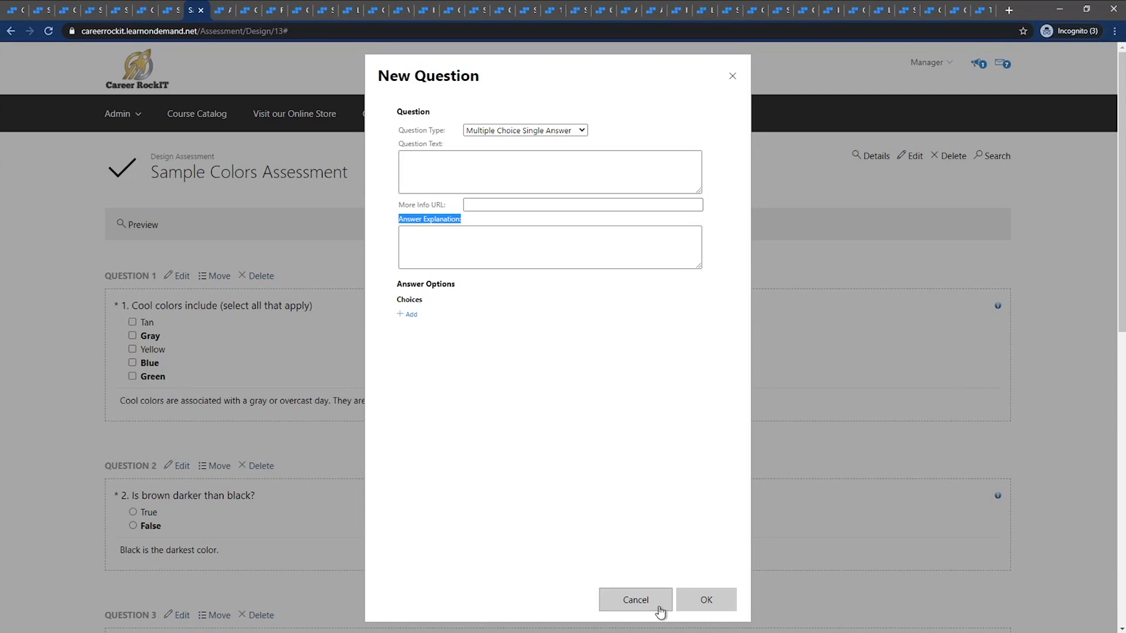
{"action": "left_click", "coordinate": [657, 606]}
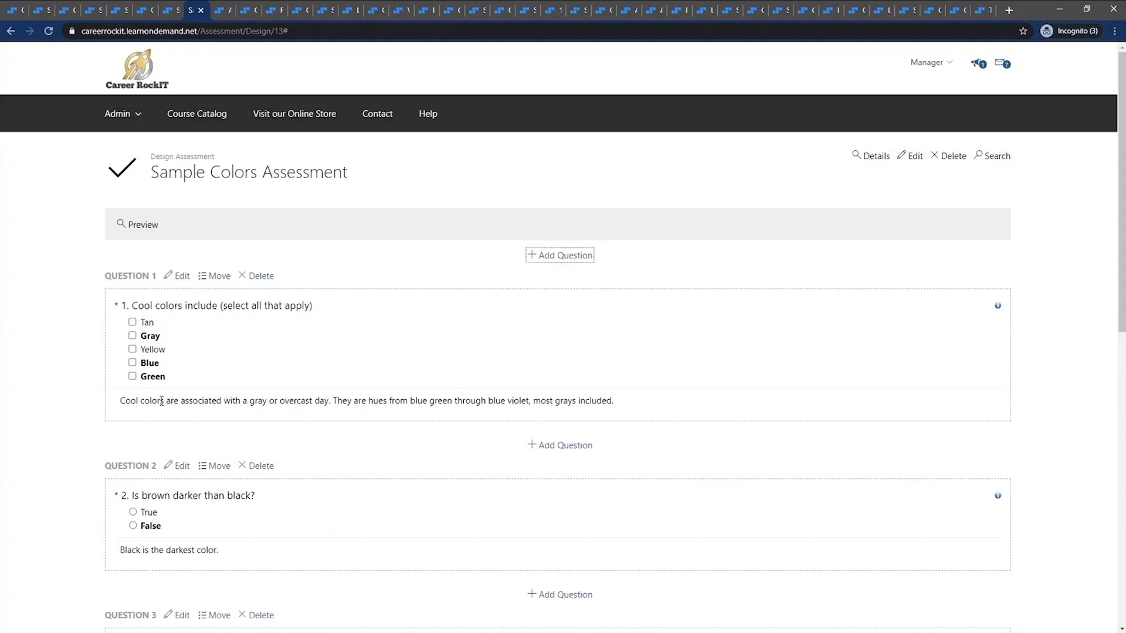
{"action": "left_click_drag", "start_coordinate": [121, 400], "coordinate": [610, 420]}
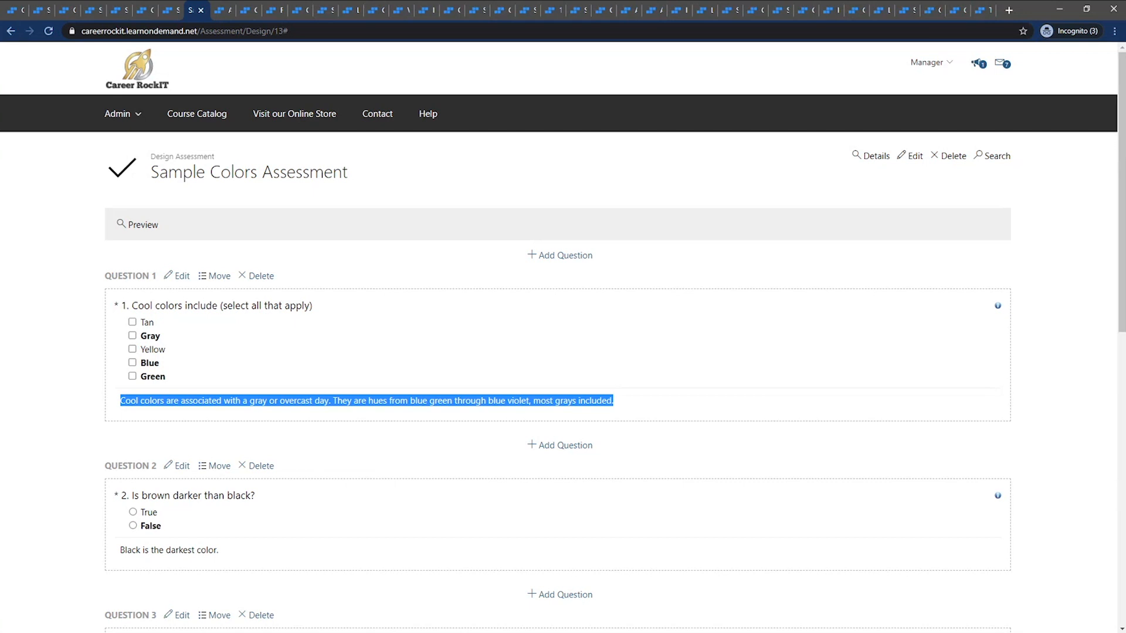
{"action": "left_click", "coordinate": [671, 198]}
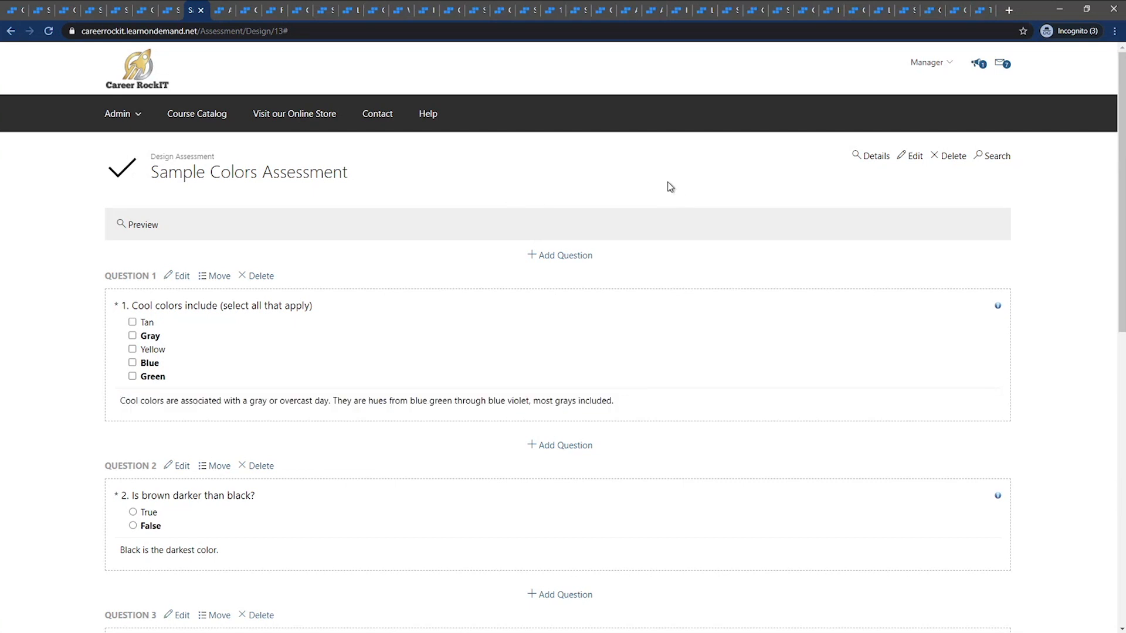
Open the Assessment Sample course for editing and review the Sample Colors Assessment among its activities
{"action": "left_click", "coordinate": [224, 8]}
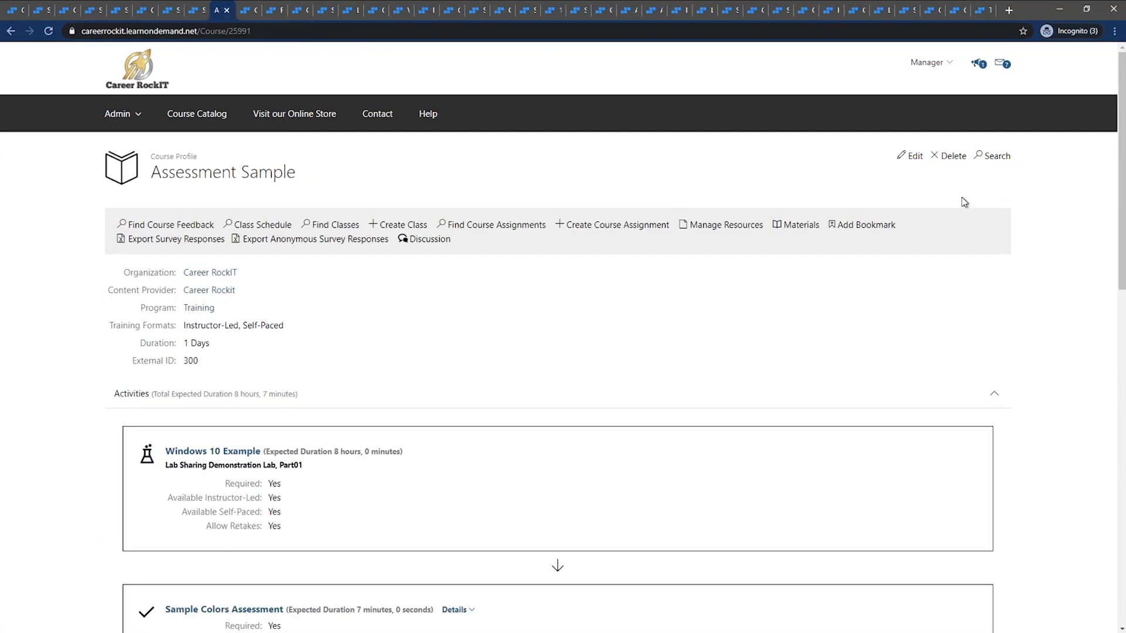
{"action": "left_click", "coordinate": [913, 163]}
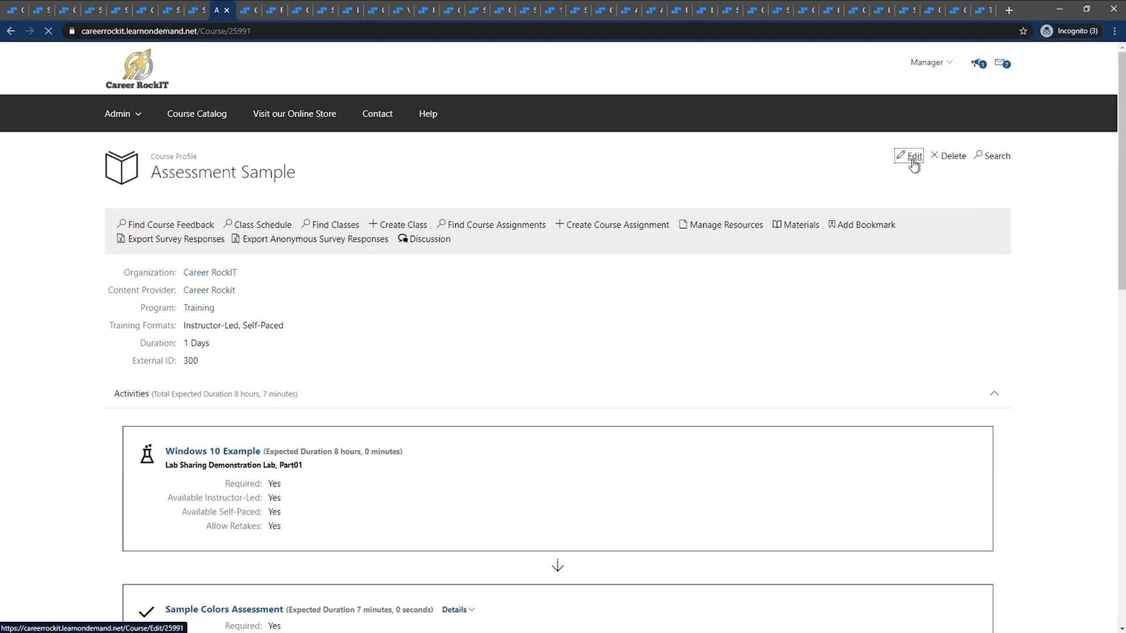
{"action": "left_click", "coordinate": [351, 233]}
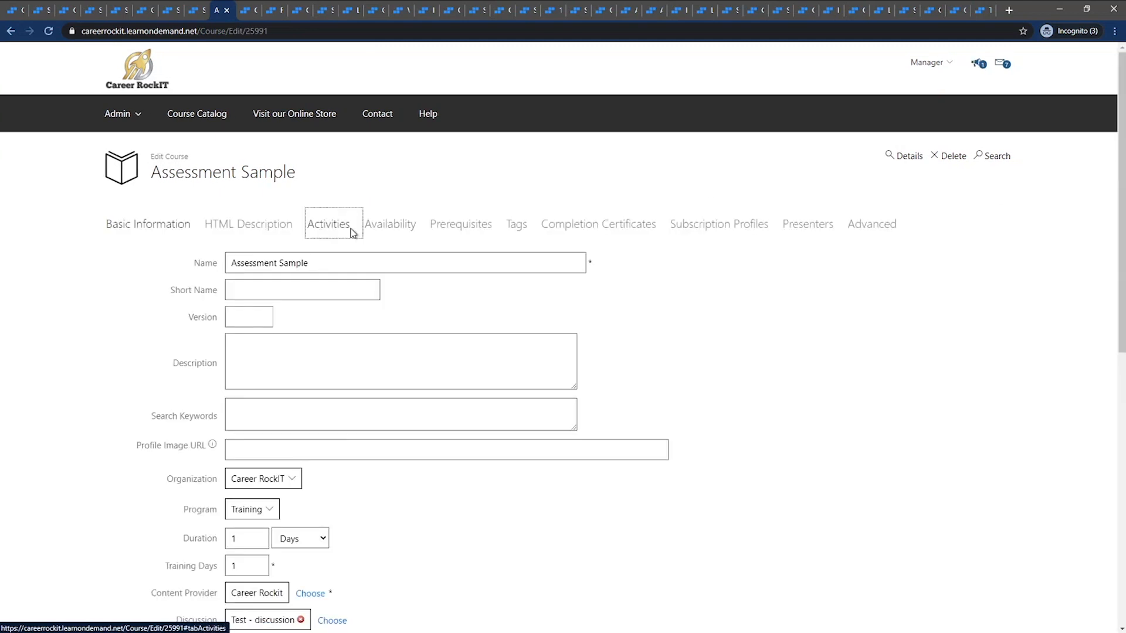
{"action": "scroll", "coordinate": [332, 385], "scroll_direction": "down", "scroll_amount": 2}
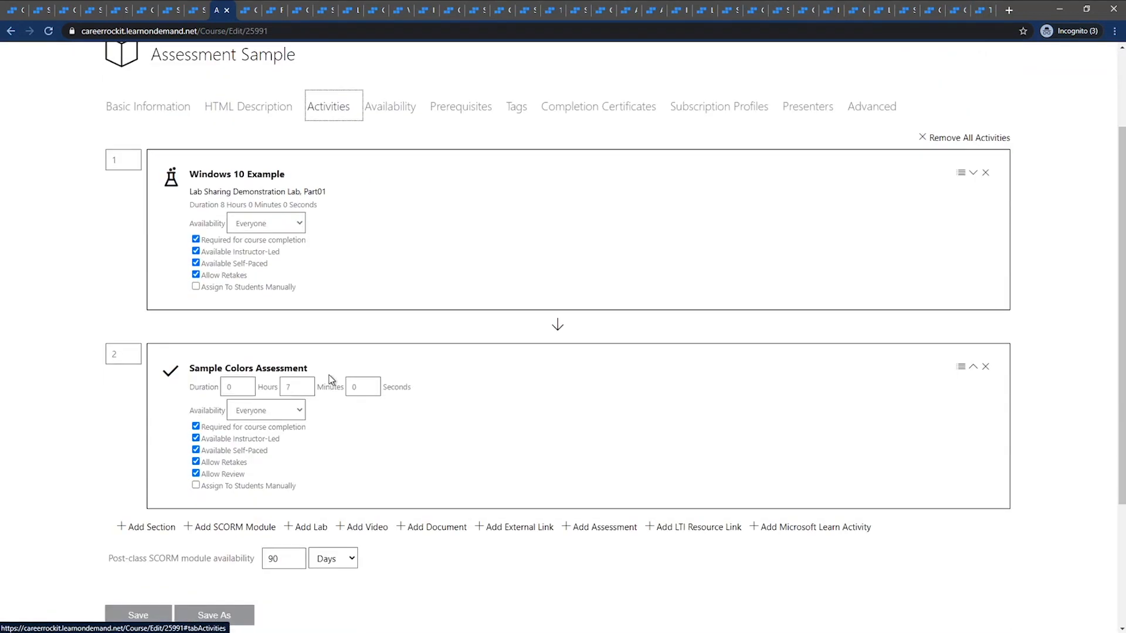
{"action": "left_click_drag", "start_coordinate": [329, 369], "coordinate": [188, 367]}
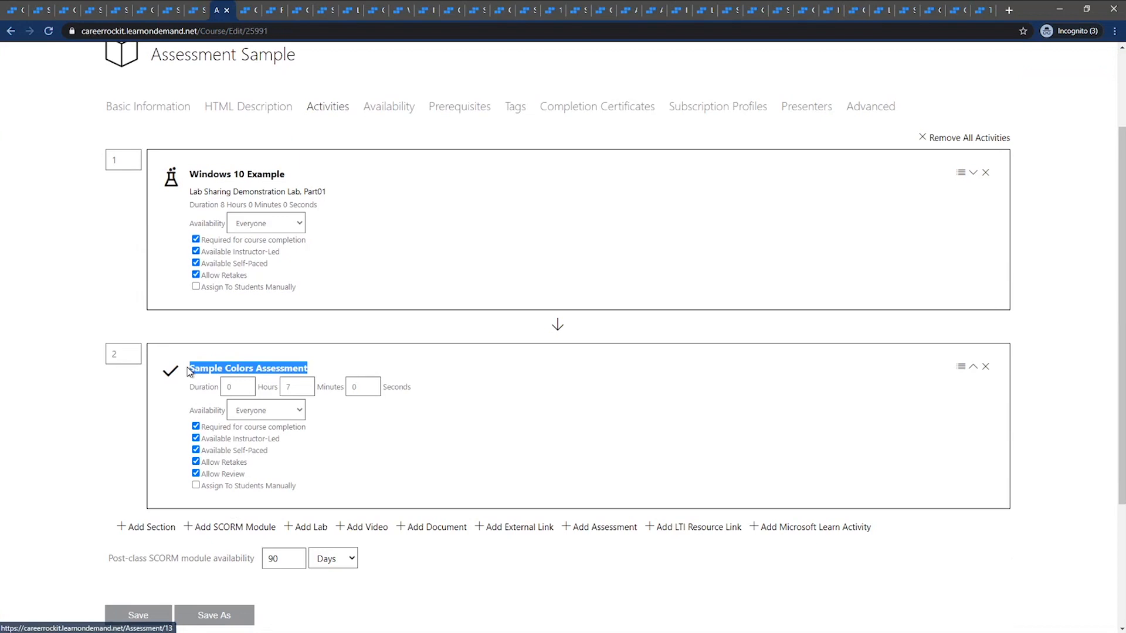
{"action": "scroll", "coordinate": [533, 452], "scroll_direction": "down", "scroll_amount": 3}
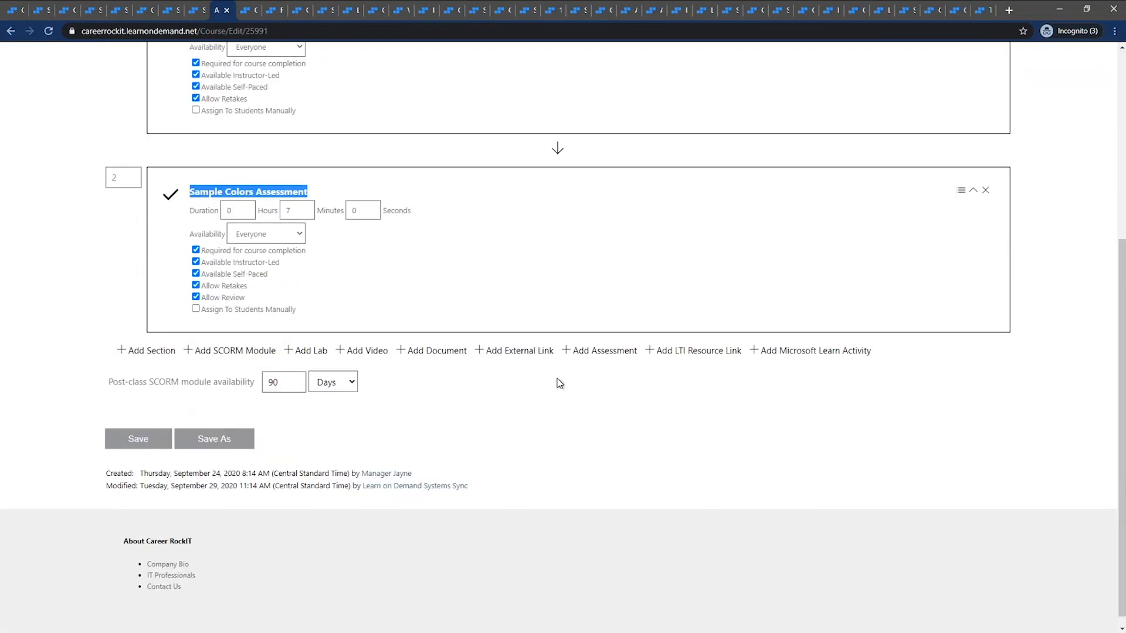
List all assessments that can be added to the course's activities, and close the selection without choosing any
{"action": "left_click", "coordinate": [592, 353]}
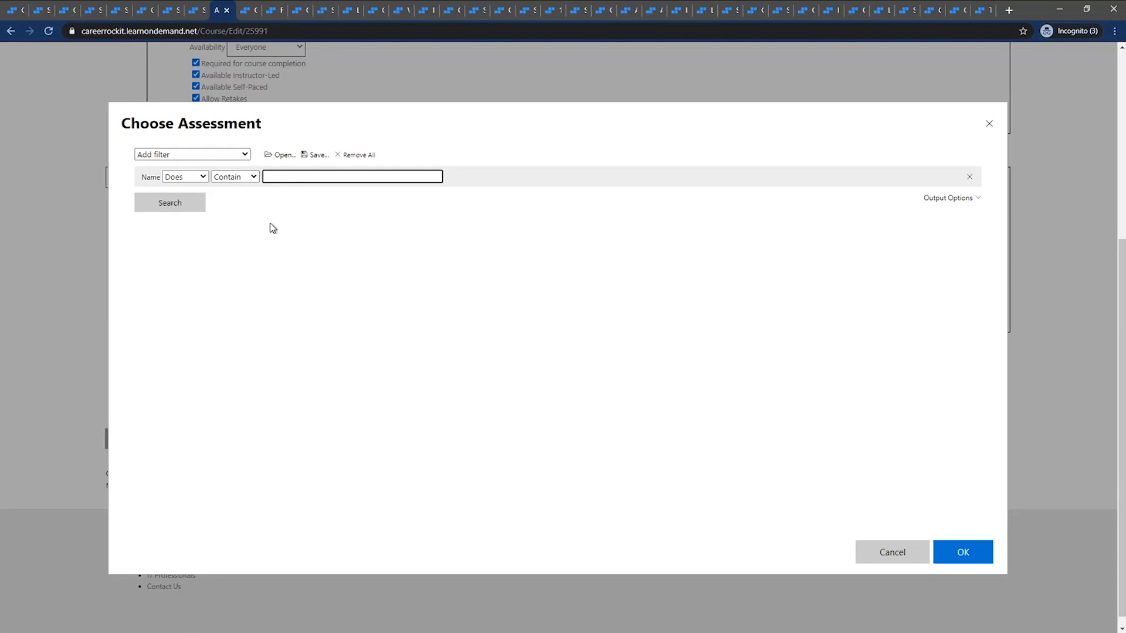
{"action": "left_click", "coordinate": [161, 208]}
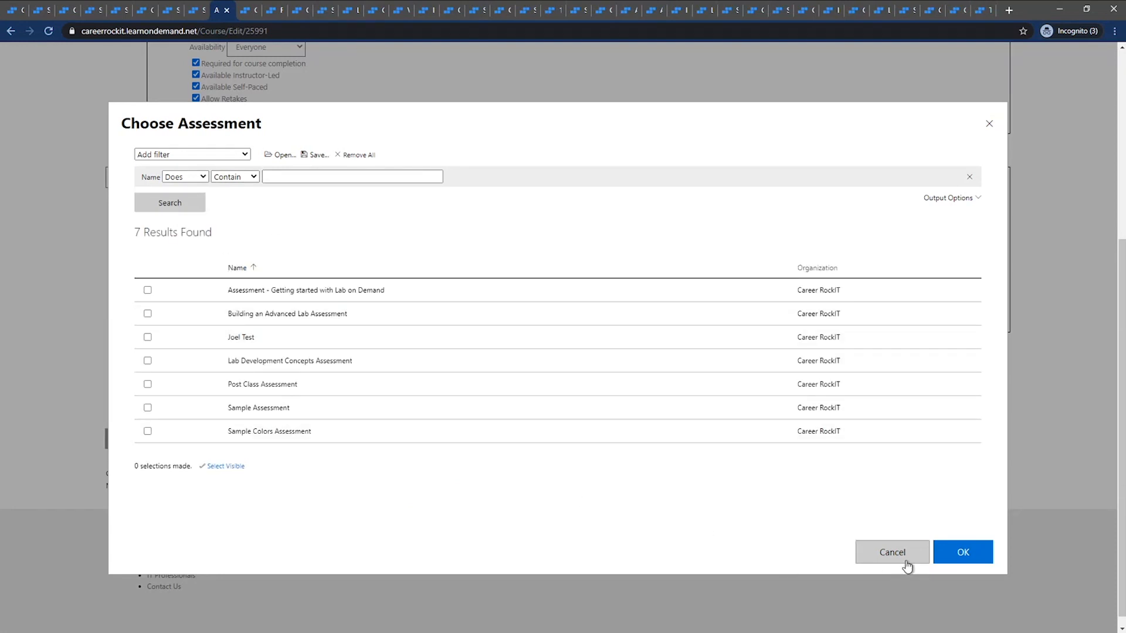
{"action": "left_click", "coordinate": [906, 563]}
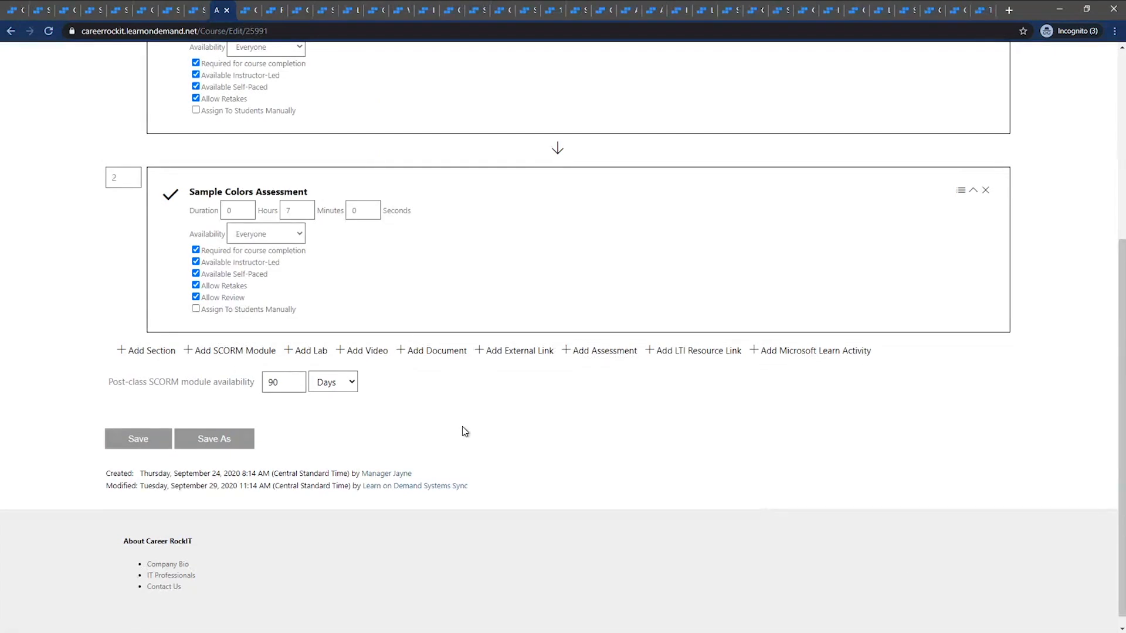
{"action": "scroll", "coordinate": [460, 446], "scroll_direction": "up", "scroll_amount": 5}
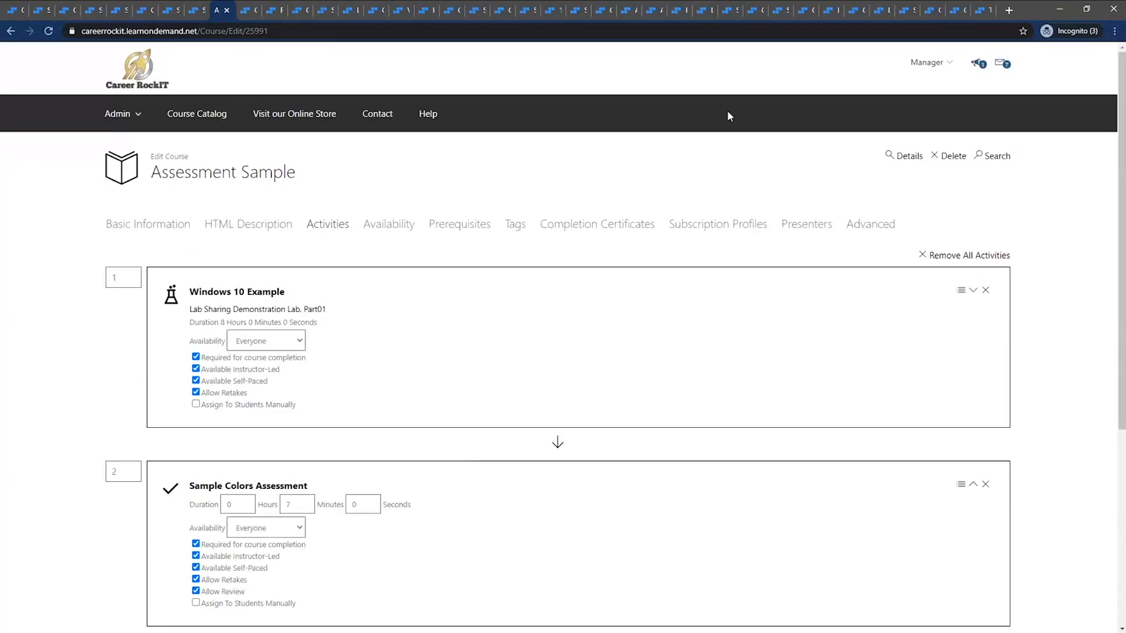
Open the Assessment Webinar enrollment and review the completion details and score listed for its Sample Colors Assessment activity
{"action": "left_click", "coordinate": [249, 12]}
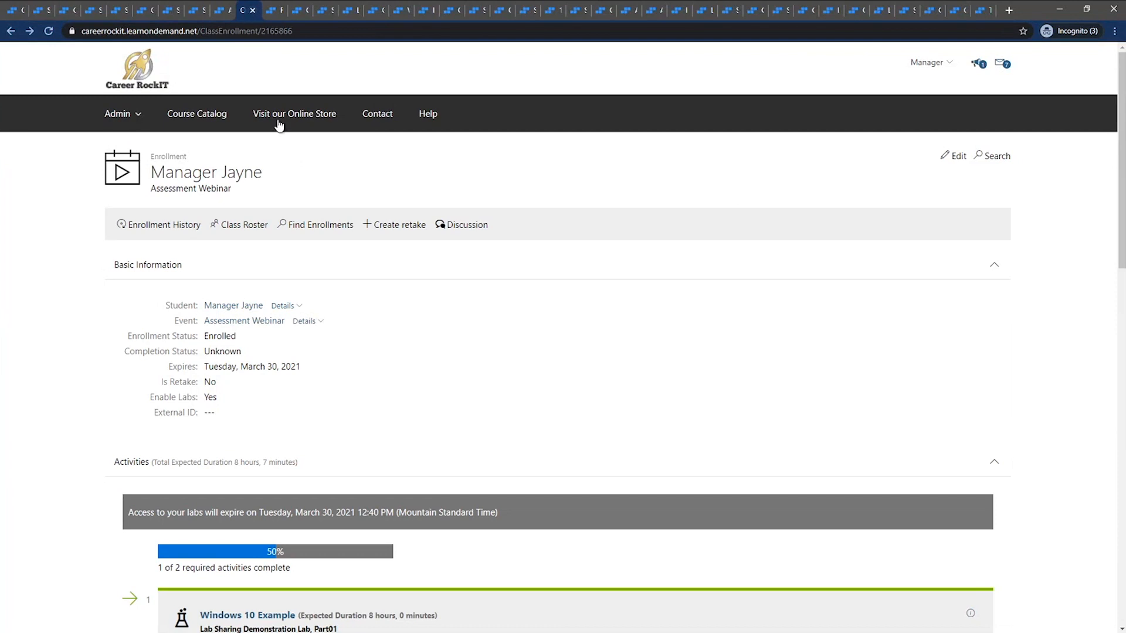
{"action": "scroll", "coordinate": [286, 422], "scroll_direction": "down", "scroll_amount": 4}
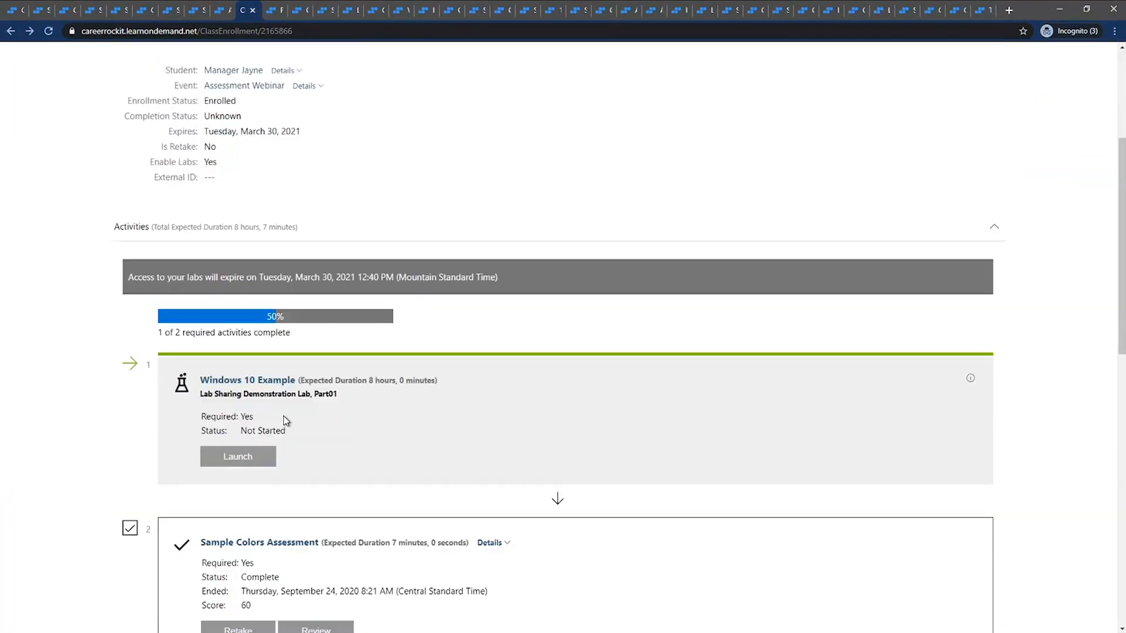
{"action": "scroll", "coordinate": [287, 422], "scroll_direction": "down", "scroll_amount": 2}
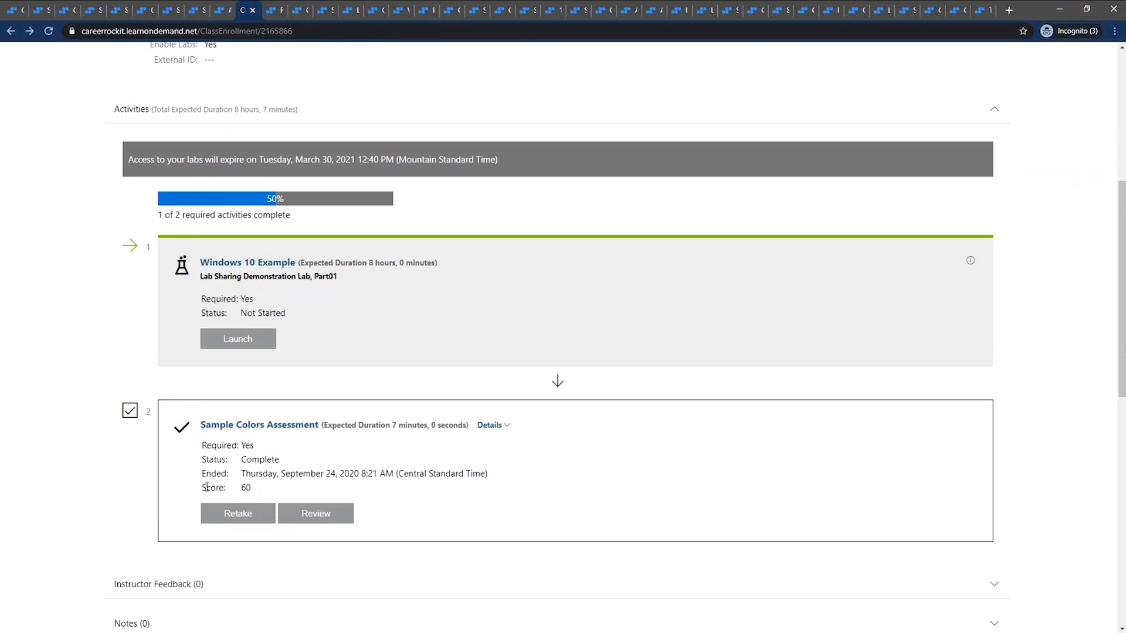
{"action": "left_click_drag", "start_coordinate": [201, 441], "coordinate": [269, 494]}
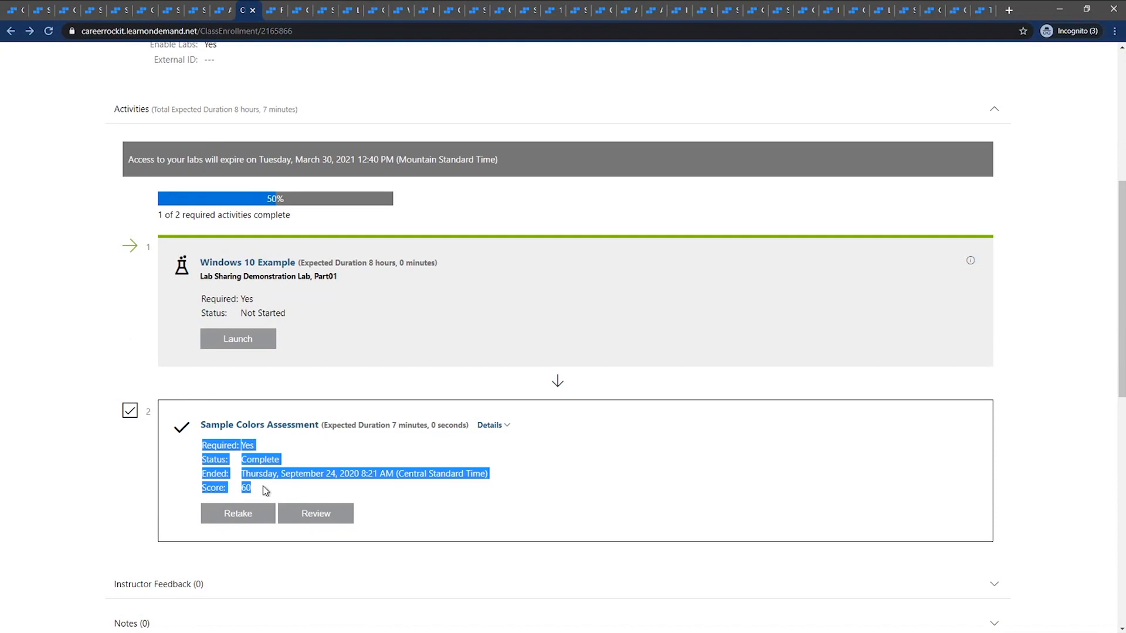
{"action": "left_click", "coordinate": [173, 452]}
Return to the Assessment Sample course's activities and examine the Allow Retakes and Allow Review options of the Sample Colors Assessment, leaving both enabled
{"action": "left_click", "coordinate": [225, 14]}
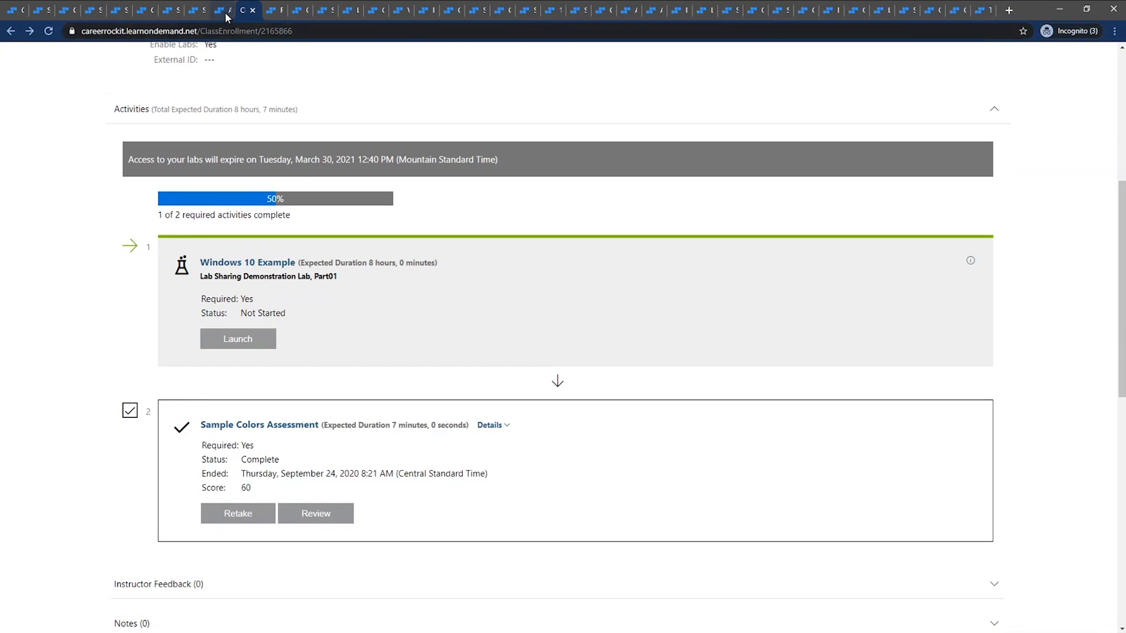
{"action": "scroll", "coordinate": [473, 390], "scroll_direction": "down", "scroll_amount": 4}
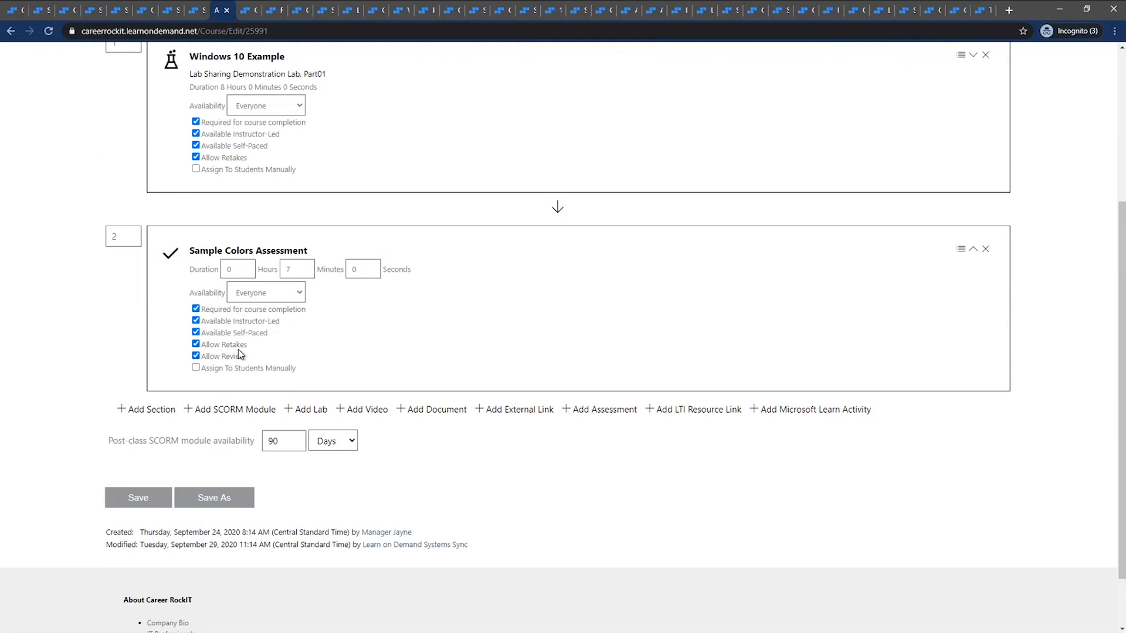
{"action": "left_click", "coordinate": [238, 348]}
{"action": "left_click", "coordinate": [235, 359]}
{"action": "left_click", "coordinate": [236, 359]}
{"action": "left_click", "coordinate": [233, 347]}
From the enrollment, open the review of the completed Sample Colors Assessment and examine the marked answers and question 3's explanation
{"action": "left_click", "coordinate": [261, 13]}
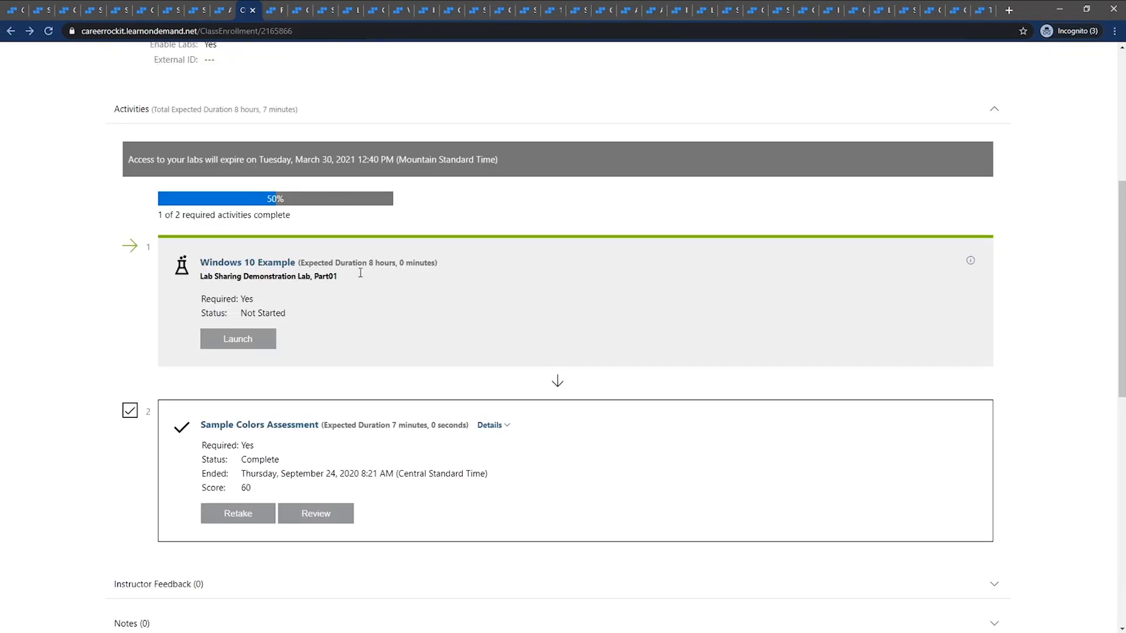
{"action": "left_click", "coordinate": [343, 524]}
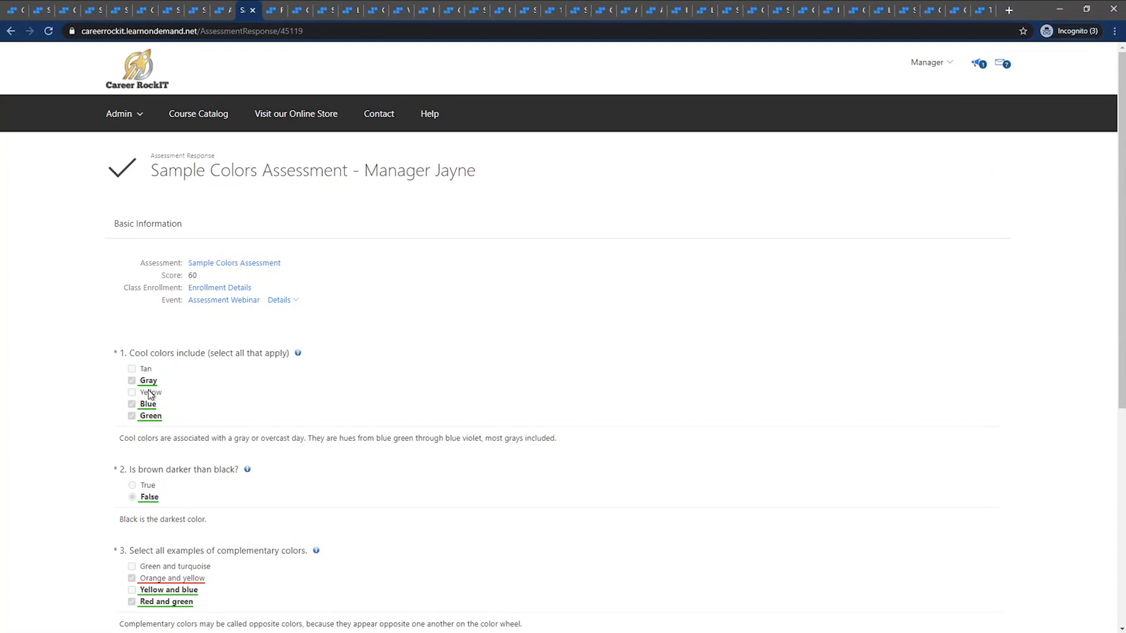
{"action": "scroll", "coordinate": [150, 395], "scroll_direction": "down", "scroll_amount": 3}
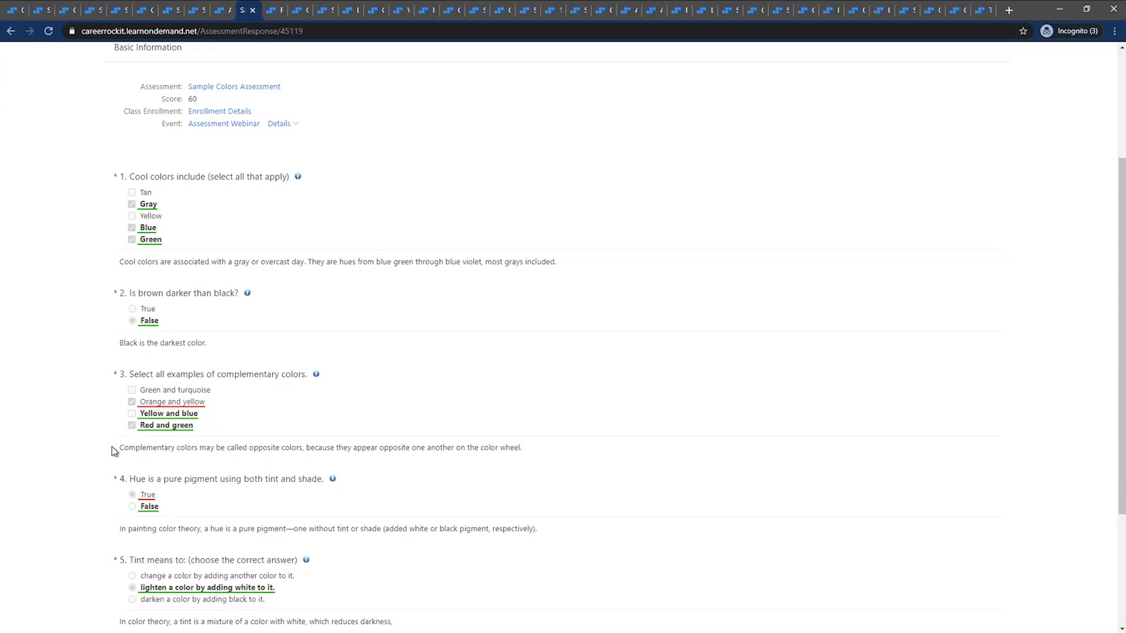
{"action": "left_click_drag", "start_coordinate": [118, 449], "coordinate": [531, 456]}
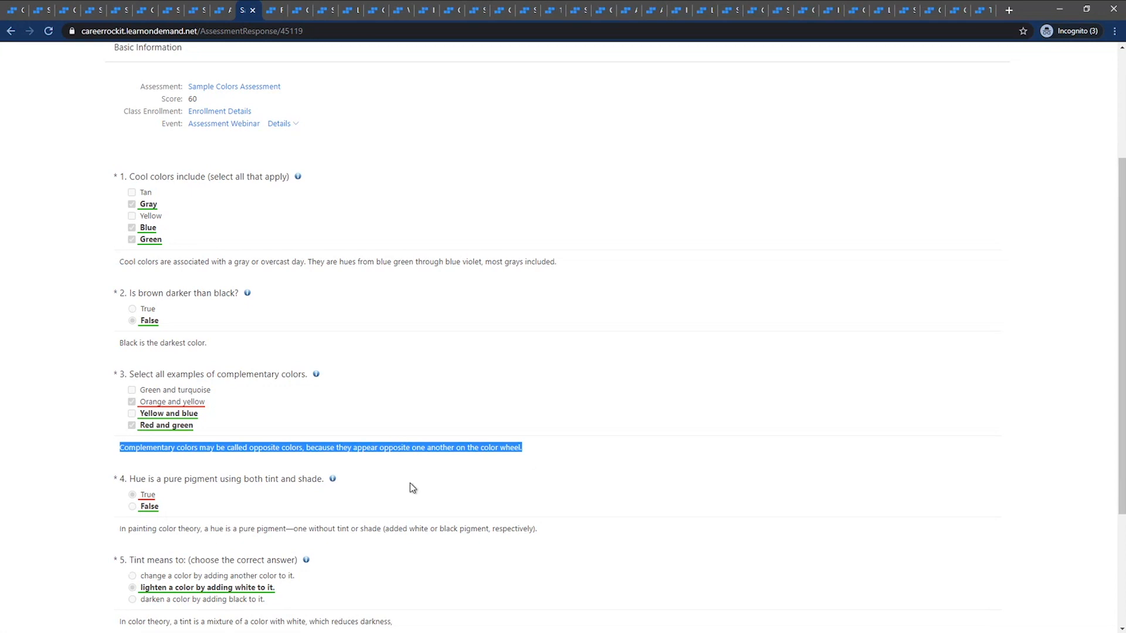
{"action": "left_click", "coordinate": [361, 485]}
Follow question 4's more-info link to the Wikipedia article on hue, skim it, and return to the assessment response
{"action": "left_click", "coordinate": [333, 480]}
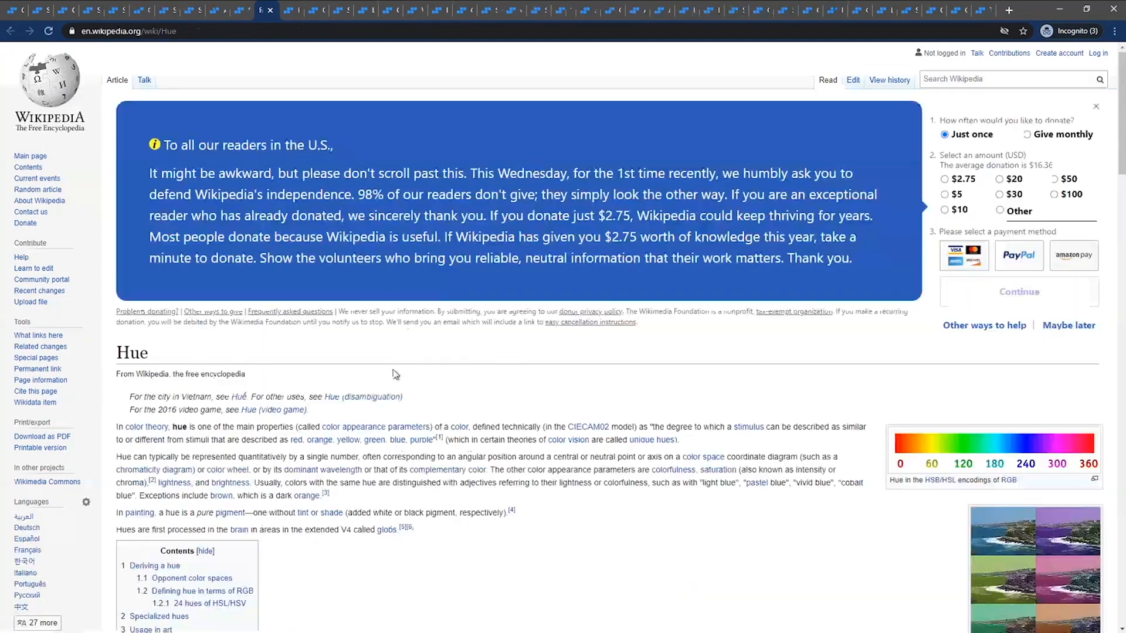
{"action": "scroll", "coordinate": [385, 379], "scroll_direction": "down", "scroll_amount": 8}
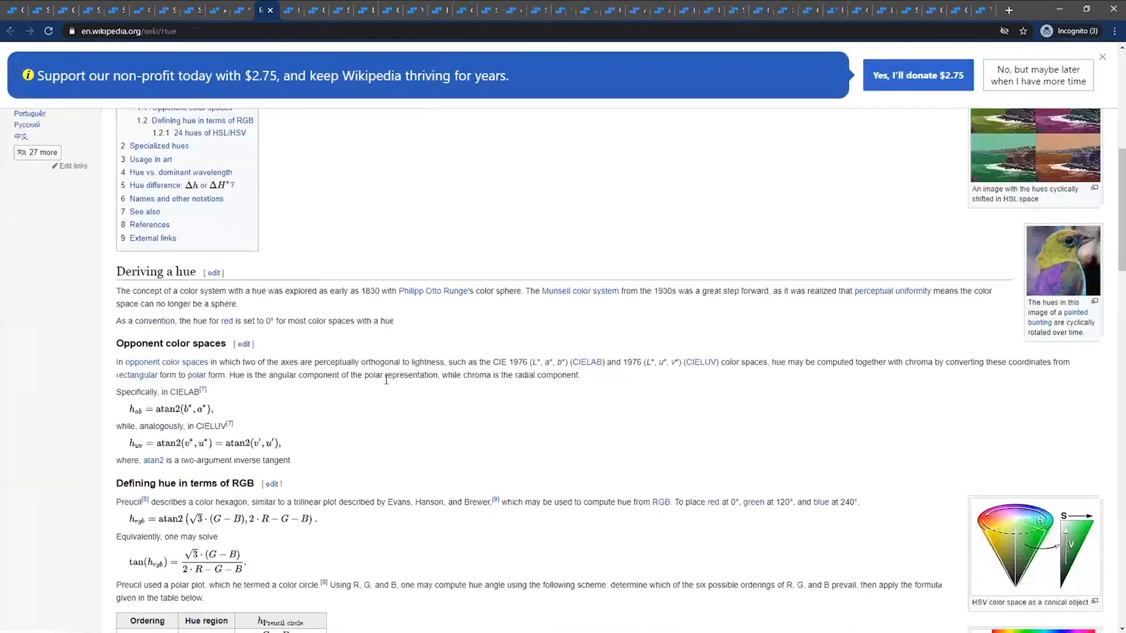
{"action": "scroll", "coordinate": [379, 367], "scroll_direction": "up", "scroll_amount": 6}
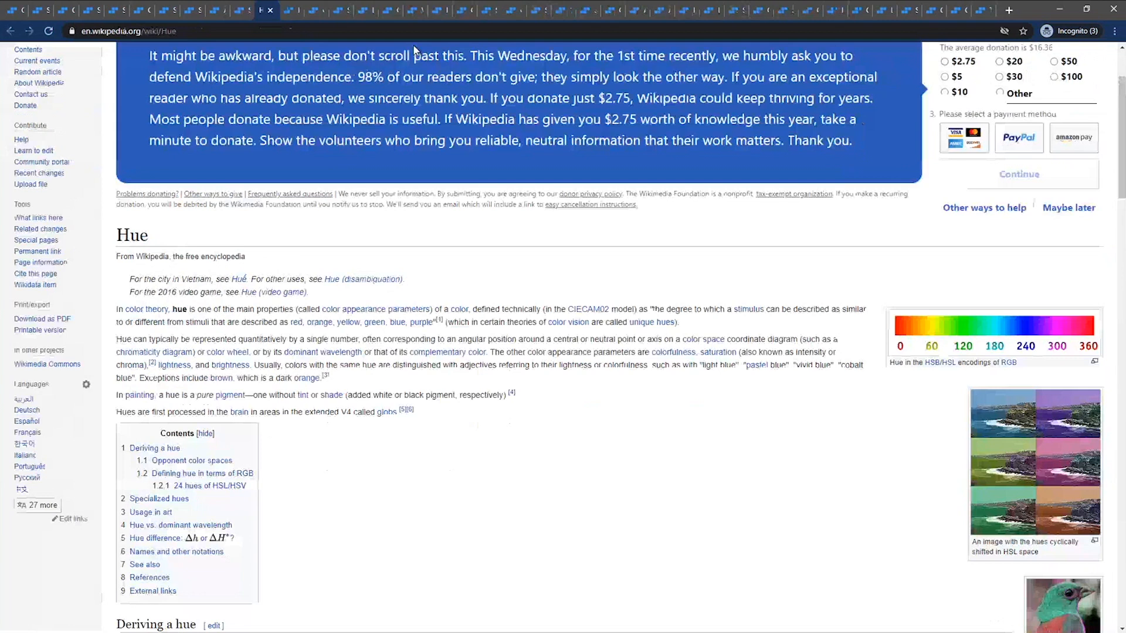
{"action": "left_click", "coordinate": [242, 10]}
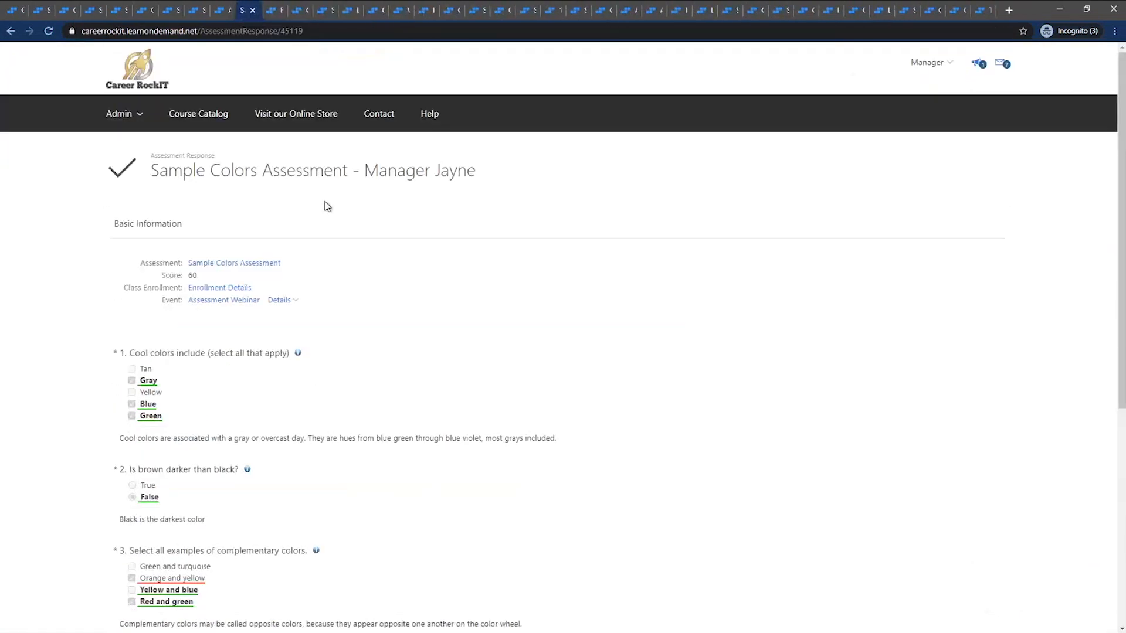
Go back to the design of the Sample Colors Assessment and open the assessment's details
{"action": "left_click", "coordinate": [218, 16]}
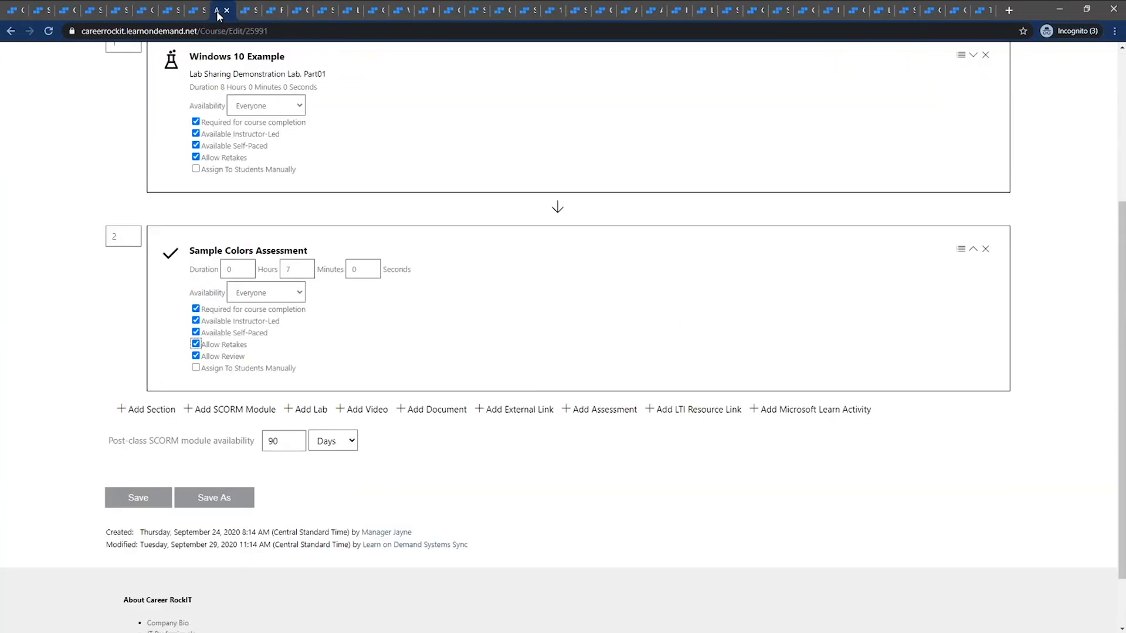
{"action": "left_click", "coordinate": [199, 12]}
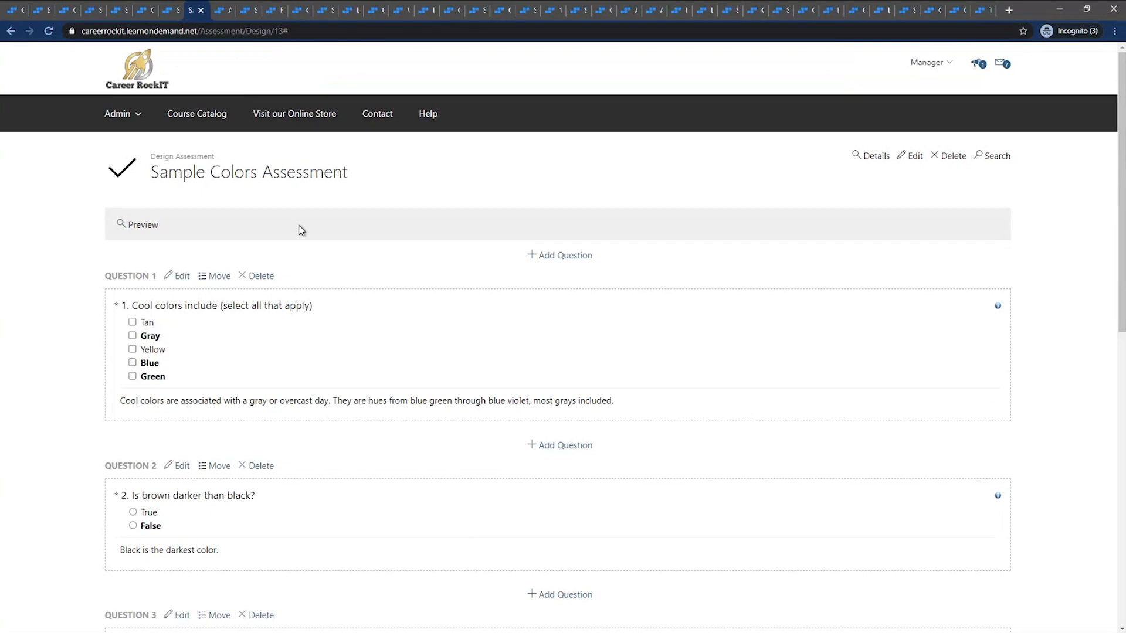
{"action": "left_click", "coordinate": [877, 161]}
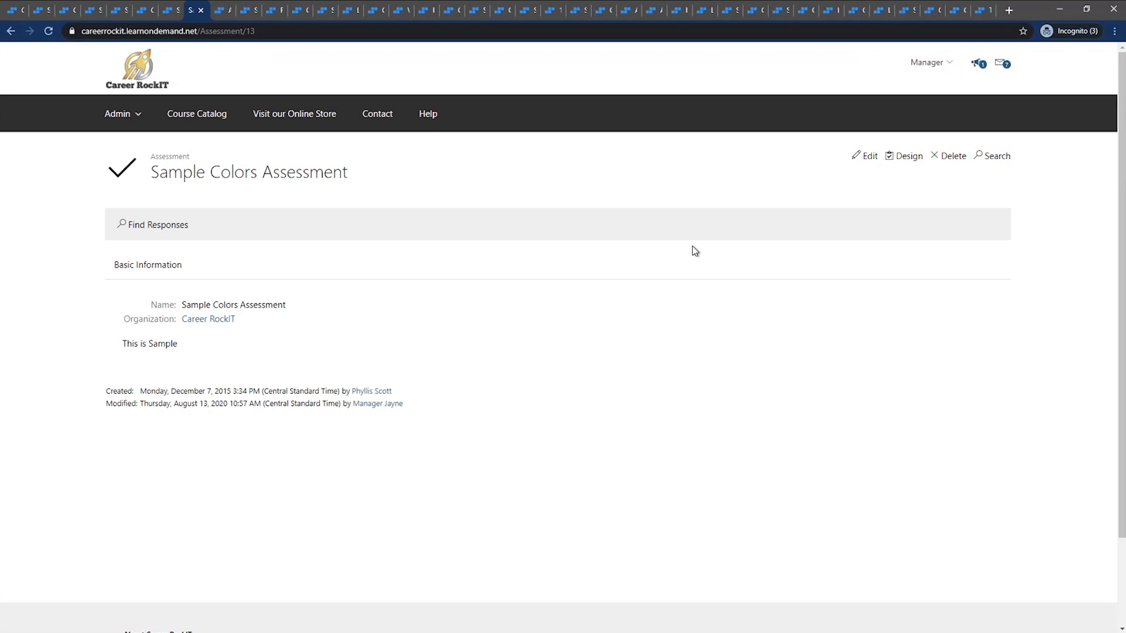
{"action": "left_click_drag", "start_coordinate": [141, 159], "coordinate": [394, 186]}
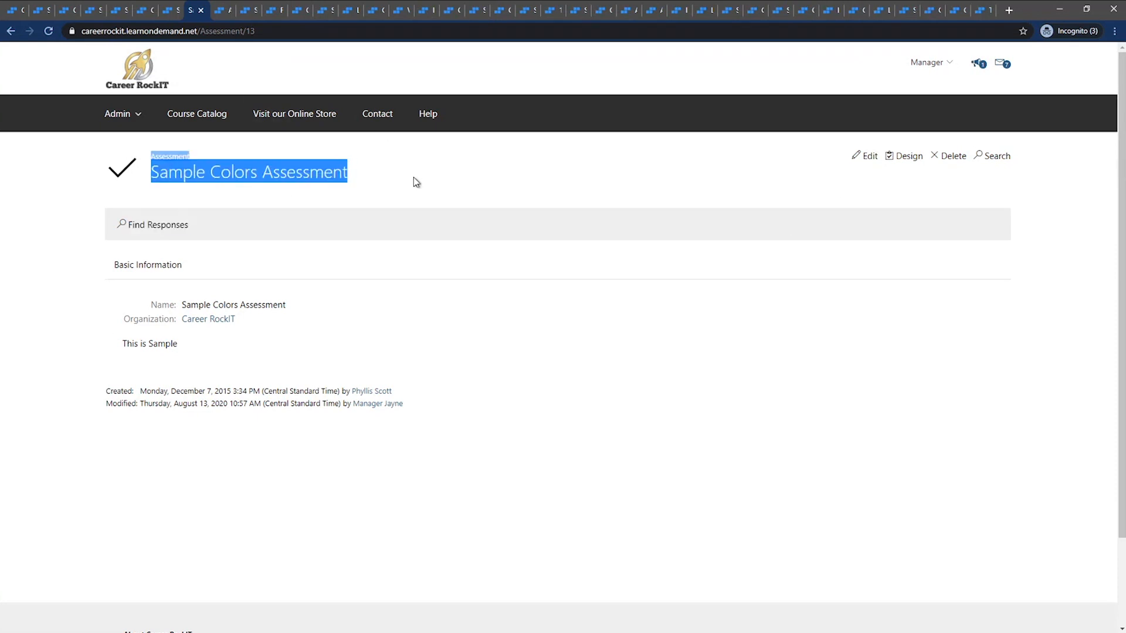
{"action": "left_click", "coordinate": [414, 178]}
Search for all responses to the Sample Colors Assessment and look through the listed users, scores and events
{"action": "left_click", "coordinate": [181, 227]}
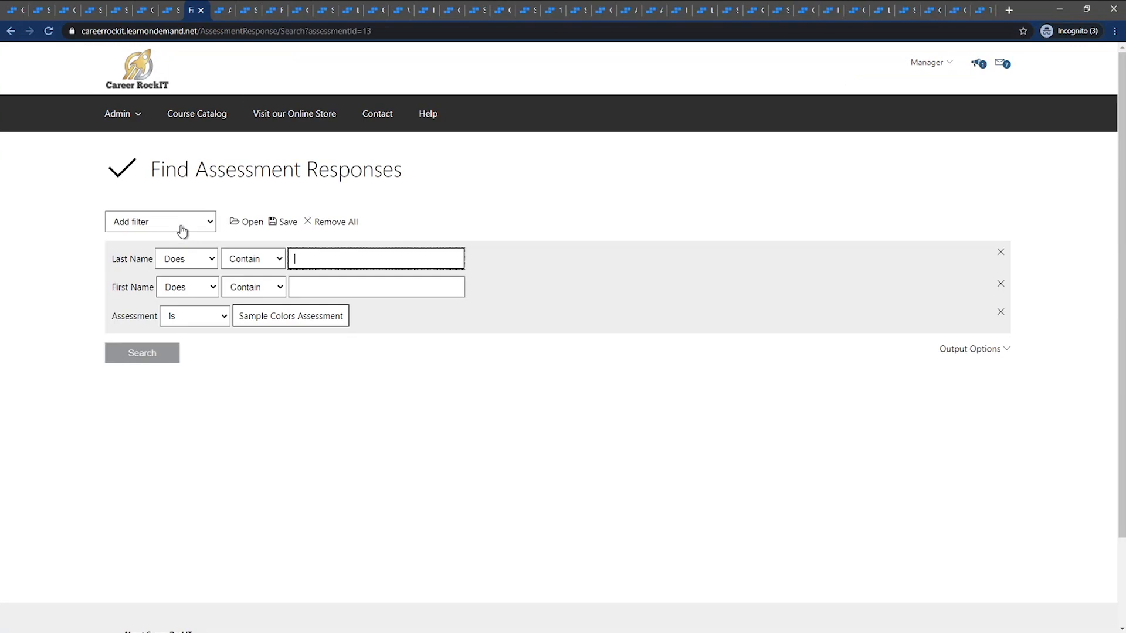
{"action": "left_click", "coordinate": [169, 353]}
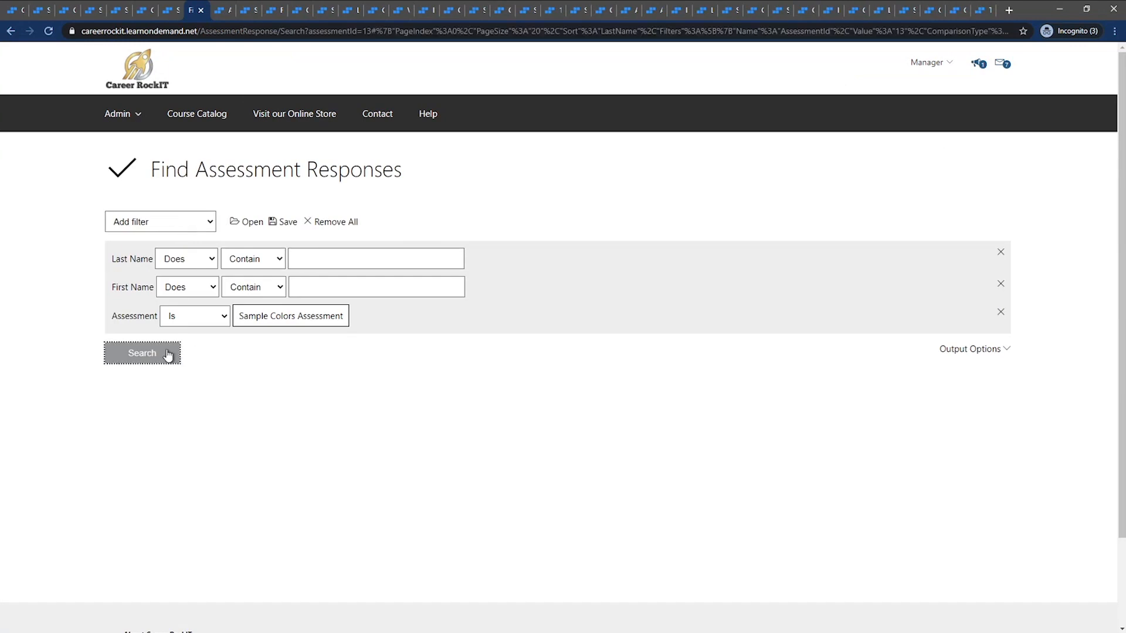
{"action": "scroll", "coordinate": [169, 355], "scroll_direction": "down", "scroll_amount": 1}
{"action": "scroll", "coordinate": [176, 329], "scroll_direction": "down", "scroll_amount": 3}
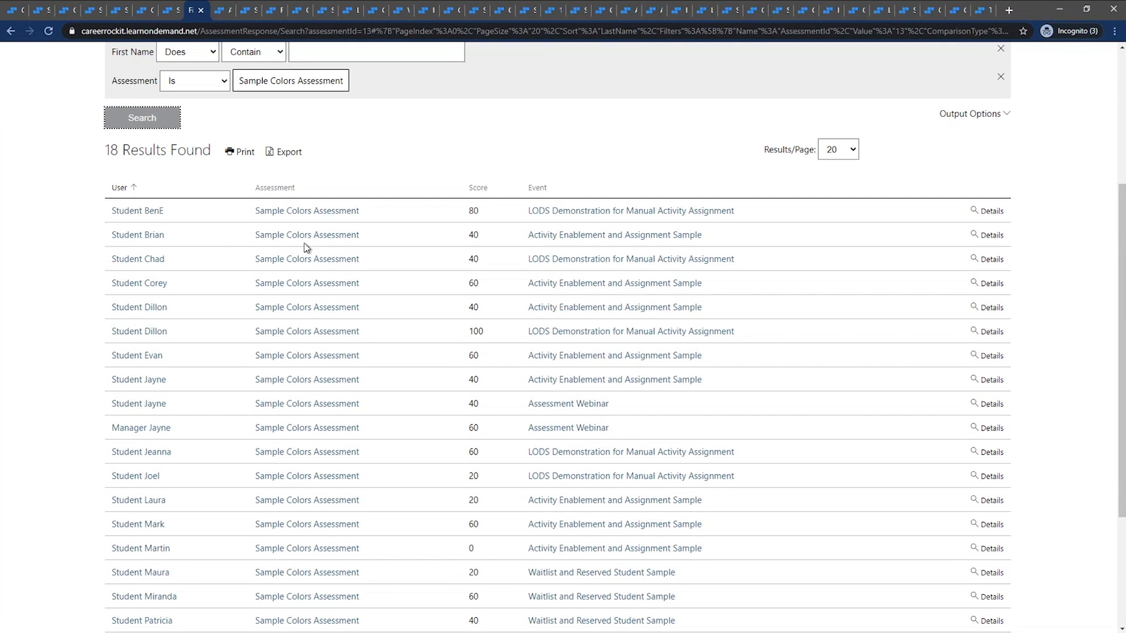
Open the first listed response and examine the student, the event details and the marked answers to all questions
{"action": "left_click", "coordinate": [988, 211]}
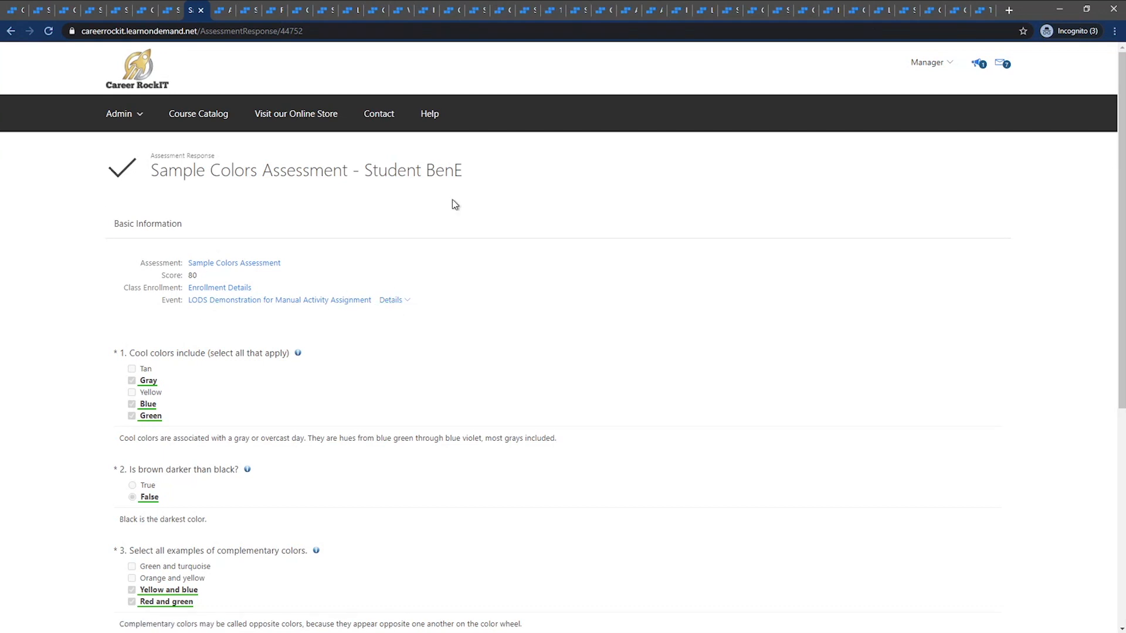
{"action": "left_click_drag", "start_coordinate": [469, 173], "coordinate": [363, 171]}
{"action": "left_click", "coordinate": [392, 301]}
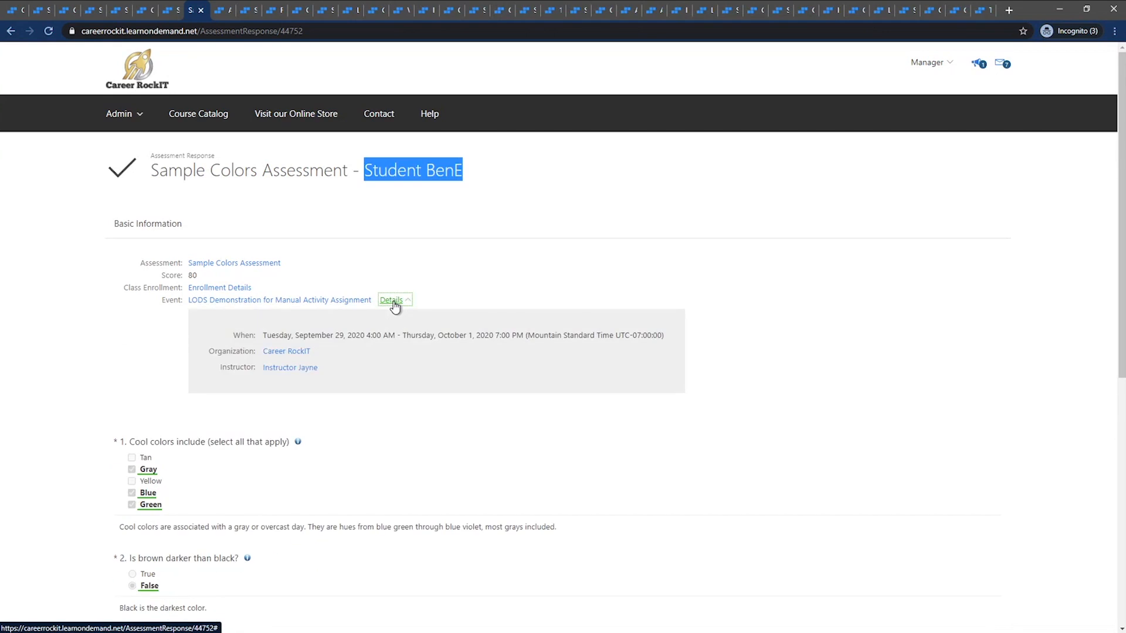
{"action": "left_click", "coordinate": [393, 301]}
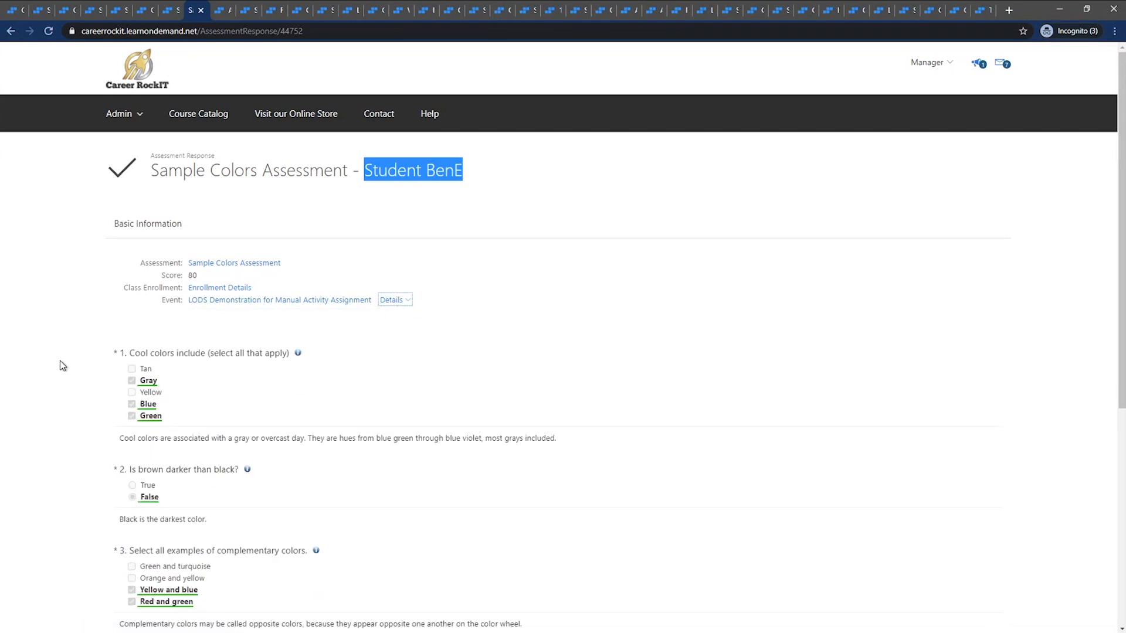
{"action": "scroll", "coordinate": [92, 403], "scroll_direction": "down", "scroll_amount": 6}
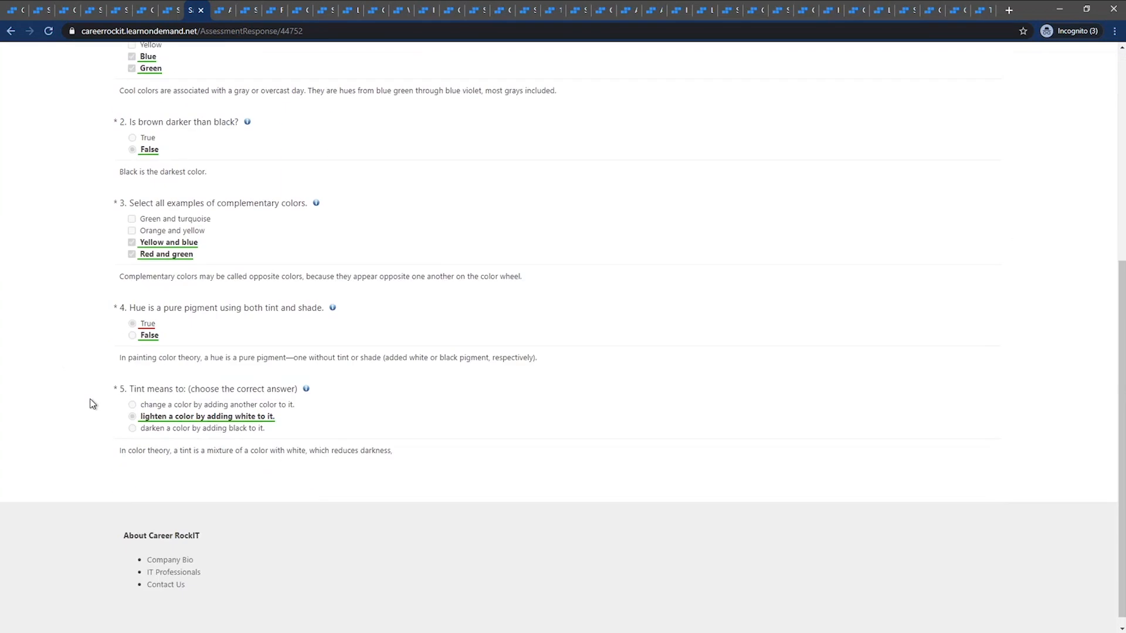
{"action": "scroll", "coordinate": [91, 401], "scroll_direction": "up", "scroll_amount": 6}
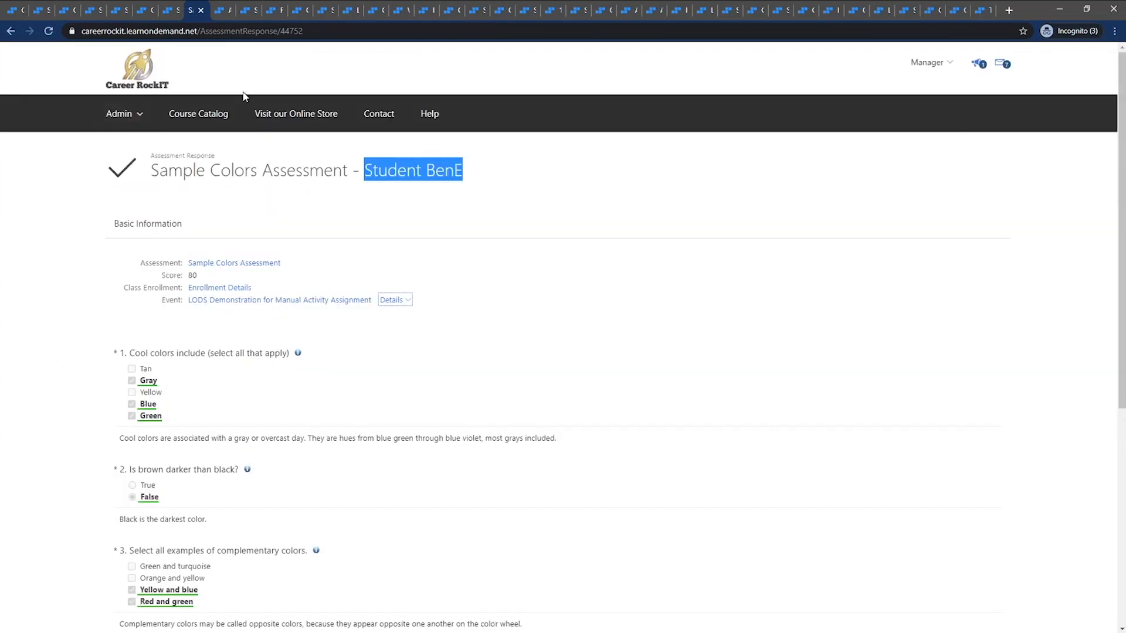
Switch to the Create SCORM Module Profile page and close the SCORM module file selection without choosing a file
{"action": "left_click", "coordinate": [229, 13]}
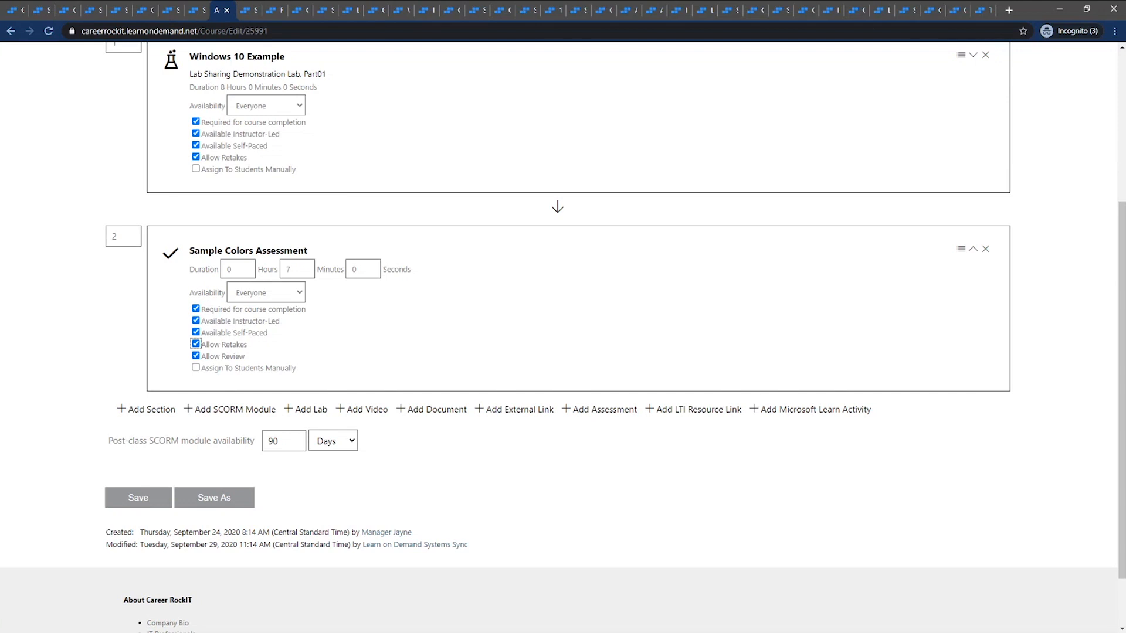
{"action": "left_click", "coordinate": [244, 12]}
{"action": "left_click", "coordinate": [273, 12]}
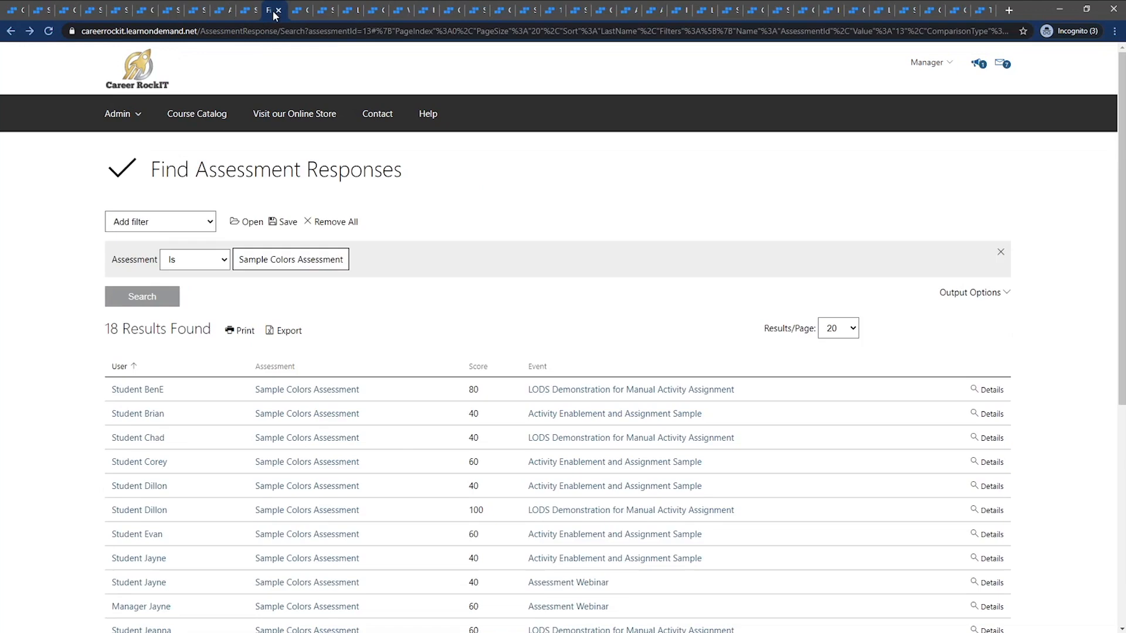
{"action": "left_click", "coordinate": [299, 13]}
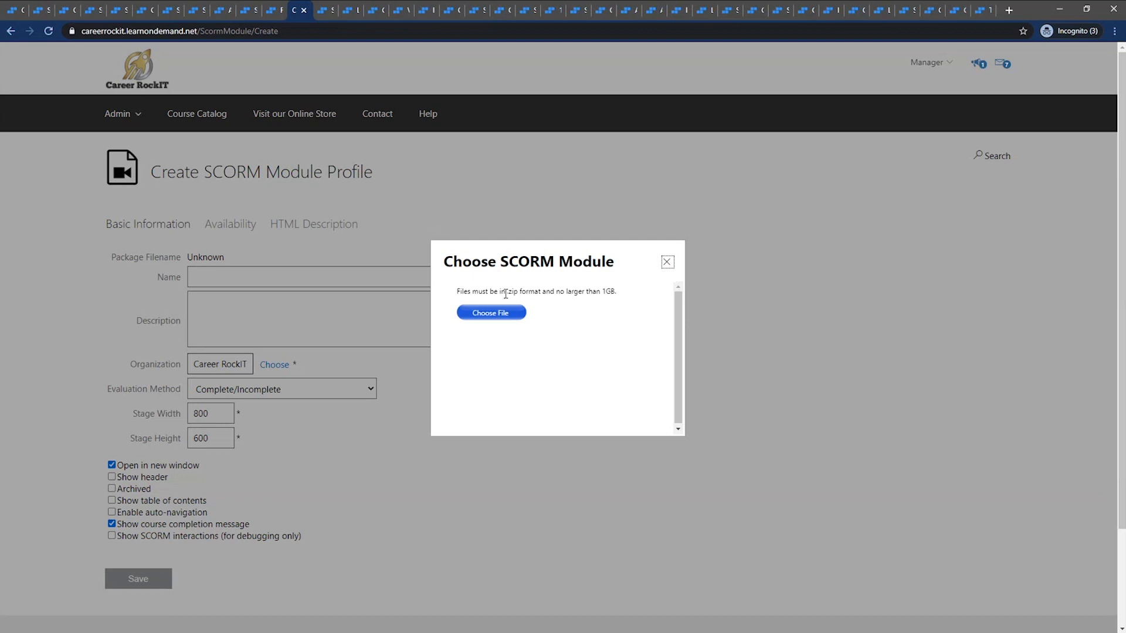
{"action": "left_click", "coordinate": [542, 290]}
{"action": "left_click", "coordinate": [667, 268]}
{"action": "left_click", "coordinate": [667, 264]}
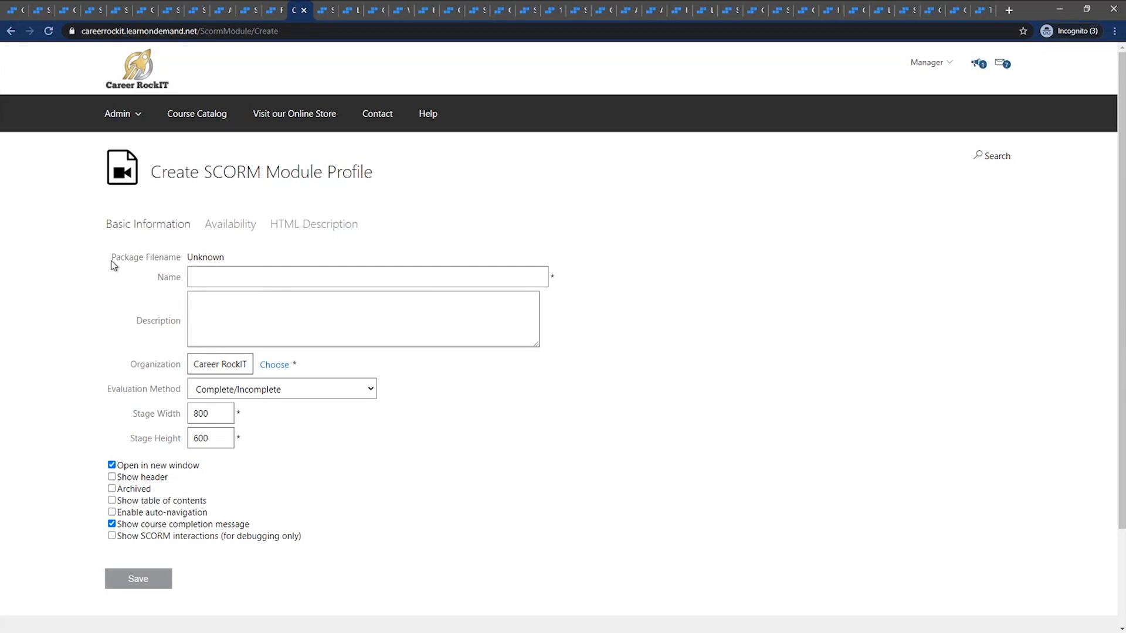
Examine the package filename, name and description fields of the new SCORM module profile
{"action": "left_click_drag", "start_coordinate": [111, 259], "coordinate": [230, 258]}
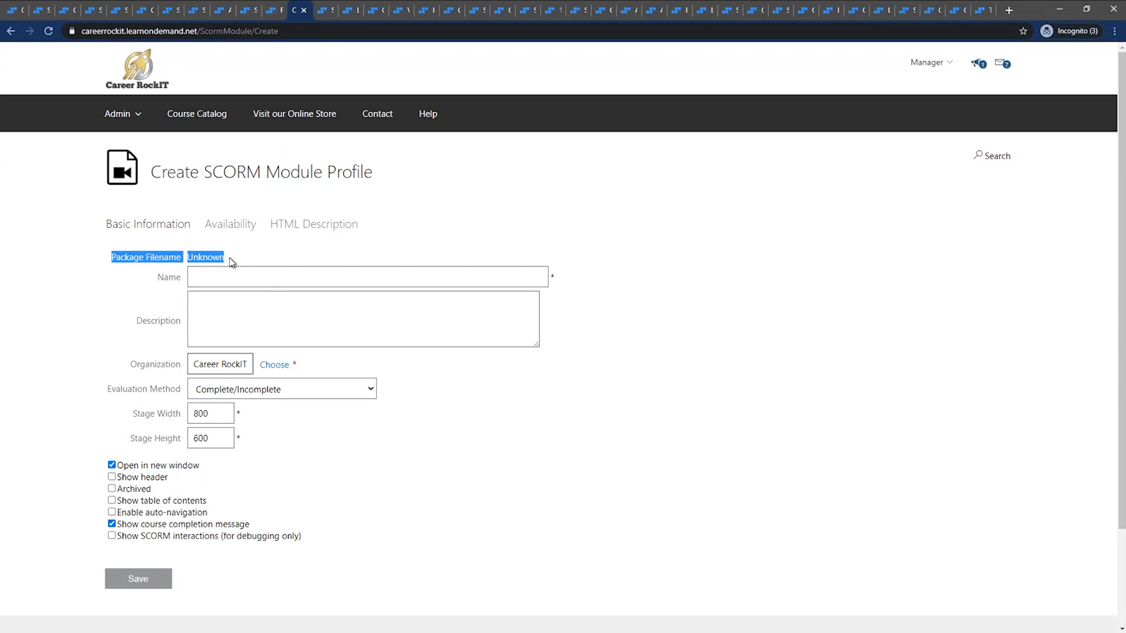
{"action": "left_click", "coordinate": [227, 280]}
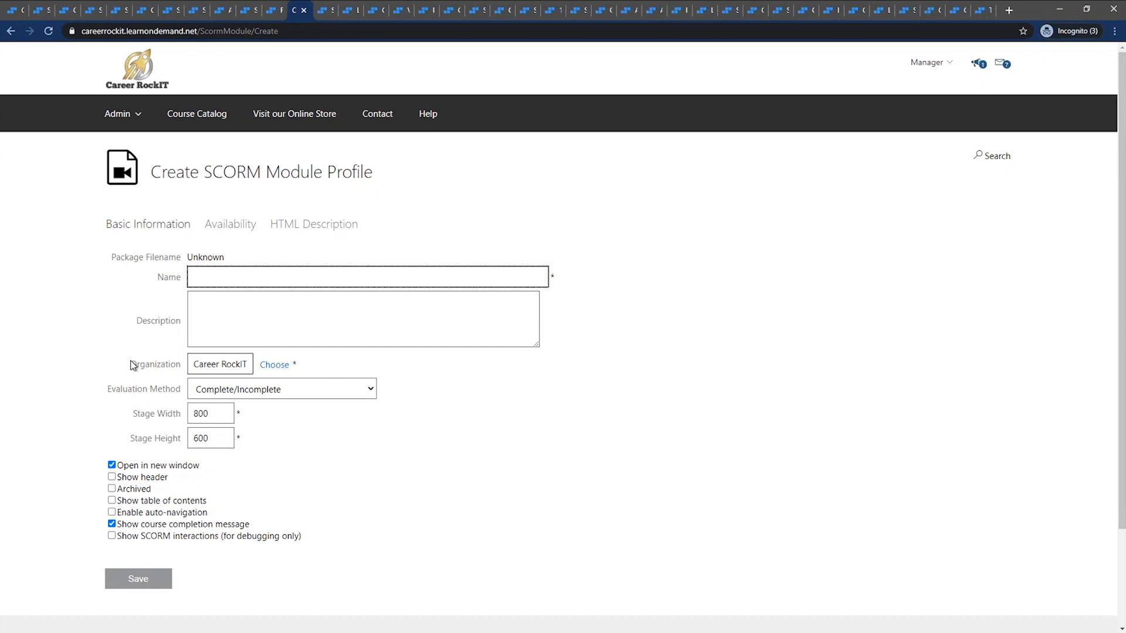
{"action": "left_click", "coordinate": [229, 300]}
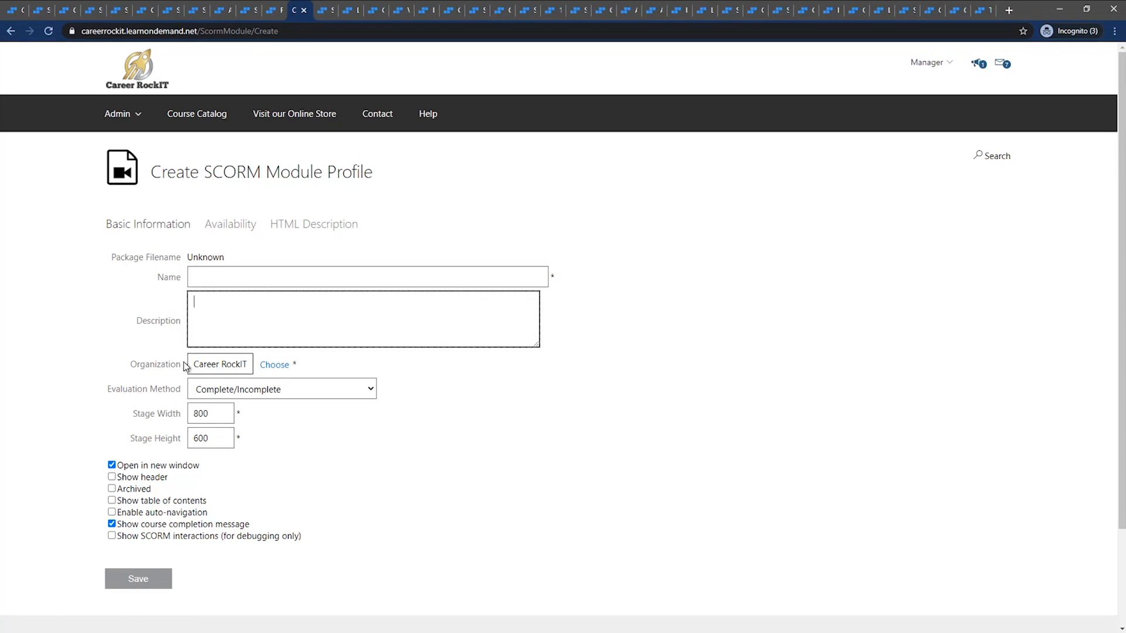
Search for all available organizations for the SCORM module profile, highlight Career RockIT and close the selection without applying it
{"action": "left_click_drag", "start_coordinate": [186, 366], "coordinate": [125, 365]}
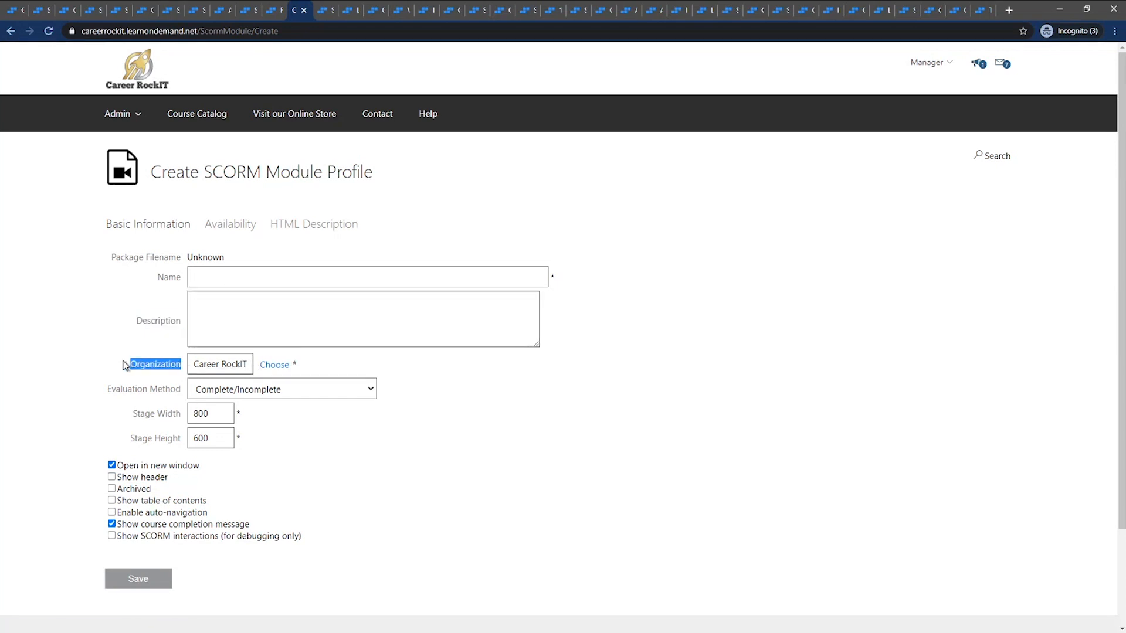
{"action": "left_click", "coordinate": [268, 368]}
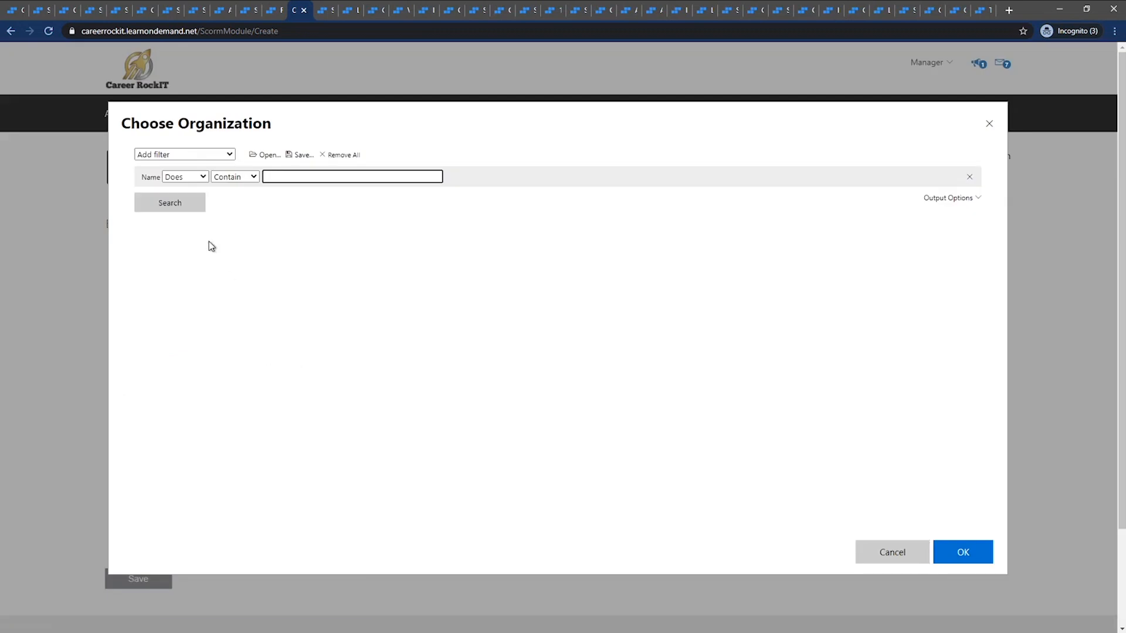
{"action": "left_click", "coordinate": [191, 204]}
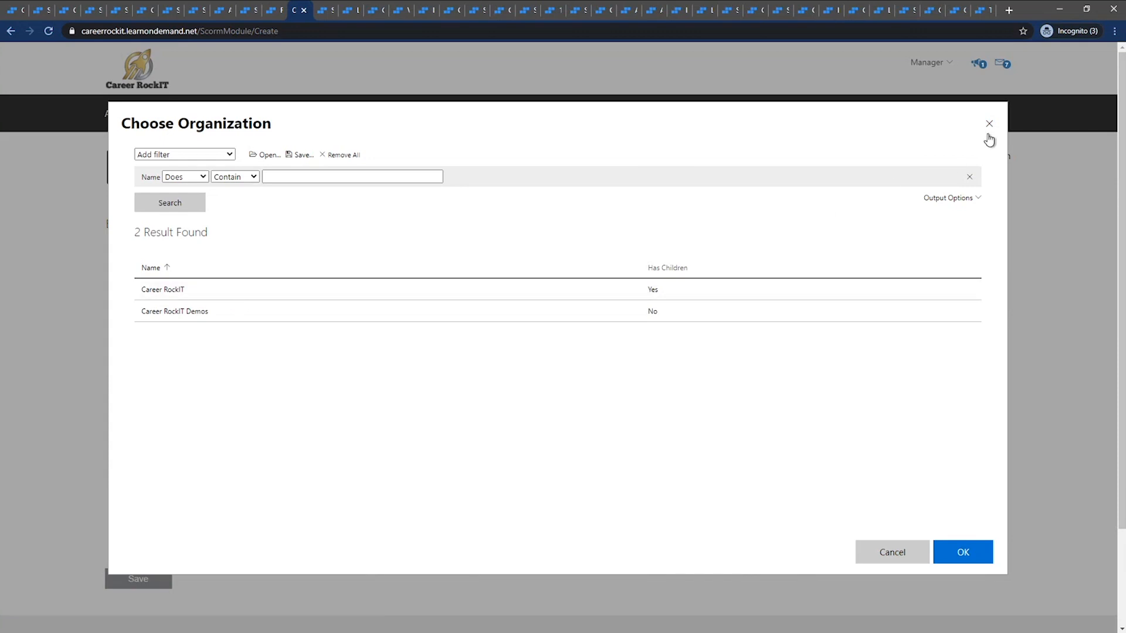
{"action": "left_click", "coordinate": [407, 297]}
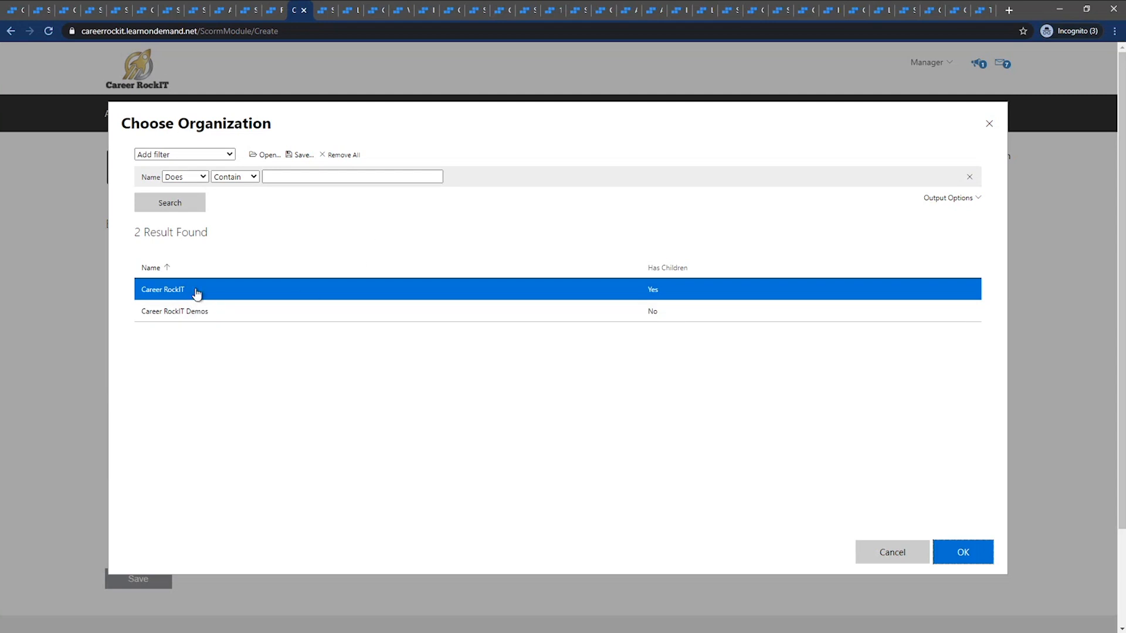
{"action": "left_click", "coordinate": [990, 125]}
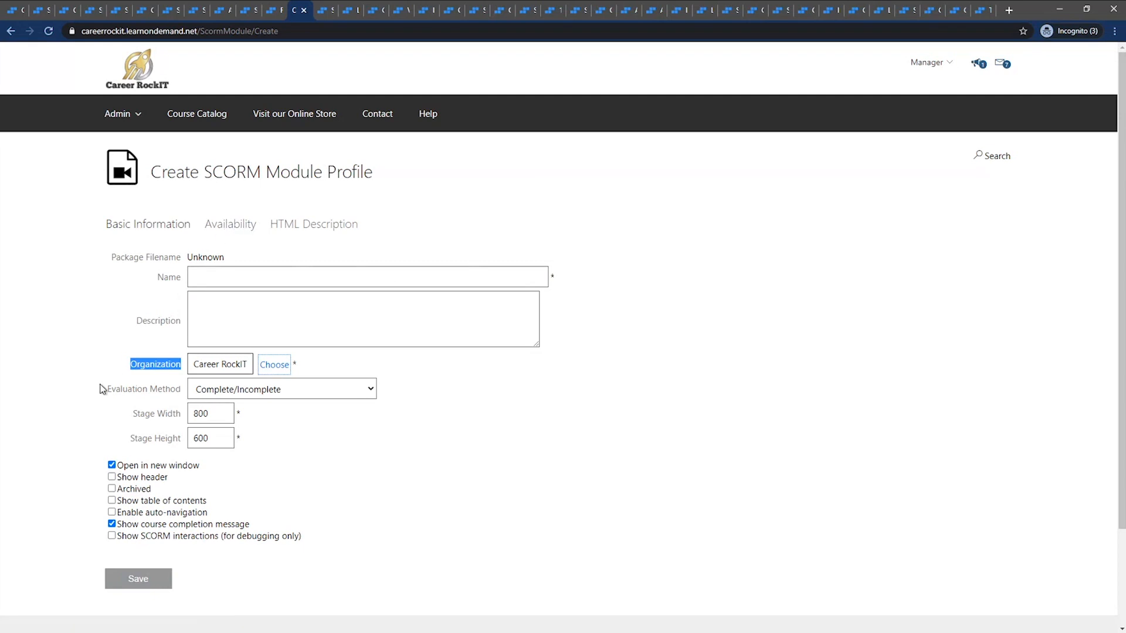
Look through the evaluation method options of the SCORM module profile without changing the selection
{"action": "left_click_drag", "start_coordinate": [103, 389], "coordinate": [173, 392]}
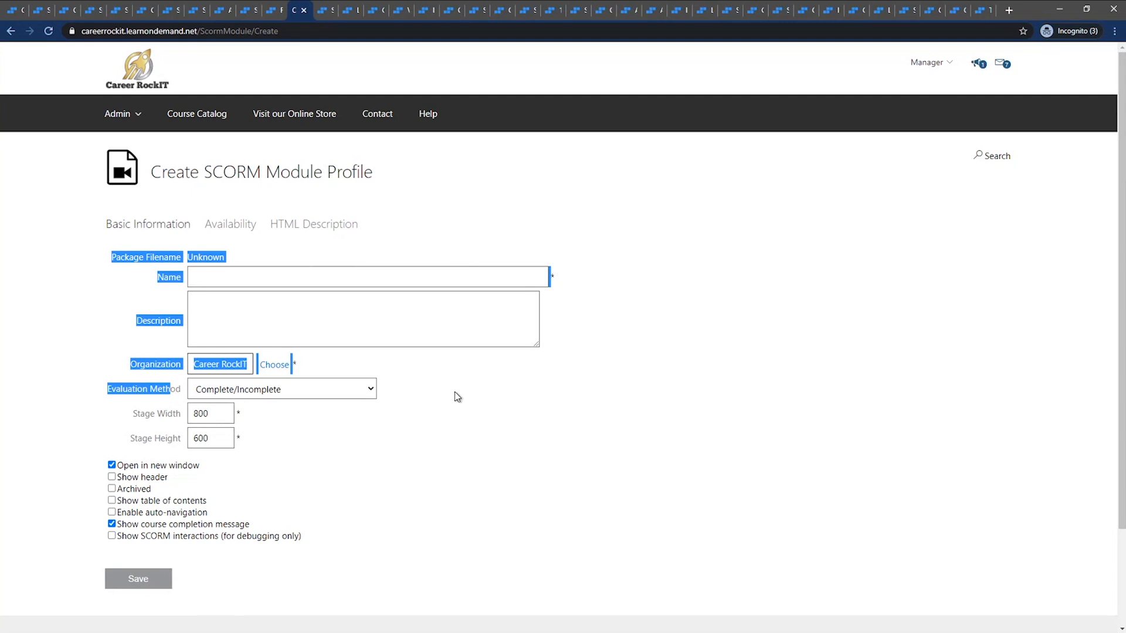
{"action": "left_click", "coordinate": [455, 392]}
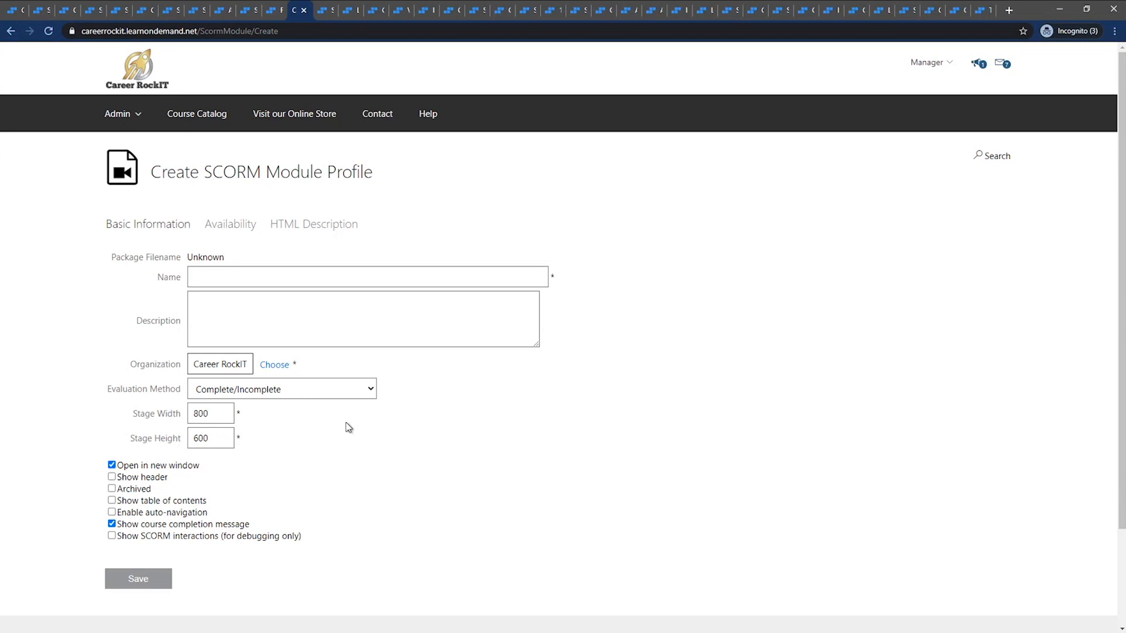
{"action": "left_click", "coordinate": [373, 393]}
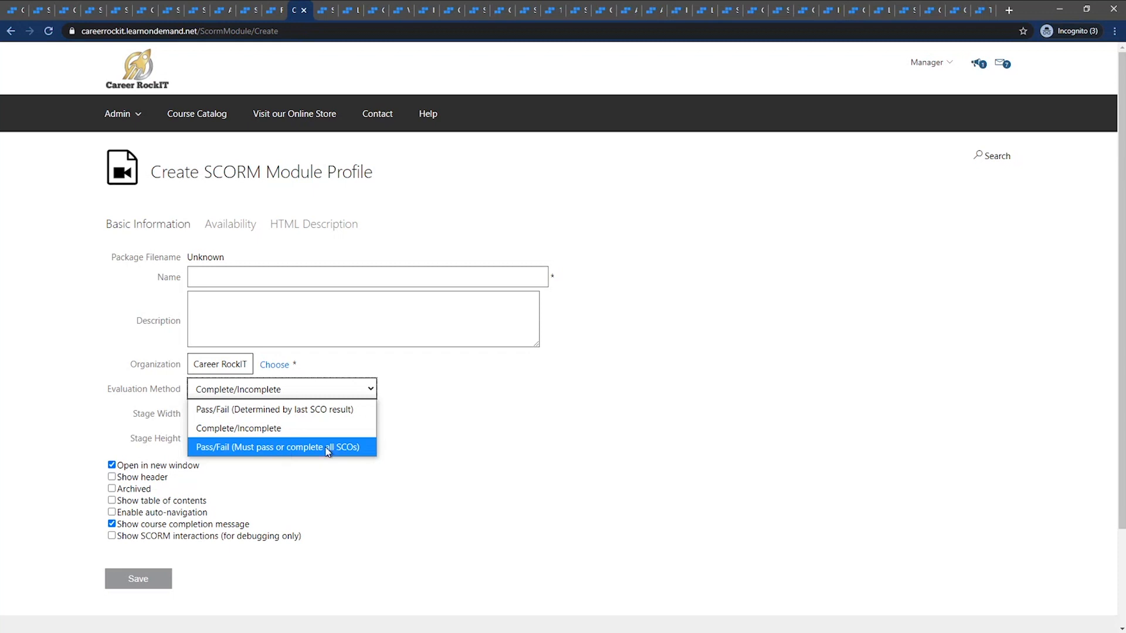
{"action": "left_click", "coordinate": [438, 407]}
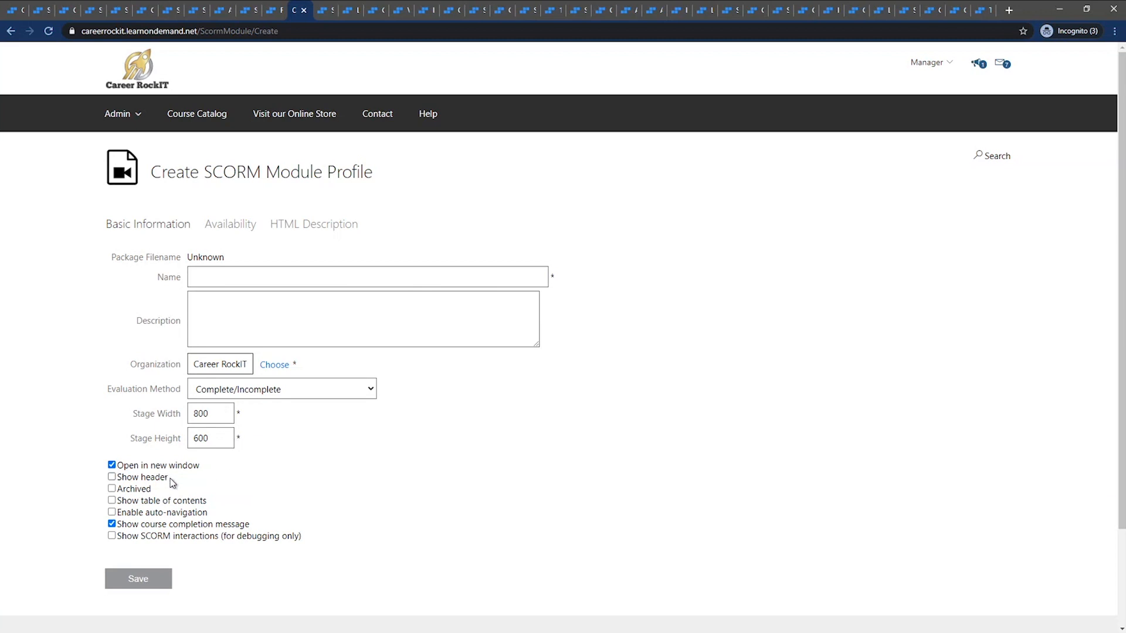
Review the SCORM module's display options, including header, archived, auto-navigation and course completion message
{"action": "mouse_move", "coordinate": [171, 480]}
{"action": "left_mouse_down"}
{"action": "mouse_move", "coordinate": [120, 481]}
{"action": "mouse_move", "coordinate": [160, 484]}
{"action": "left_mouse_up"}
{"action": "left_click", "coordinate": [160, 496]}
{"action": "left_click_drag", "start_coordinate": [209, 503], "coordinate": [122, 518]}
{"action": "left_click", "coordinate": [226, 520]}
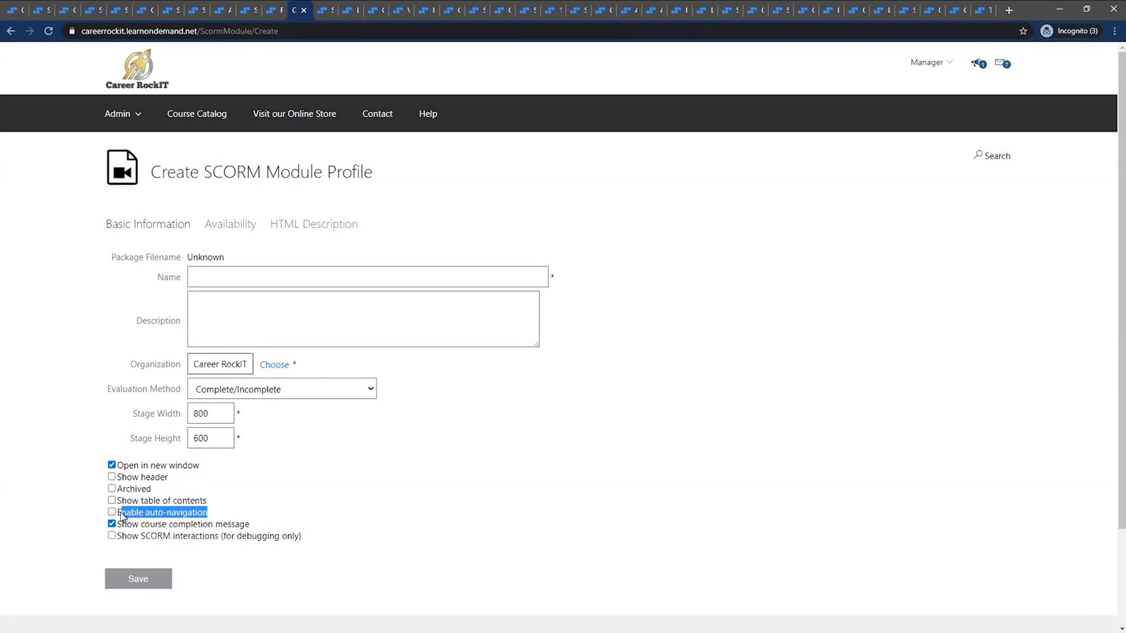
{"action": "left_click", "coordinate": [217, 492]}
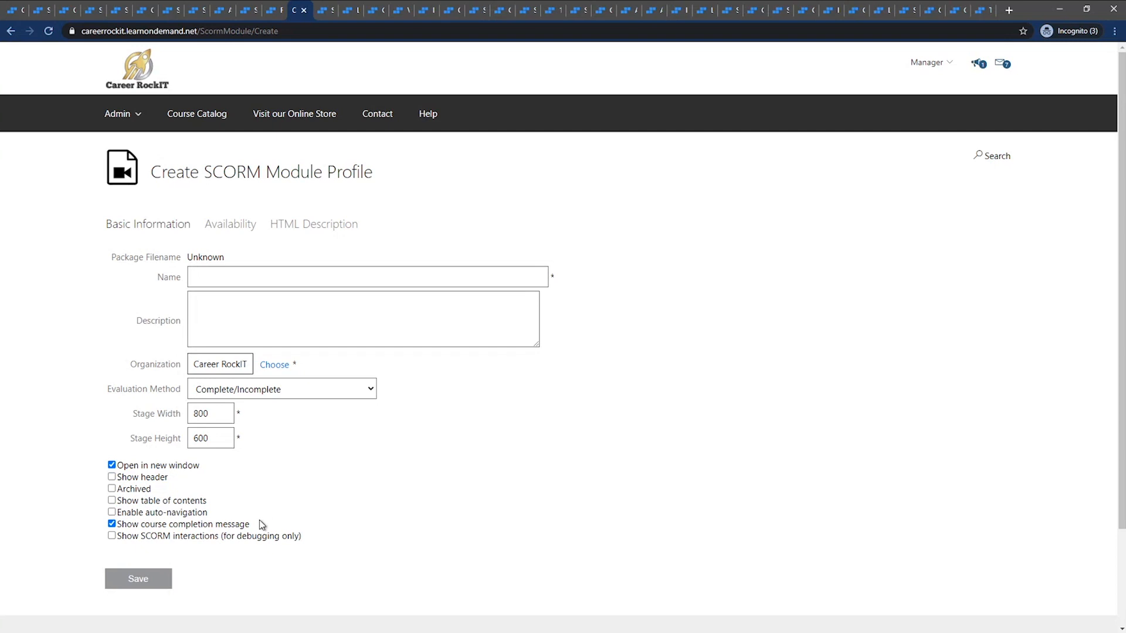
{"action": "left_click_drag", "start_coordinate": [249, 526], "coordinate": [120, 525]}
{"action": "left_click", "coordinate": [265, 468]}
Switch to the SCORM Course profile, open the course for editing and show its activities
{"action": "left_click", "coordinate": [324, 12]}
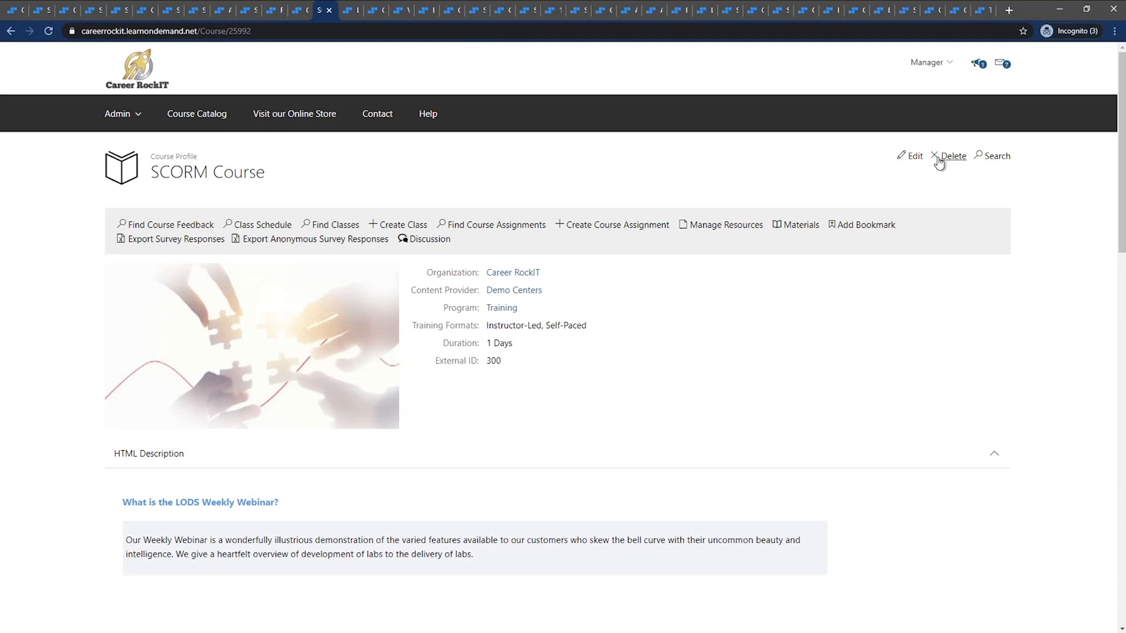
{"action": "left_click", "coordinate": [913, 159]}
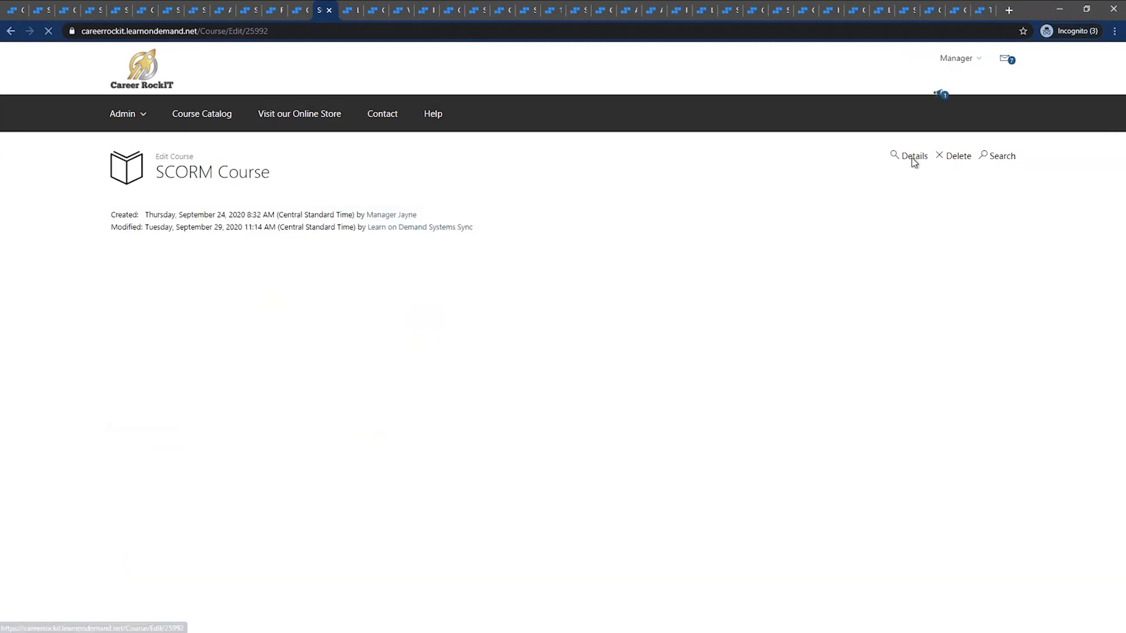
{"action": "left_click", "coordinate": [345, 226]}
{"action": "scroll", "coordinate": [352, 223], "scroll_direction": "down", "scroll_amount": 3}
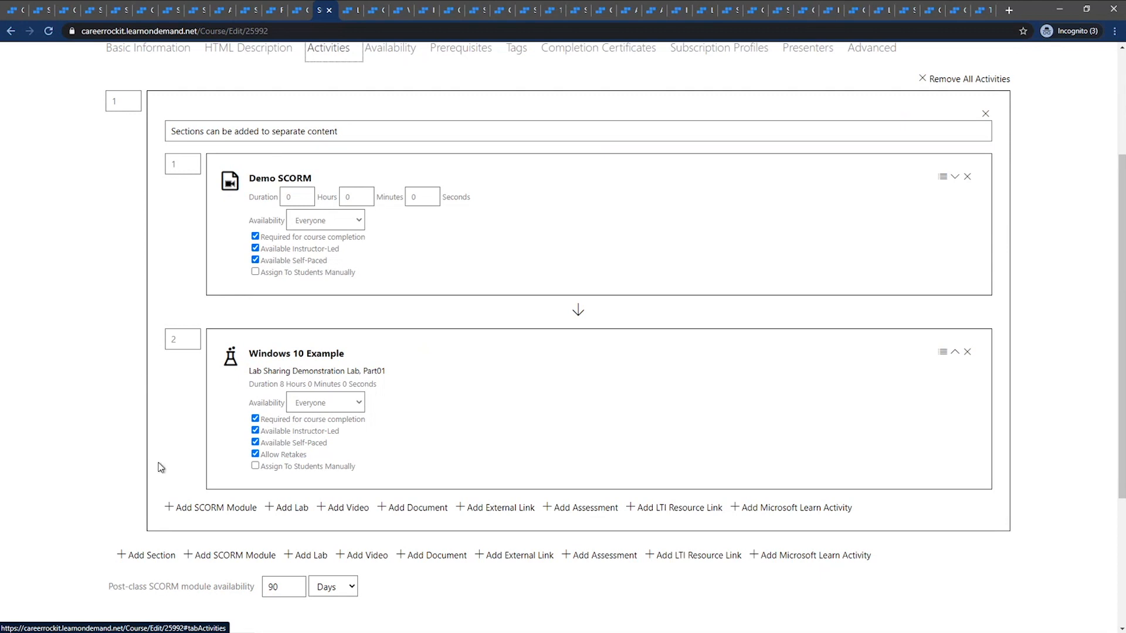
Add the SCORM module "Introduction to Activity-based Assessment and Performance-based Testing Skills Evaluations Main Lesson" to the course's first activity section
{"action": "left_click", "coordinate": [196, 516]}
{"action": "left_click", "coordinate": [200, 229]}
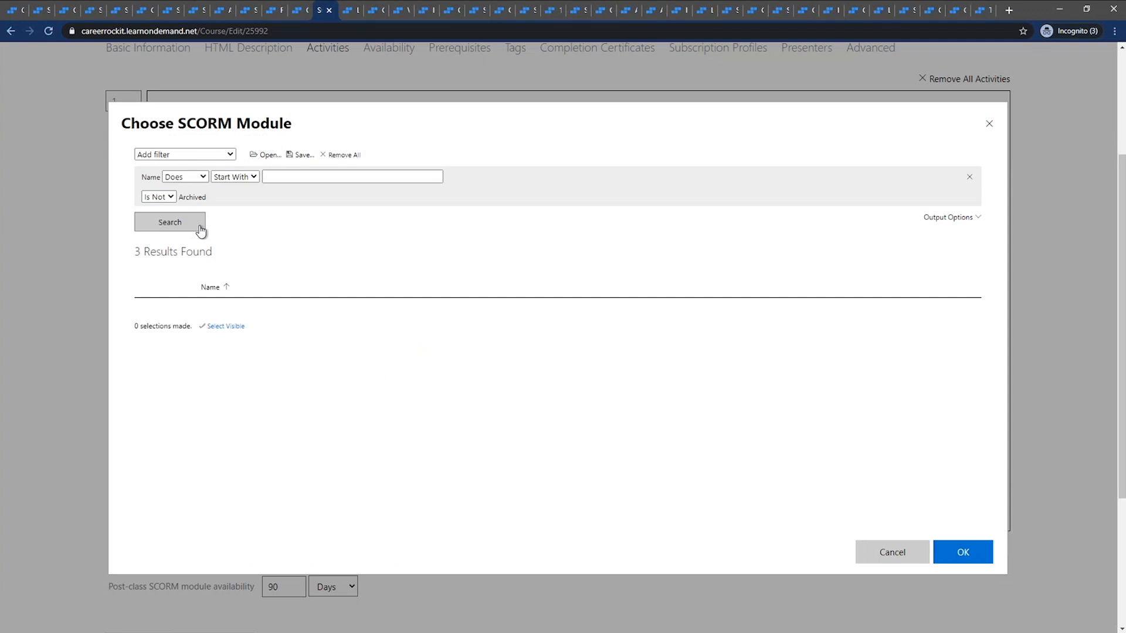
{"action": "left_click", "coordinate": [232, 338]}
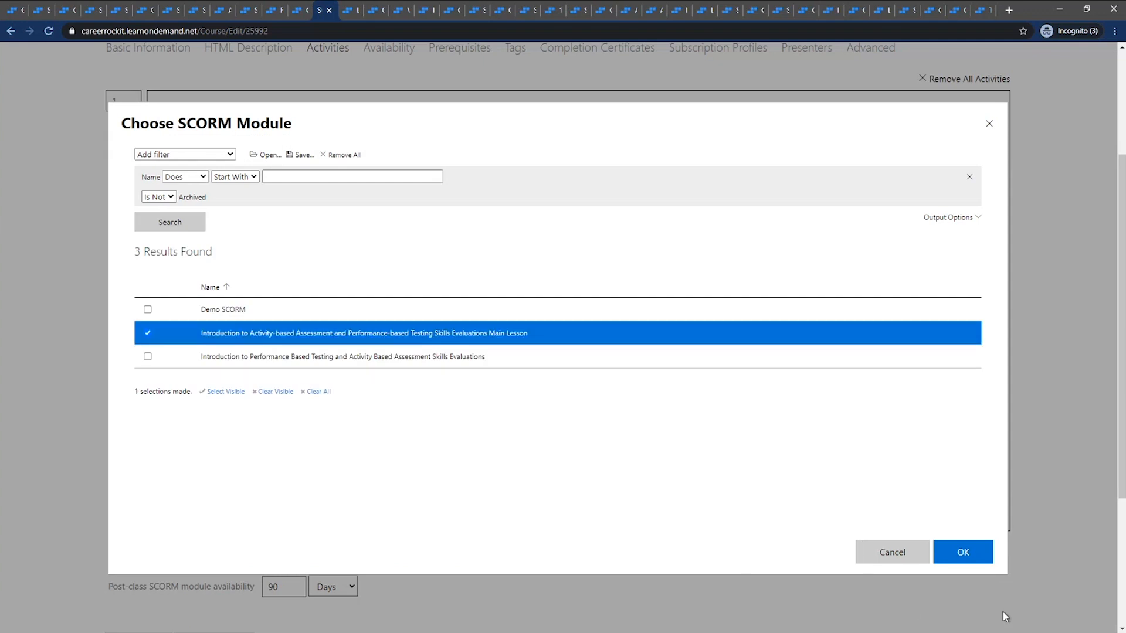
{"action": "left_click", "coordinate": [965, 556]}
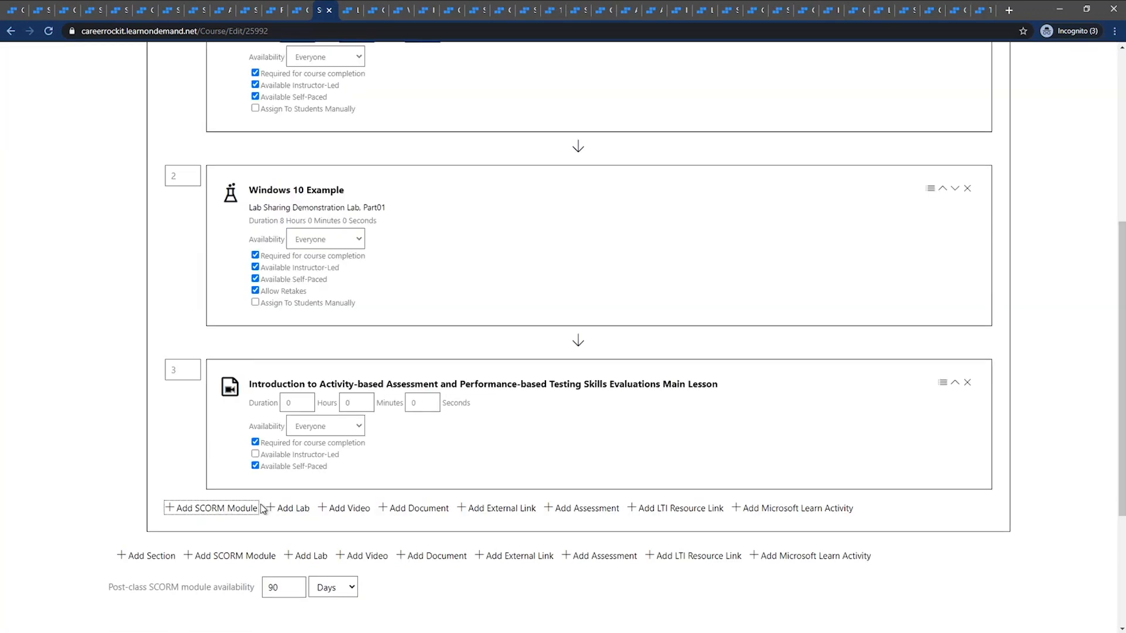
{"action": "scroll", "coordinate": [199, 492], "scroll_direction": "up", "scroll_amount": 4}
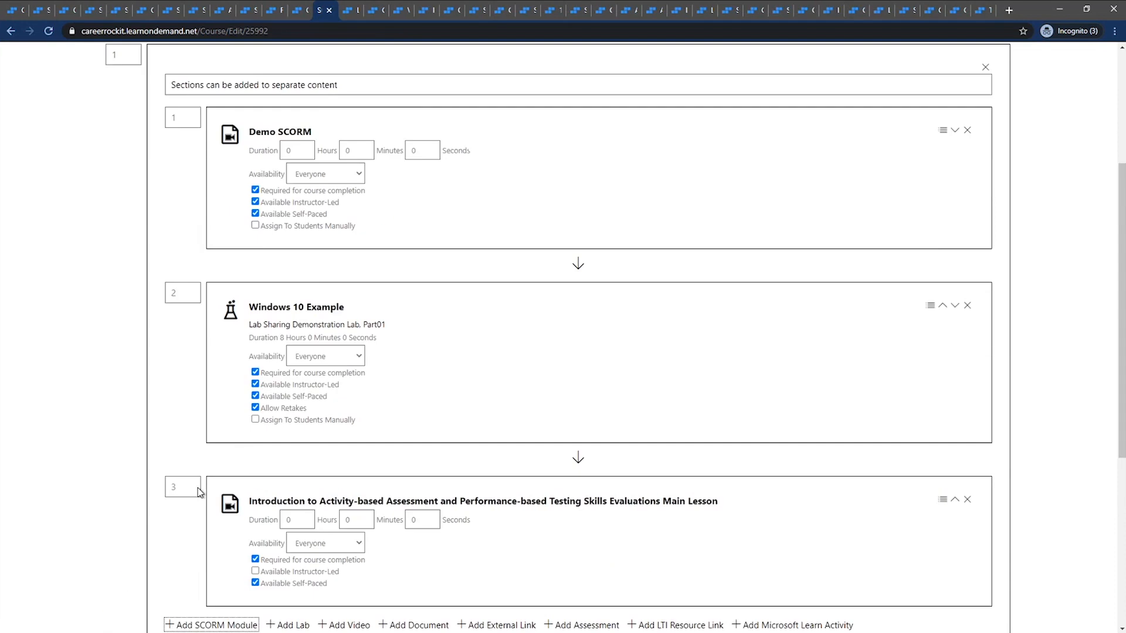
Switch to the LODS Weekly Webinar assignment, launch the Demo SCORM activity and close its player window
{"action": "left_click", "coordinate": [347, 10]}
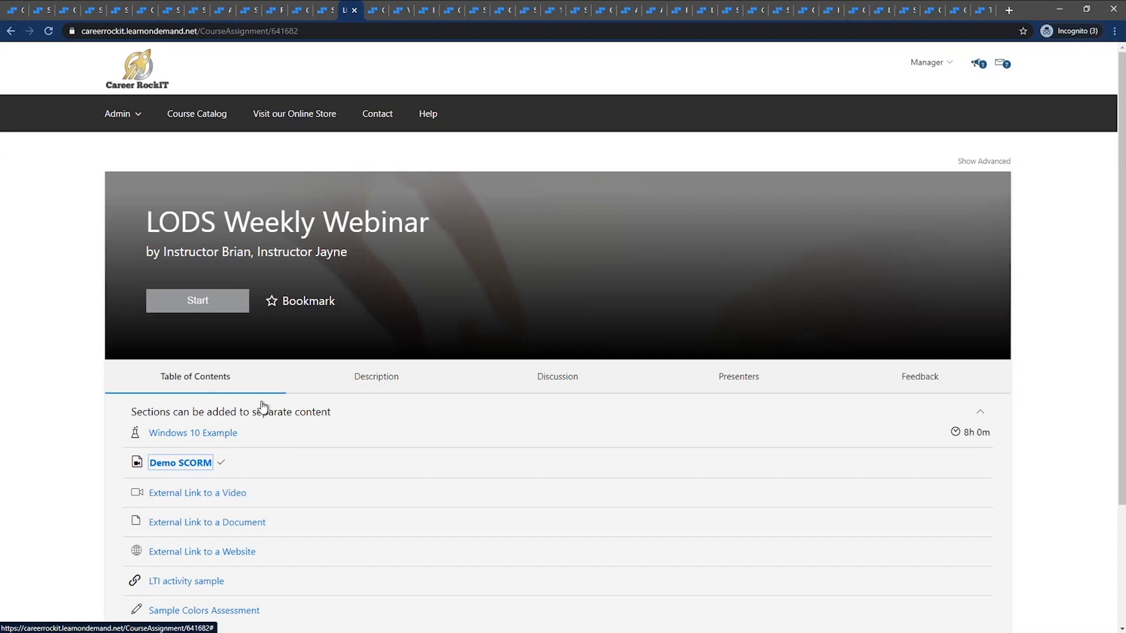
{"action": "left_click", "coordinate": [181, 463]}
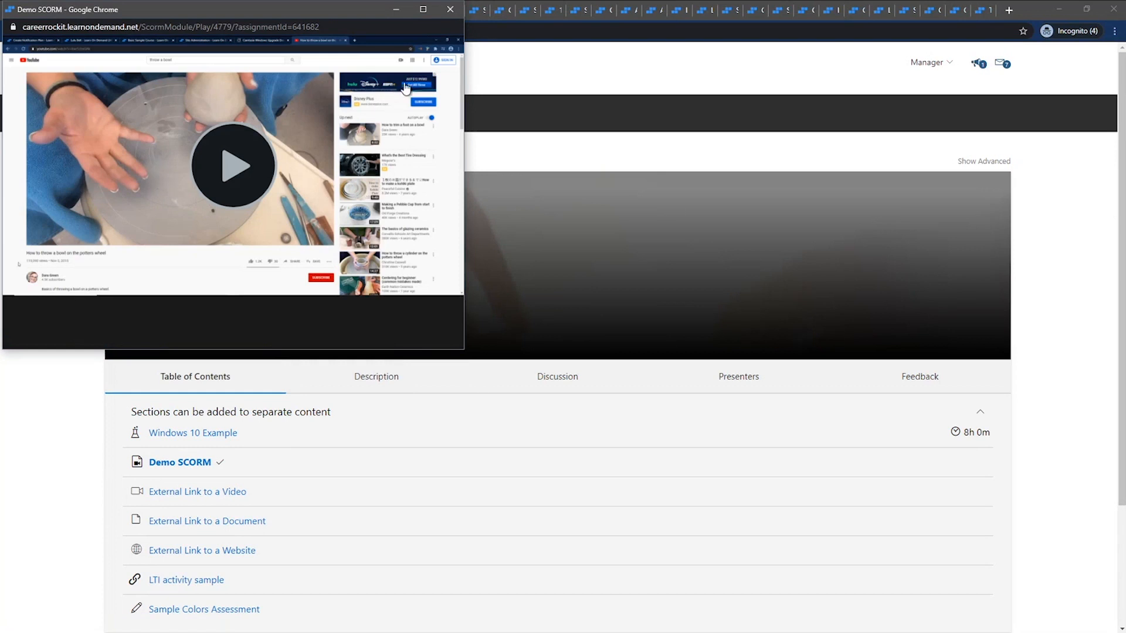
{"action": "left_click", "coordinate": [453, 12]}
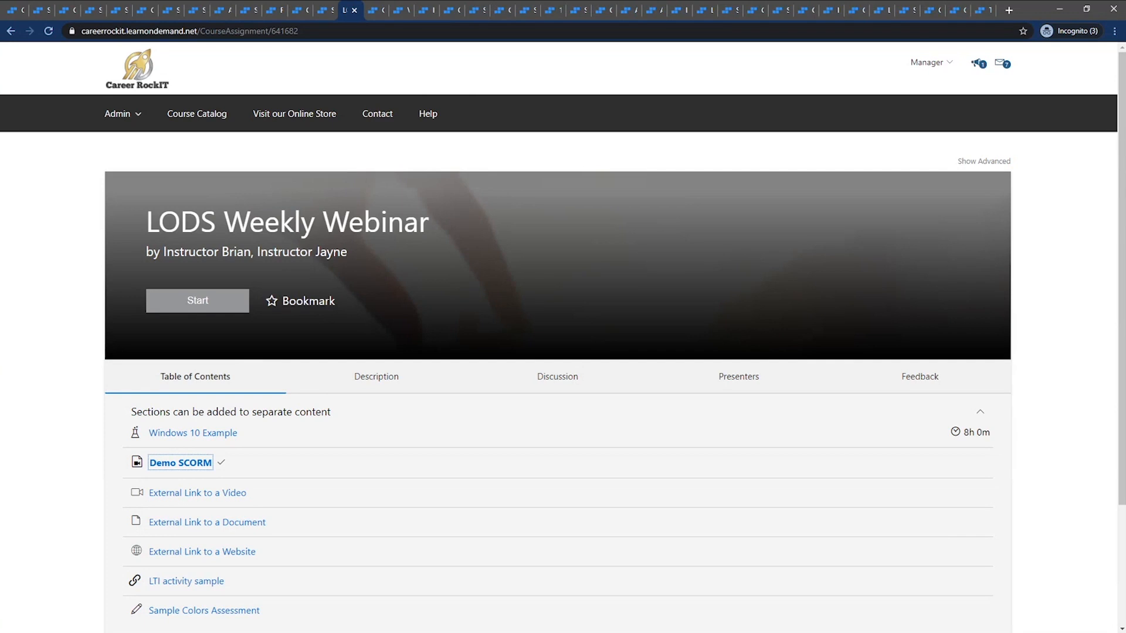
Open the Class Management class for editing and examine the delivery type options in its delivery settings
{"action": "left_click", "coordinate": [373, 13]}
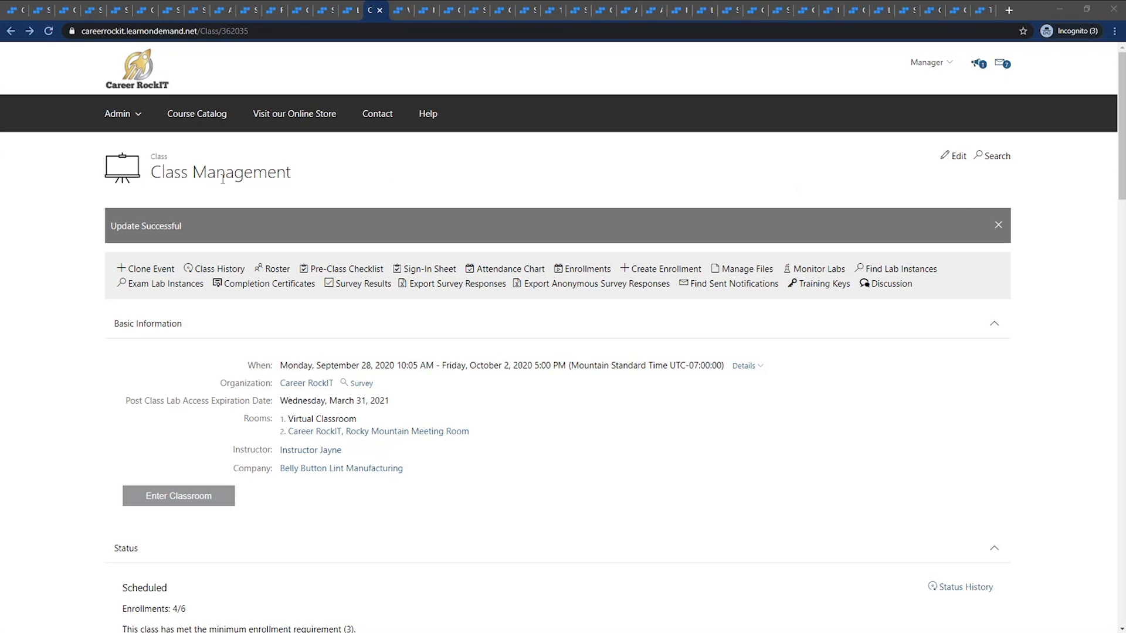
{"action": "left_click", "coordinate": [956, 163]}
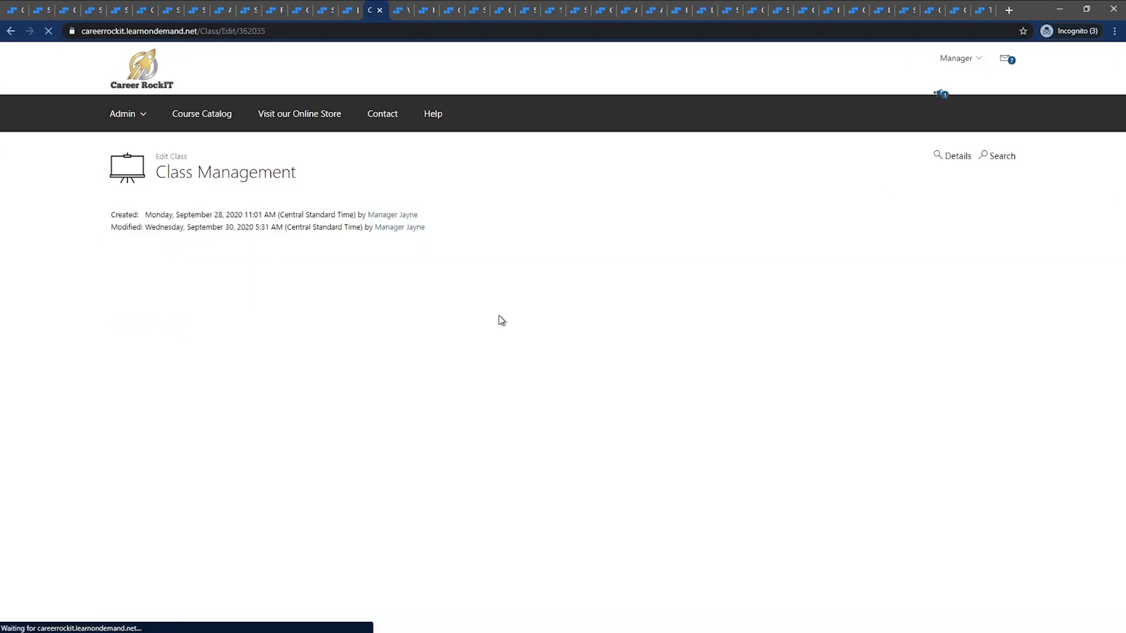
{"action": "left_click", "coordinate": [289, 520]}
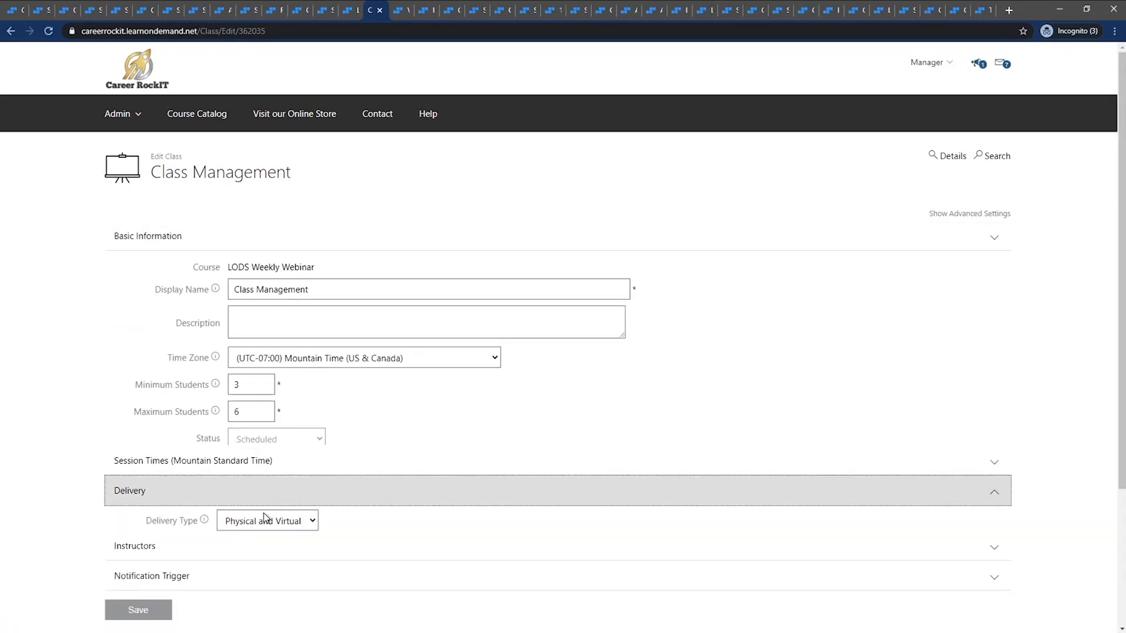
{"action": "left_click", "coordinate": [312, 334]}
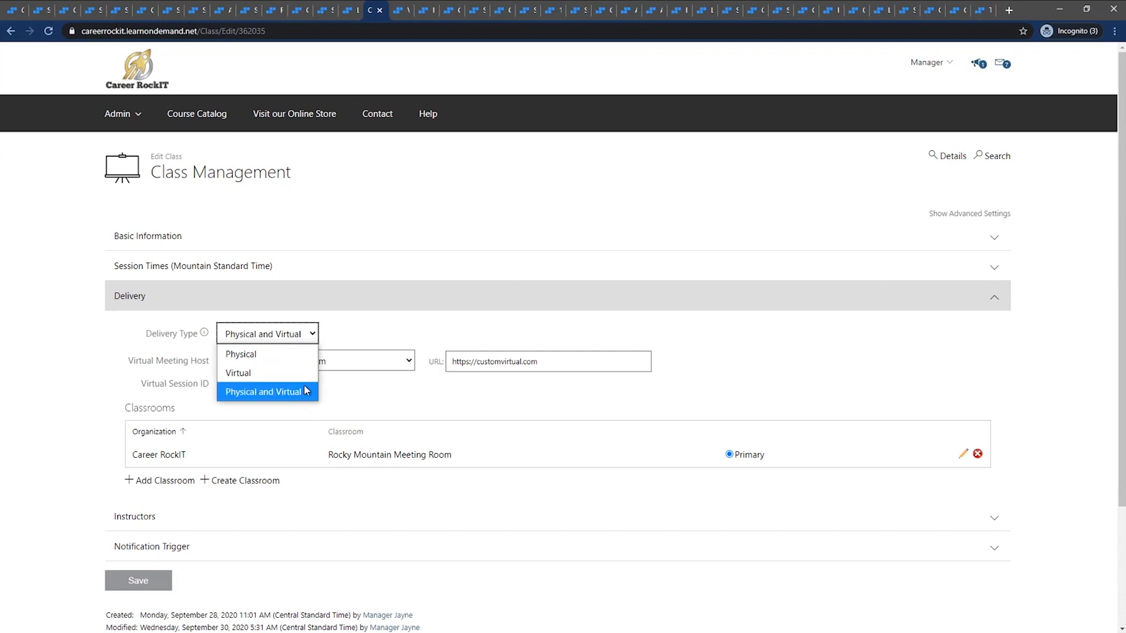
{"action": "left_click", "coordinate": [370, 329]}
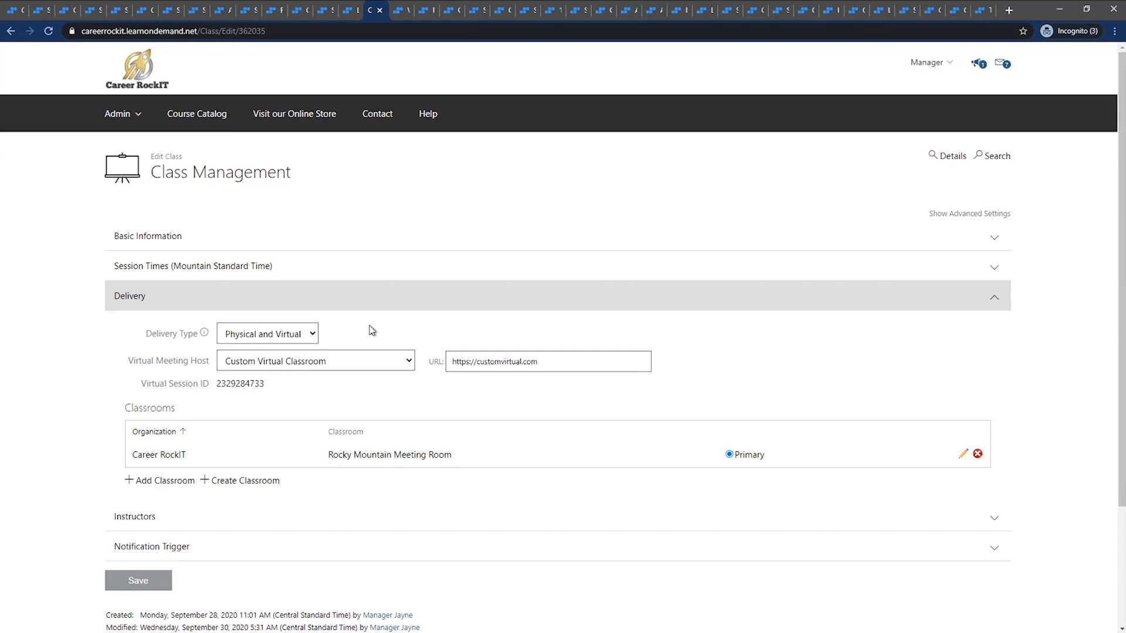
Switch the class's virtual meeting host to Adobe Connect - Learn on Demand Systems and back to Custom Virtual Classroom
{"action": "left_click", "coordinate": [410, 359]}
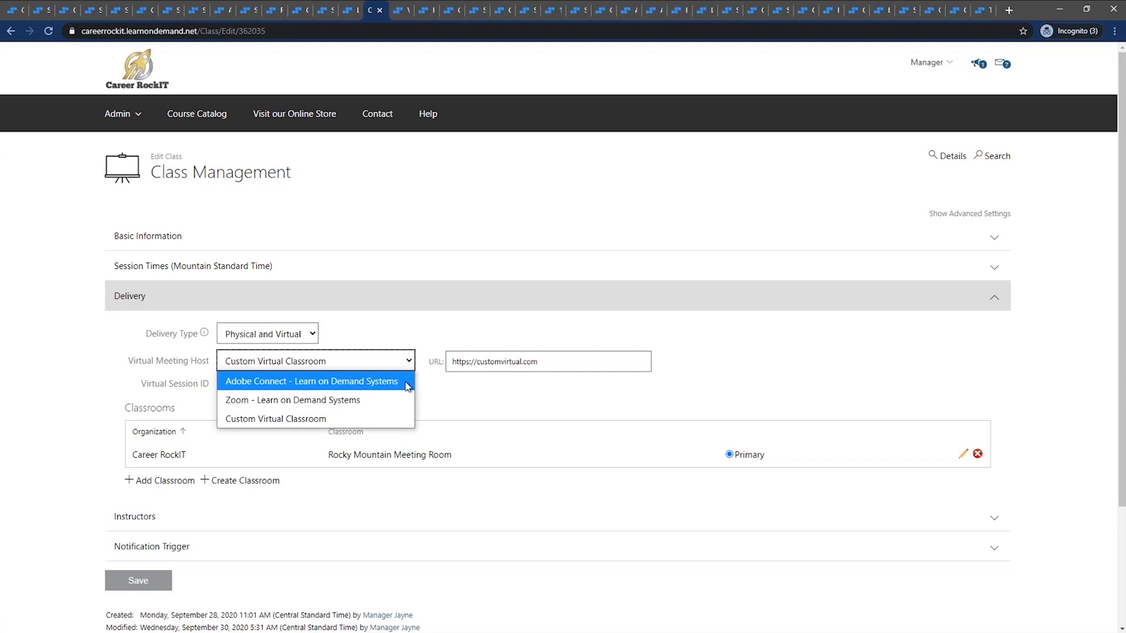
{"action": "left_click", "coordinate": [408, 383]}
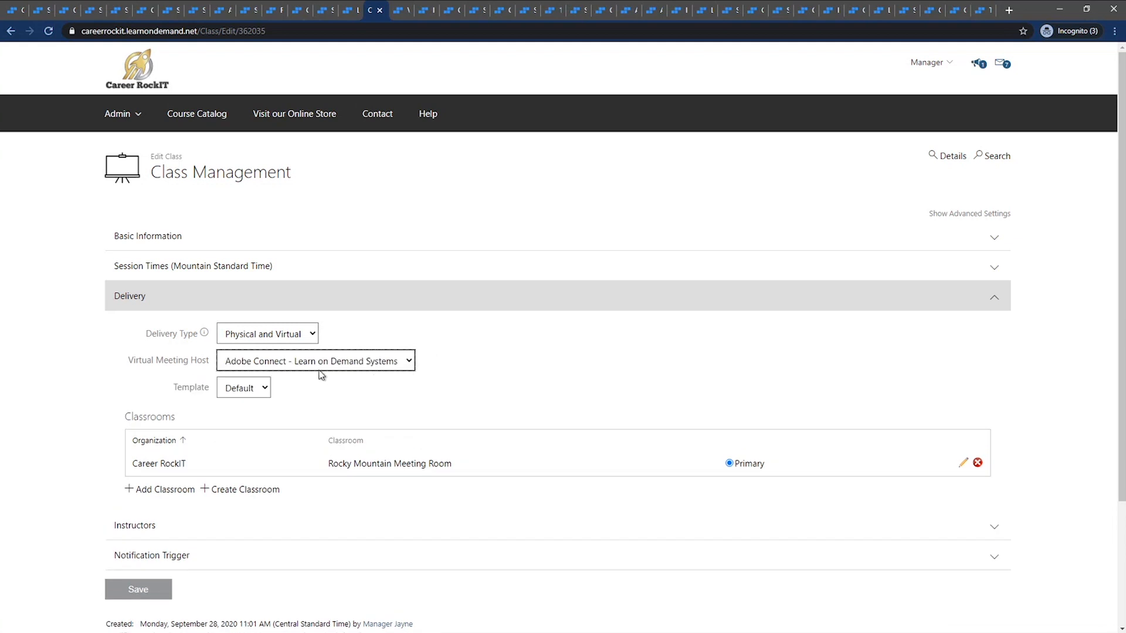
{"action": "left_click", "coordinate": [340, 365]}
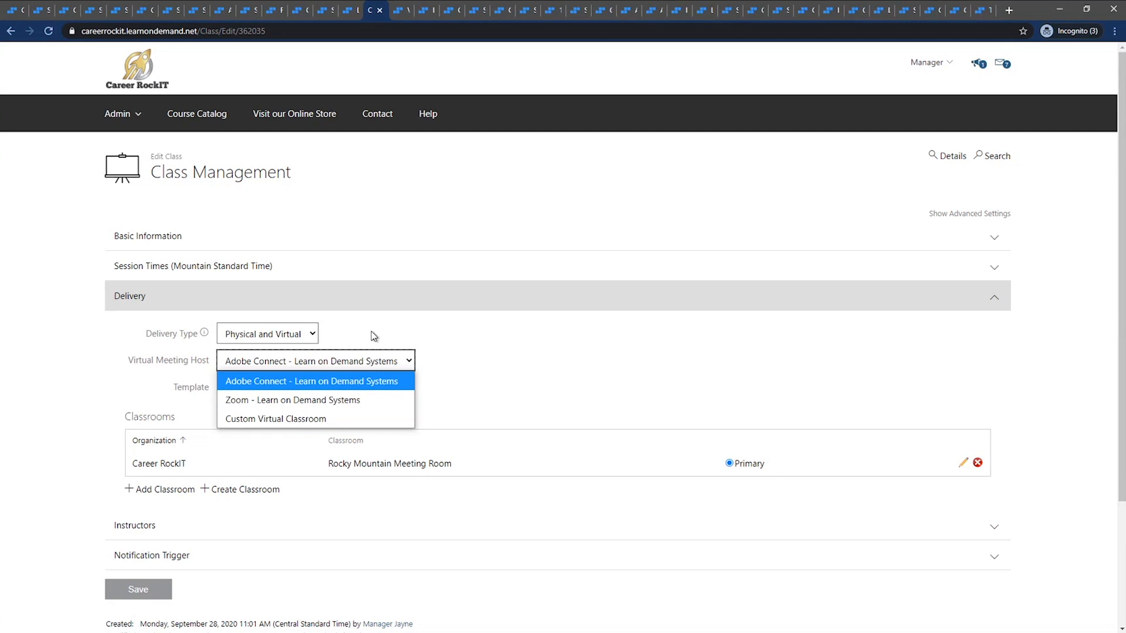
{"action": "left_click", "coordinate": [362, 381]}
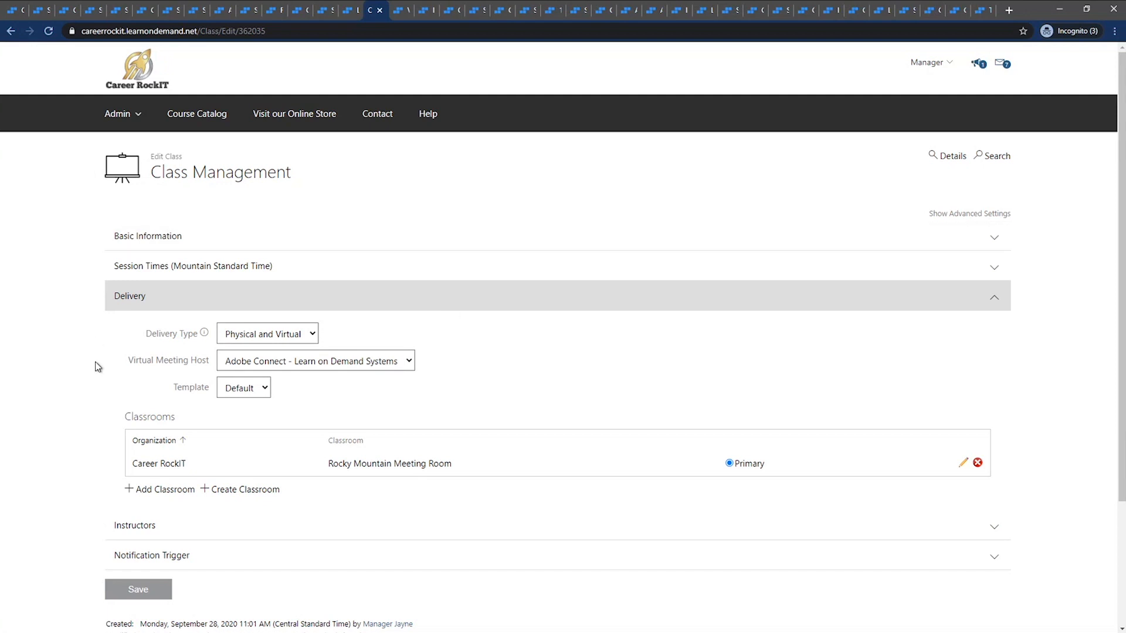
{"action": "left_click", "coordinate": [354, 365]}
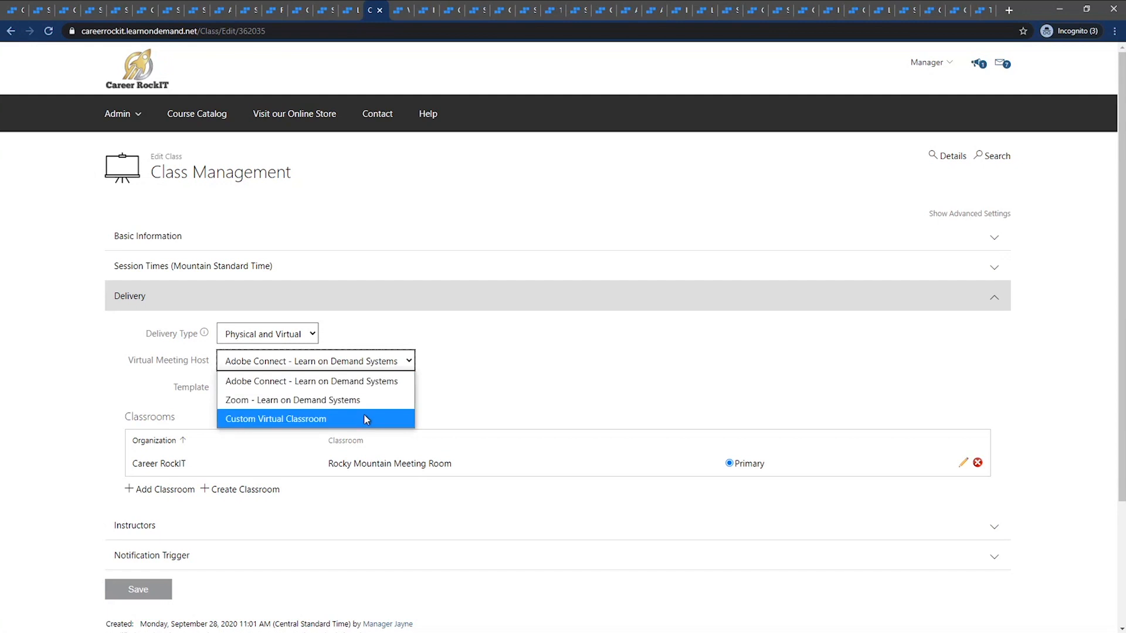
{"action": "left_click", "coordinate": [365, 419]}
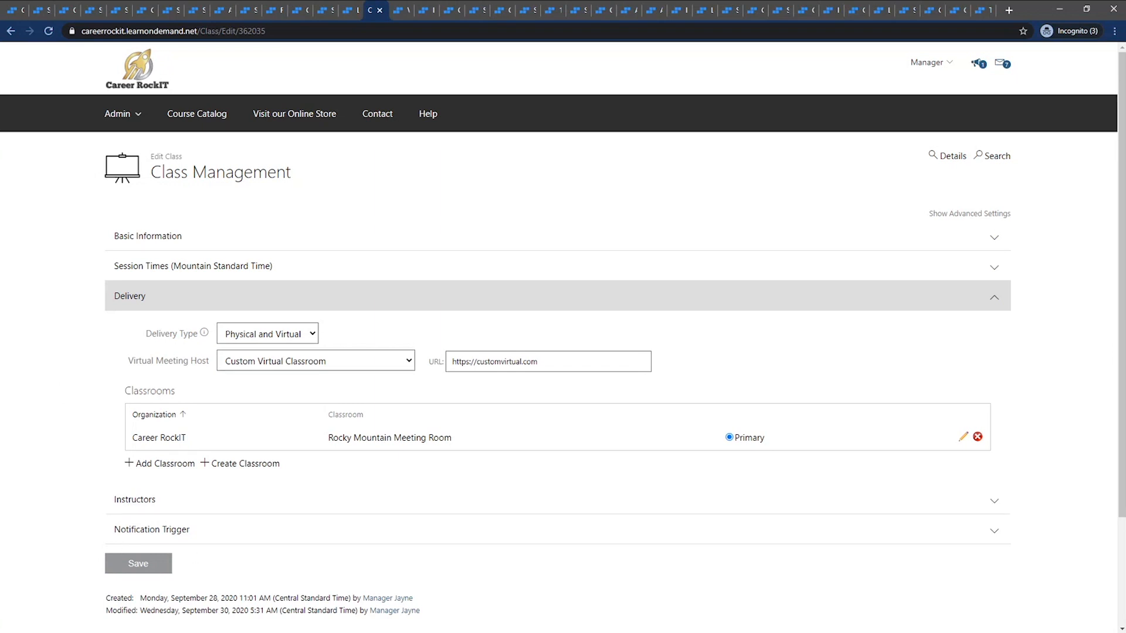
Examine the instructor and student launch window settings of the Create Virtual Meeting Host form and the class's custom virtual classroom URL
{"action": "left_click_drag", "start_coordinate": [1125, 235], "coordinate": [578, 384]}
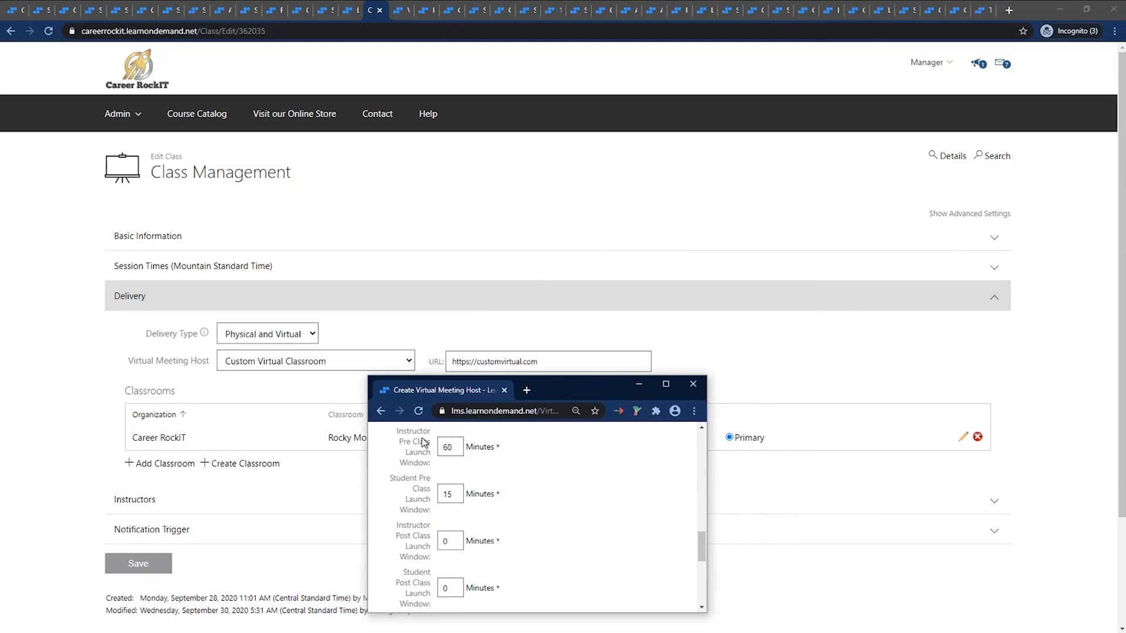
{"action": "left_click_drag", "start_coordinate": [393, 437], "coordinate": [430, 473]}
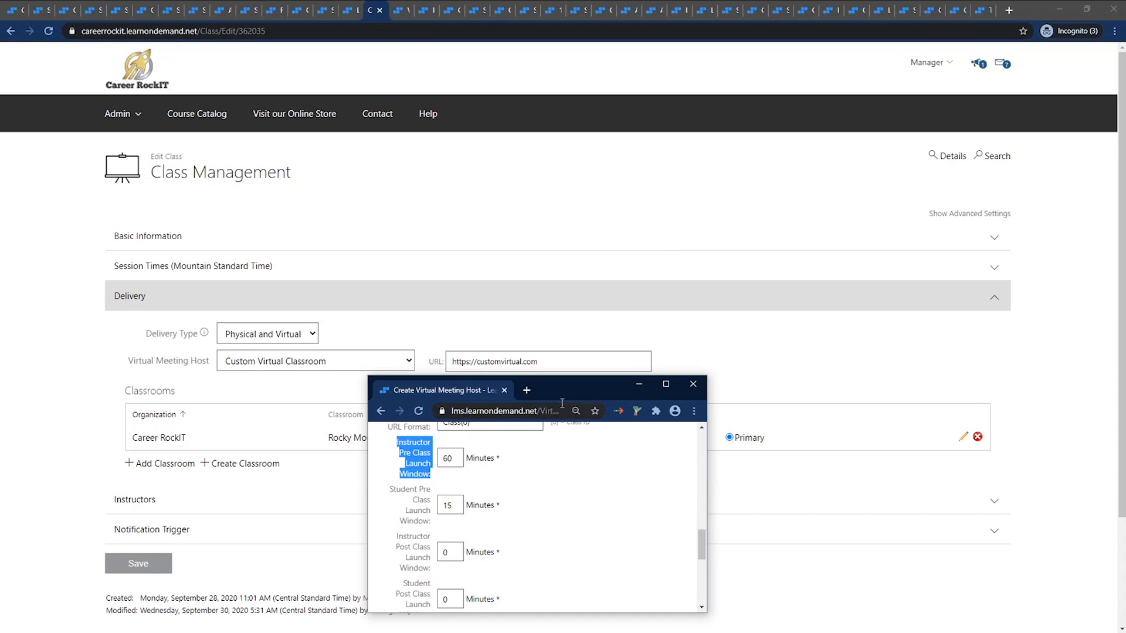
{"action": "left_click_drag", "start_coordinate": [566, 396], "coordinate": [687, 361]}
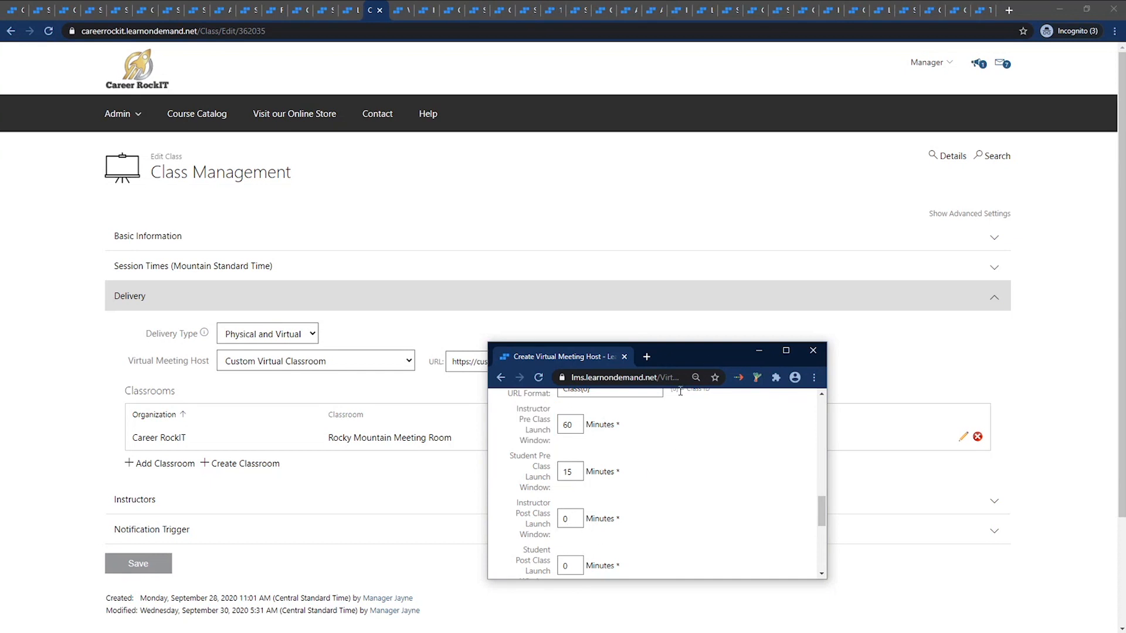
{"action": "left_click_drag", "start_coordinate": [684, 357], "coordinate": [1125, 314]}
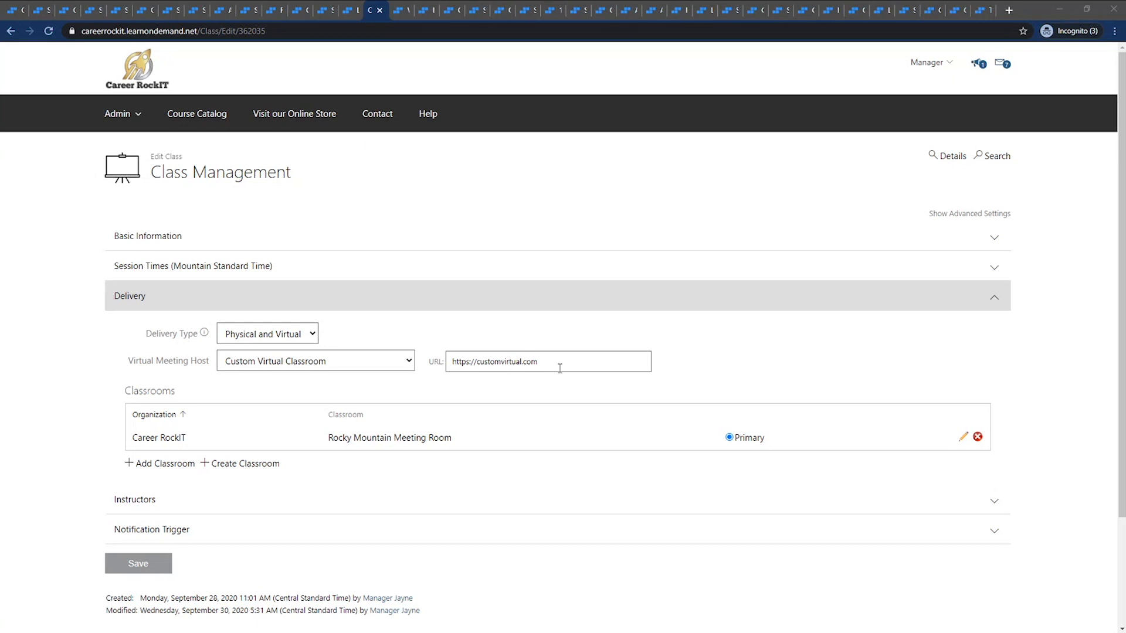
{"action": "left_click_drag", "start_coordinate": [558, 362], "coordinate": [433, 375]}
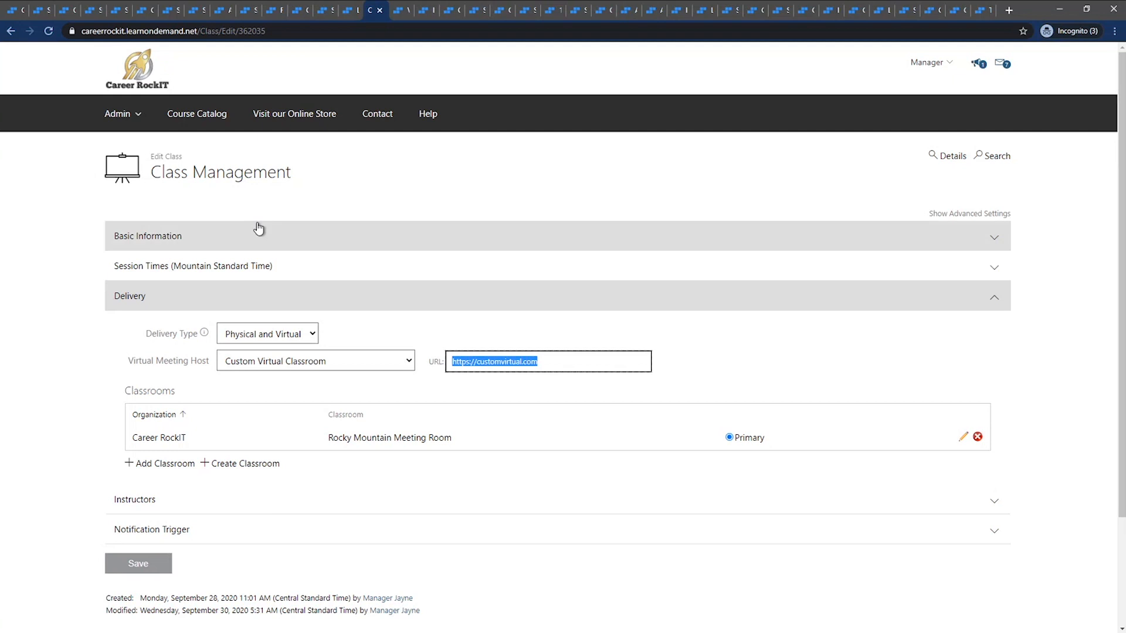
{"action": "left_click", "coordinate": [260, 205]}
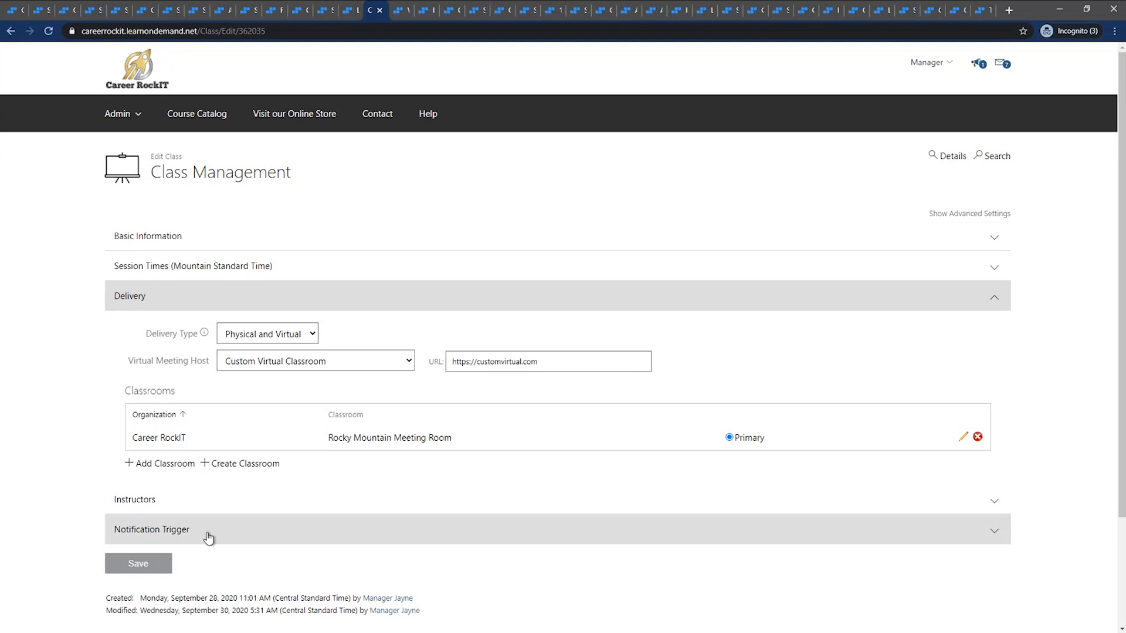
Open the recordings page of the Virtual Meeting Host Classes class and examine the audience options for recording availability
{"action": "left_click", "coordinate": [949, 157]}
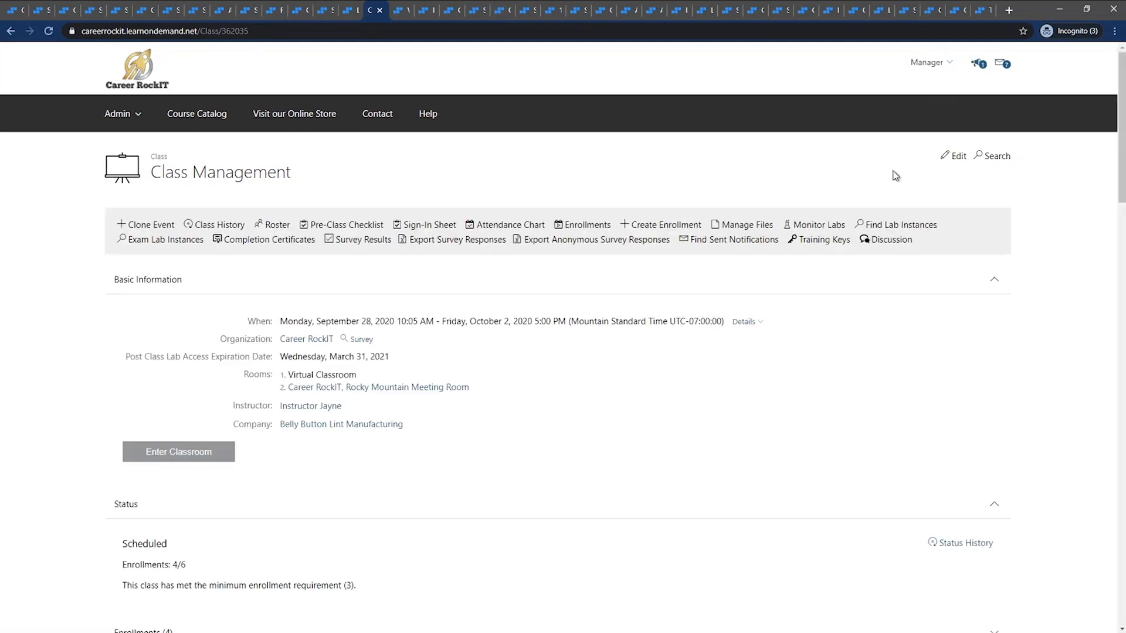
{"action": "left_click", "coordinate": [404, 10]}
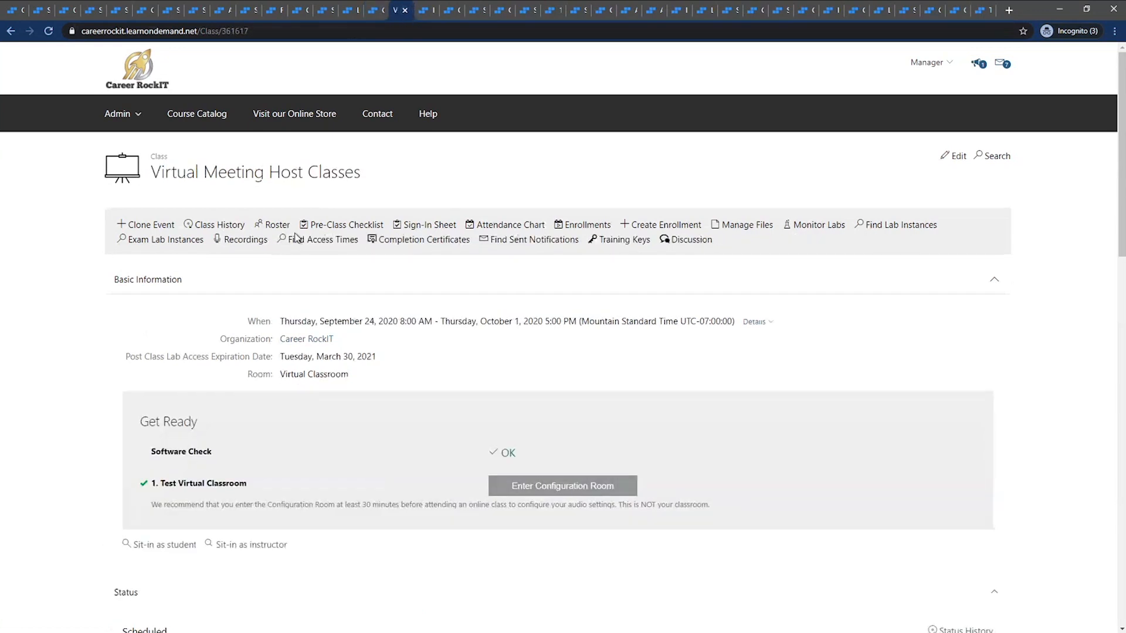
{"action": "left_click", "coordinate": [249, 241]}
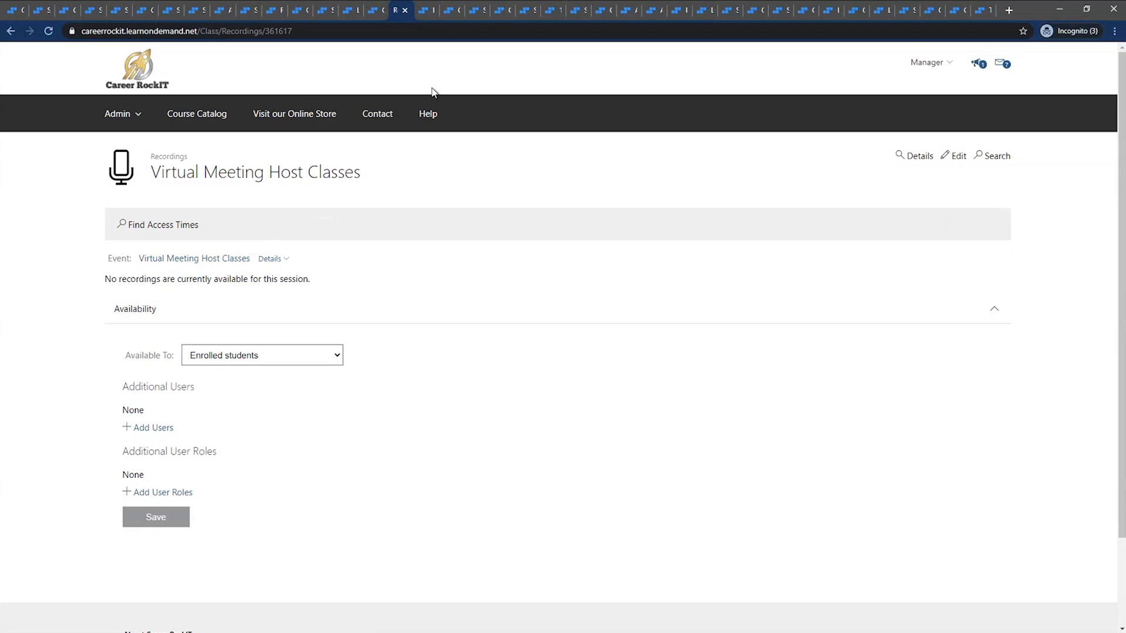
{"action": "left_click", "coordinate": [417, 11]}
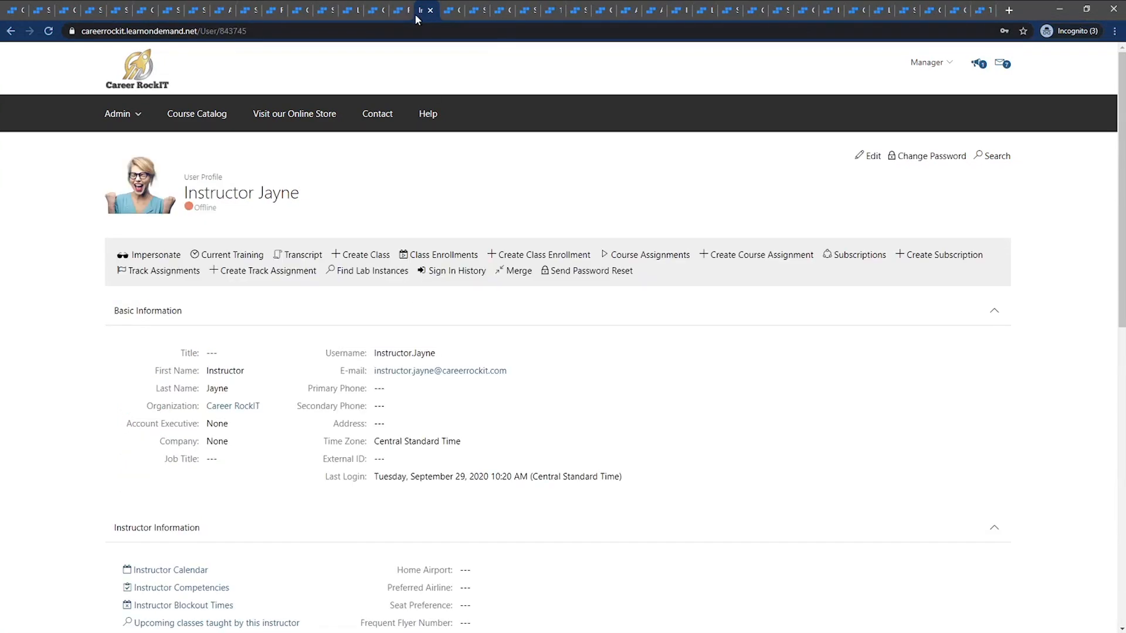
{"action": "left_click", "coordinate": [402, 11]}
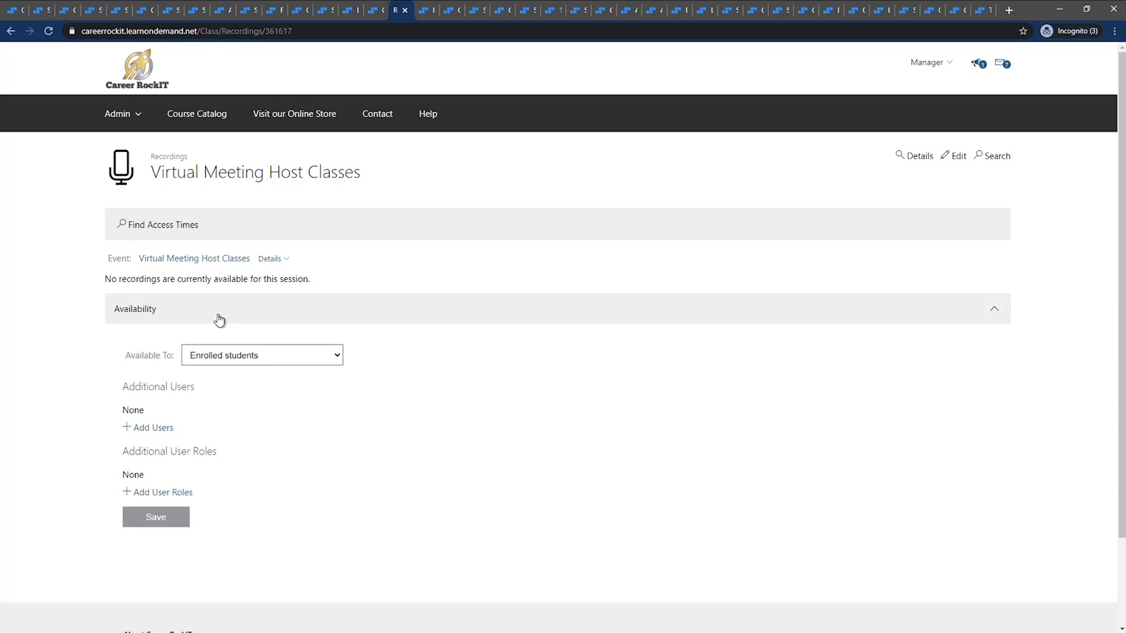
{"action": "left_click", "coordinate": [285, 362]}
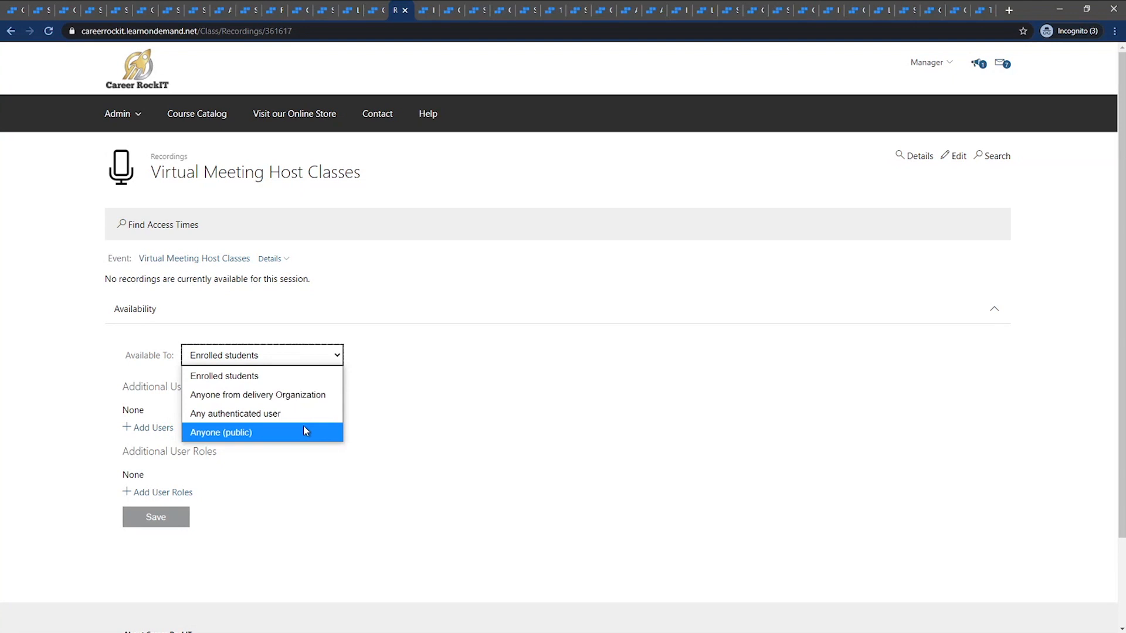
{"action": "left_click", "coordinate": [392, 412]}
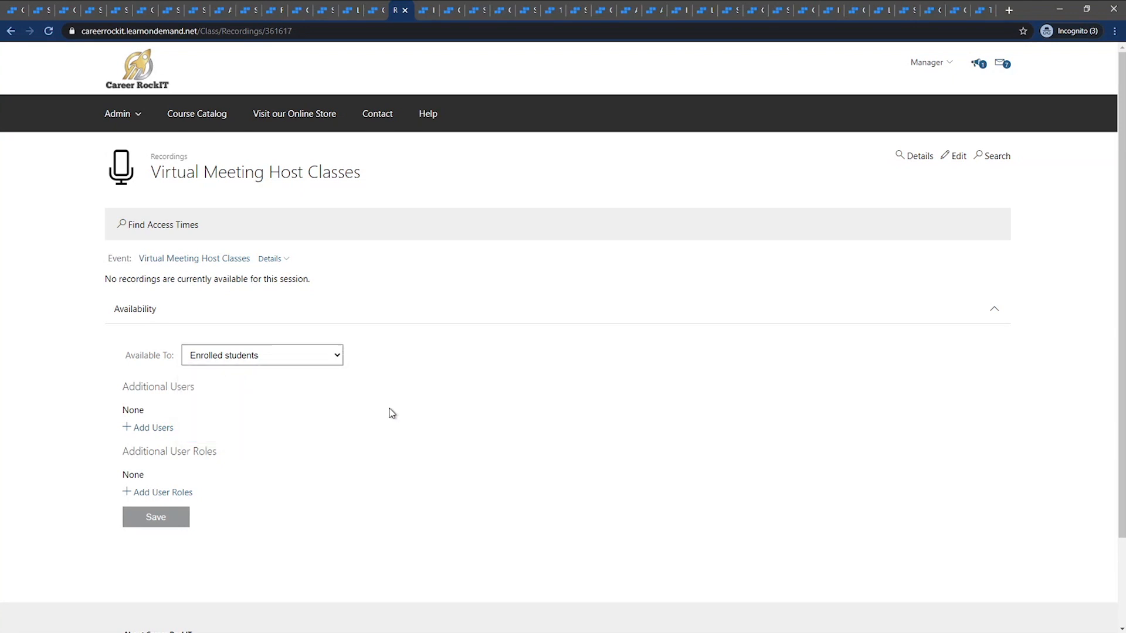
Add the first student in the user list as an additional user for the class recordings
{"action": "left_click", "coordinate": [158, 429]}
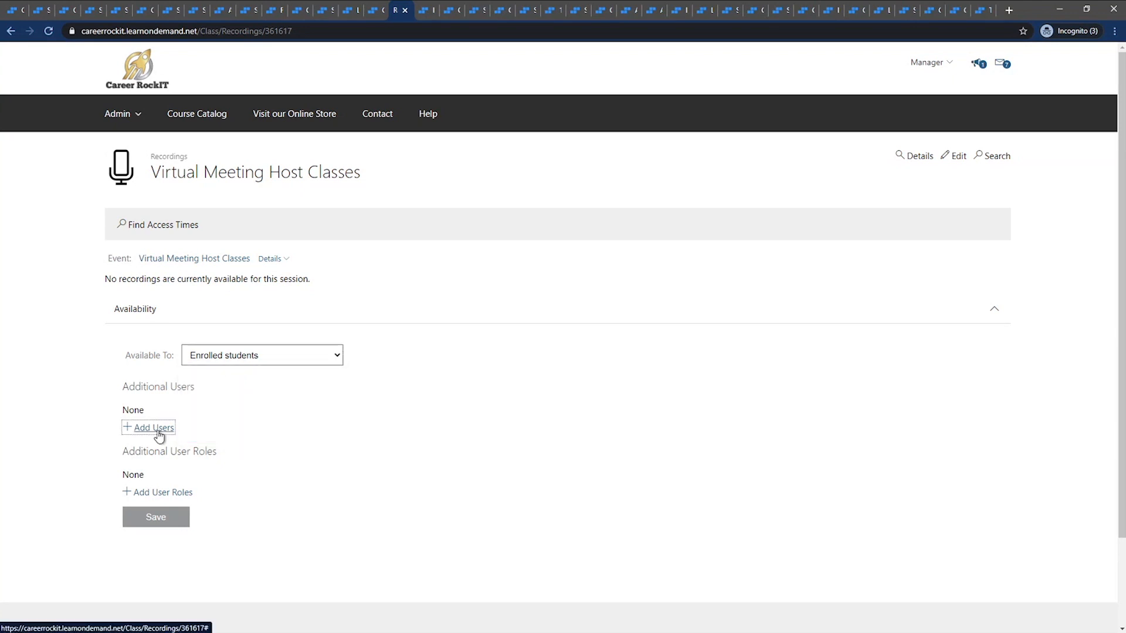
{"action": "left_click", "coordinate": [183, 226]}
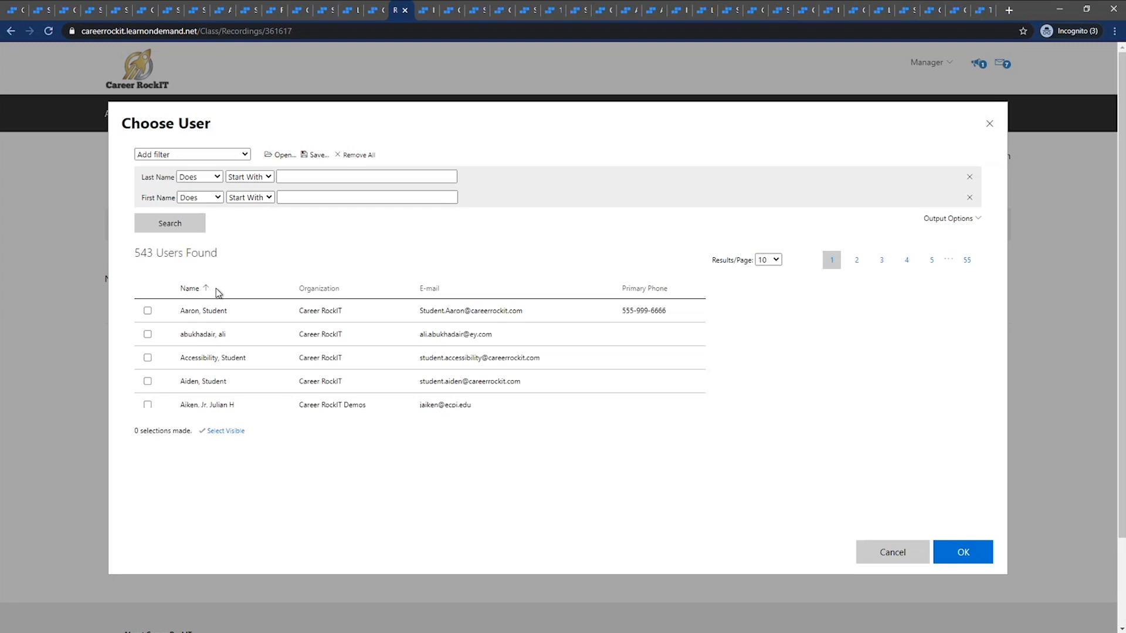
{"action": "left_click", "coordinate": [218, 313]}
{"action": "left_click", "coordinate": [960, 562]}
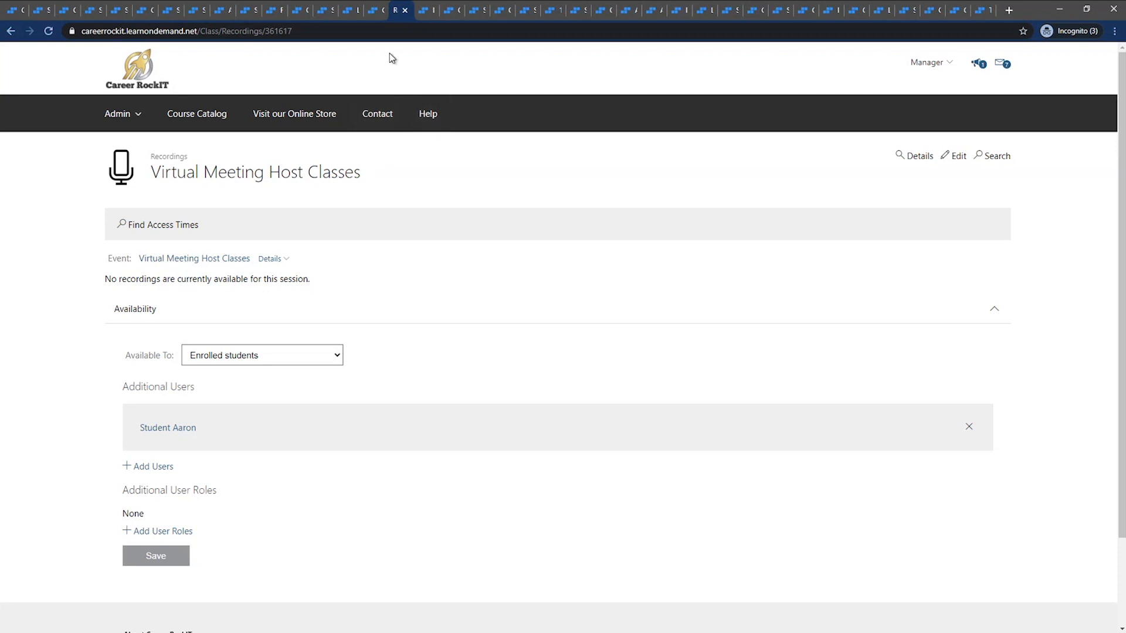
Open the instructor's user profile and examine the assigned roles, including Supplemental - Instructor feedback for Instructors
{"action": "left_click", "coordinate": [425, 14]}
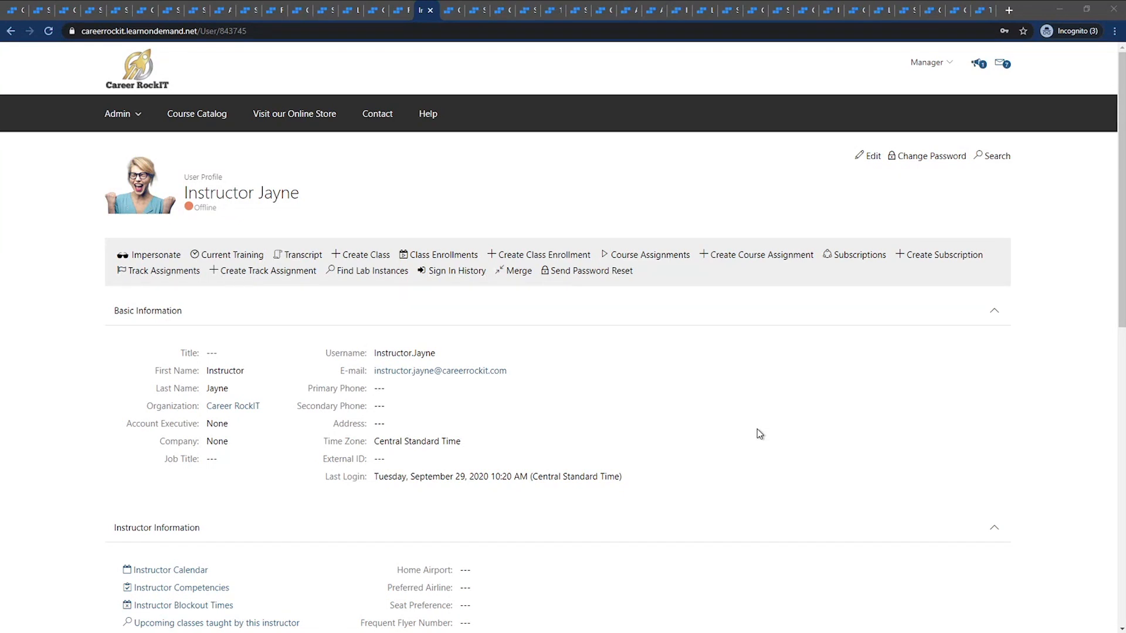
{"action": "left_click", "coordinate": [188, 528]}
{"action": "scroll", "coordinate": [183, 555], "scroll_direction": "down", "scroll_amount": 3}
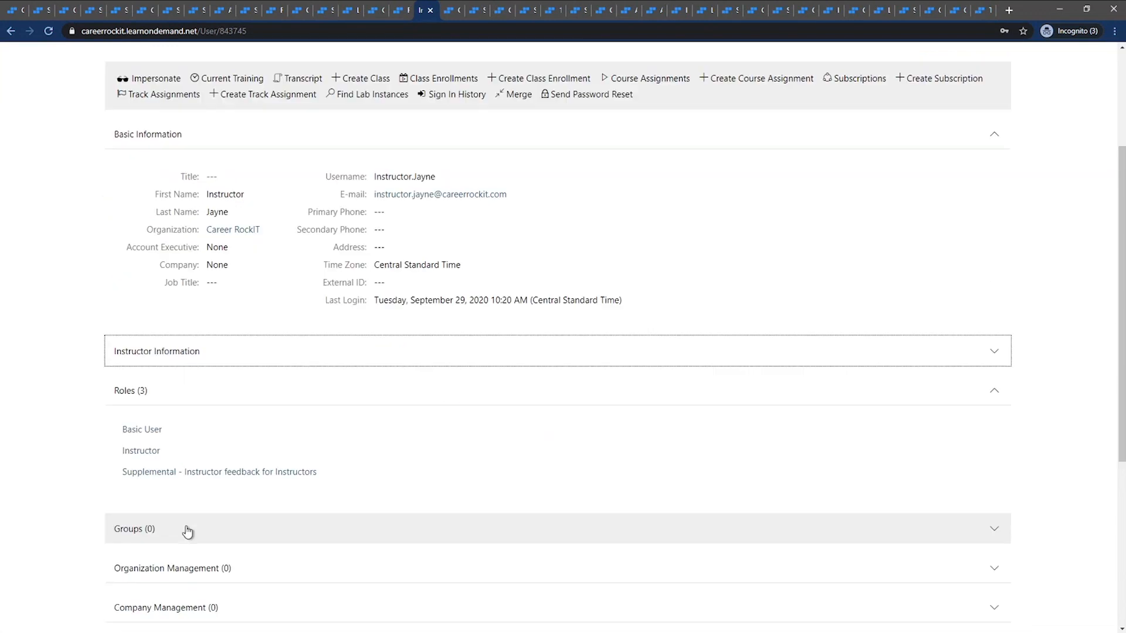
{"action": "left_click_drag", "start_coordinate": [319, 478], "coordinate": [186, 484]}
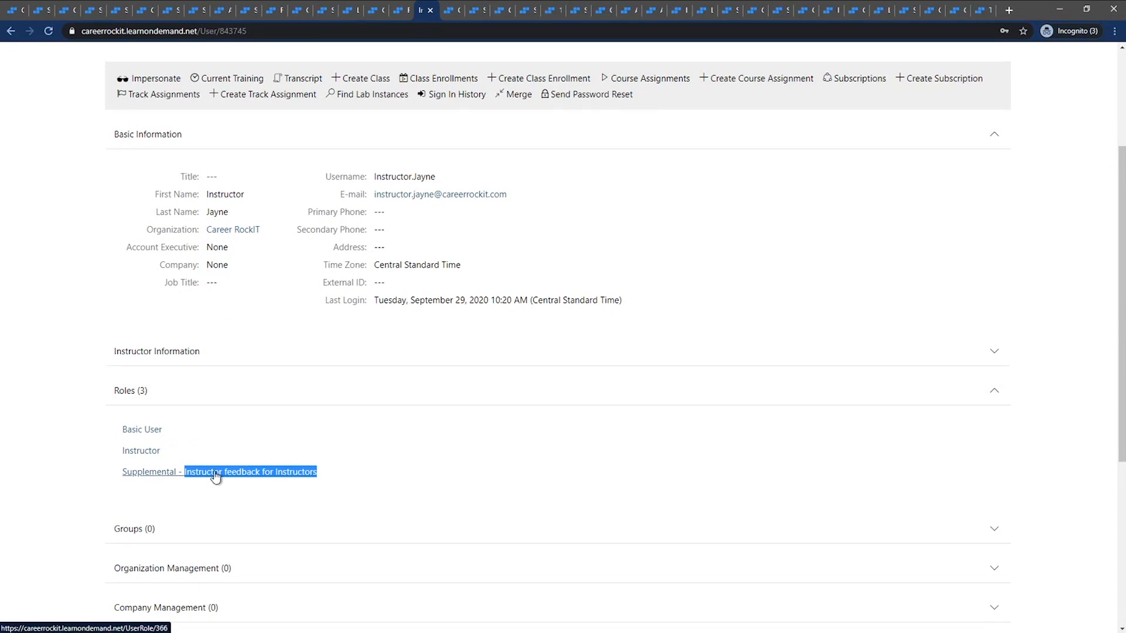
{"action": "left_click", "coordinate": [400, 436]}
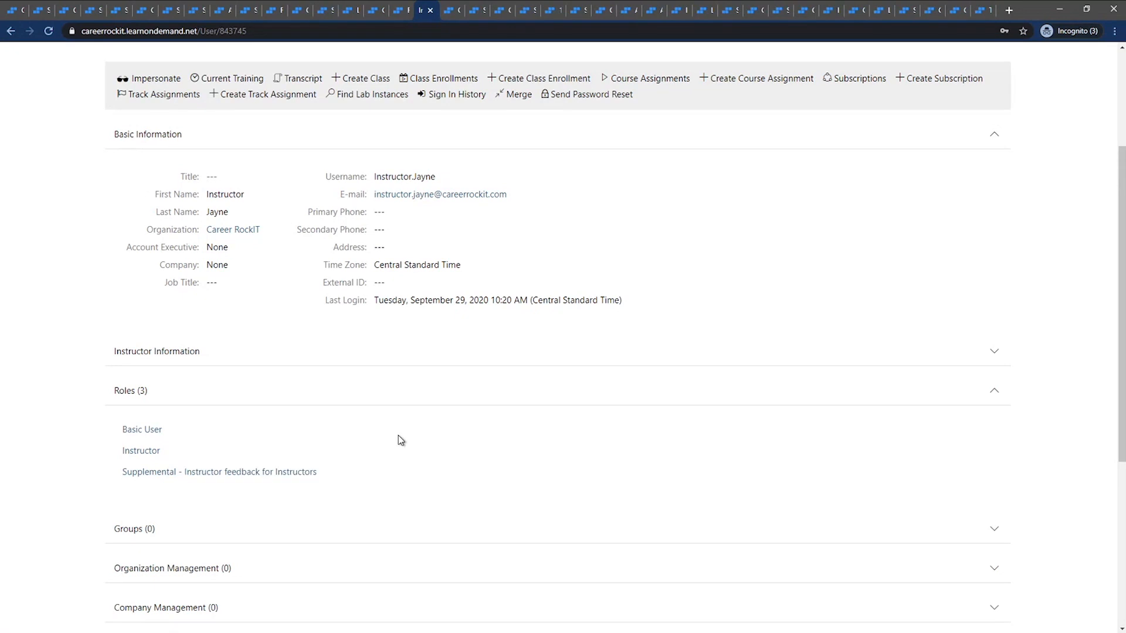
{"action": "scroll", "coordinate": [390, 437], "scroll_direction": "up", "scroll_amount": 2}
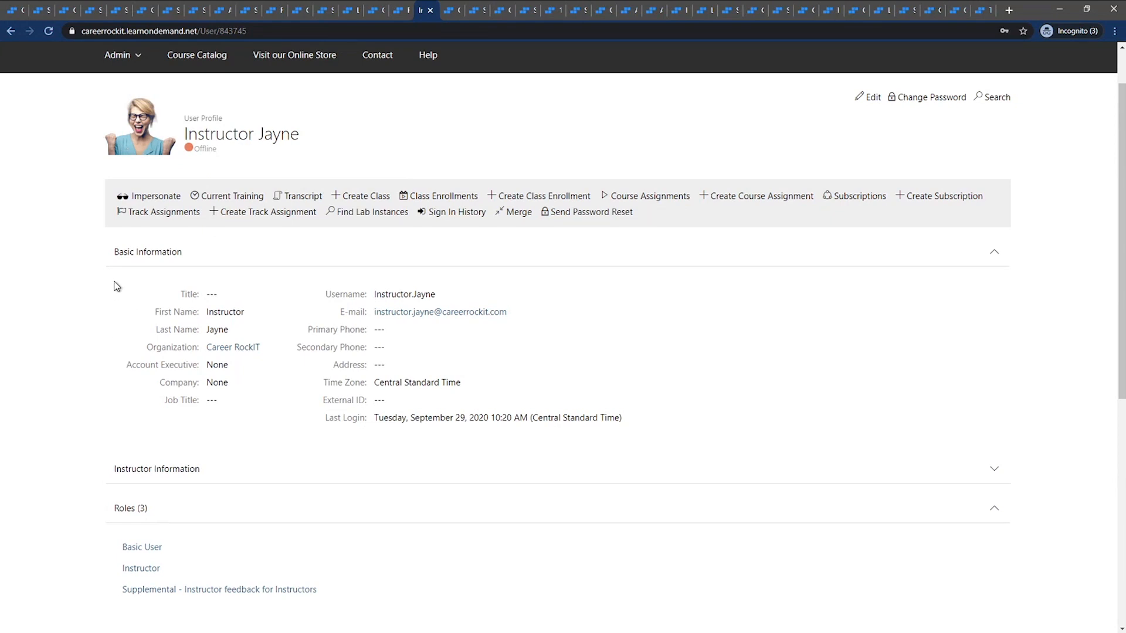
Impersonate the instructor and open the roster of the LODS Weekly Webinar class
{"action": "left_click", "coordinate": [144, 196]}
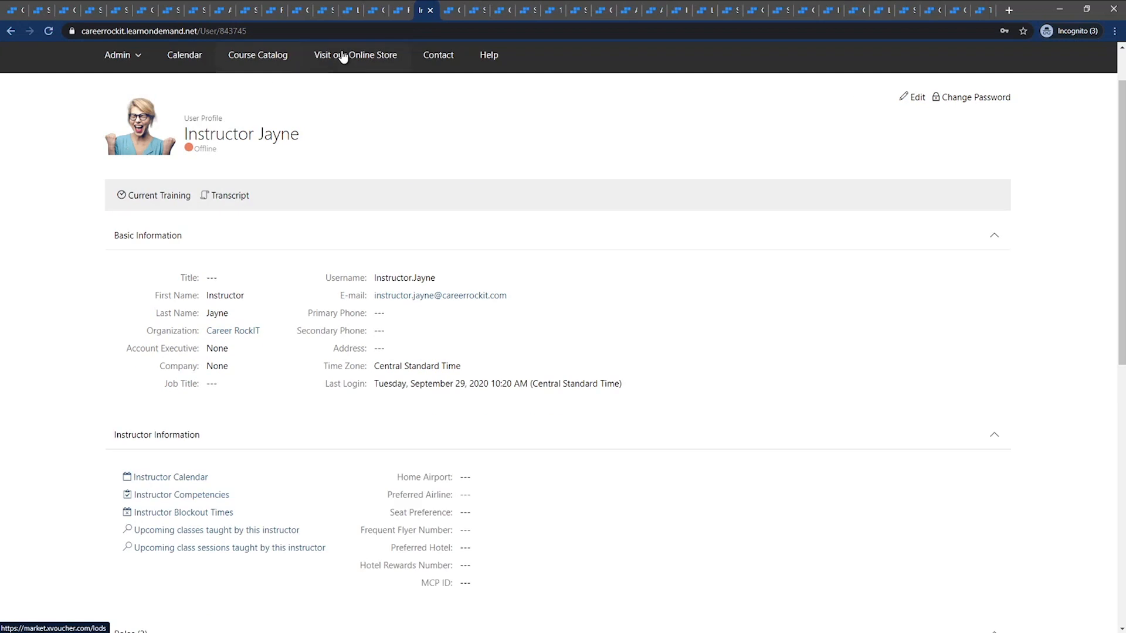
{"action": "left_click", "coordinate": [449, 10]}
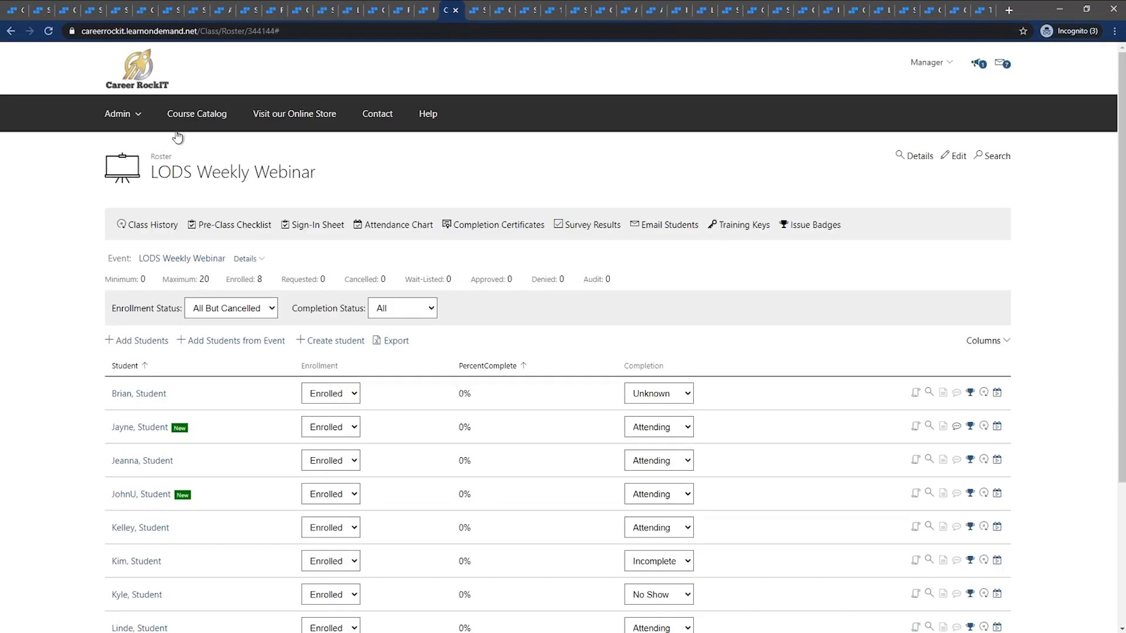
{"action": "left_click", "coordinate": [912, 156]}
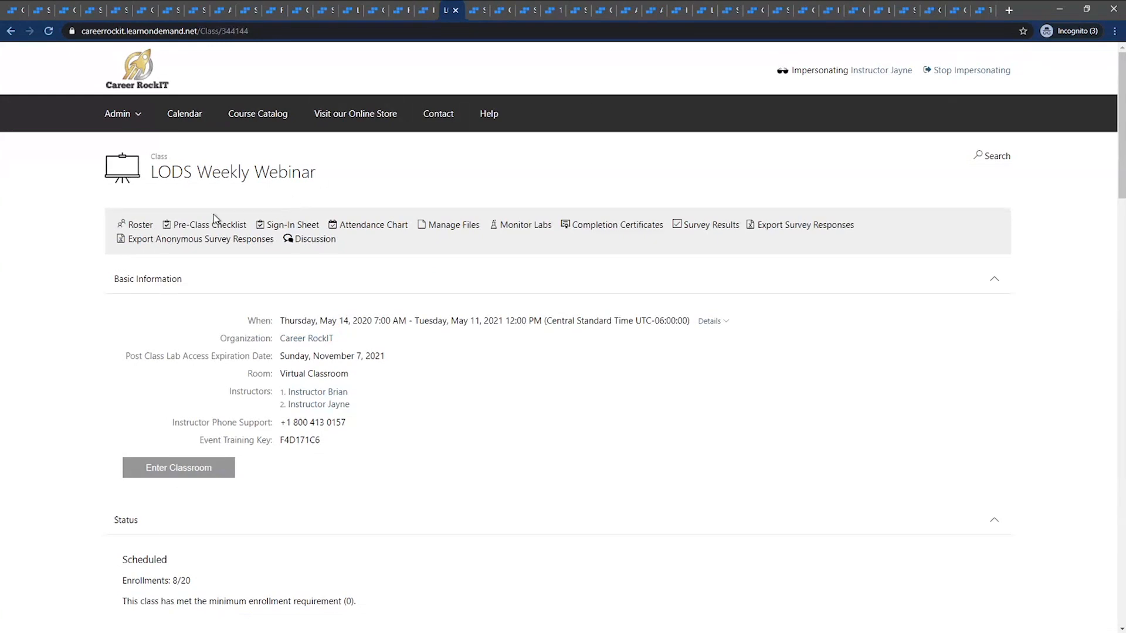
{"action": "left_click", "coordinate": [124, 227]}
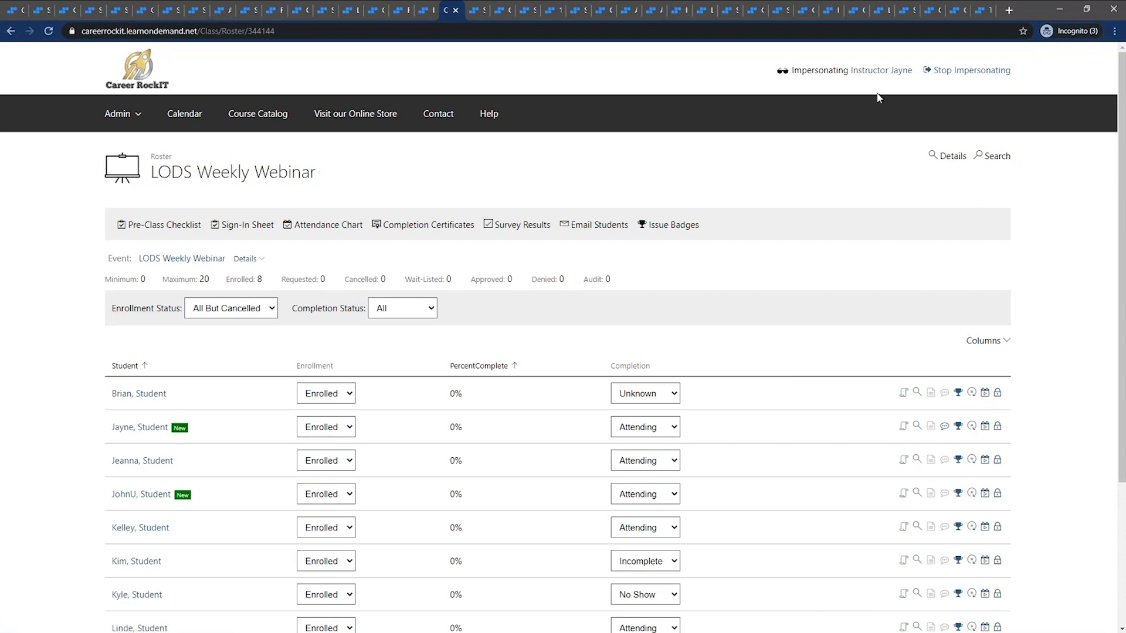
Post instructor feedback reading "Add information" for the first student on the roster and stop impersonating the instructor
{"action": "left_click", "coordinate": [945, 394]}
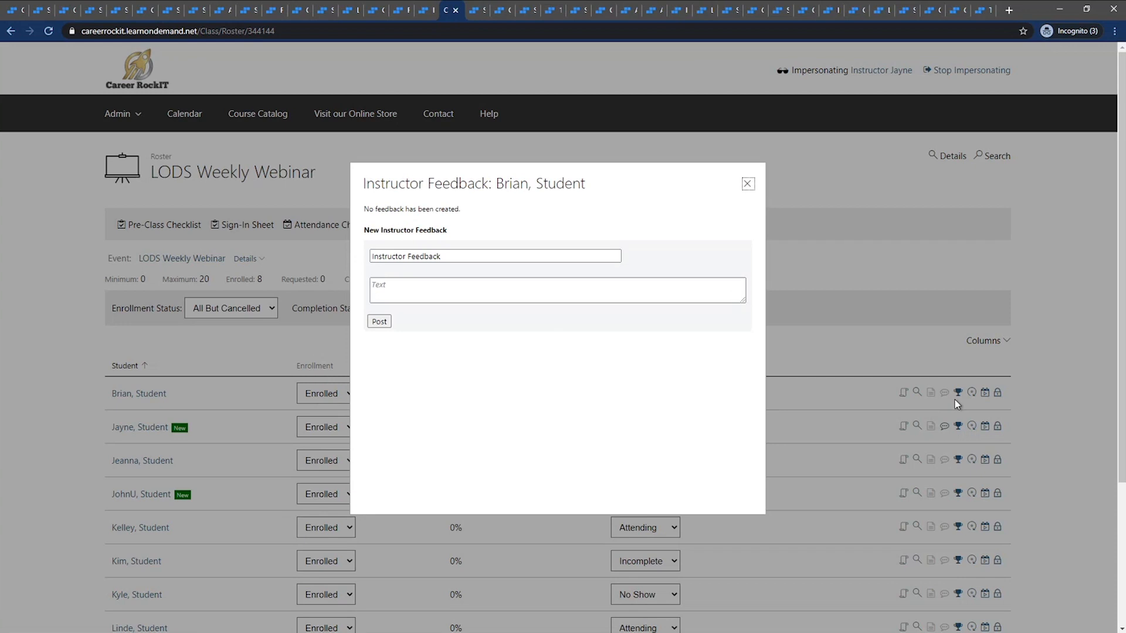
{"action": "left_click_drag", "start_coordinate": [452, 259], "coordinate": [367, 256]}
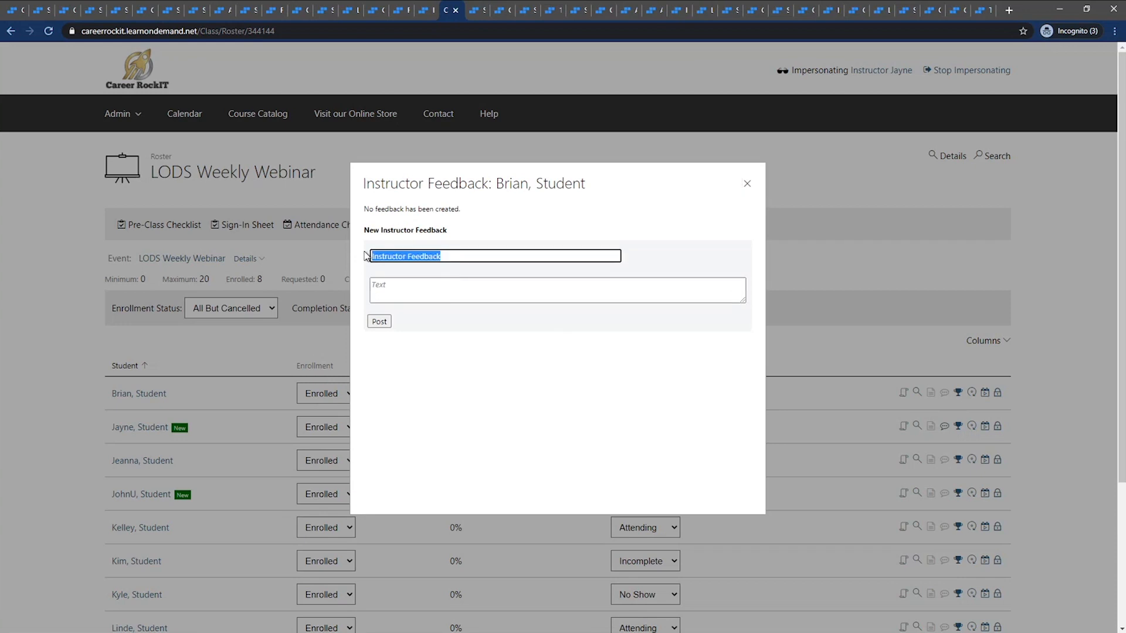
{"action": "left_click", "coordinate": [420, 290]}
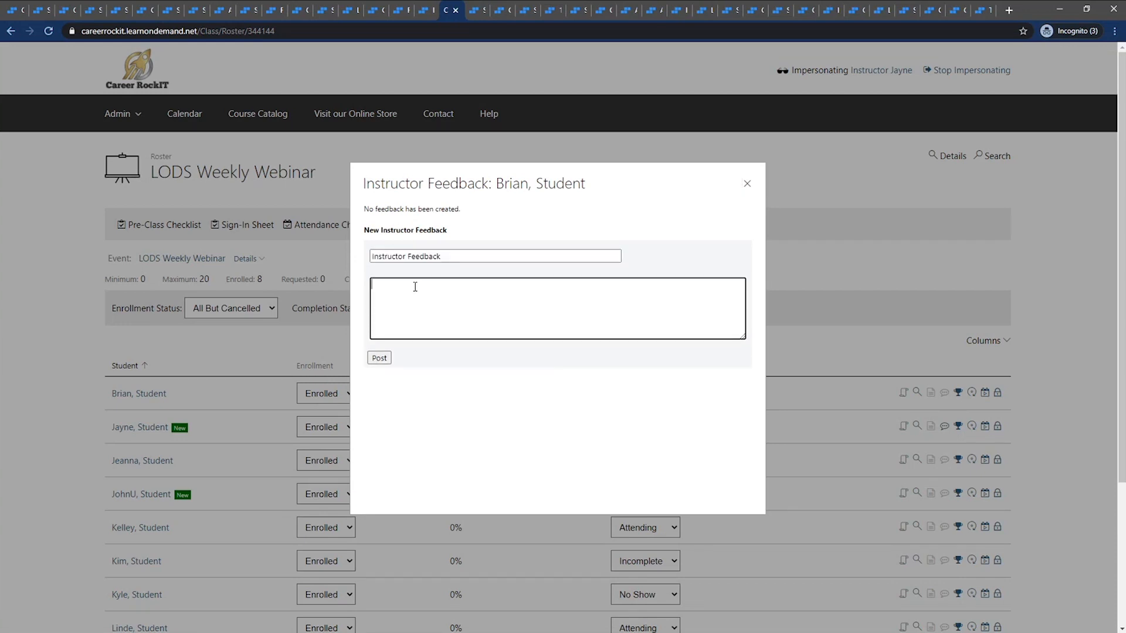
{"action": "type", "text": "Add information"}
{"action": "left_click", "coordinate": [380, 361]}
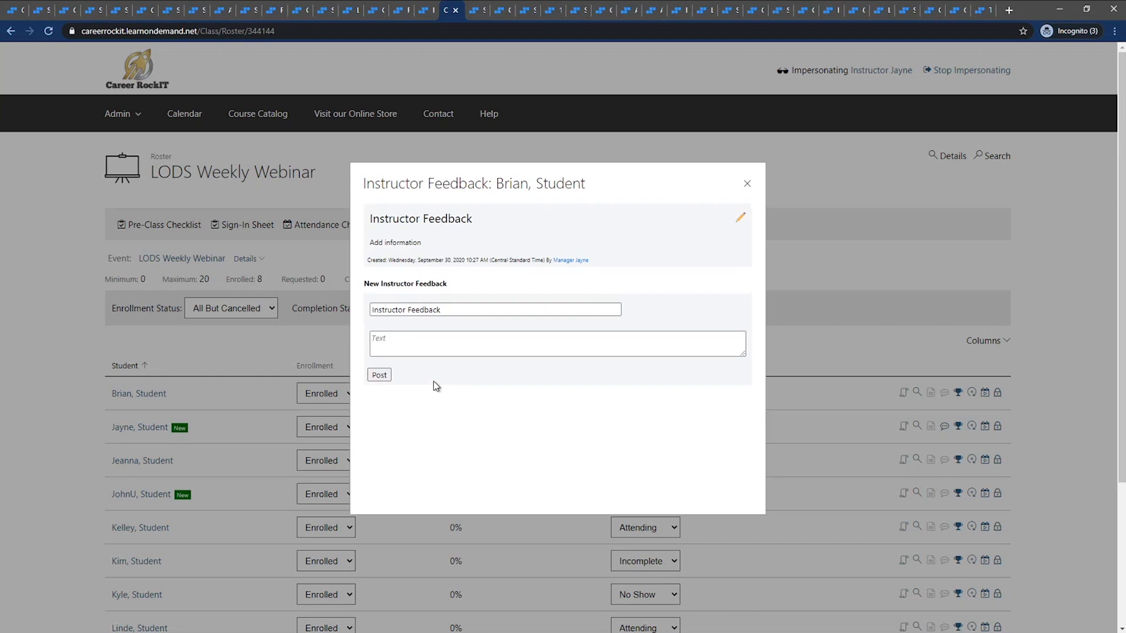
{"action": "left_click", "coordinate": [747, 184]}
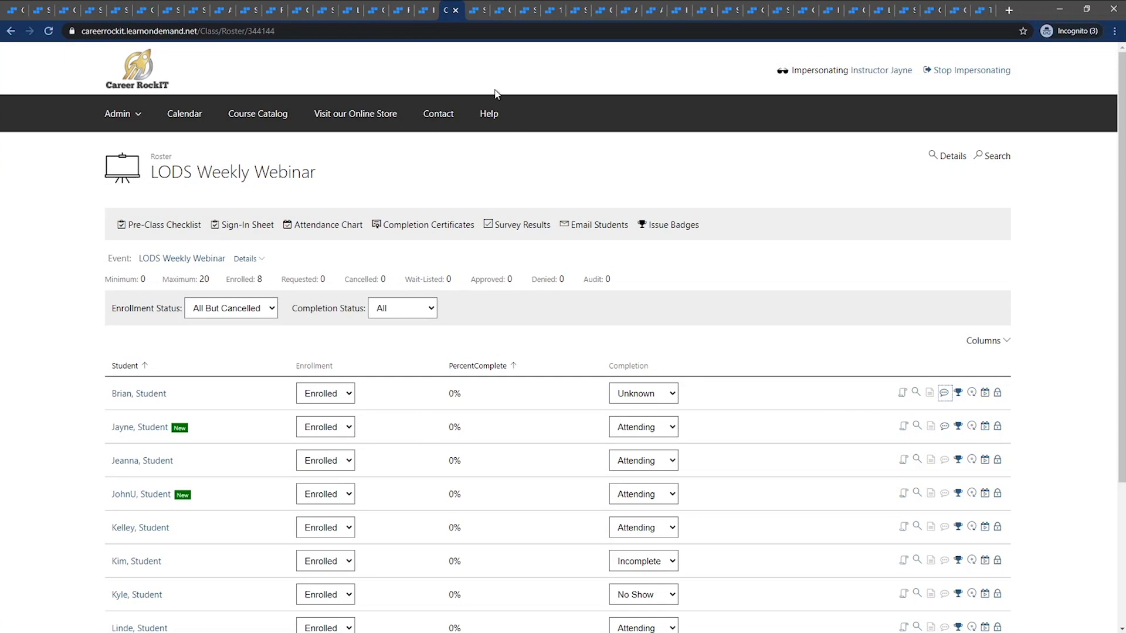
{"action": "left_click", "coordinate": [952, 71]}
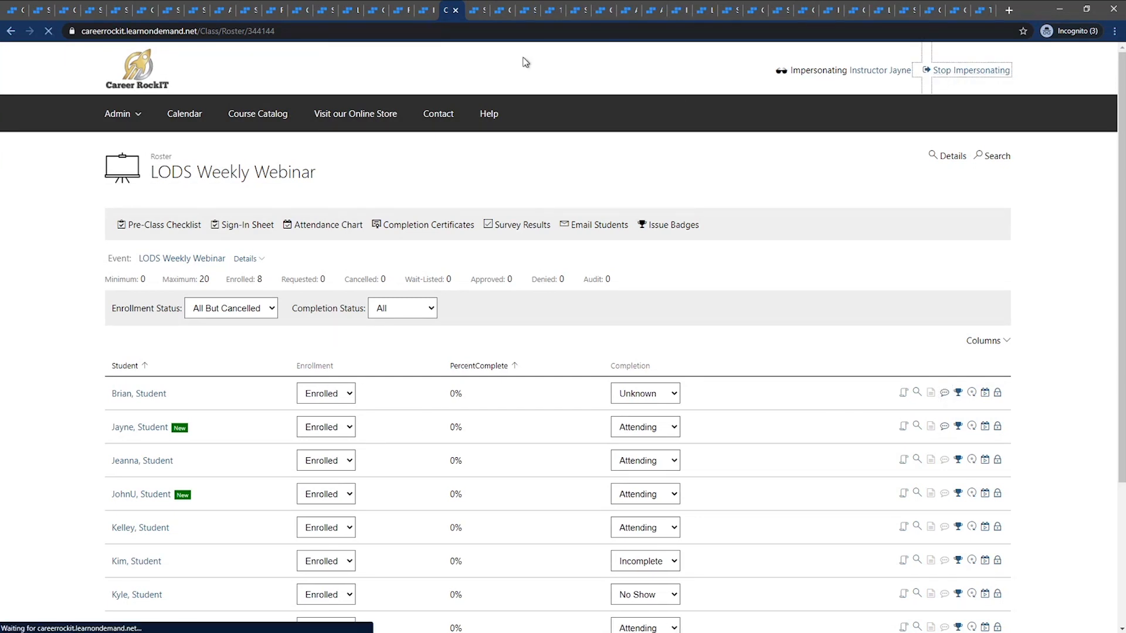
Impersonate the student who has the instructor feedback viewing role and reload that student's LODS Weekly Webinar enrollment
{"action": "left_click", "coordinate": [478, 13]}
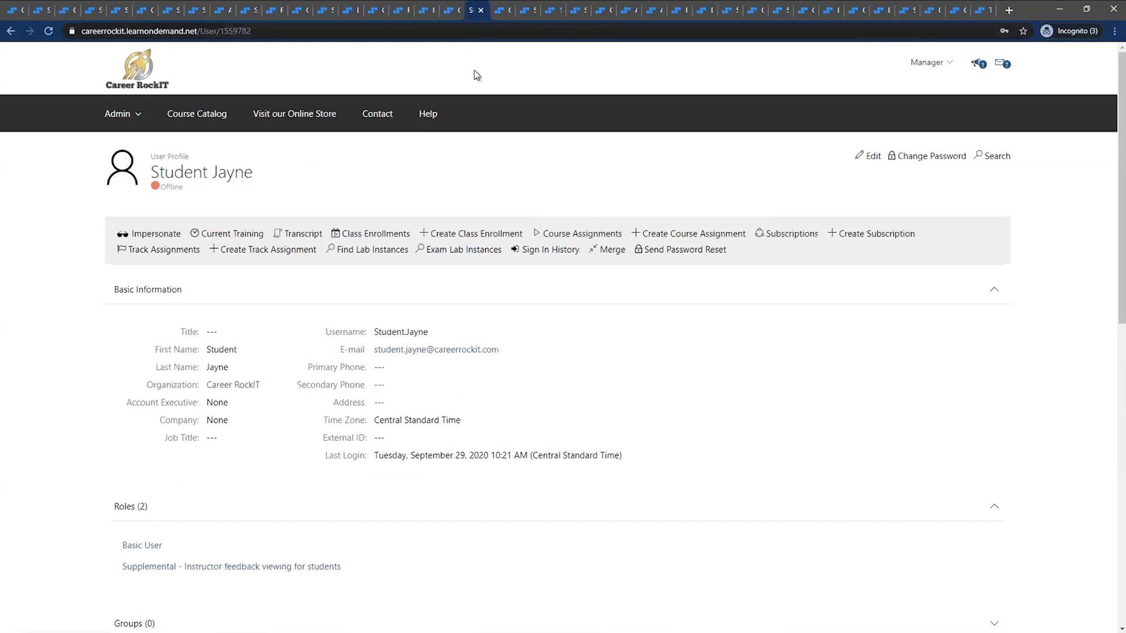
{"action": "left_click", "coordinate": [153, 233]}
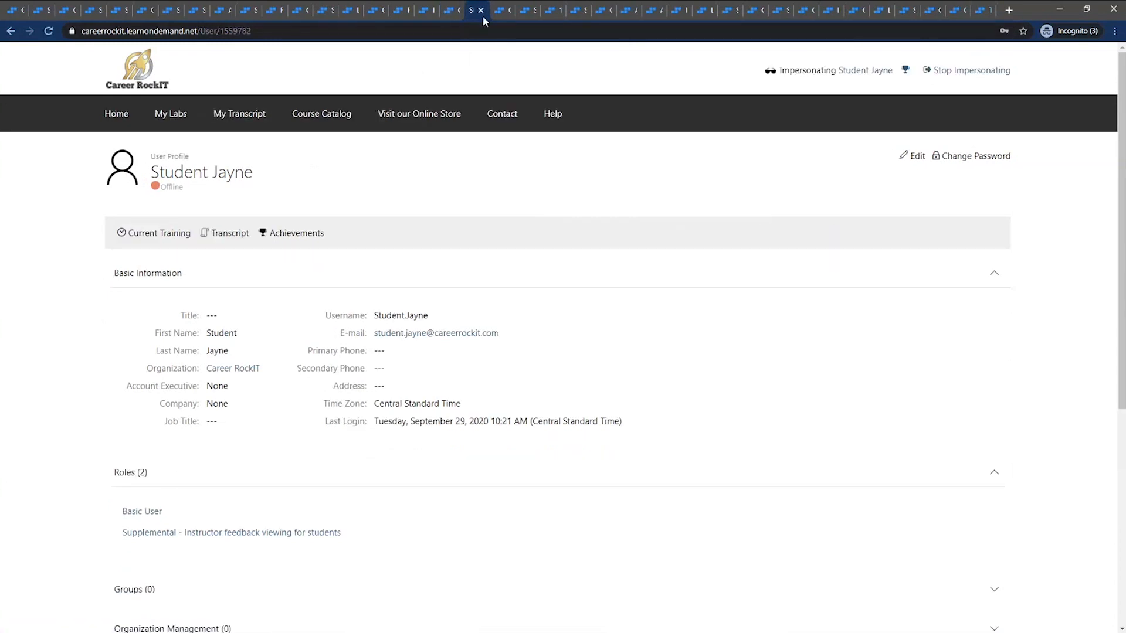
{"action": "left_click", "coordinate": [498, 10]}
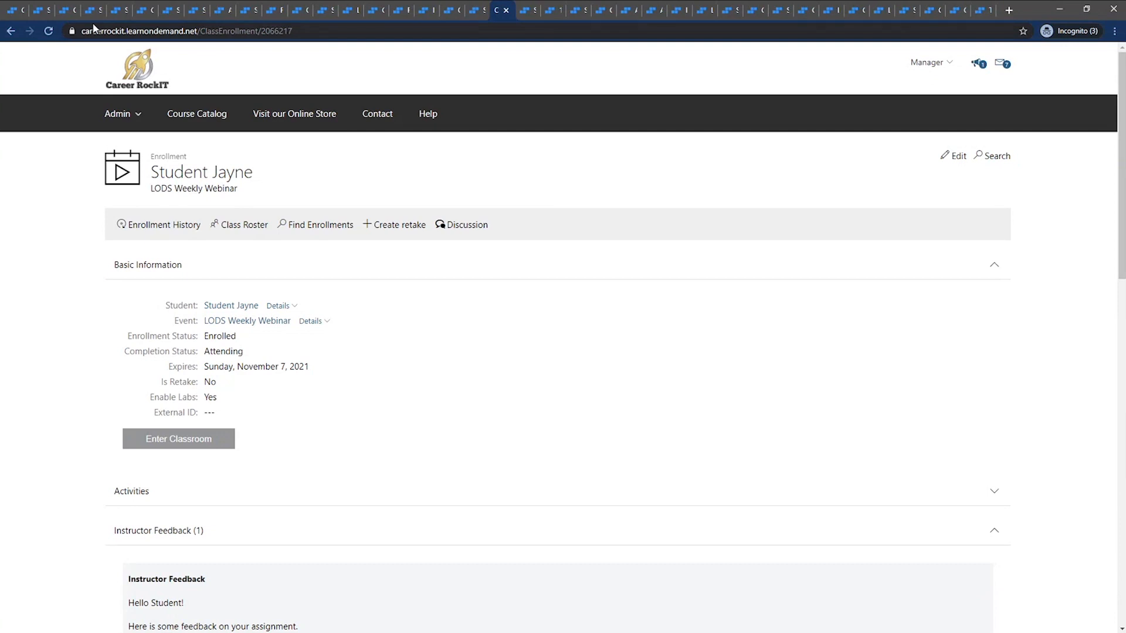
{"action": "left_click", "coordinate": [48, 30]}
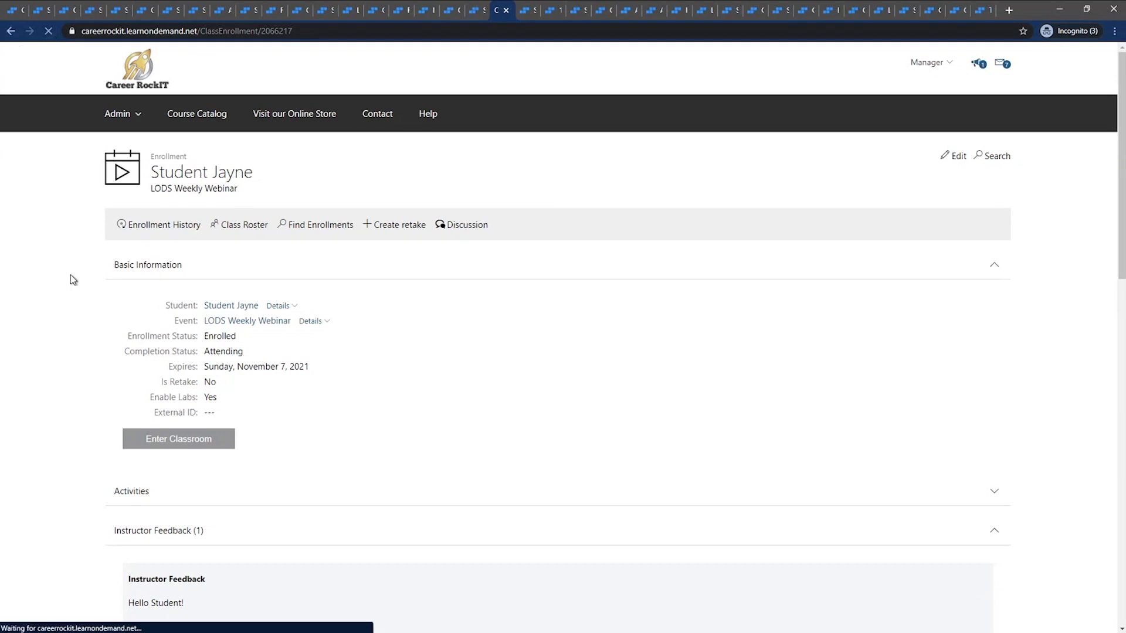
Examine the instructor feedback on the student's LODS Weekly Webinar enrollment and stop impersonating the student
{"action": "scroll", "coordinate": [68, 279], "scroll_direction": "down", "scroll_amount": 5}
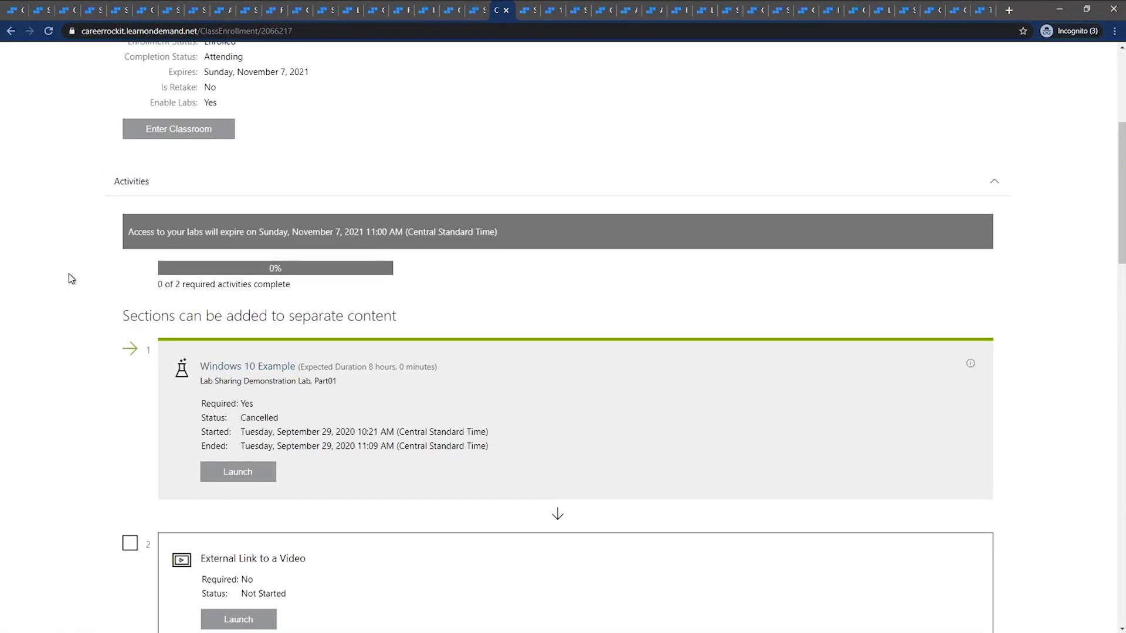
{"action": "scroll", "coordinate": [69, 279], "scroll_direction": "down", "scroll_amount": 10}
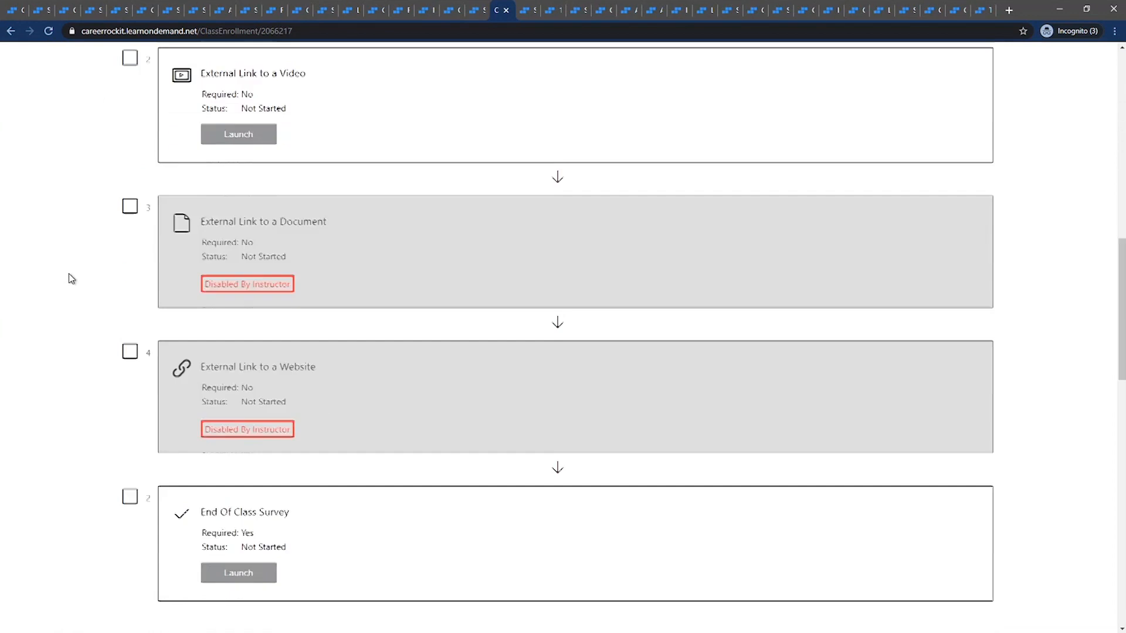
{"action": "scroll", "coordinate": [69, 279], "scroll_direction": "down", "scroll_amount": 8}
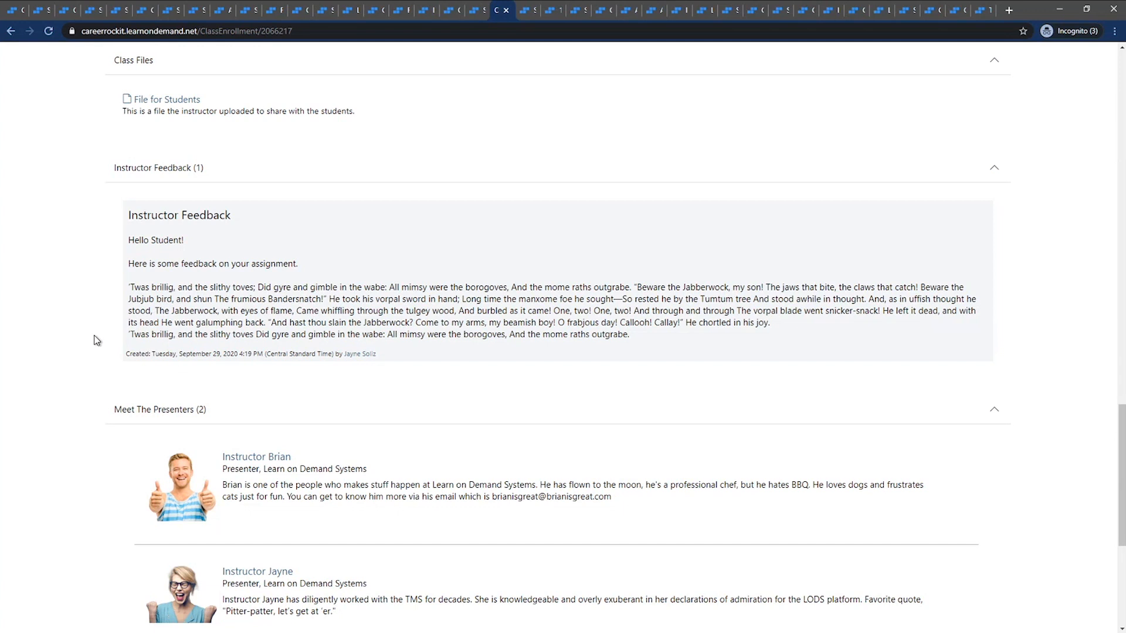
{"action": "scroll", "coordinate": [96, 339], "scroll_direction": "up", "scroll_amount": 13}
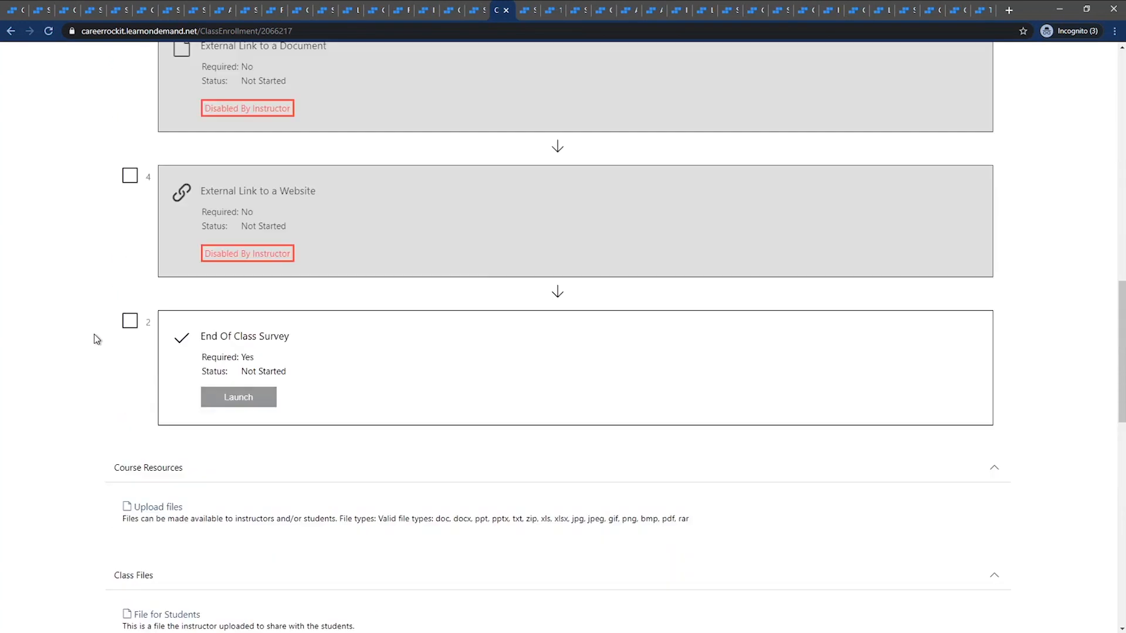
{"action": "scroll", "coordinate": [471, 263], "scroll_direction": "up", "scroll_amount": 10}
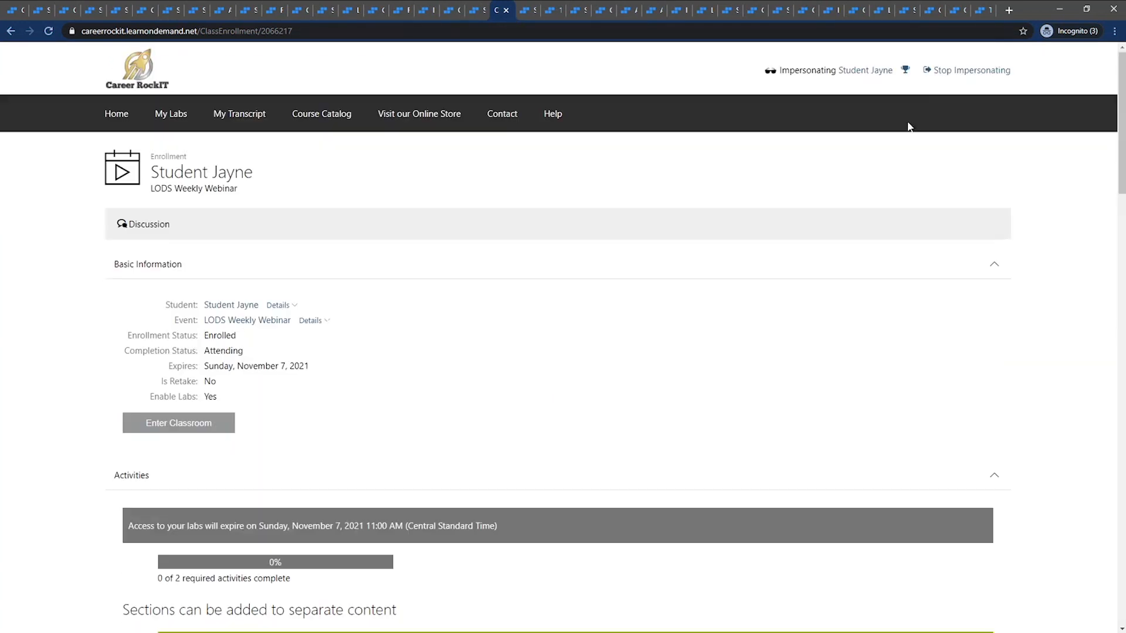
{"action": "left_click", "coordinate": [938, 76]}
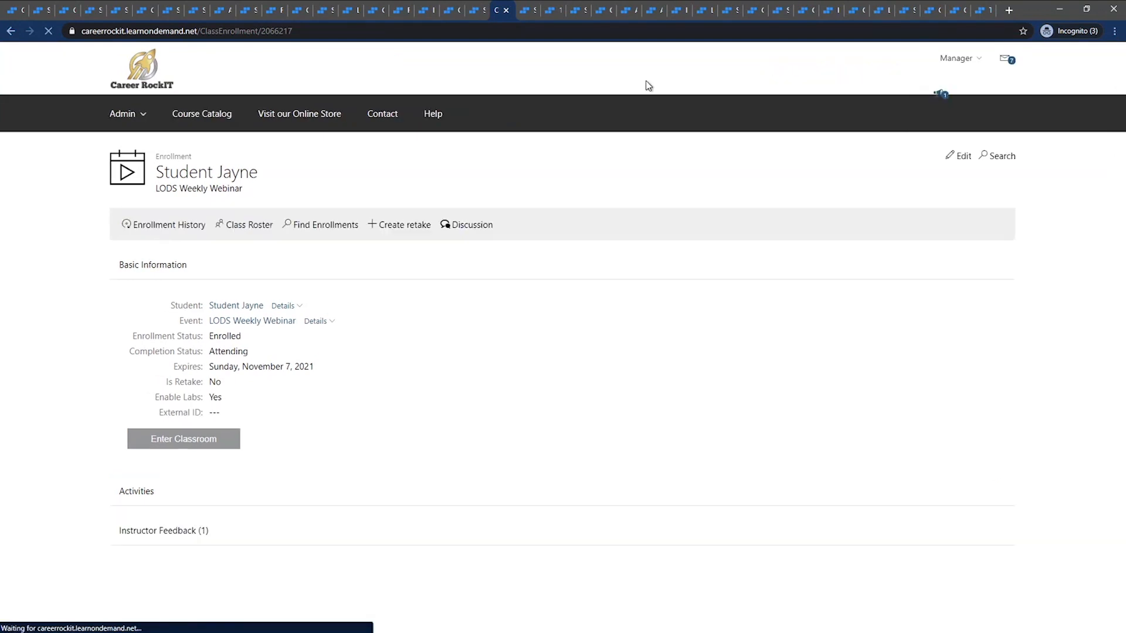
Search for all instructor feedback from Site Administration without filter values and examine the available output options
{"action": "left_click", "coordinate": [526, 12]}
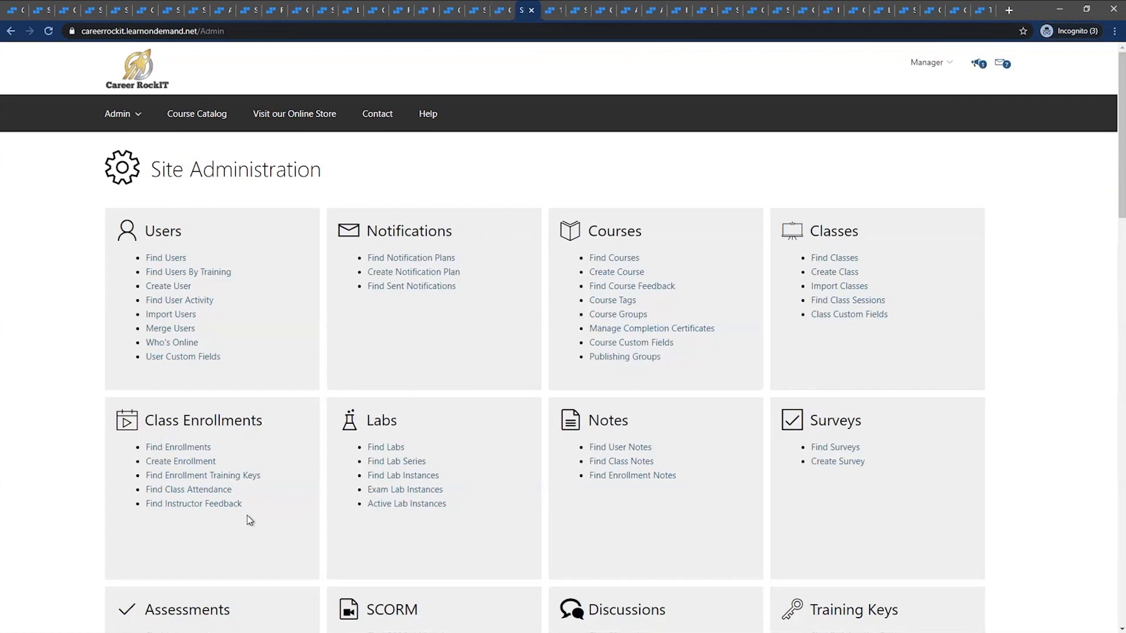
{"action": "left_click_drag", "start_coordinate": [251, 506], "coordinate": [169, 511]}
{"action": "left_click", "coordinate": [194, 509]}
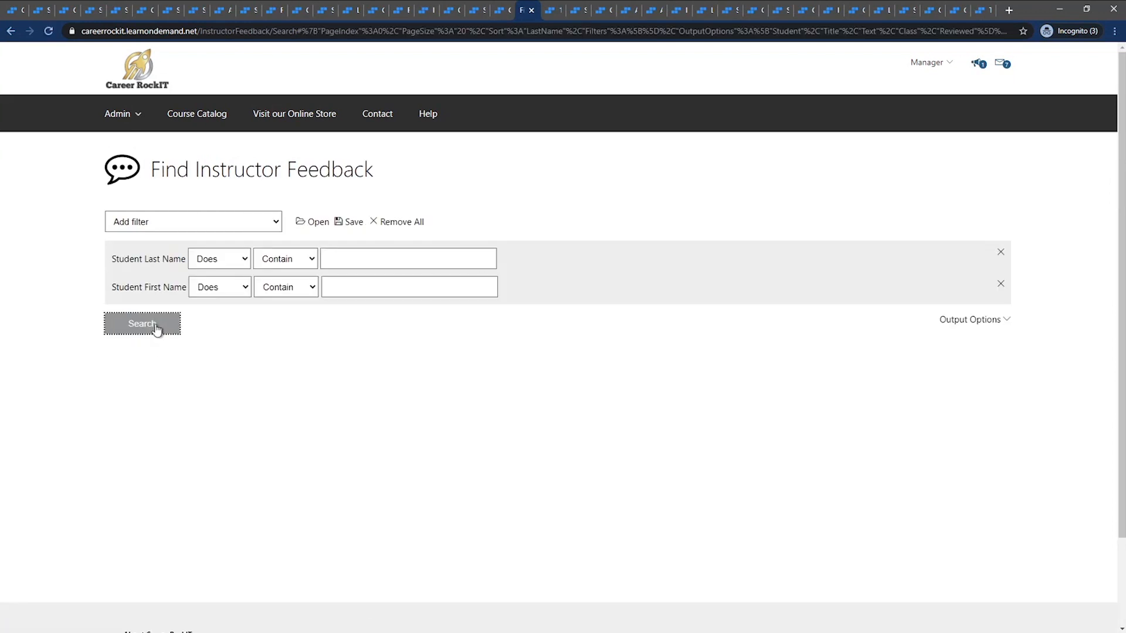
{"action": "left_click", "coordinate": [156, 329]}
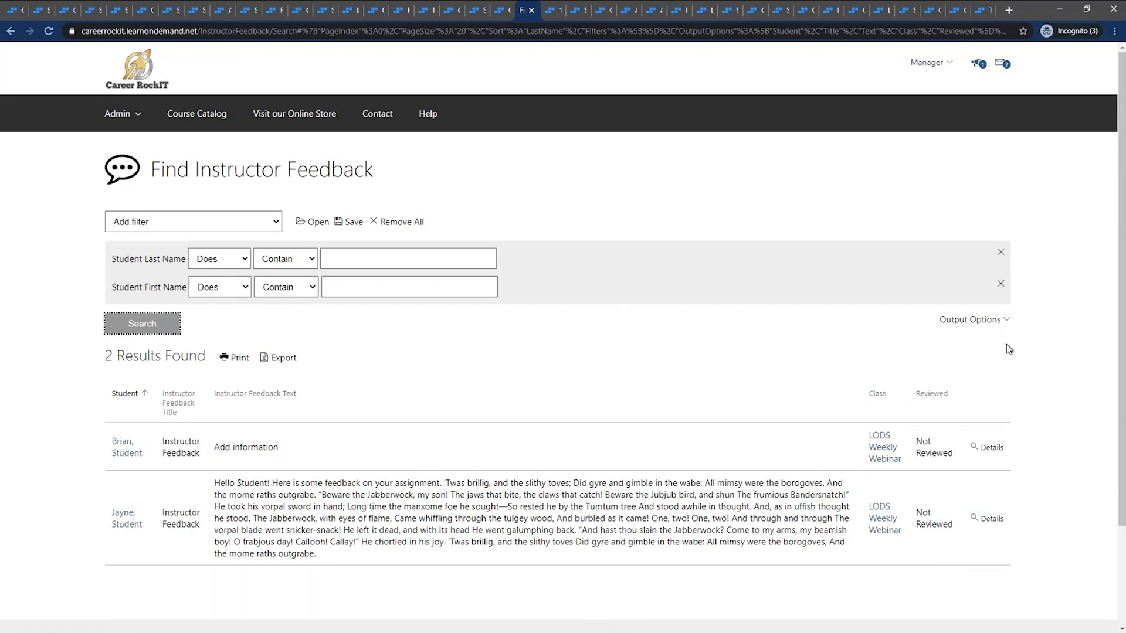
{"action": "left_click", "coordinate": [988, 321]}
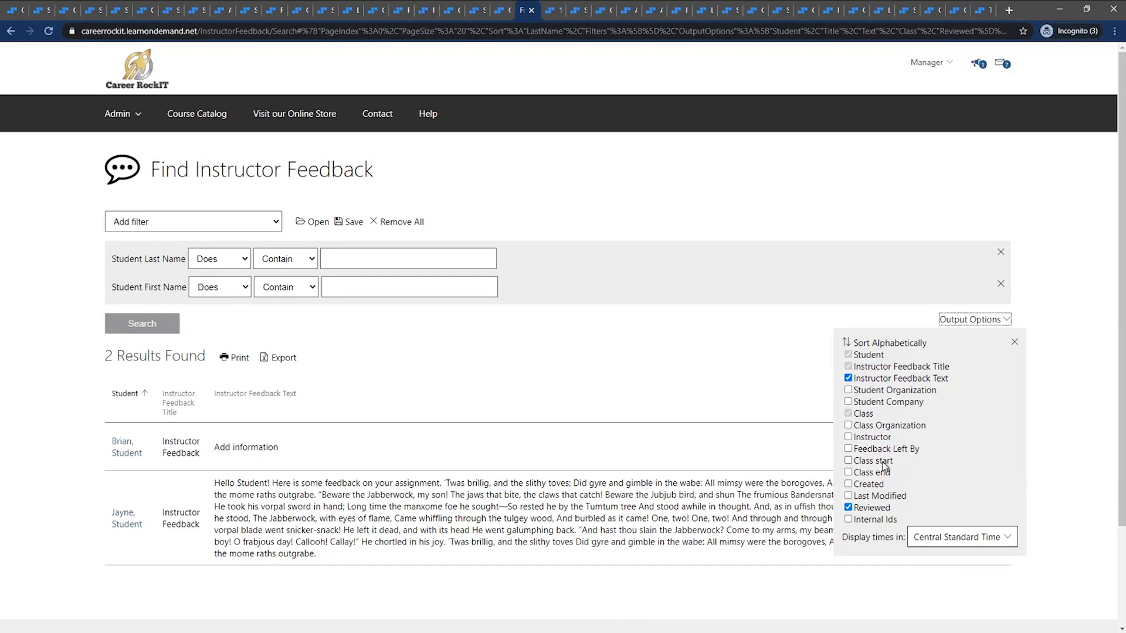
{"action": "left_click", "coordinate": [758, 348]}
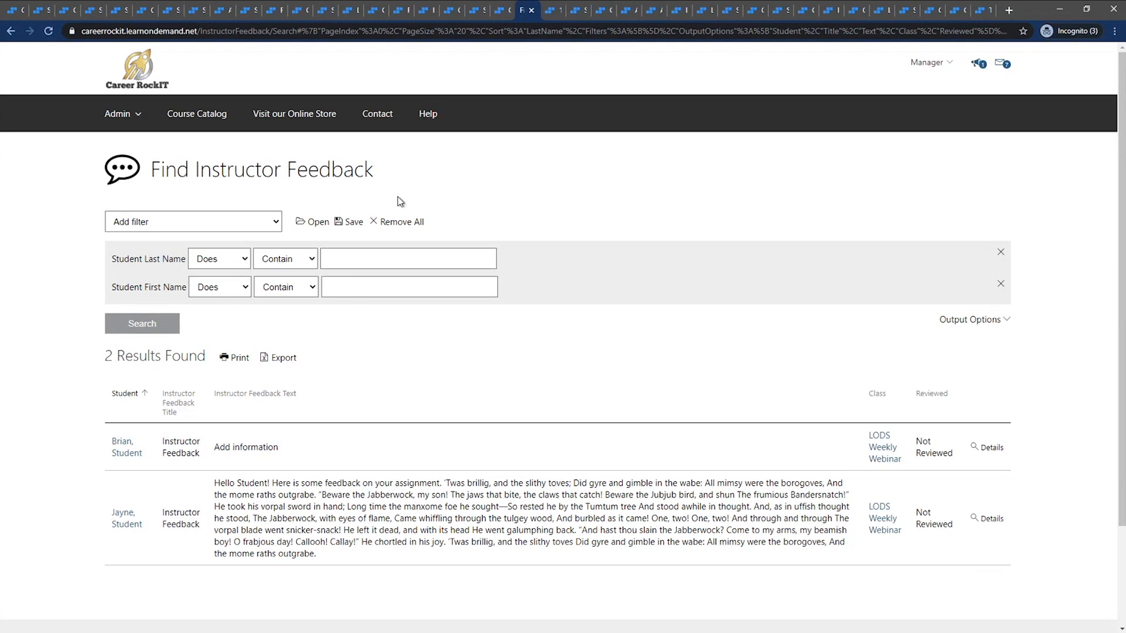
Leave the instructor feedback search and bring up the 10994A Data Analysis Fundamentals using Excel class
{"action": "left_click", "coordinate": [139, 66]}
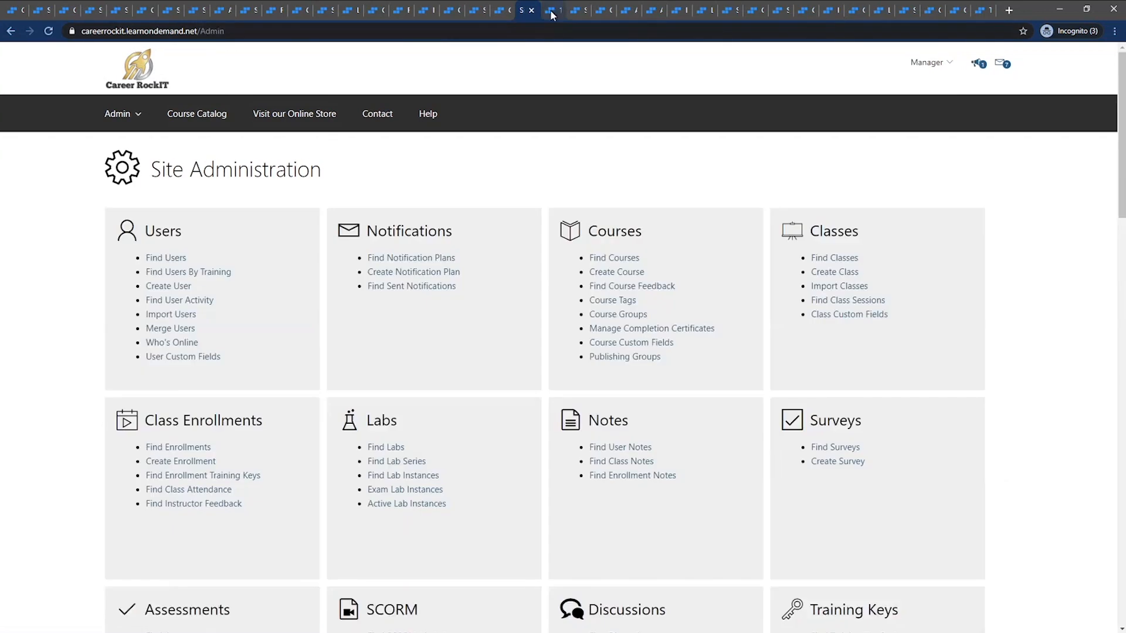
{"action": "left_click", "coordinate": [550, 10]}
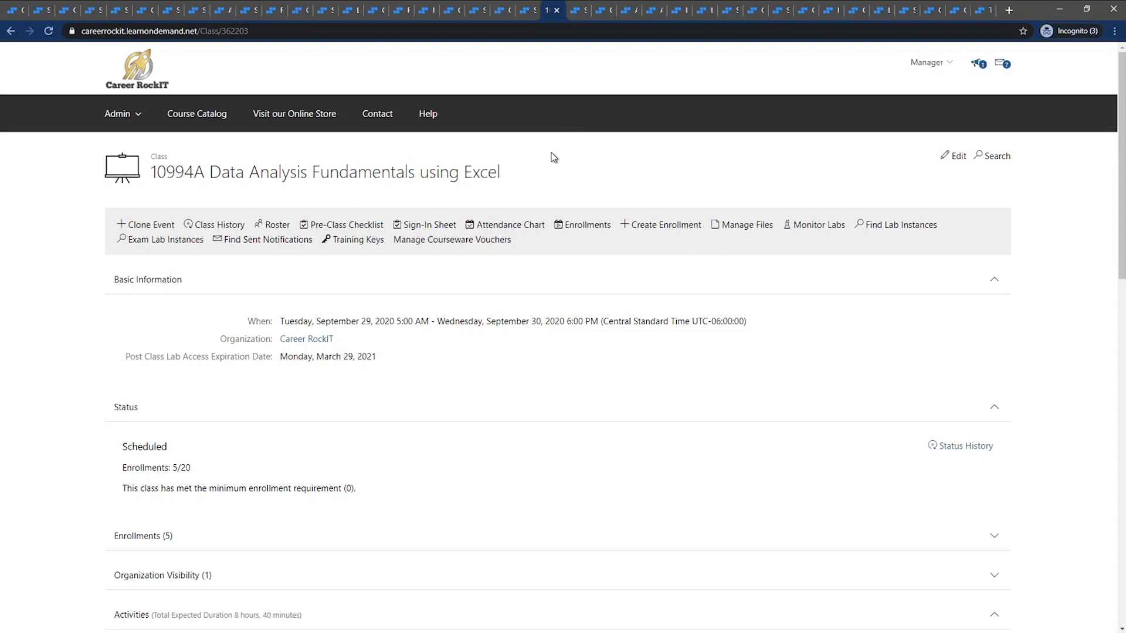
Impersonate the student from the user profile and reload that student's 10994A Data Analysis Fundamentals using Excel enrollment
{"action": "left_click", "coordinate": [580, 12]}
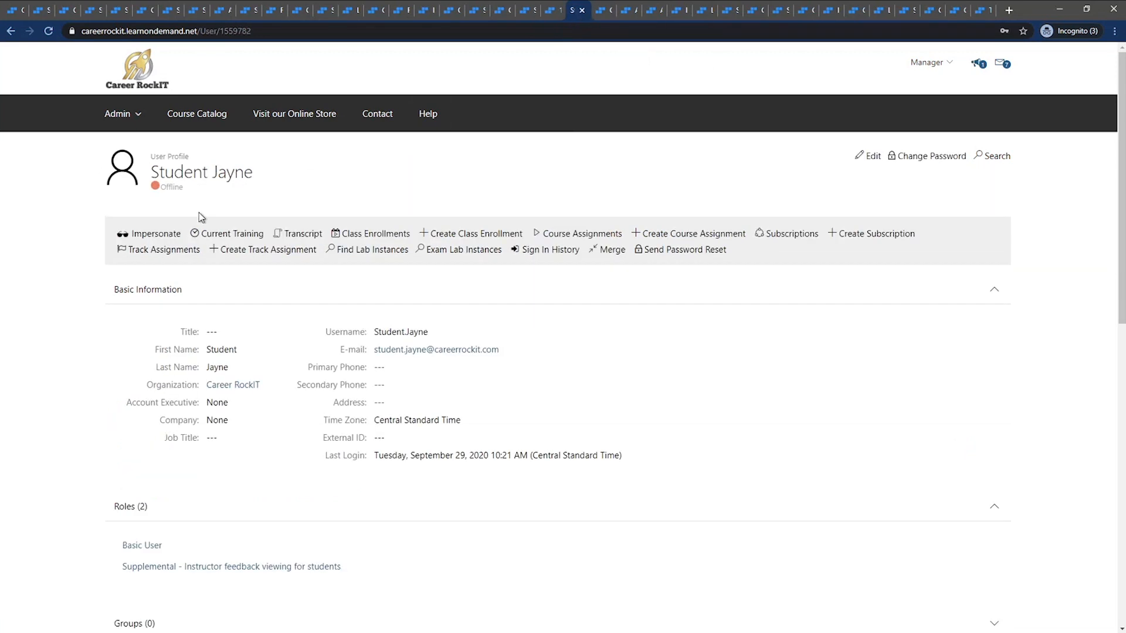
{"action": "left_click", "coordinate": [175, 236]}
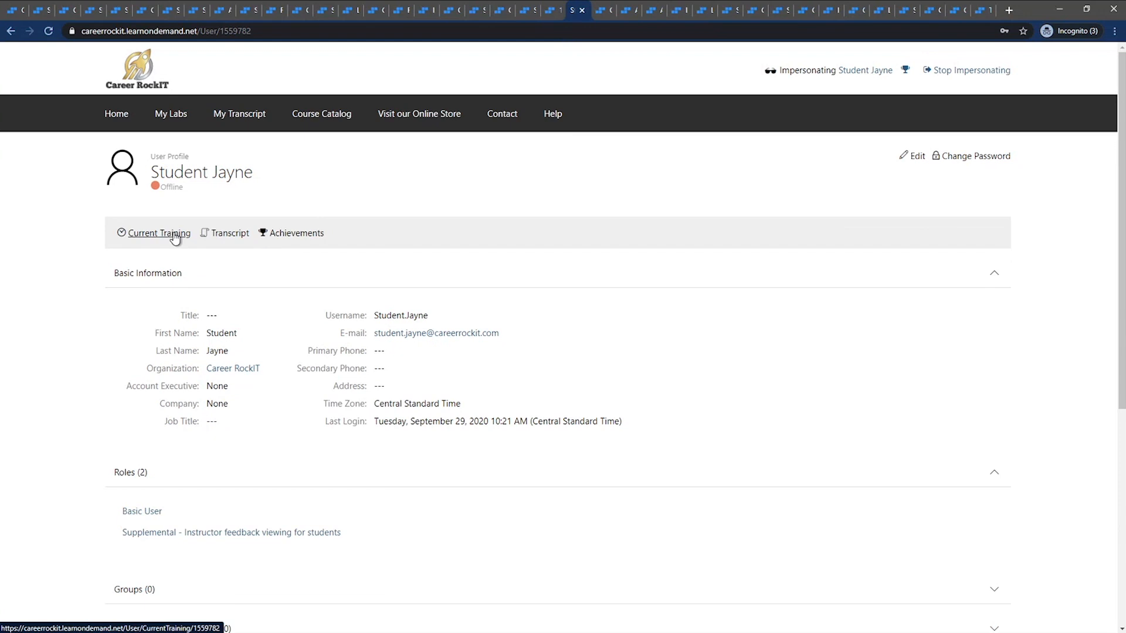
{"action": "left_click", "coordinate": [603, 10]}
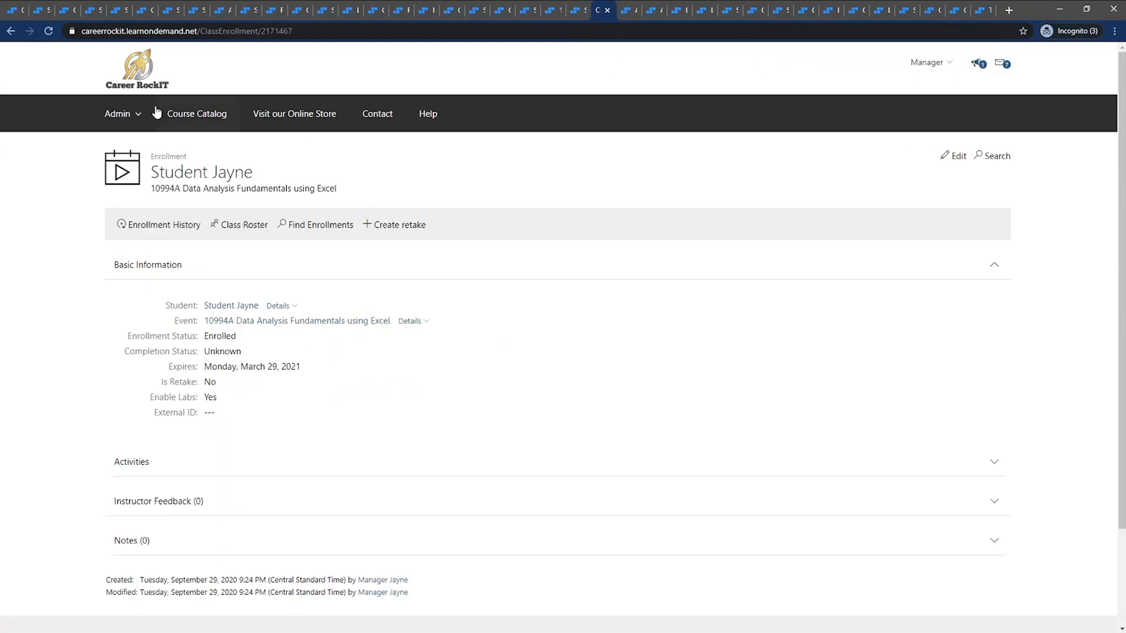
{"action": "left_click", "coordinate": [48, 31]}
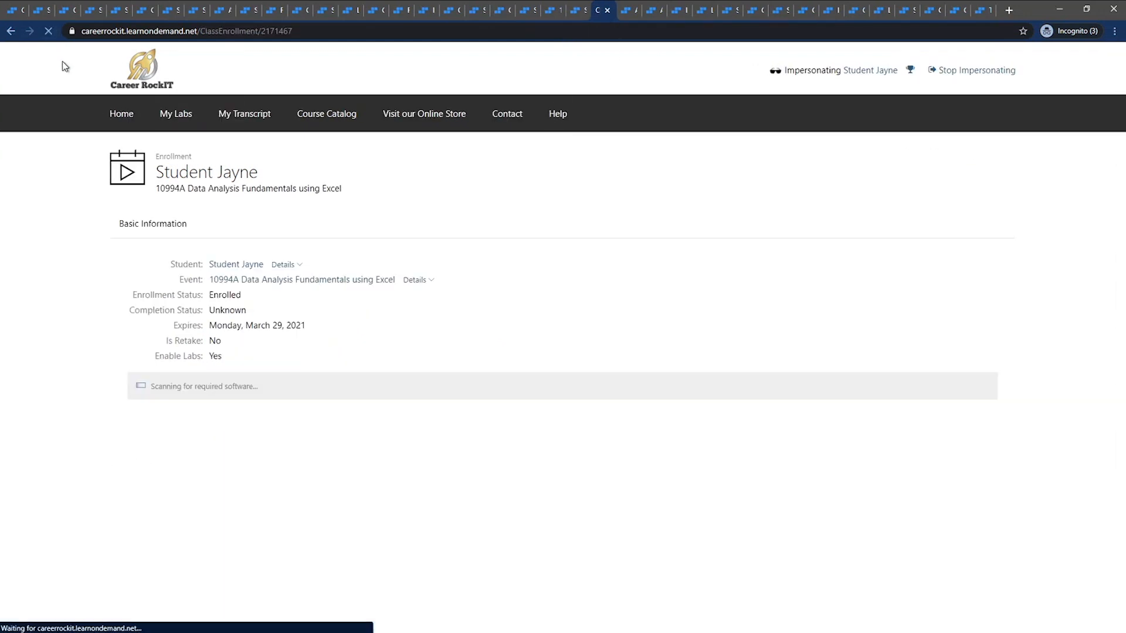
Access the enrollment's courseware to view the Skillpipe registration page, close that page and stop impersonating the student
{"action": "scroll", "coordinate": [36, 230], "scroll_direction": "down", "scroll_amount": 2}
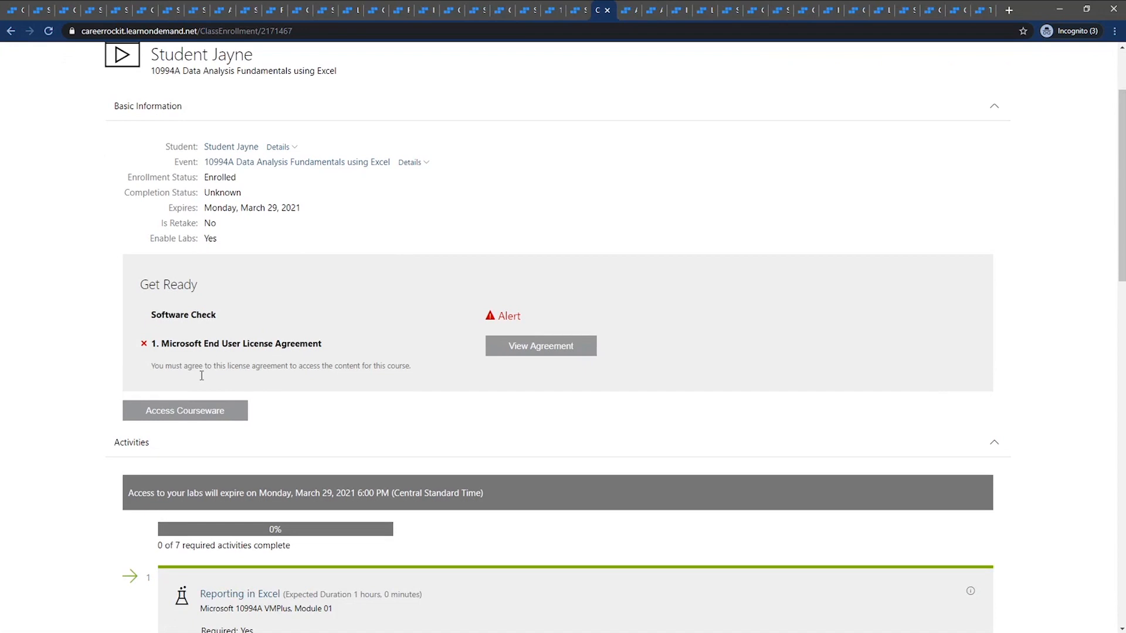
{"action": "left_click", "coordinate": [214, 416]}
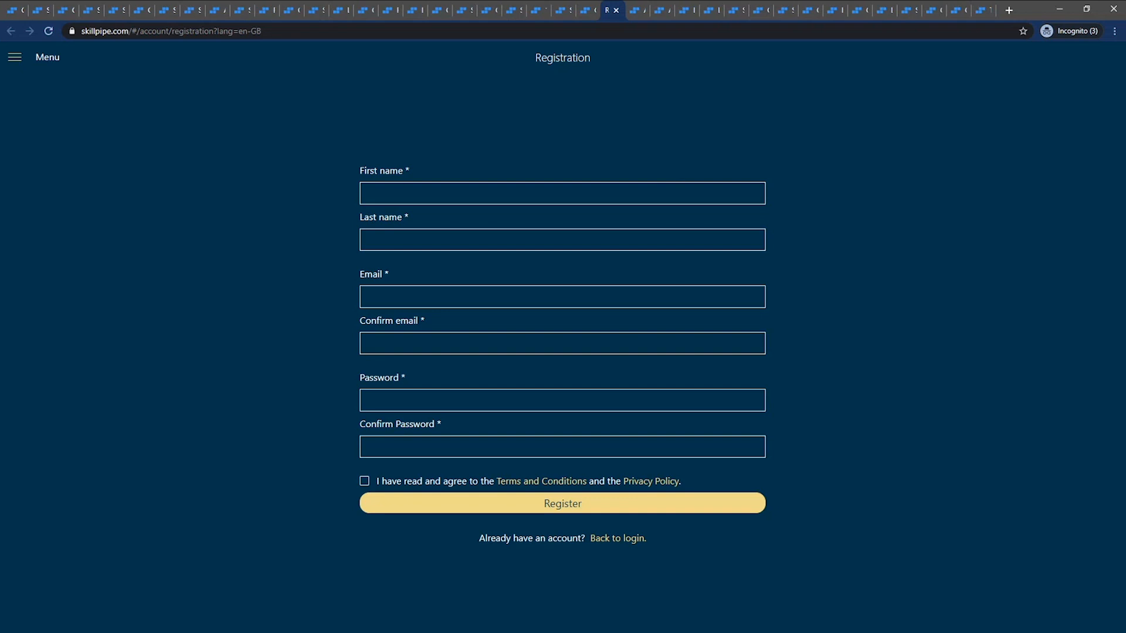
{"action": "left_click", "coordinate": [617, 10]}
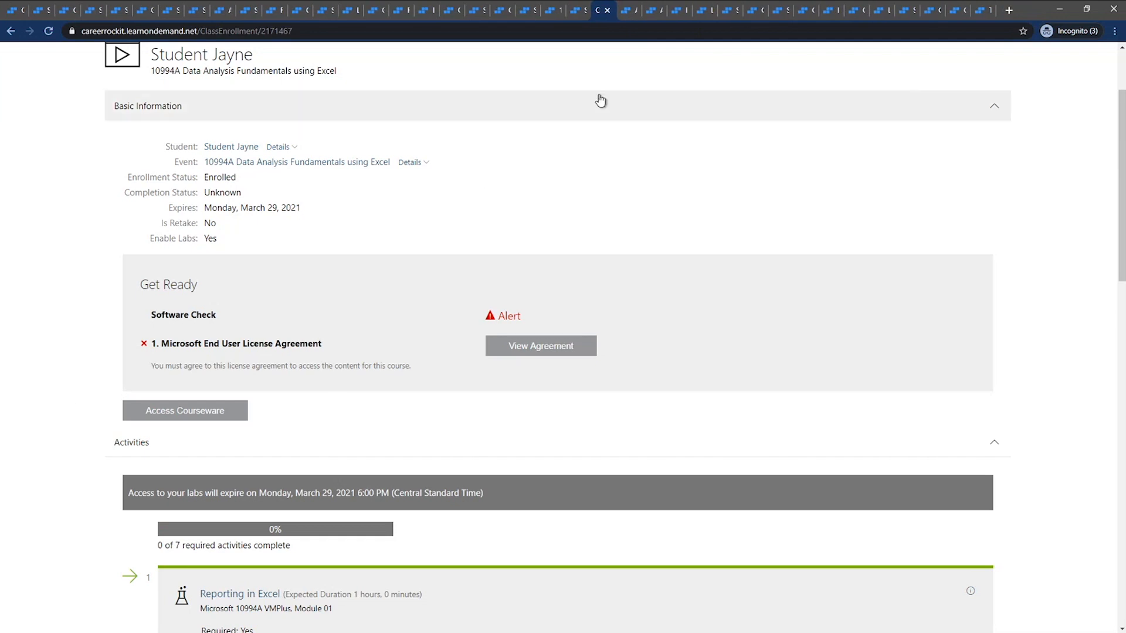
{"action": "scroll", "coordinate": [602, 110], "scroll_direction": "up", "scroll_amount": 1}
{"action": "scroll", "coordinate": [602, 110], "scroll_direction": "up", "scroll_amount": 2}
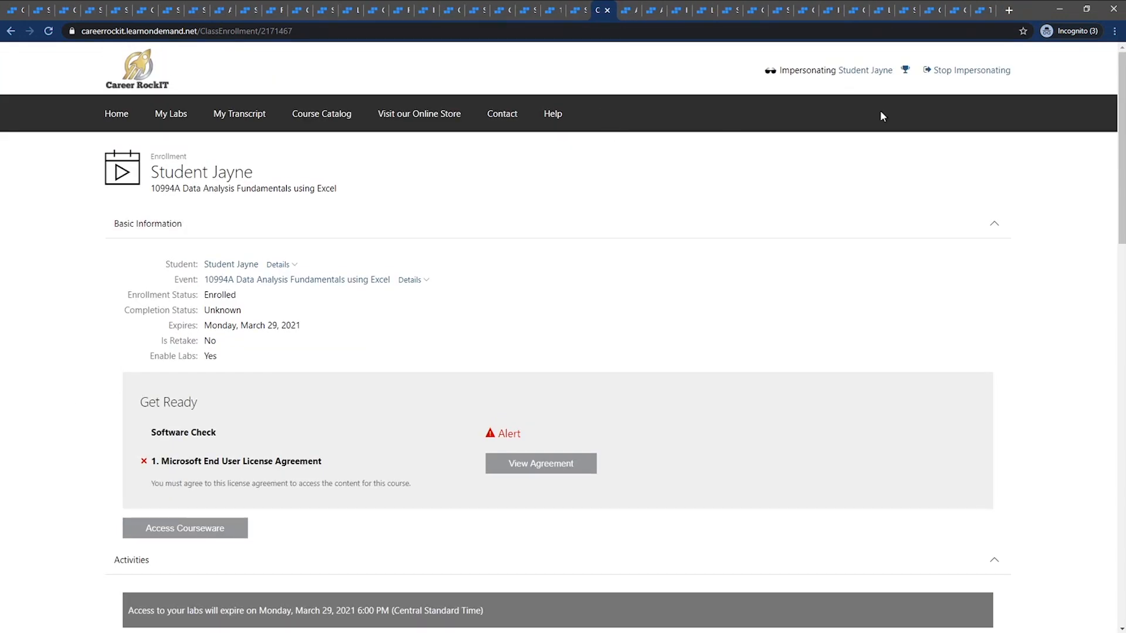
{"action": "left_click", "coordinate": [964, 71]}
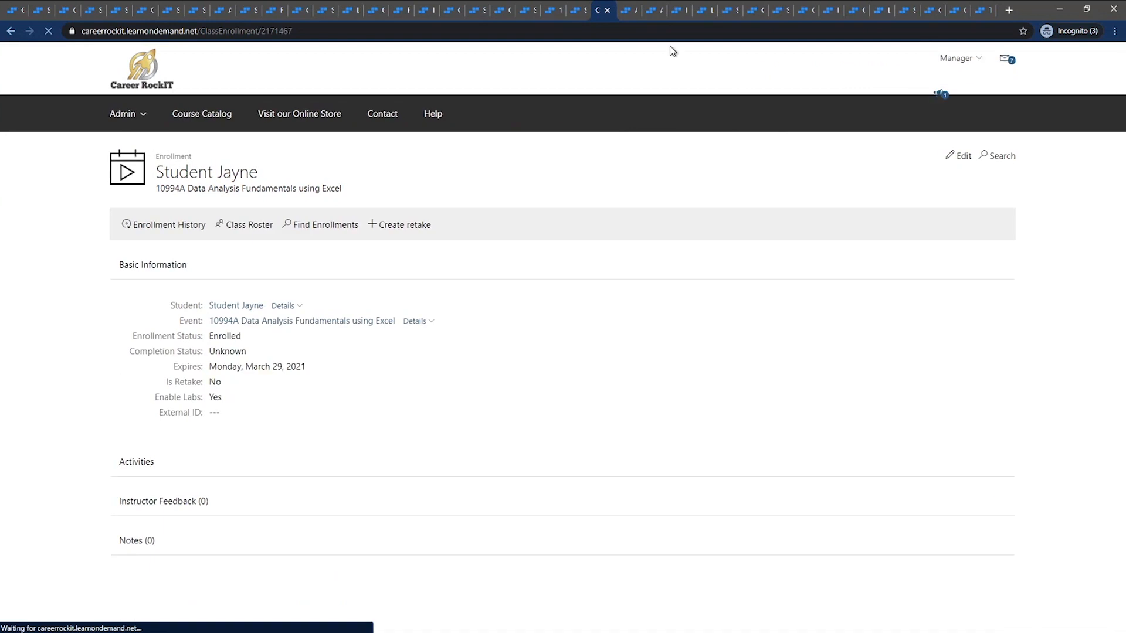
Start adding a resource to the Activity Assignment Sample With Scoring course and examine the valid file types
{"action": "left_click", "coordinate": [626, 11]}
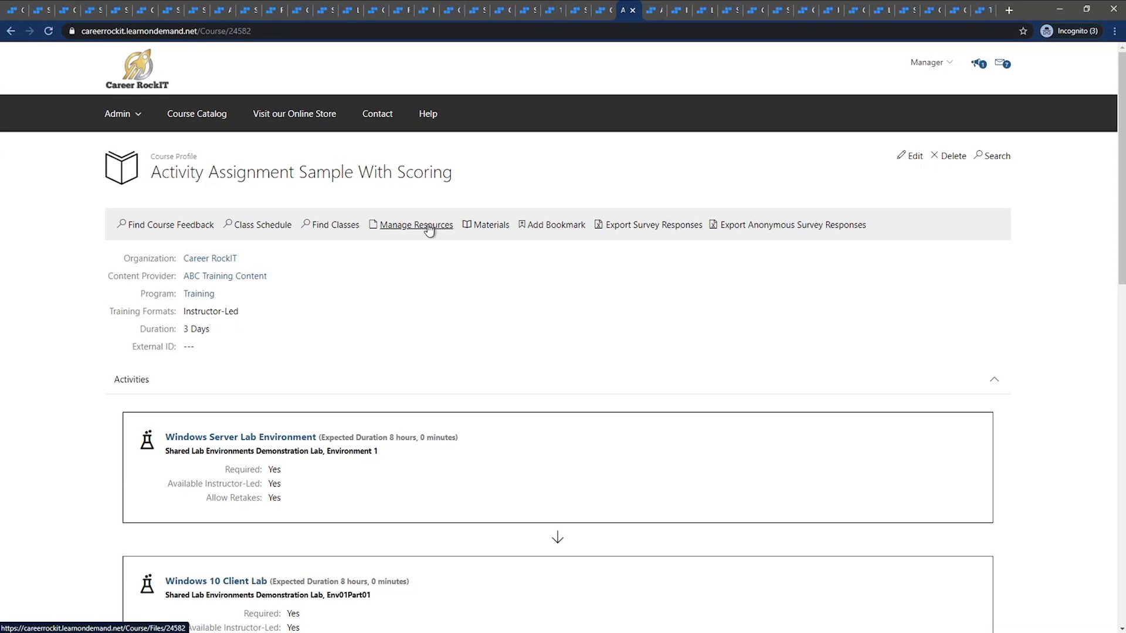
{"action": "left_click", "coordinate": [406, 228]}
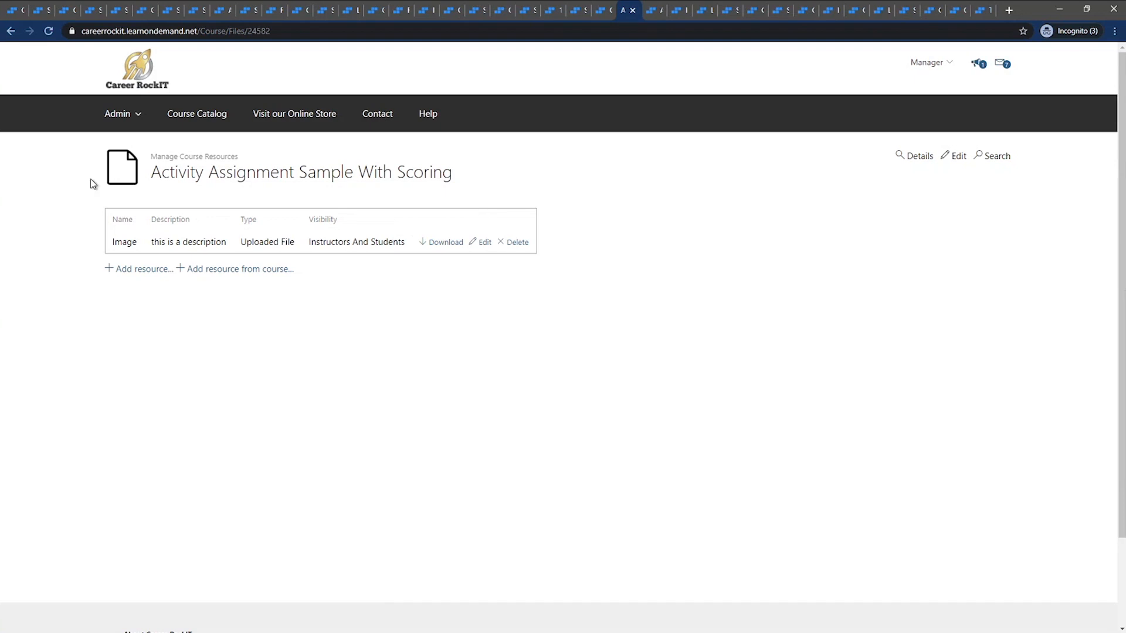
{"action": "left_click", "coordinate": [147, 271]}
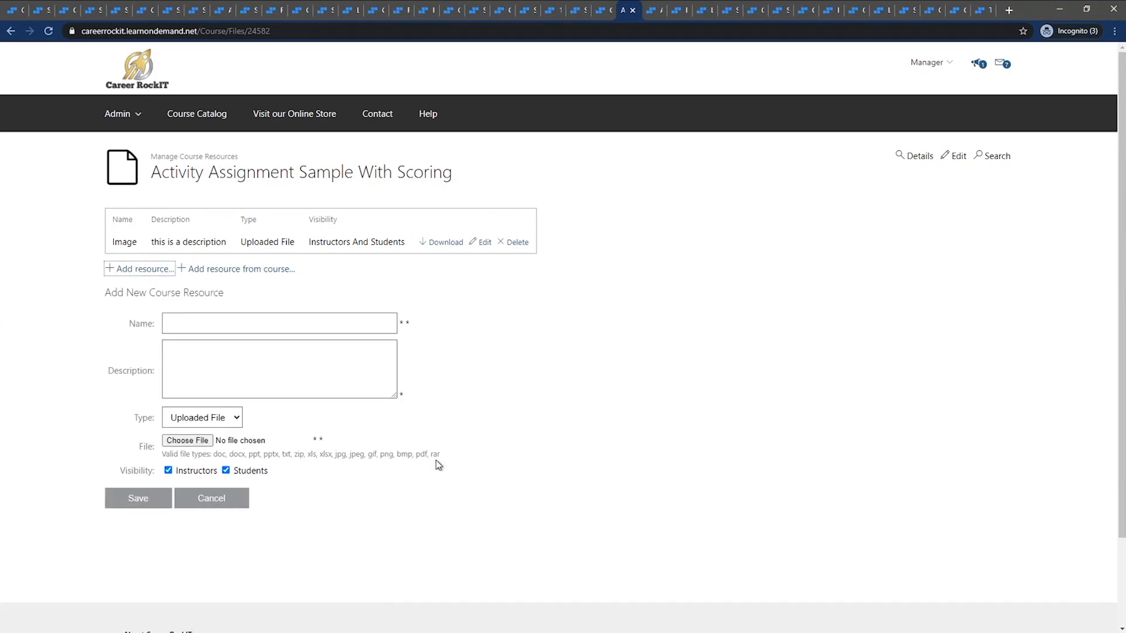
{"action": "left_click_drag", "start_coordinate": [440, 455], "coordinate": [211, 455]}
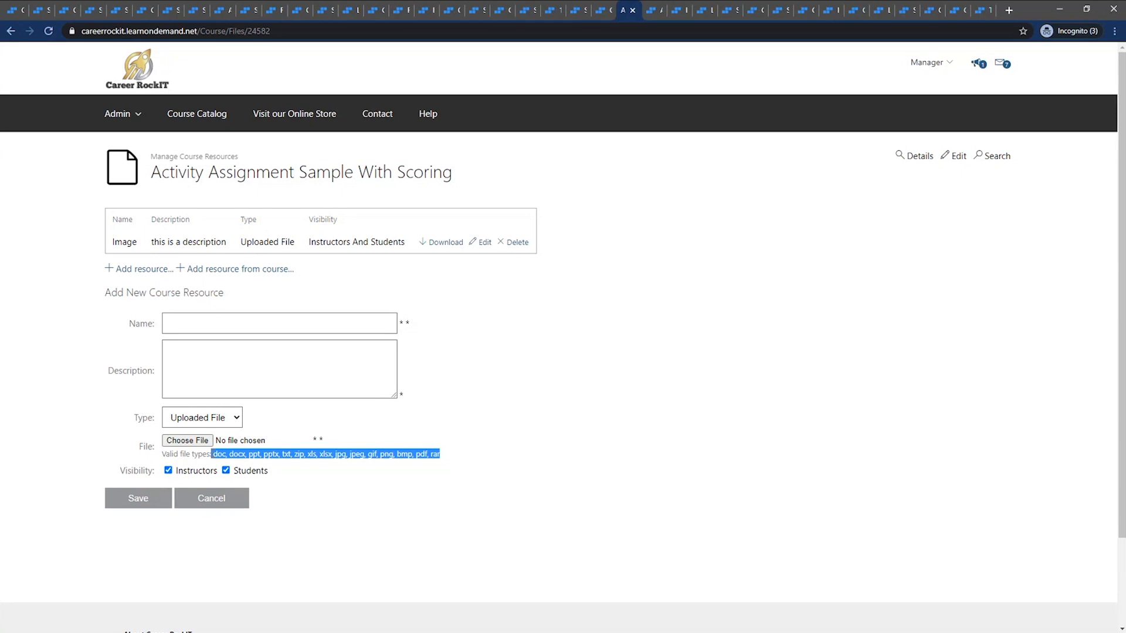
{"action": "left_click_drag", "start_coordinate": [211, 455], "coordinate": [215, 456]}
{"action": "left_click", "coordinate": [350, 506]}
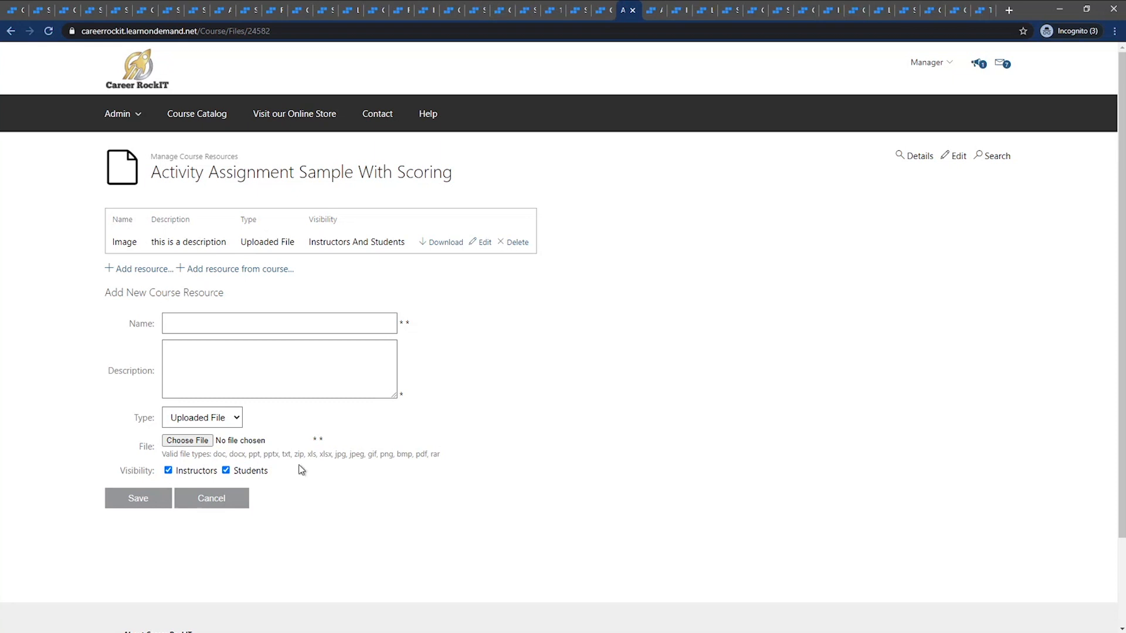
Attach the Be One with the Data A draft document to the new course resource and enter the description "this is a description"
{"action": "left_click", "coordinate": [202, 442]}
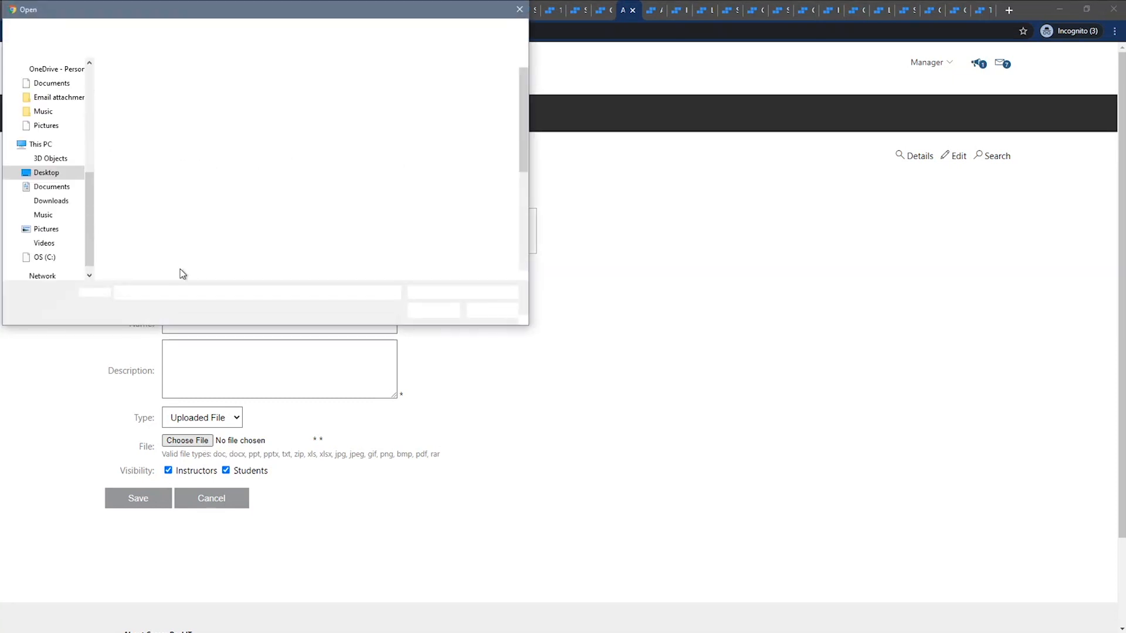
{"action": "left_click", "coordinate": [141, 169]}
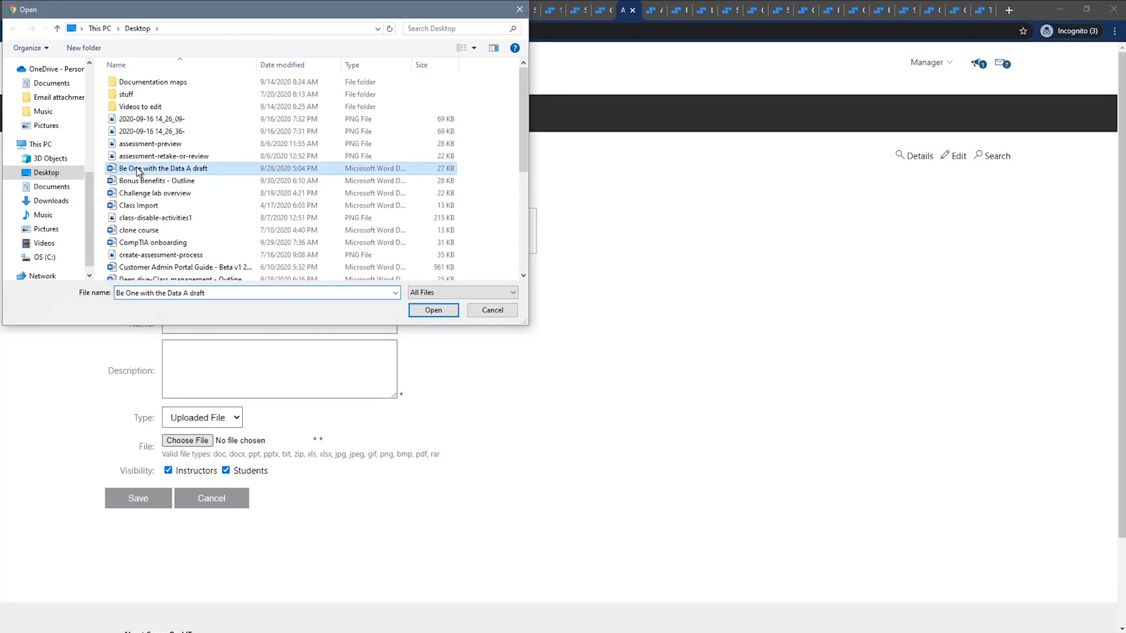
{"action": "left_click", "coordinate": [420, 314]}
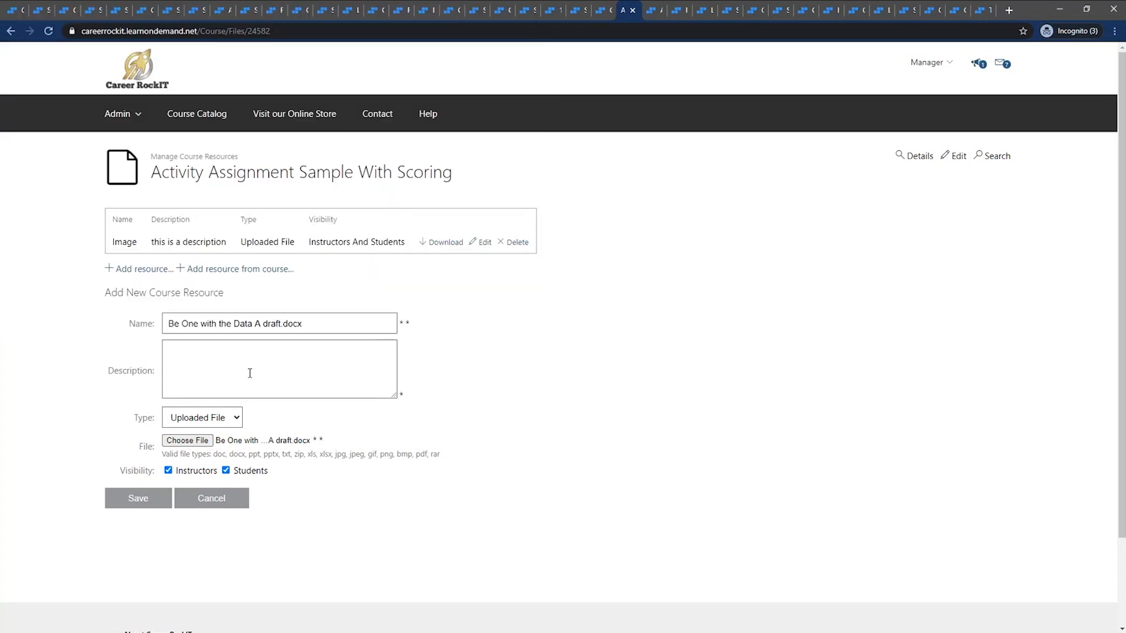
{"action": "left_click", "coordinate": [210, 353]}
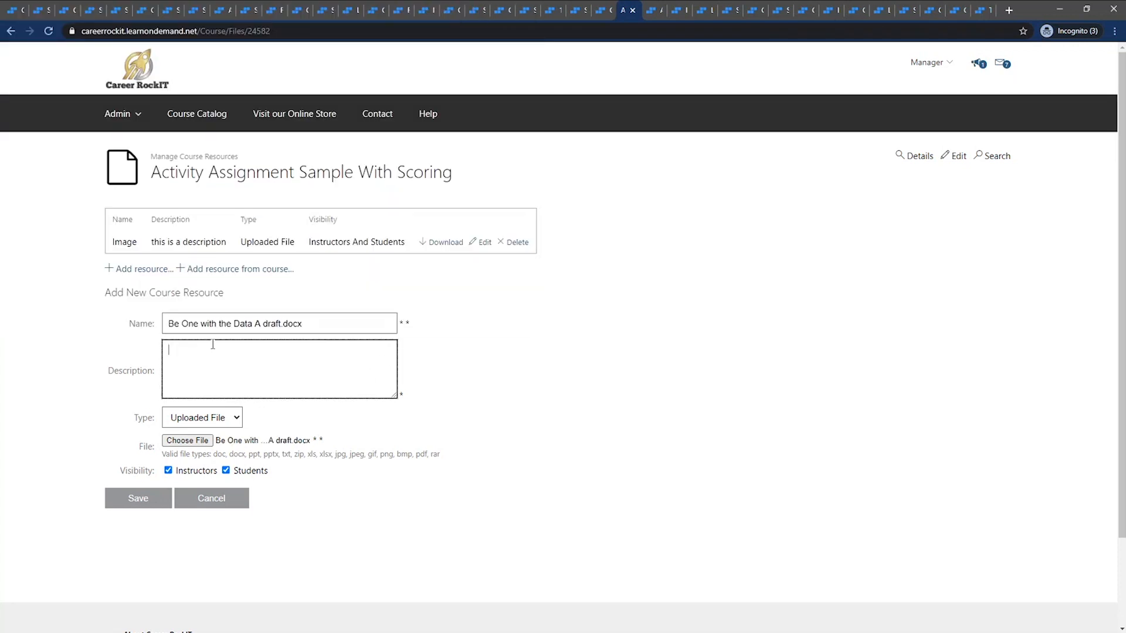
{"action": "type", "text": "this is a description"}
Save the course resource with visibility for Instructors and Students, and return to the course profile
{"action": "left_click", "coordinate": [227, 471]}
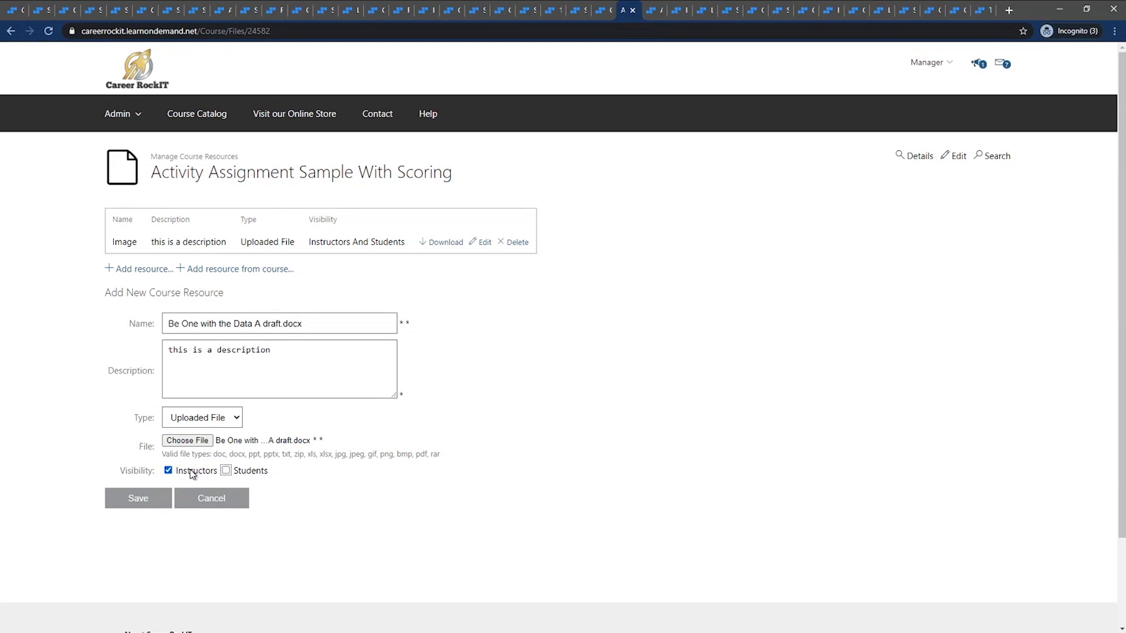
{"action": "left_click", "coordinate": [227, 471]}
{"action": "left_click", "coordinate": [170, 471]}
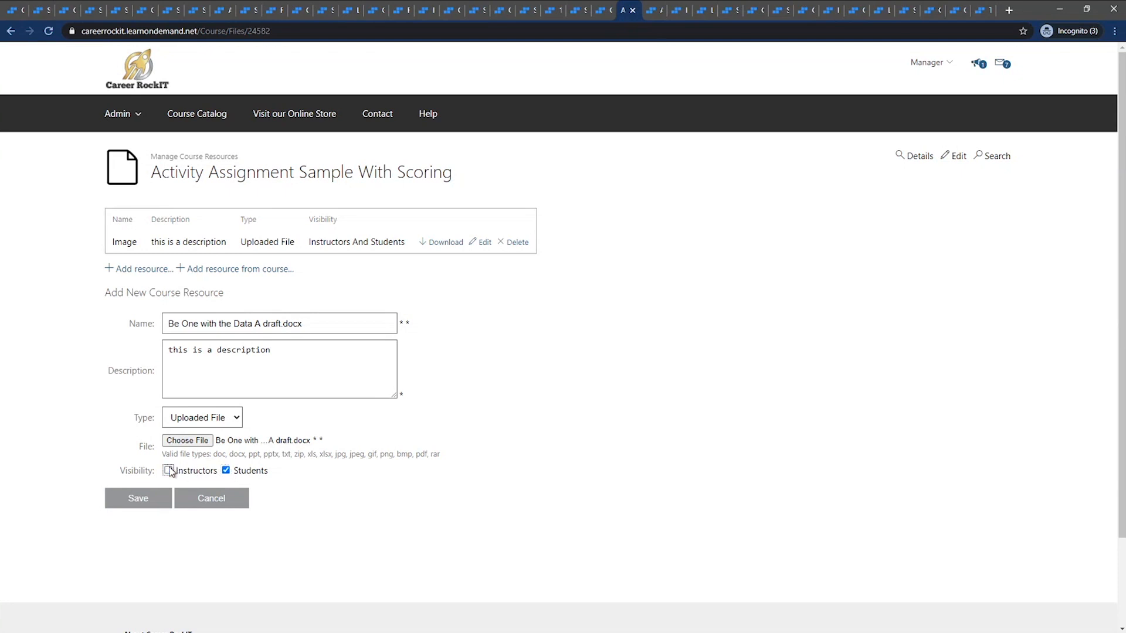
{"action": "left_click", "coordinate": [201, 472]}
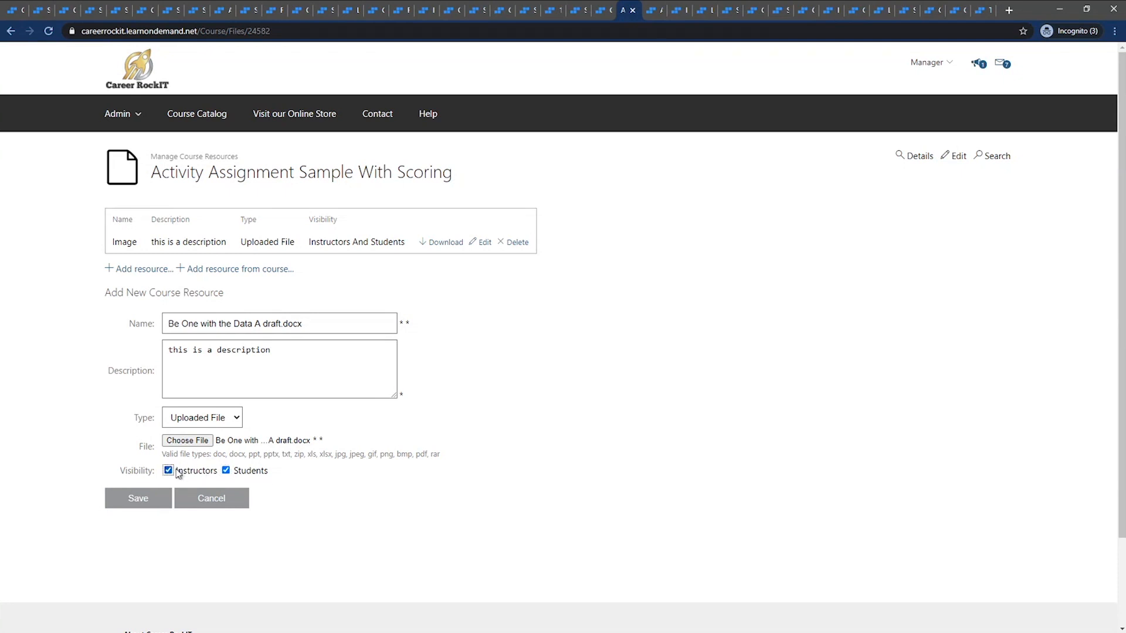
{"action": "left_click", "coordinate": [138, 499]}
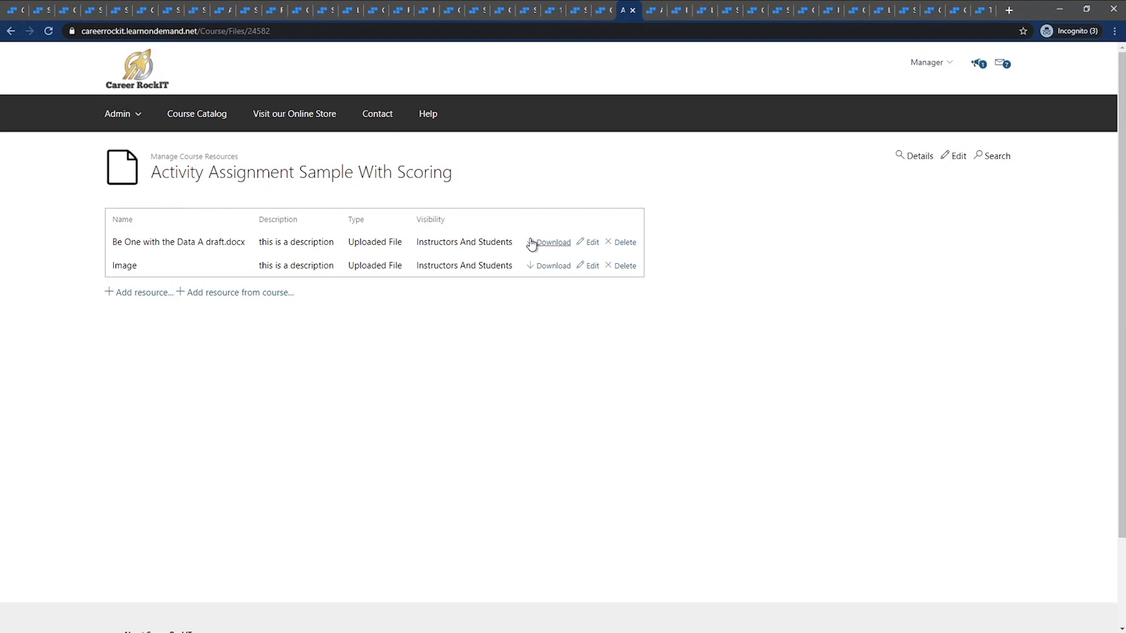
{"action": "left_click", "coordinate": [915, 162]}
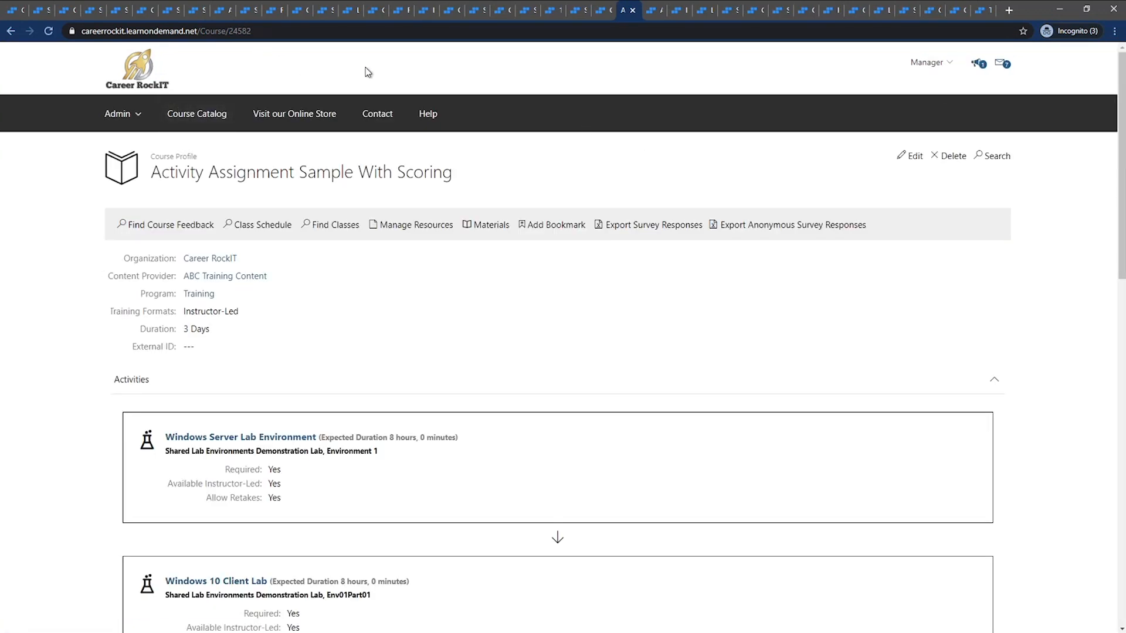
Reload the Activity Enablement and Assignment Sample class and examine its Course Resources section
{"action": "left_click", "coordinate": [656, 9]}
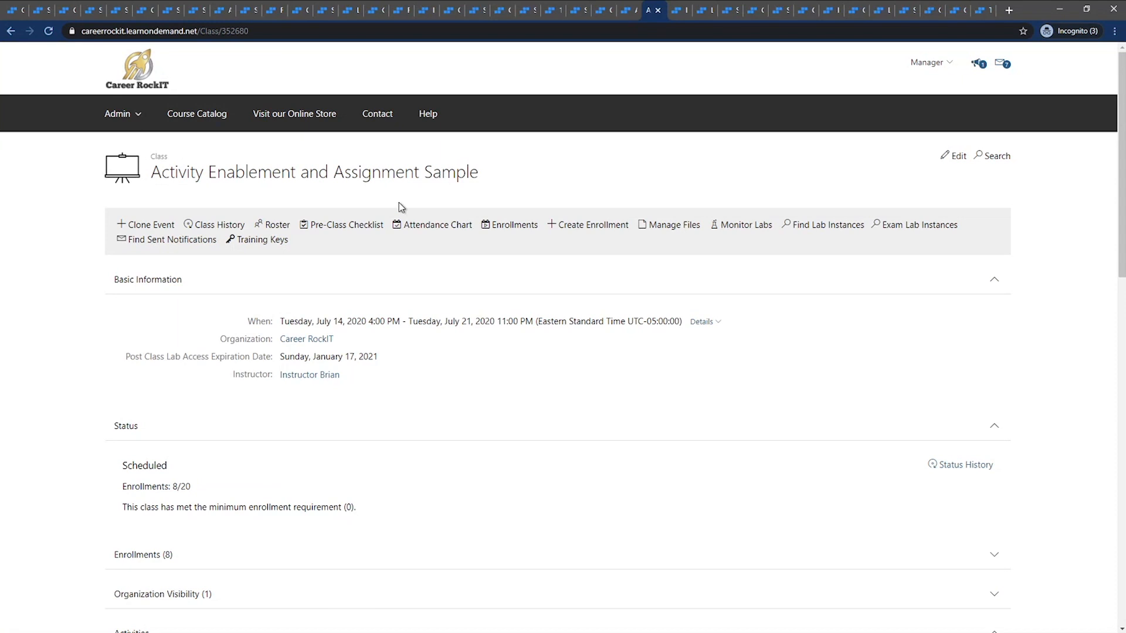
{"action": "left_click_drag", "start_coordinate": [480, 176], "coordinate": [323, 196]}
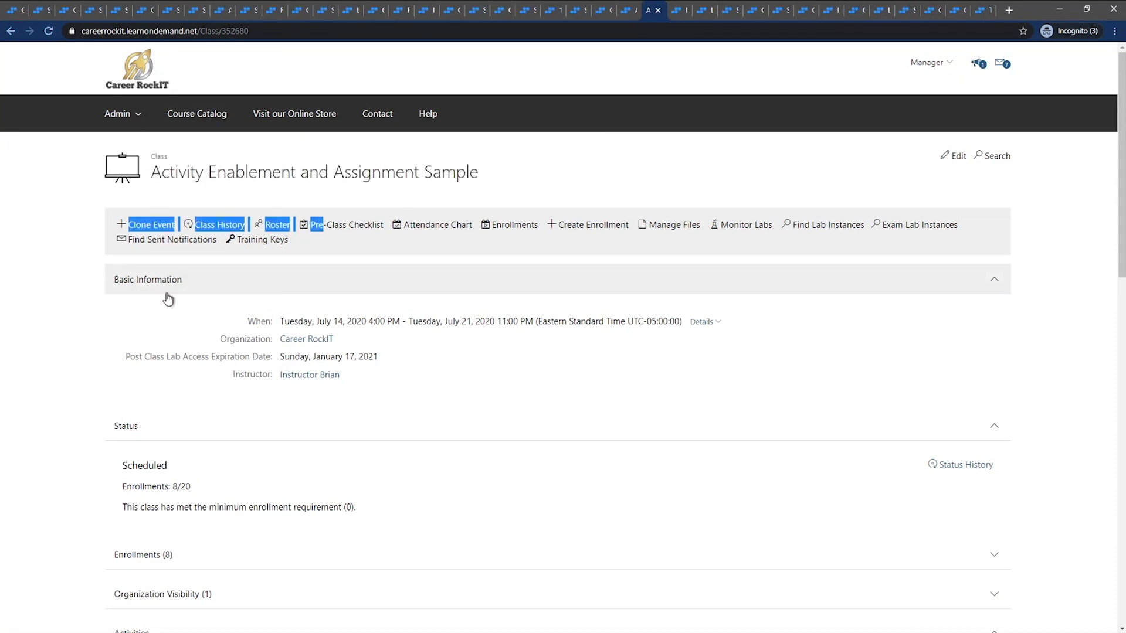
{"action": "left_click", "coordinate": [37, 242]}
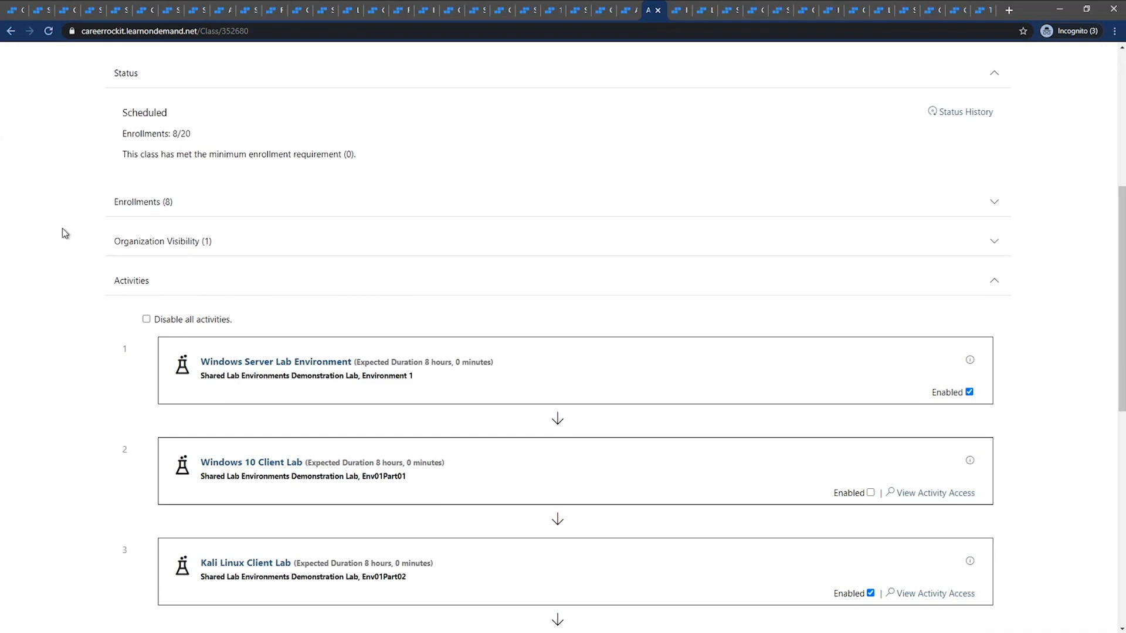
{"action": "scroll", "coordinate": [62, 232], "scroll_direction": "down", "scroll_amount": 9}
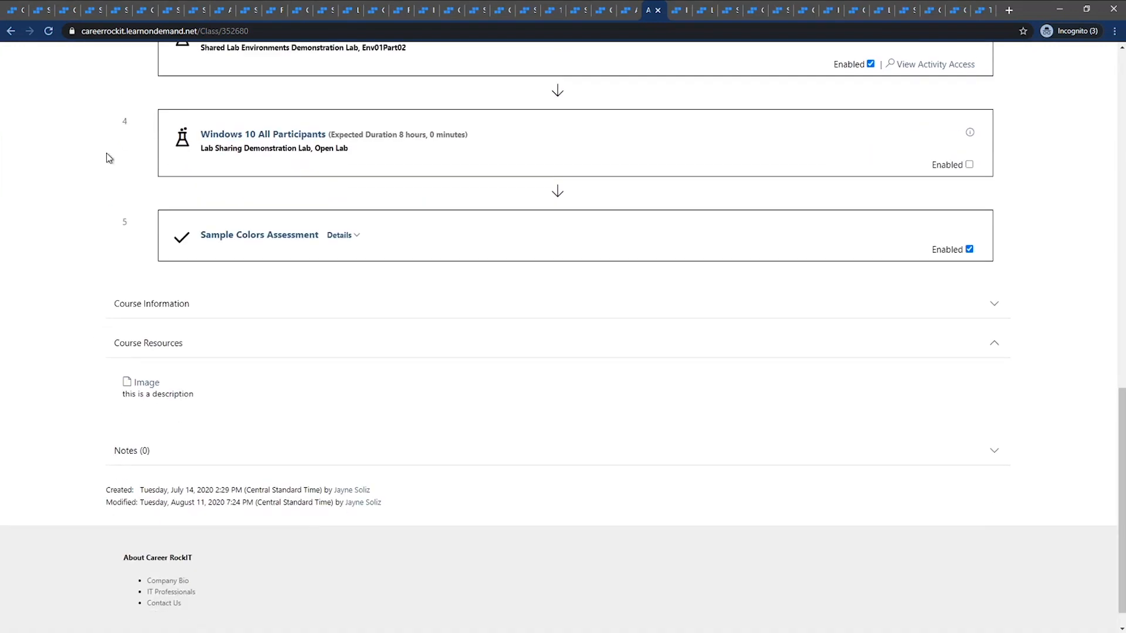
{"action": "left_click", "coordinate": [48, 30]}
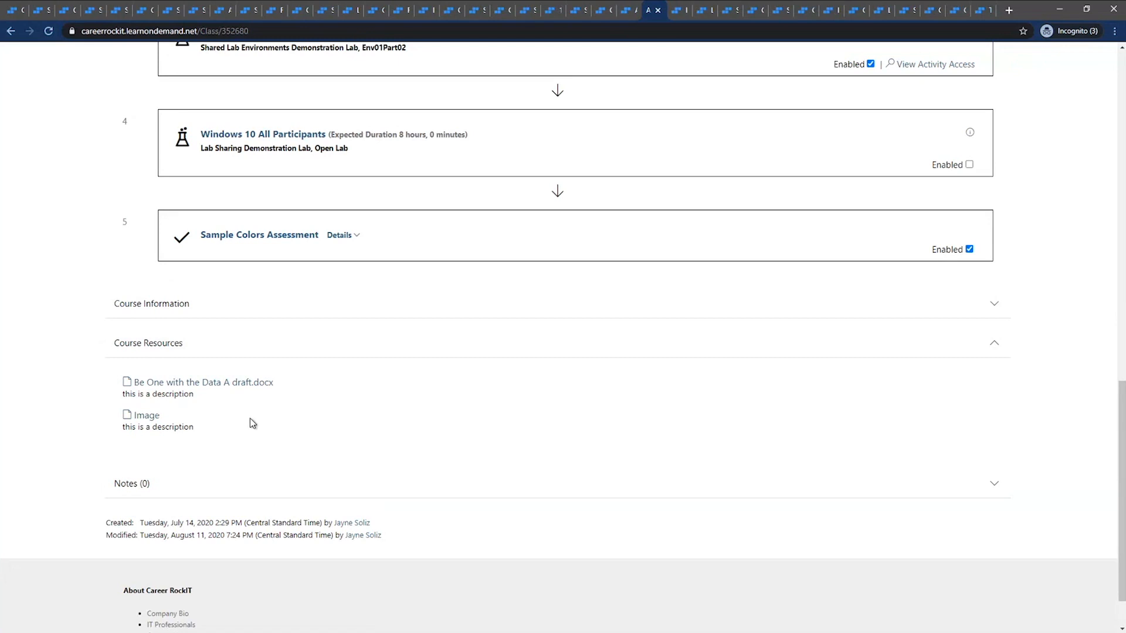
{"action": "scroll", "coordinate": [106, 306], "scroll_direction": "up", "scroll_amount": 7}
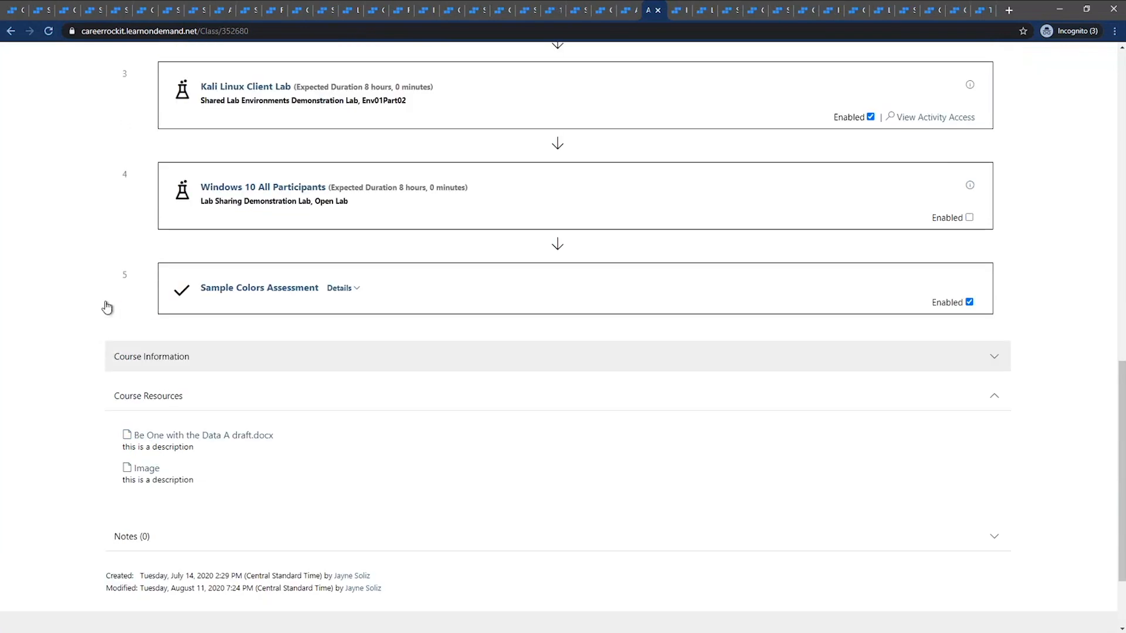
{"action": "scroll", "coordinate": [105, 307], "scroll_direction": "up", "scroll_amount": 8}
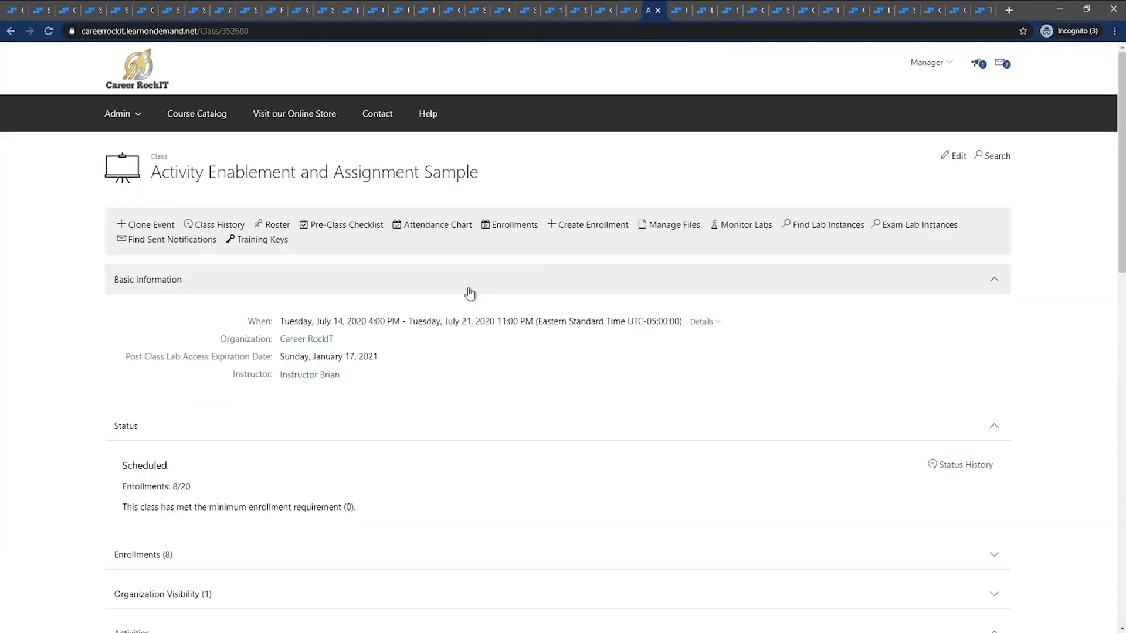
Start a file upload for the Activity Enablement and Assignment Sample class and choose assessment-preview.png from the Desktop
{"action": "left_click", "coordinate": [654, 232]}
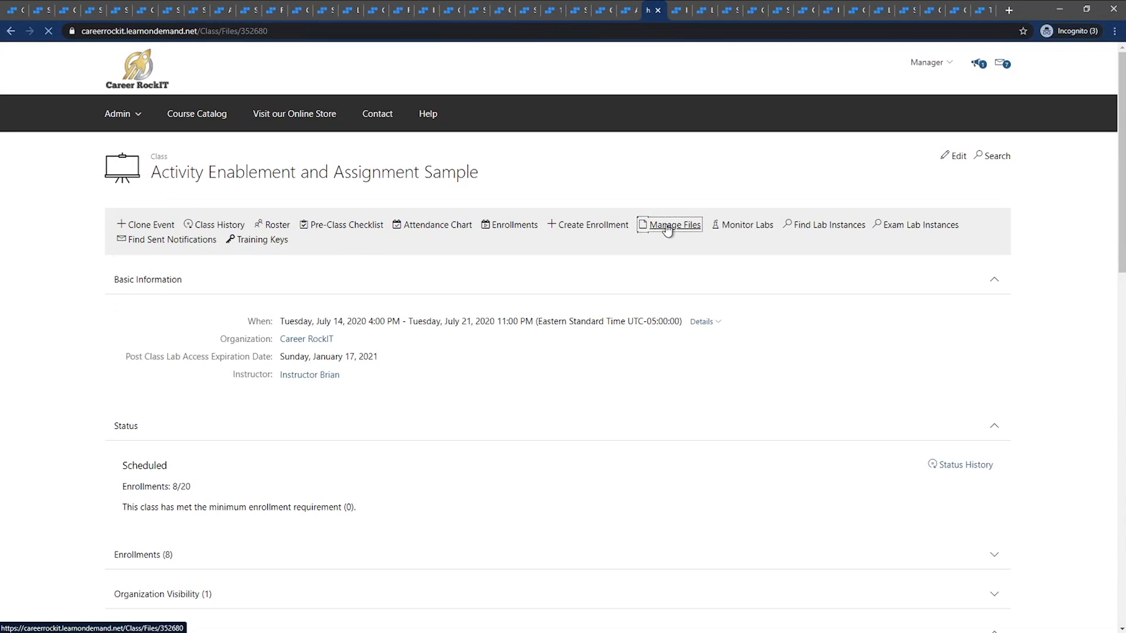
{"action": "left_click", "coordinate": [154, 237]}
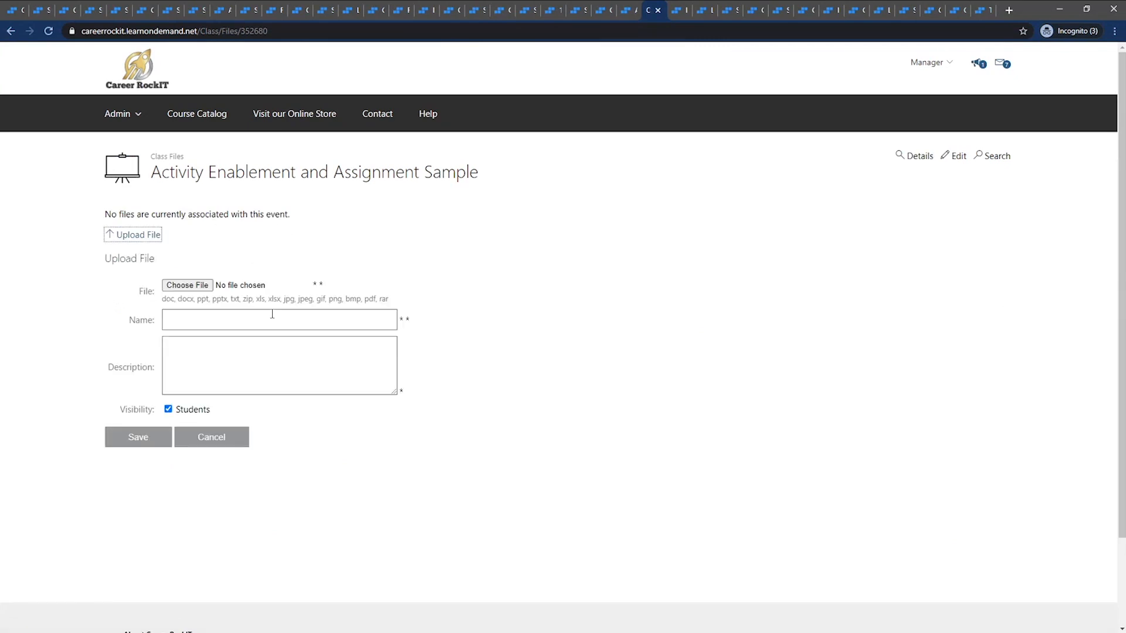
{"action": "left_click", "coordinate": [209, 286]}
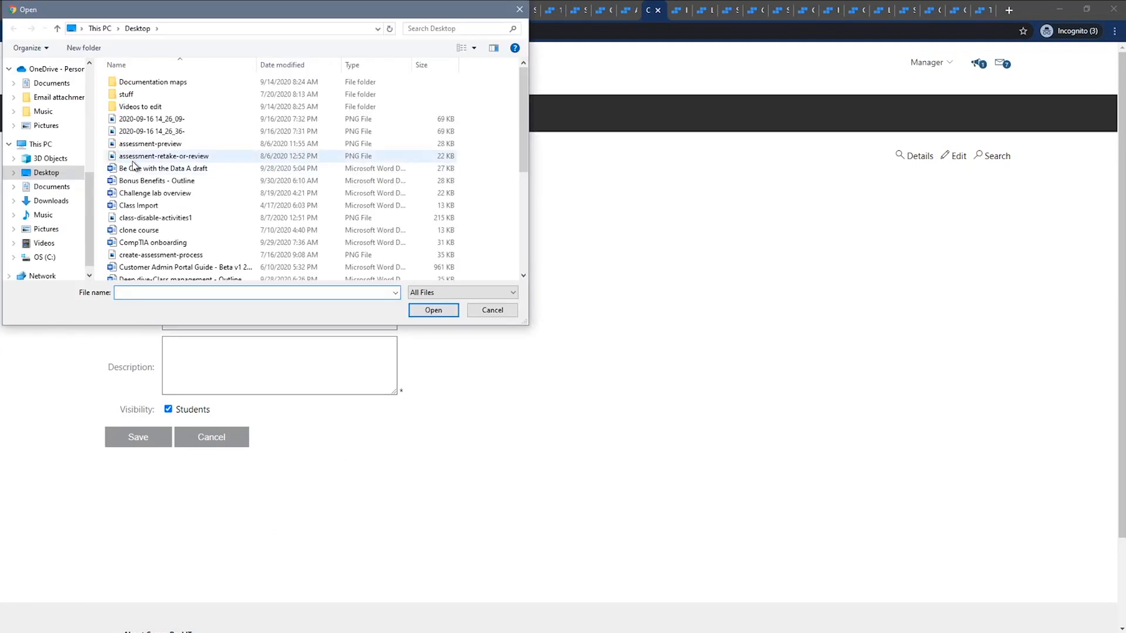
{"action": "left_click", "coordinate": [141, 144]}
{"action": "left_click", "coordinate": [434, 310]}
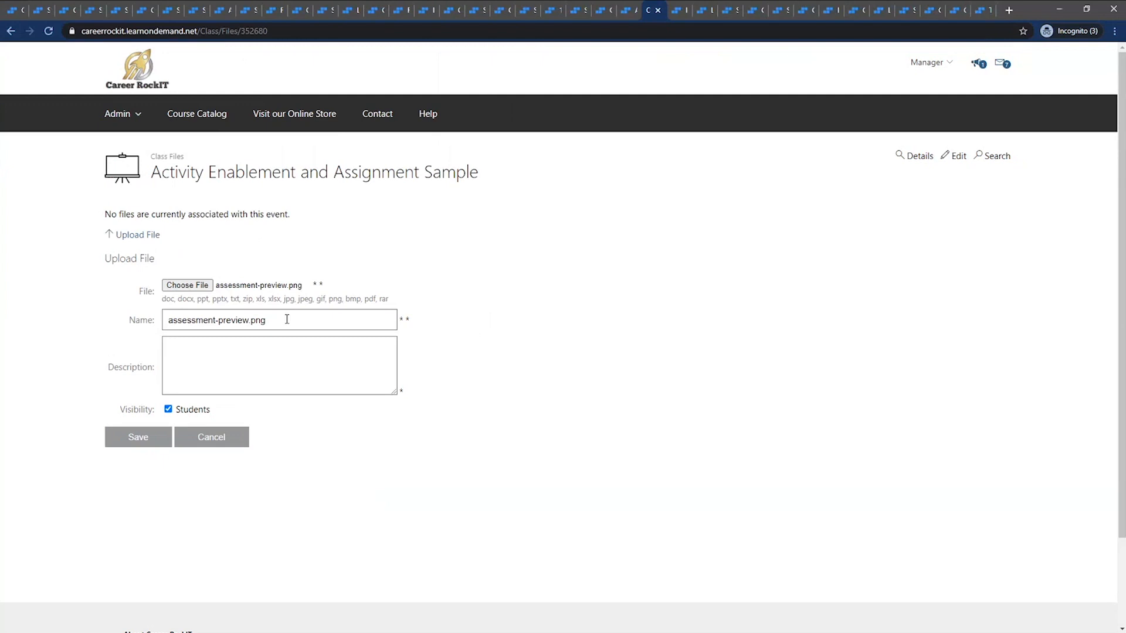
Describe the class file as "this is a description", keep it visible to Students and save the upload
{"action": "left_click", "coordinate": [262, 346]}
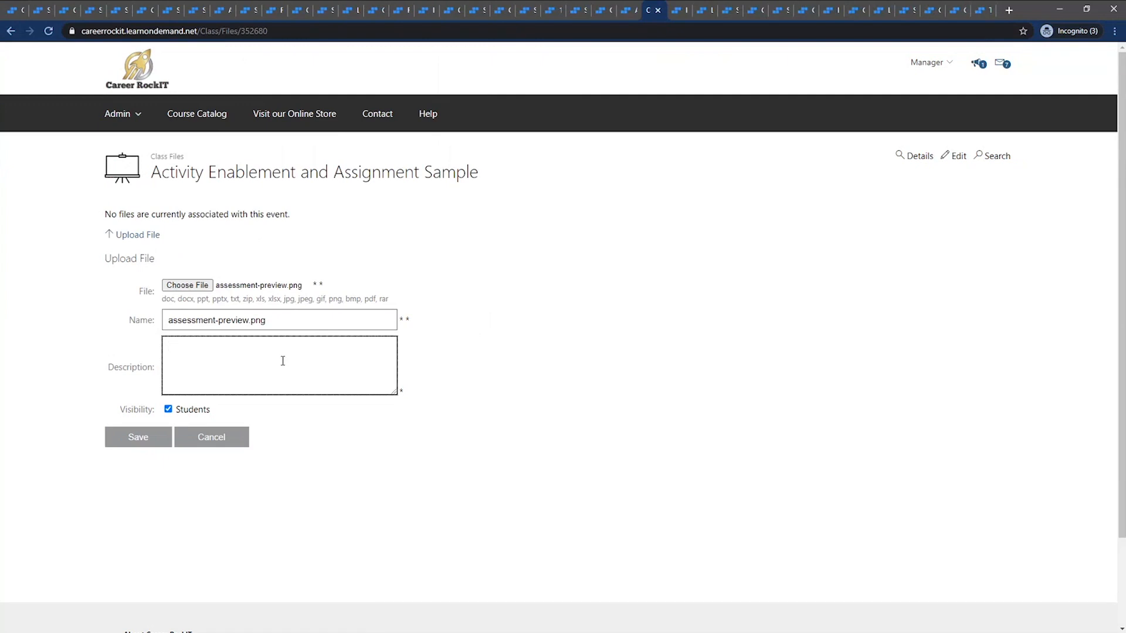
{"action": "type", "text": "this is a descriptions"}
{"action": "left_click", "coordinate": [188, 412]}
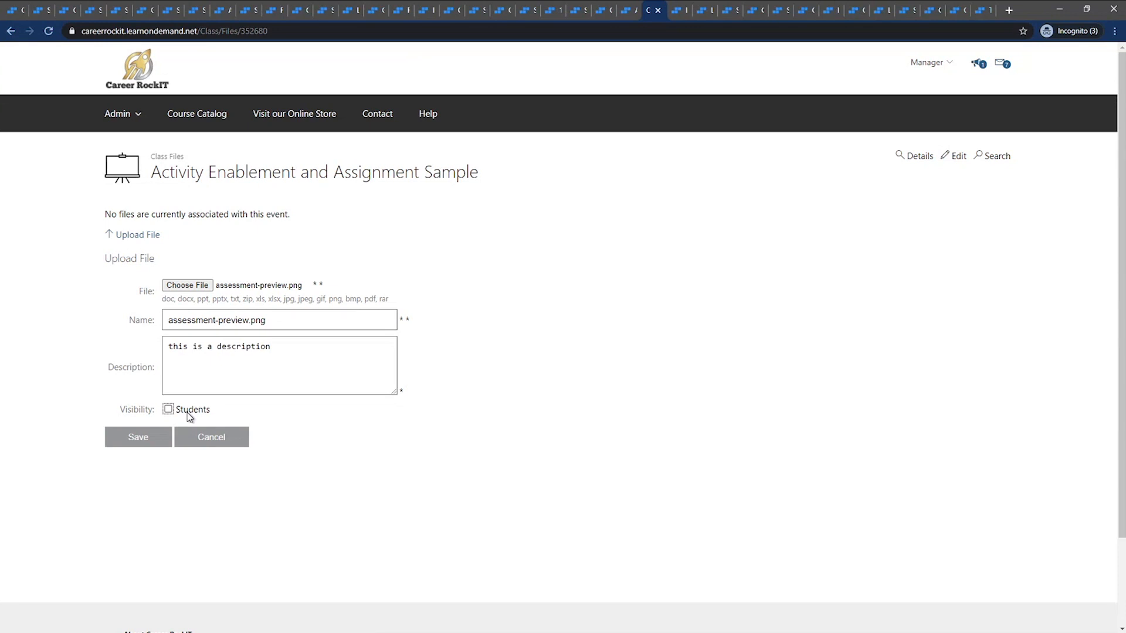
{"action": "left_click", "coordinate": [188, 416]}
{"action": "left_click", "coordinate": [161, 439]}
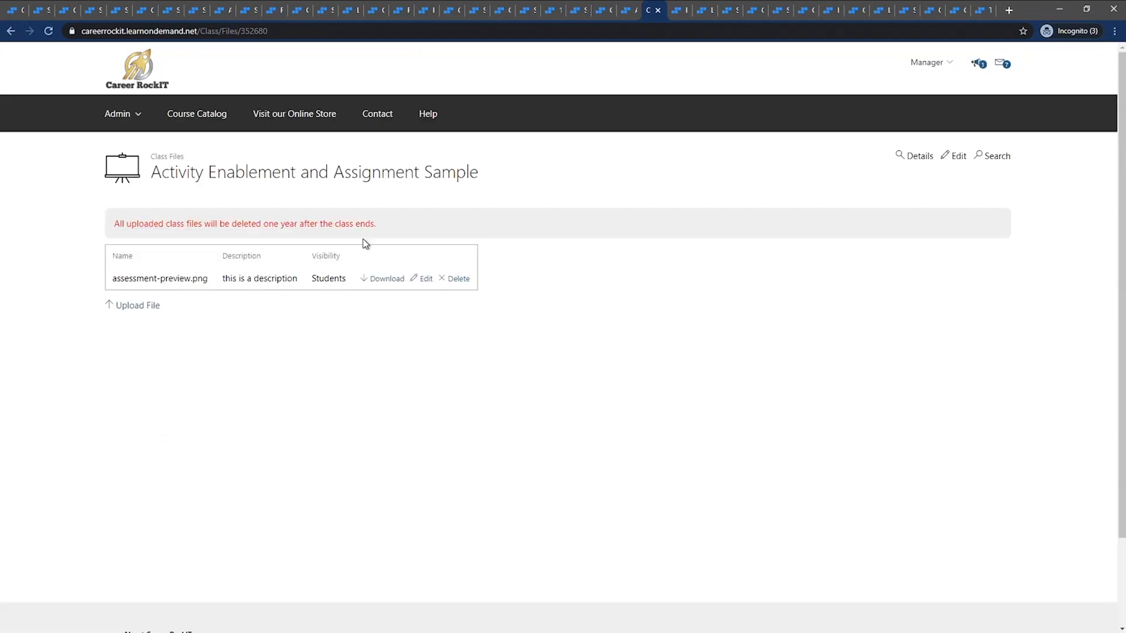
Highlight the notice about the deletion of uploaded class files and return to the class details
{"action": "left_click_drag", "start_coordinate": [389, 227], "coordinate": [118, 207]}
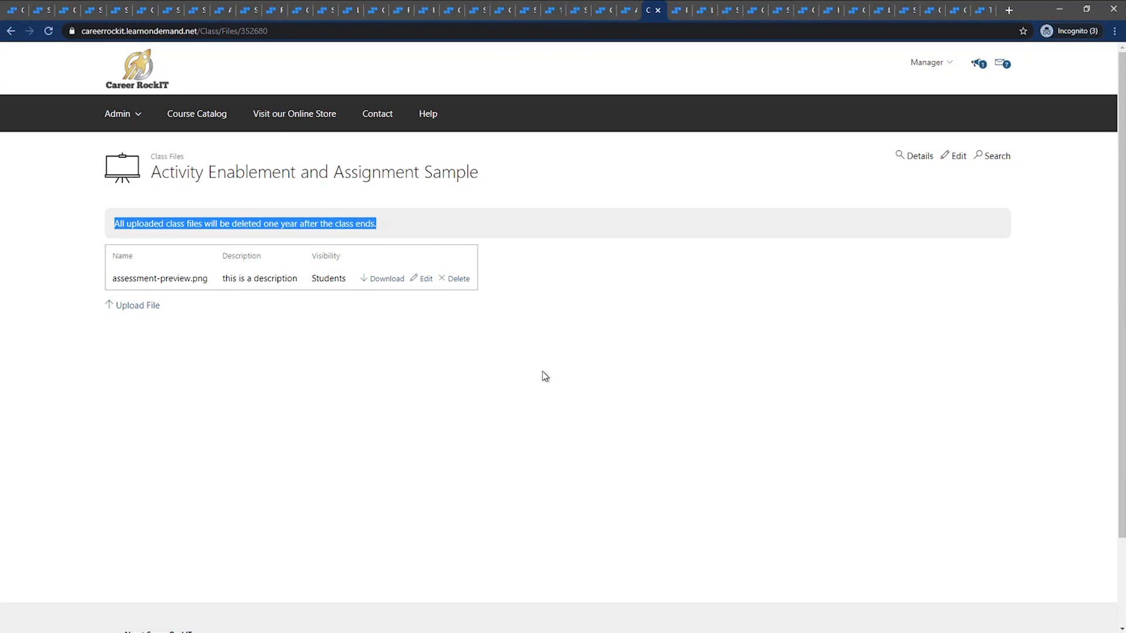
{"action": "left_click", "coordinate": [906, 158]}
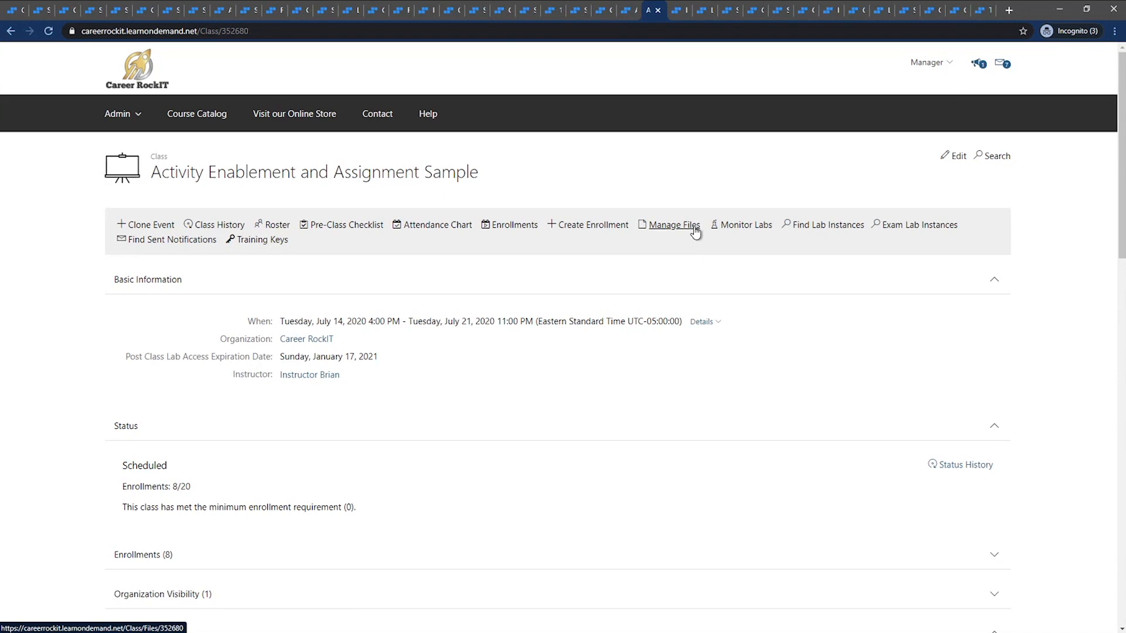
Go to the student's user profile, end the old impersonation session and impersonate the student again
{"action": "left_click", "coordinate": [677, 13]}
{"action": "left_click", "coordinate": [702, 12]}
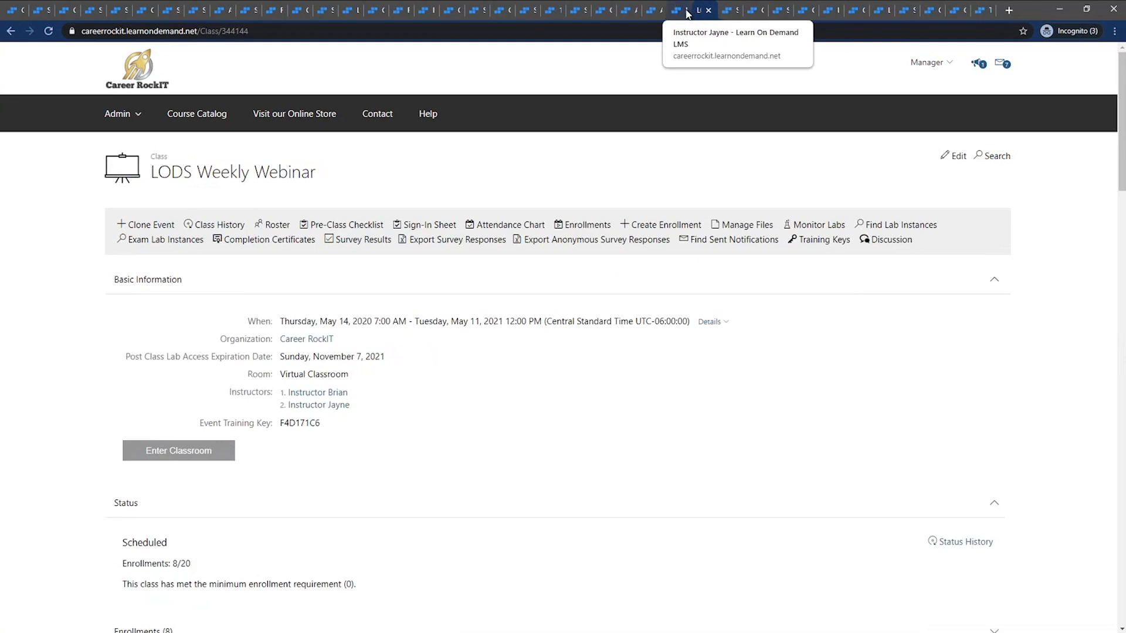
{"action": "left_click", "coordinate": [688, 12]}
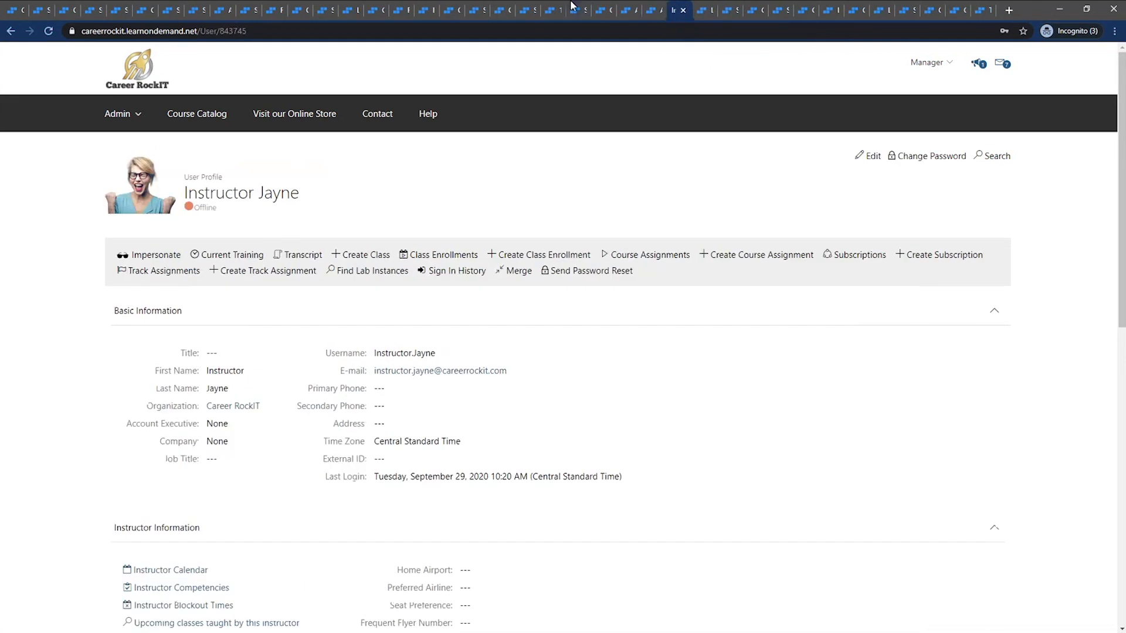
{"action": "left_click", "coordinate": [484, 12]}
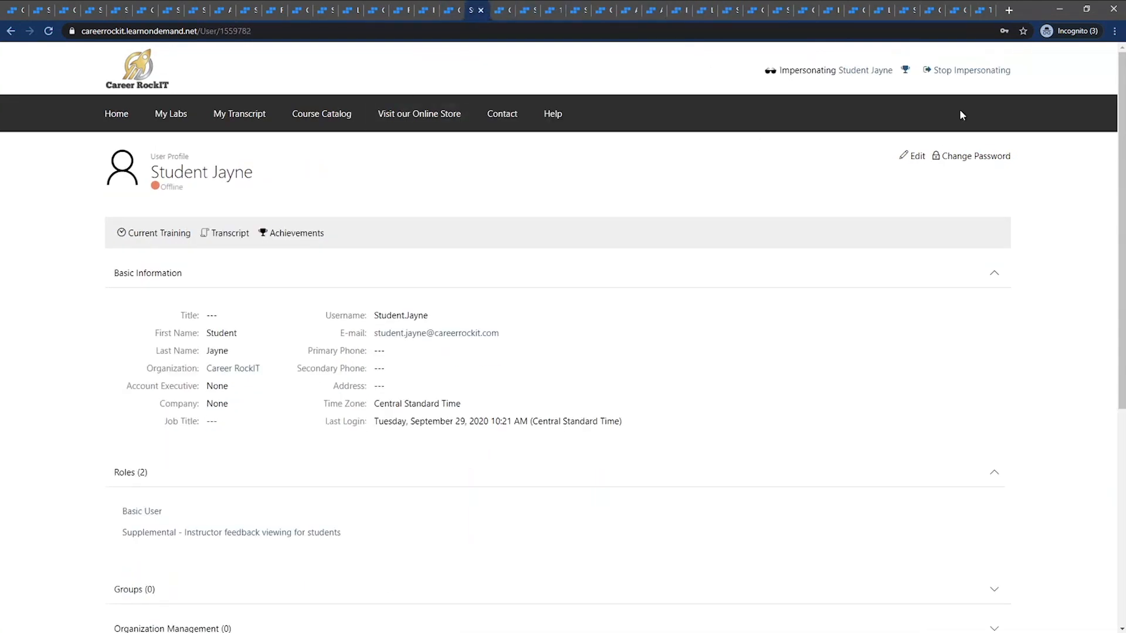
{"action": "left_click", "coordinate": [967, 71]}
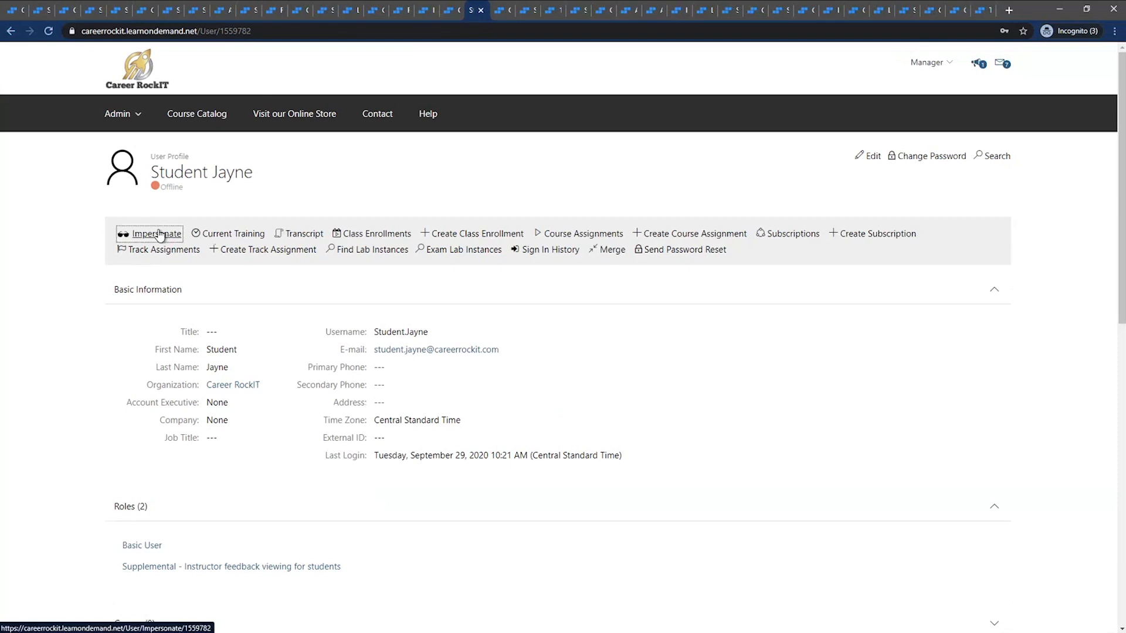
{"action": "left_click", "coordinate": [154, 233]}
Reload the student's LODS Weekly Webinar enrollment, examine its Course Resources and Class Files sections, and stop impersonating the student
{"action": "left_click", "coordinate": [499, 10]}
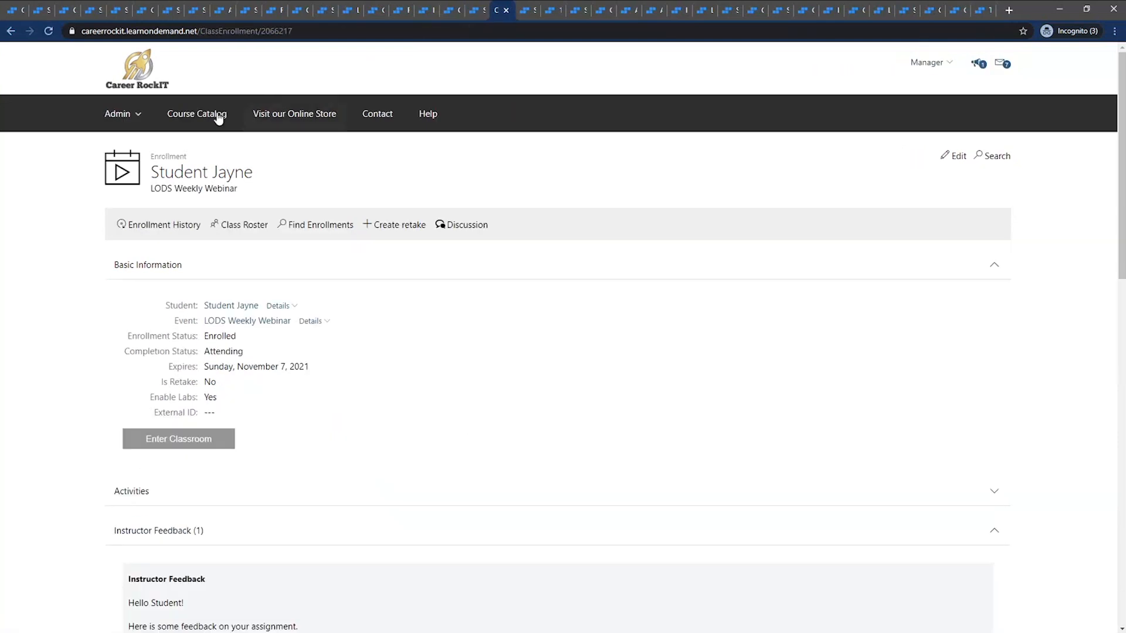
{"action": "left_click", "coordinate": [49, 30]}
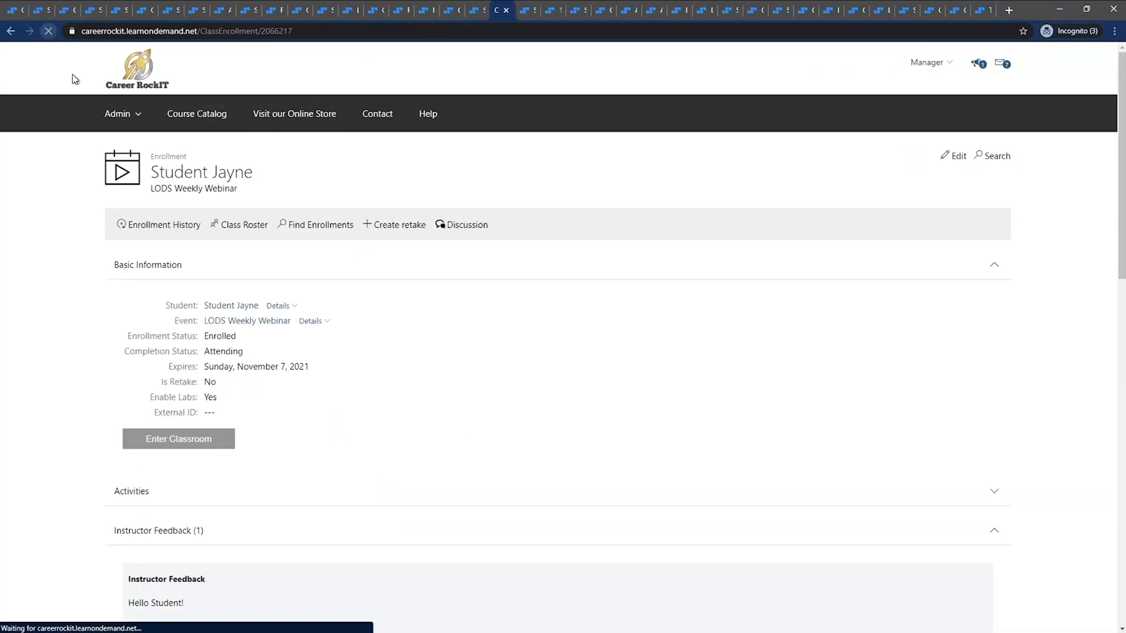
{"action": "scroll", "coordinate": [76, 142], "scroll_direction": "down", "scroll_amount": 14}
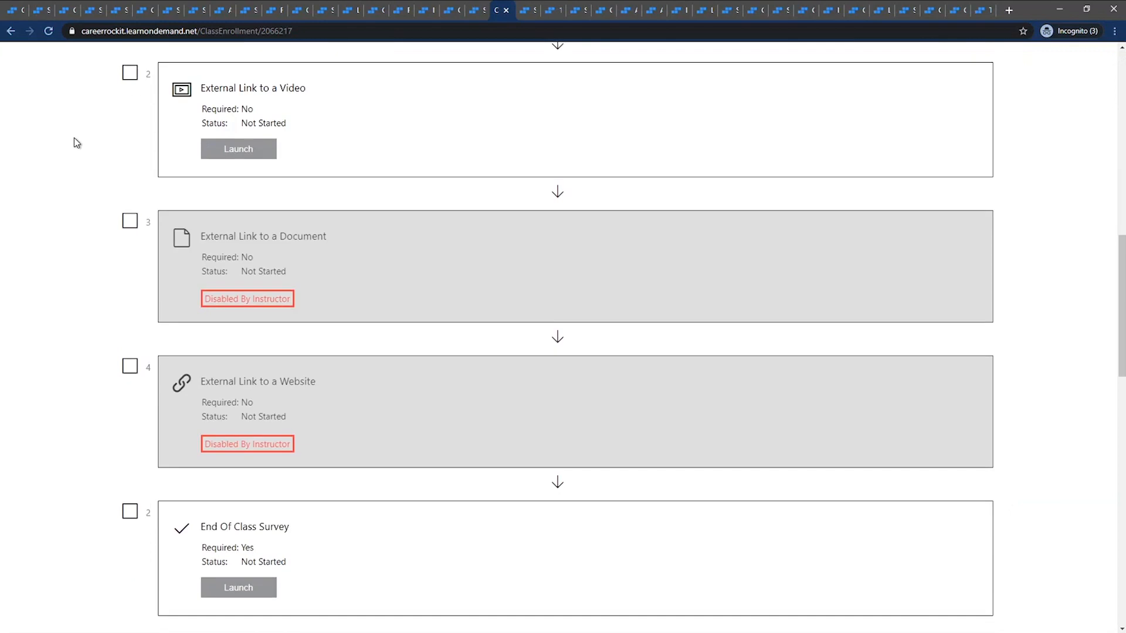
{"action": "scroll", "coordinate": [76, 143], "scroll_direction": "down", "scroll_amount": 7}
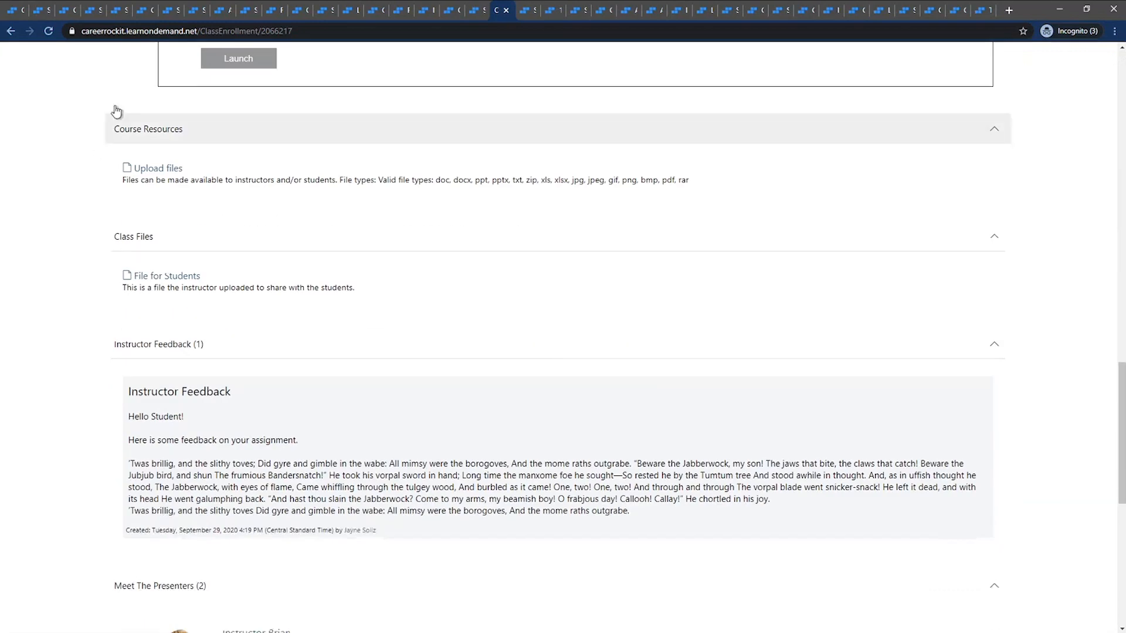
{"action": "left_click", "coordinate": [54, 32]}
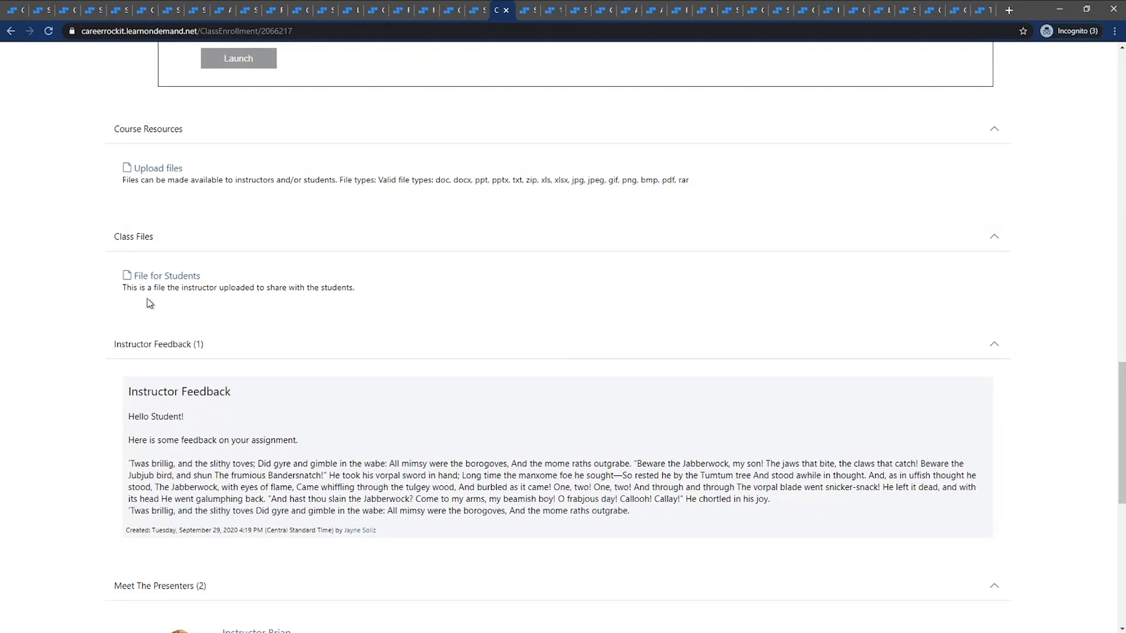
{"action": "scroll", "coordinate": [147, 300], "scroll_direction": "up", "scroll_amount": 1}
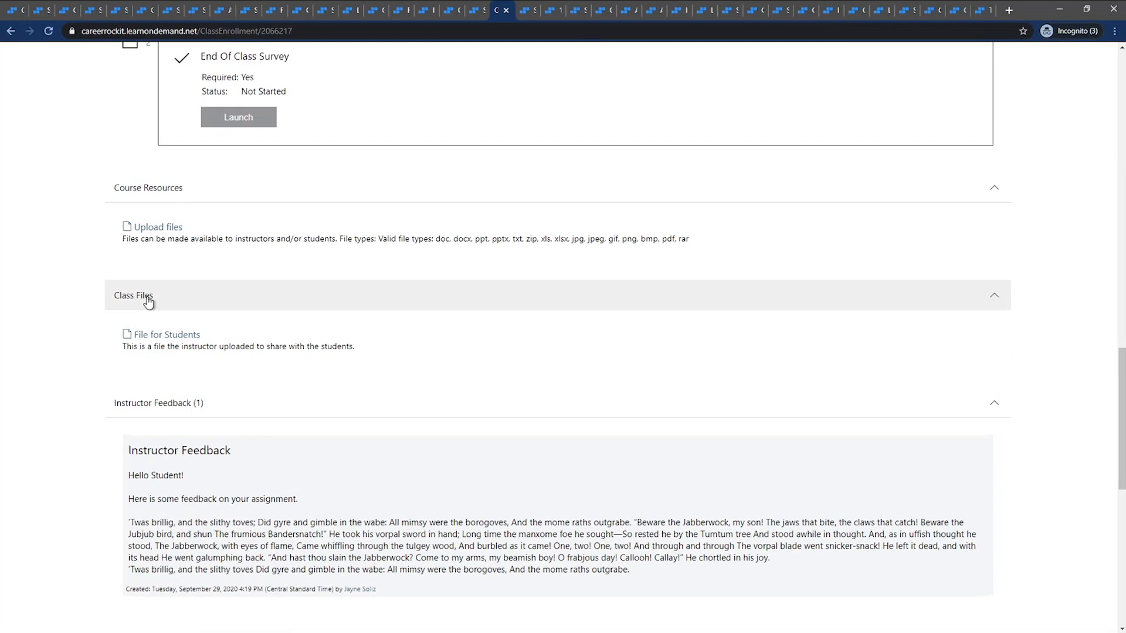
{"action": "scroll", "coordinate": [90, 294], "scroll_direction": "up", "scroll_amount": 3}
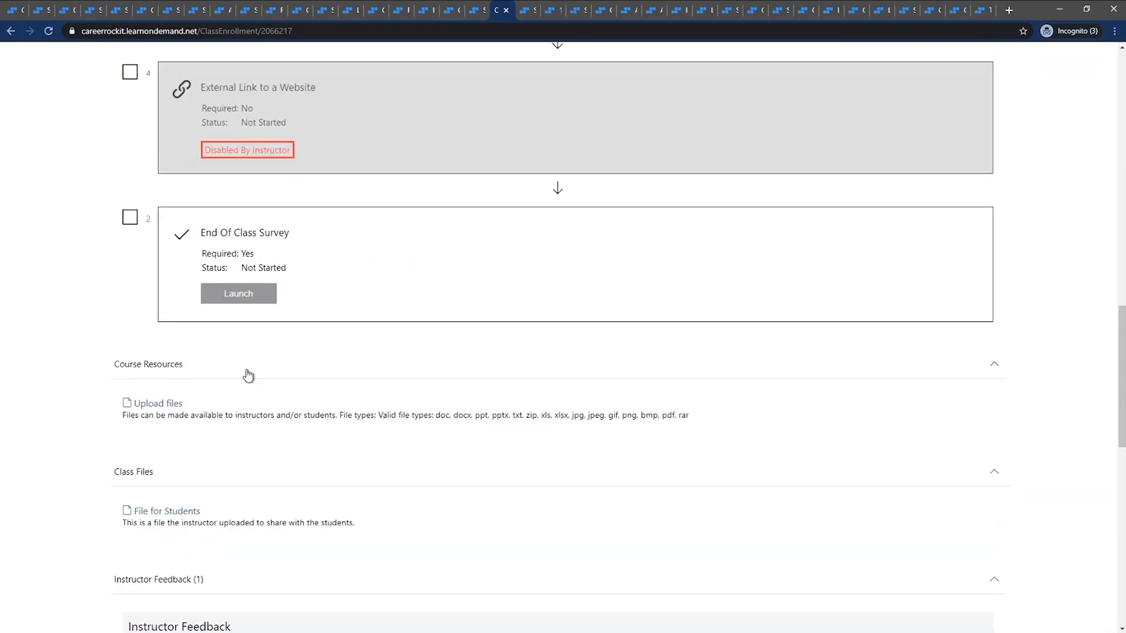
{"action": "scroll", "coordinate": [158, 325], "scroll_direction": "up", "scroll_amount": 15}
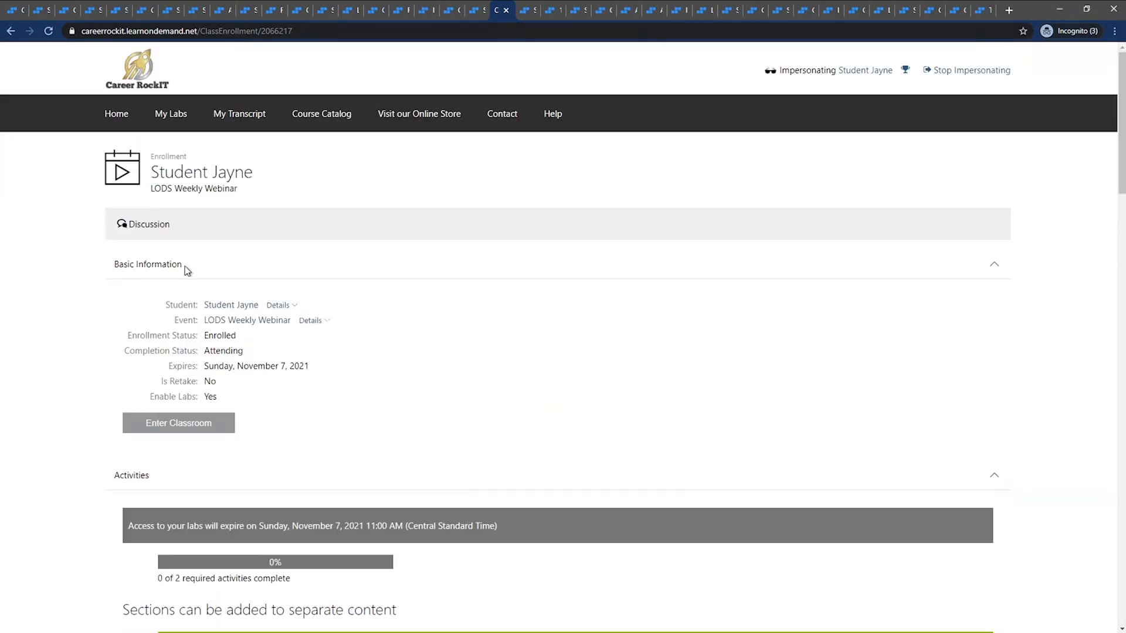
{"action": "left_click", "coordinate": [949, 71]}
{"action": "left_click", "coordinate": [628, 11]}
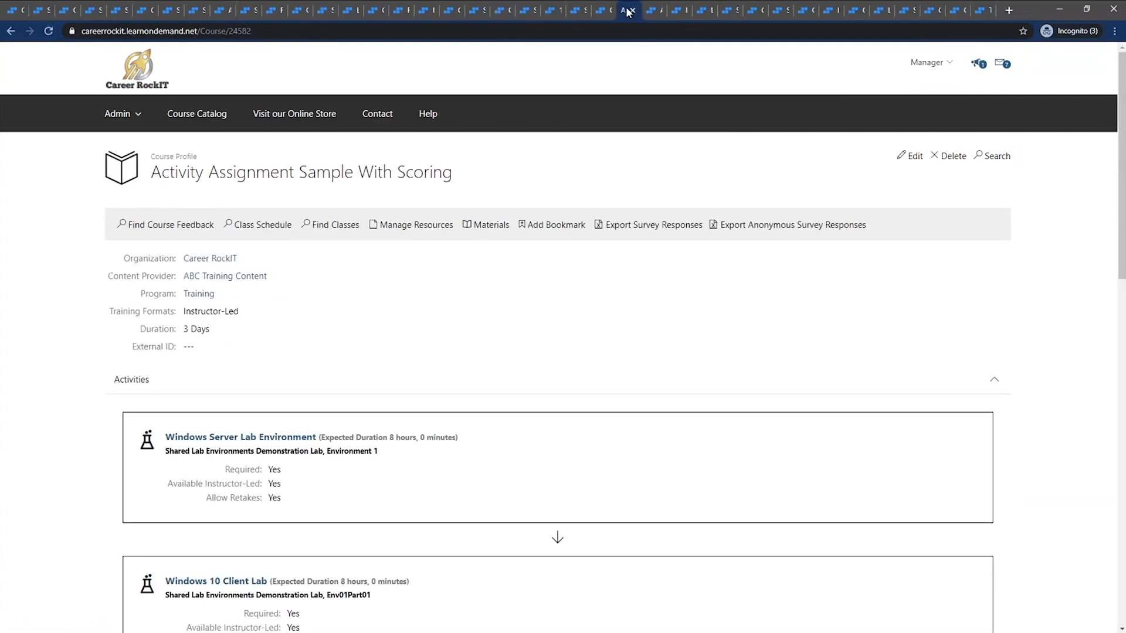
{"action": "left_click", "coordinate": [595, 13]}
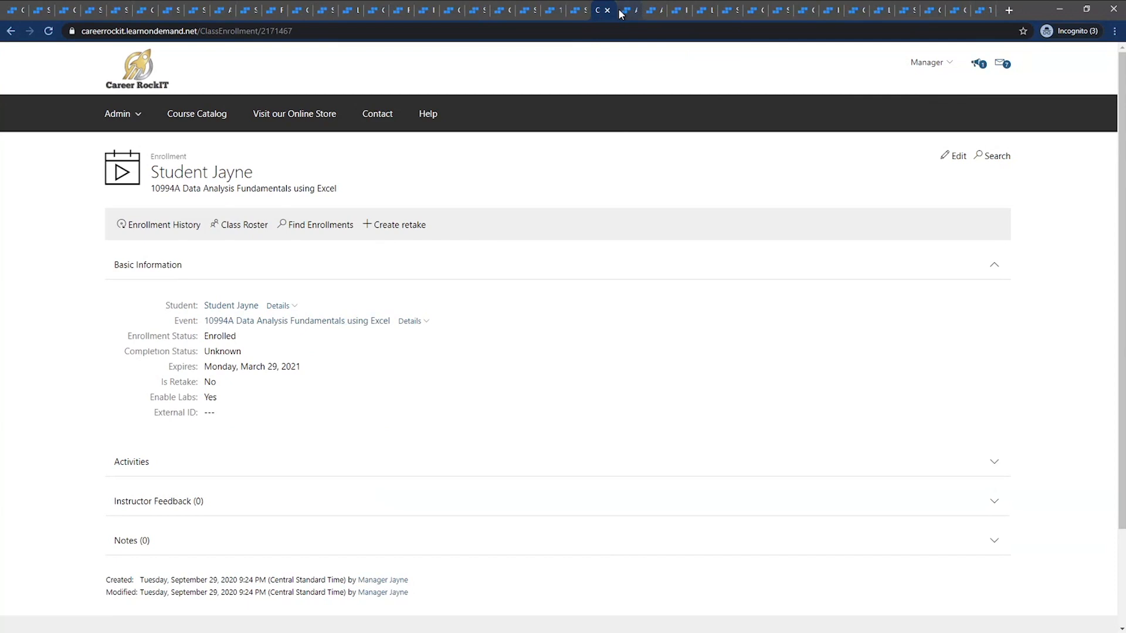
{"action": "left_click", "coordinate": [582, 12]}
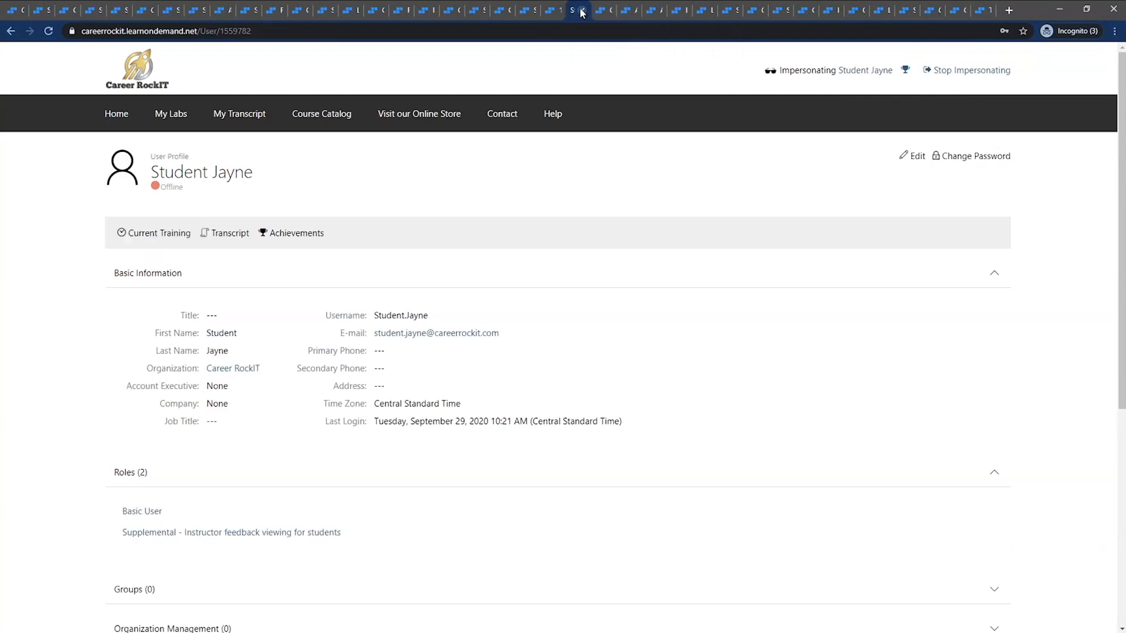
{"action": "left_click", "coordinate": [627, 11]}
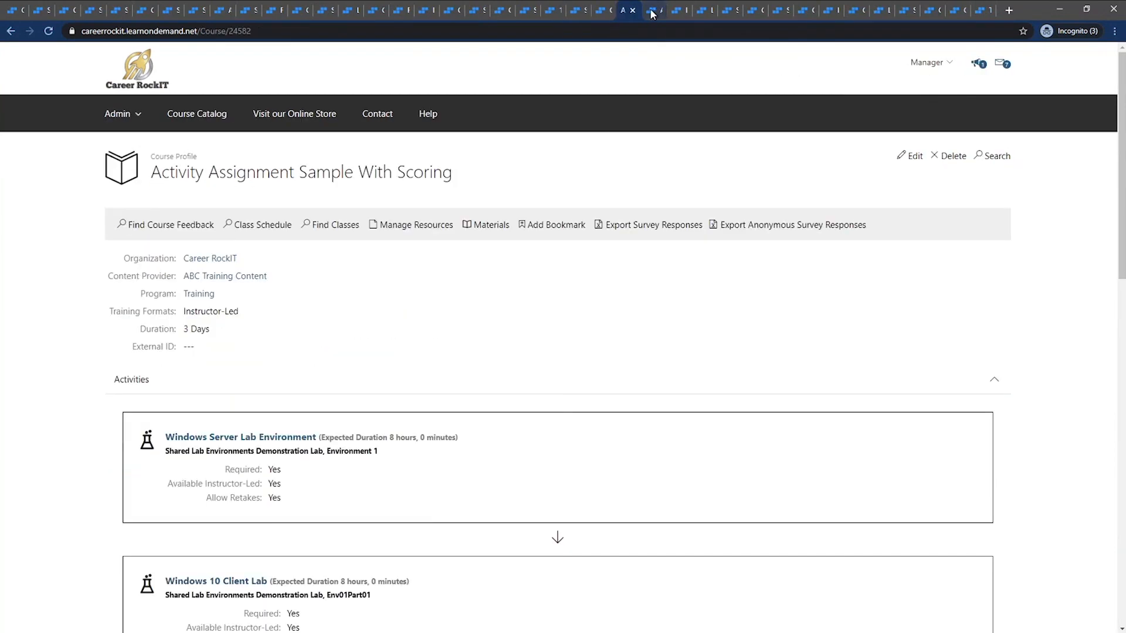
{"action": "left_click", "coordinate": [651, 11]}
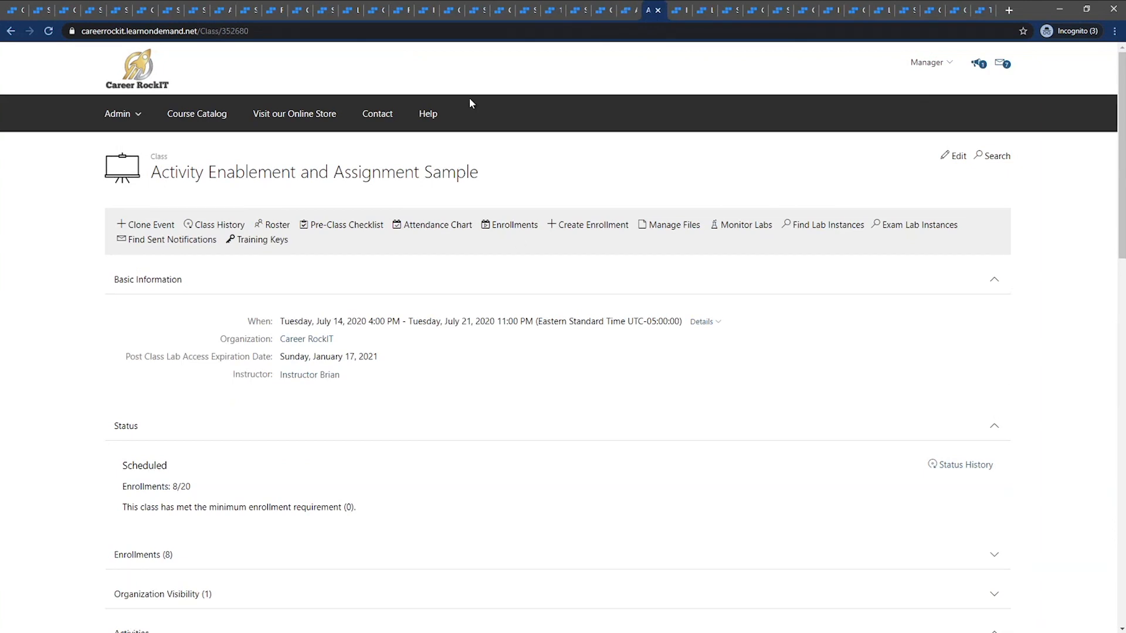
{"action": "left_click", "coordinate": [555, 13]}
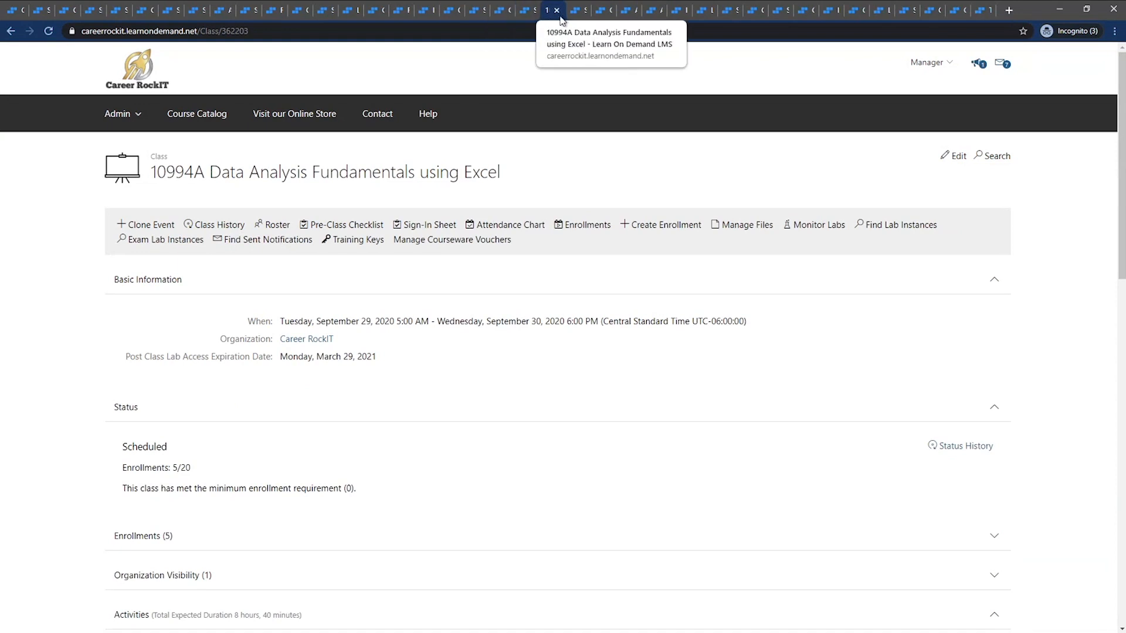
{"action": "left_click", "coordinate": [584, 12]}
{"action": "left_click", "coordinate": [593, 13]}
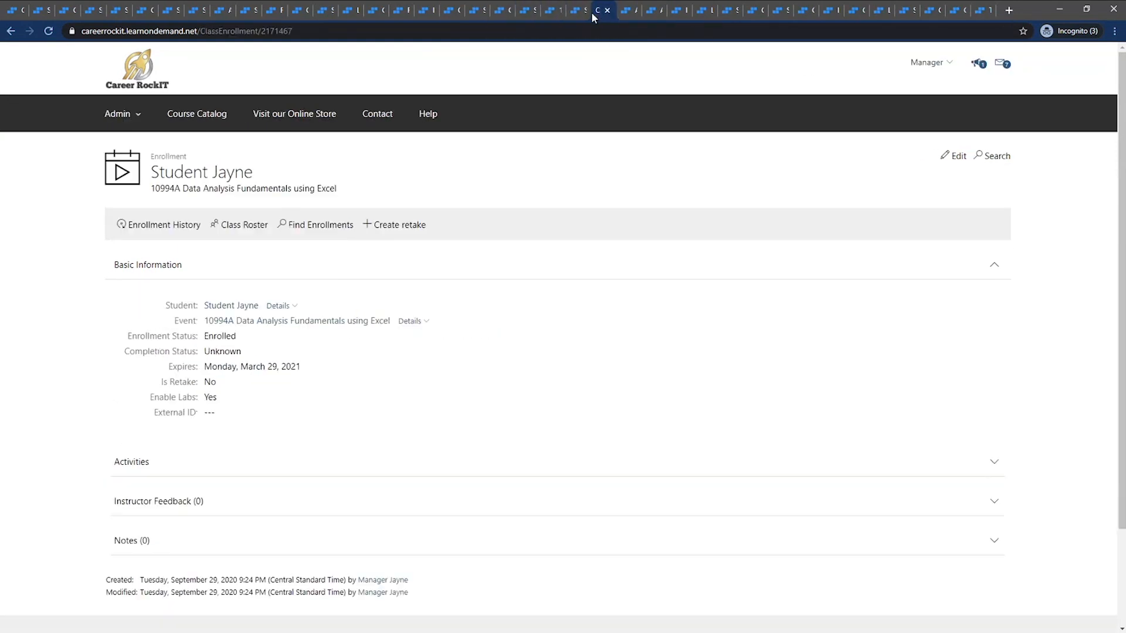
{"action": "left_click", "coordinate": [626, 13]}
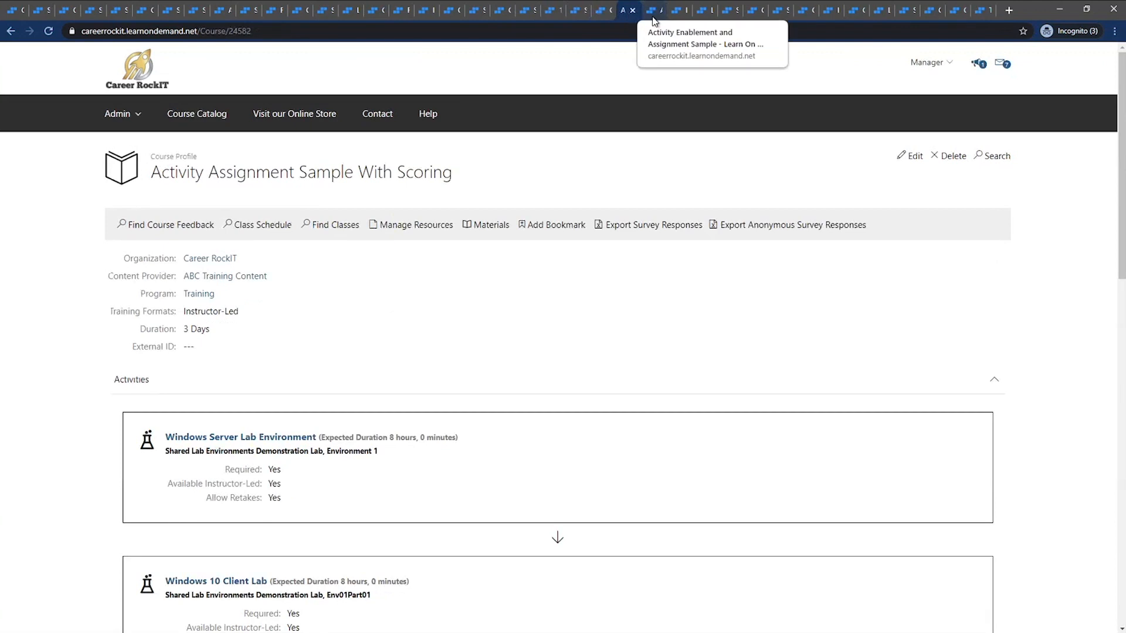
{"action": "left_click", "coordinate": [653, 15]}
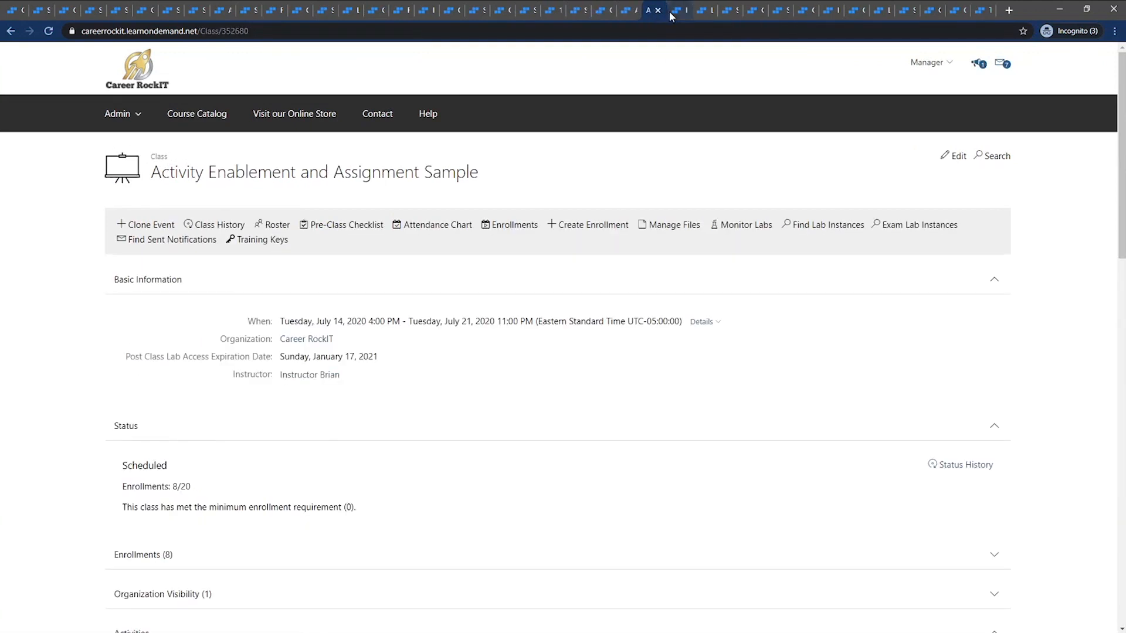
Impersonate the instructor from the instructor's user profile and reload the LODS Weekly Webinar class in that role
{"action": "left_click", "coordinate": [675, 11]}
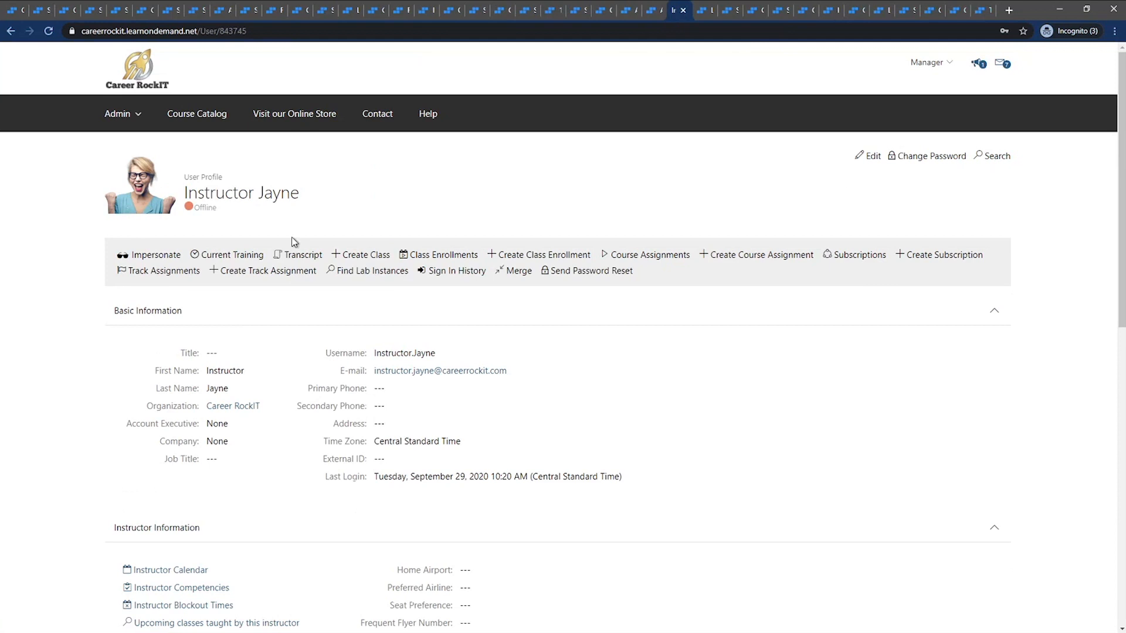
{"action": "left_click", "coordinate": [156, 255]}
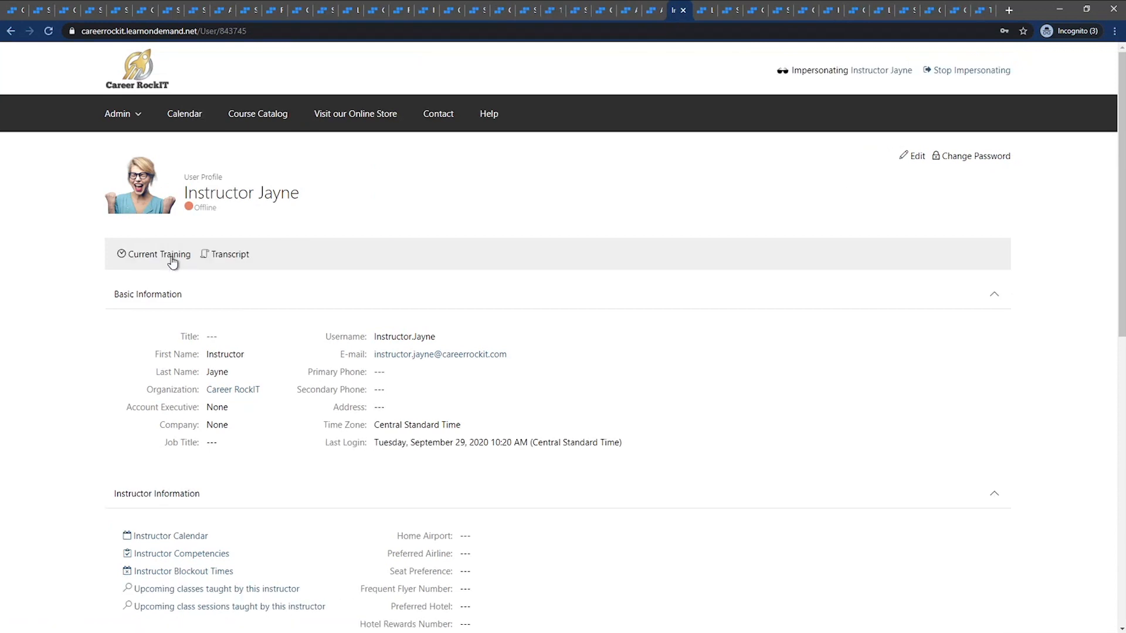
{"action": "left_click", "coordinate": [698, 11]}
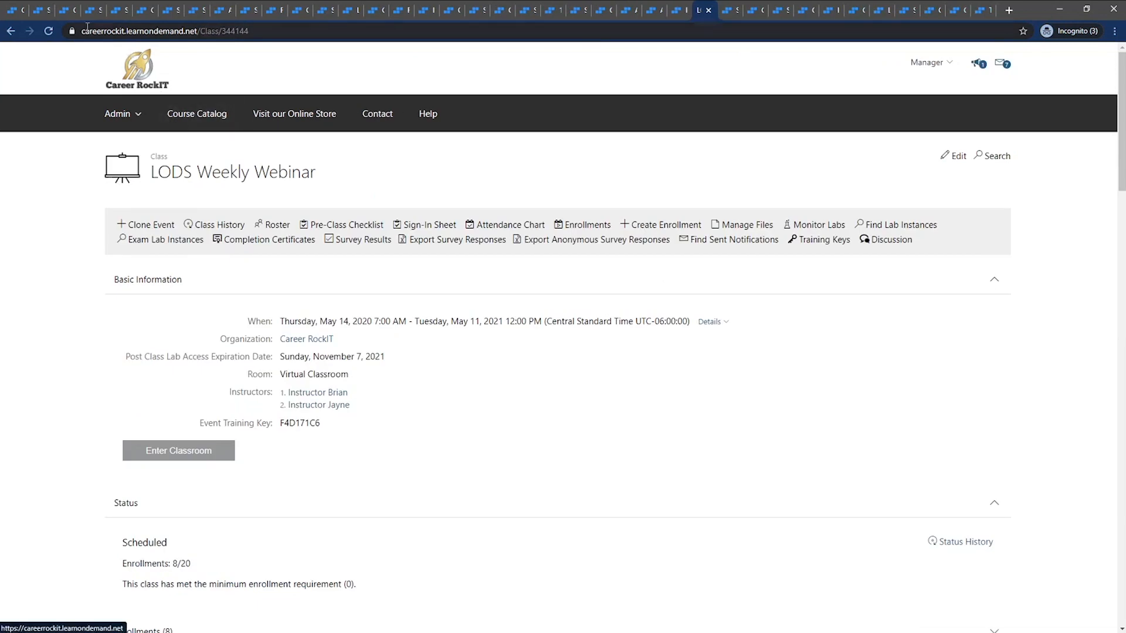
{"action": "left_click", "coordinate": [48, 31]}
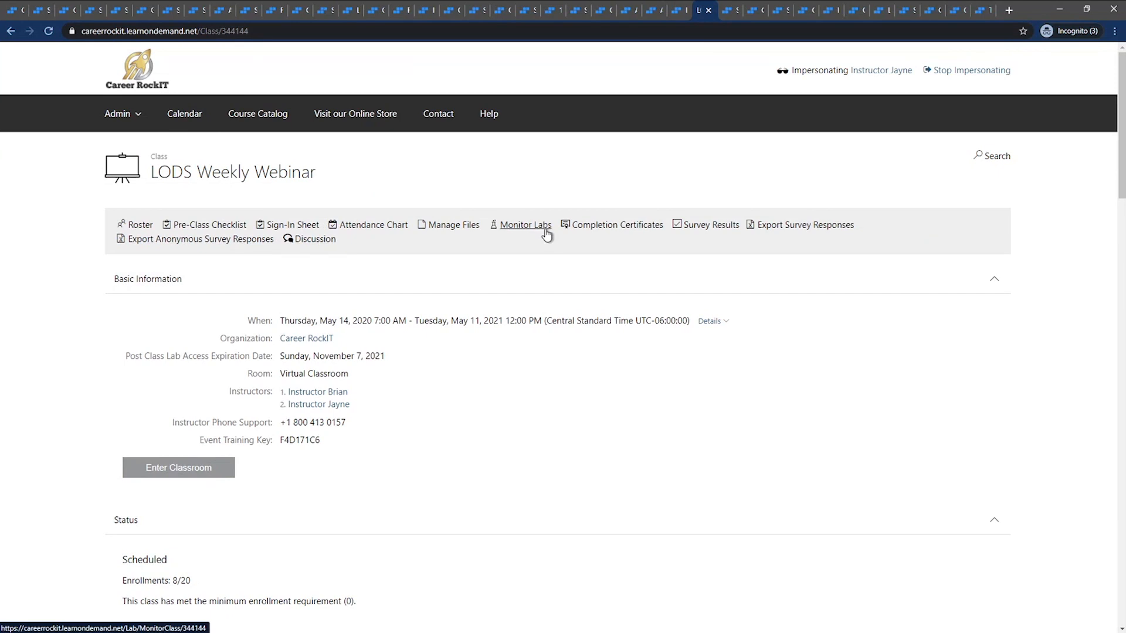
Examine lab monitoring for the LODS Weekly Webinar class with the Learn on Demand Systems provider, and close the monitoring page
{"action": "left_click", "coordinate": [525, 228]}
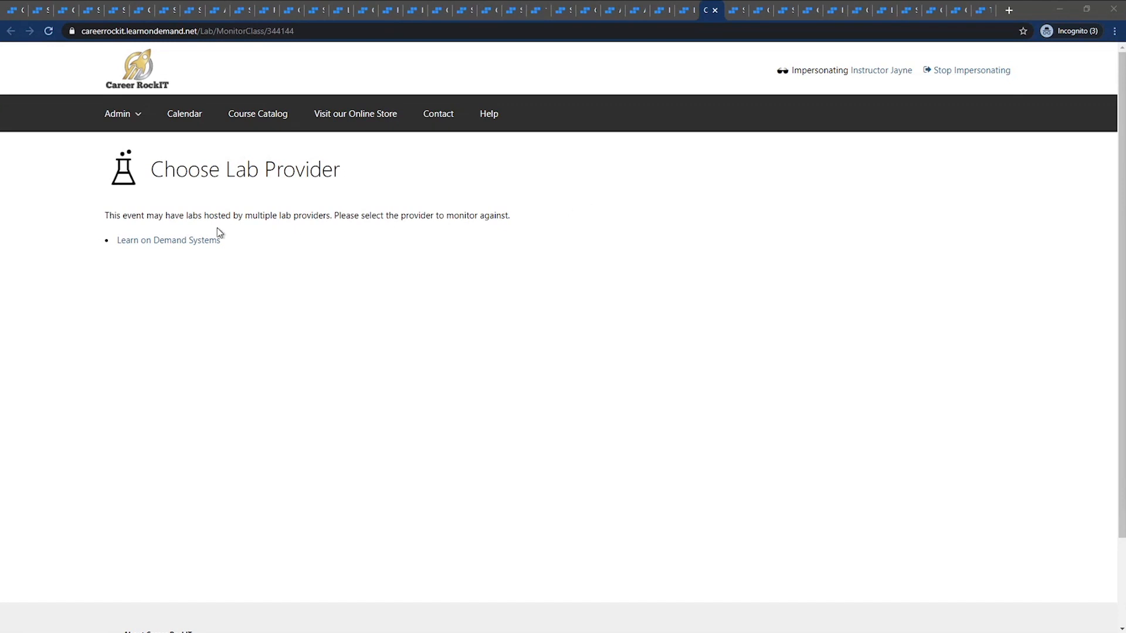
{"action": "left_click", "coordinate": [201, 242]}
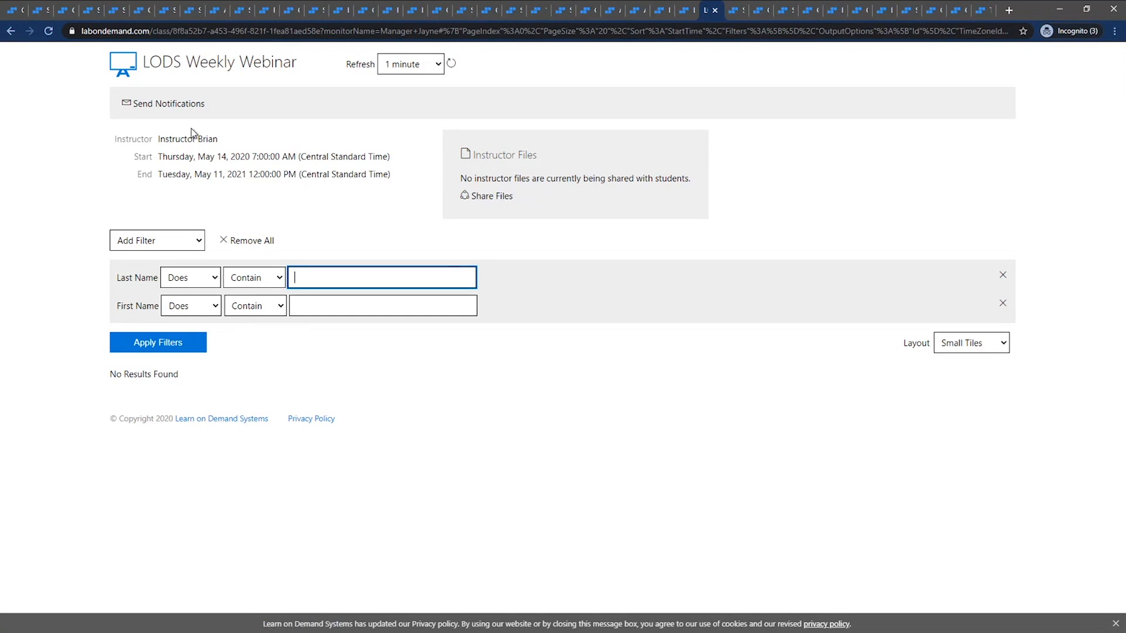
{"action": "left_click", "coordinate": [50, 36]}
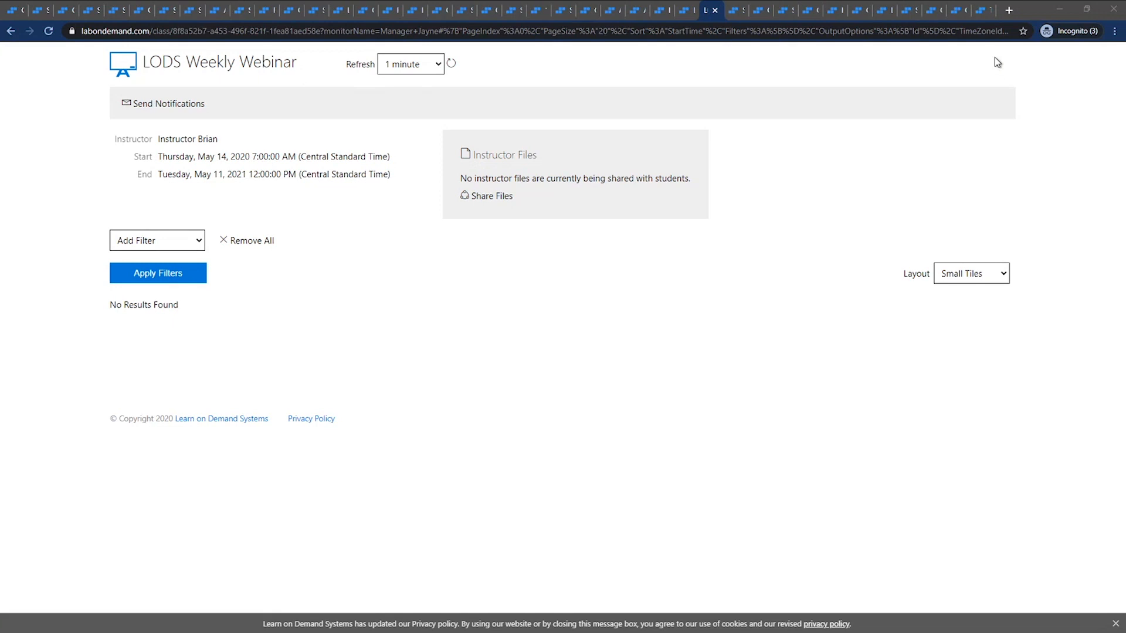
{"action": "left_click", "coordinate": [712, 11]}
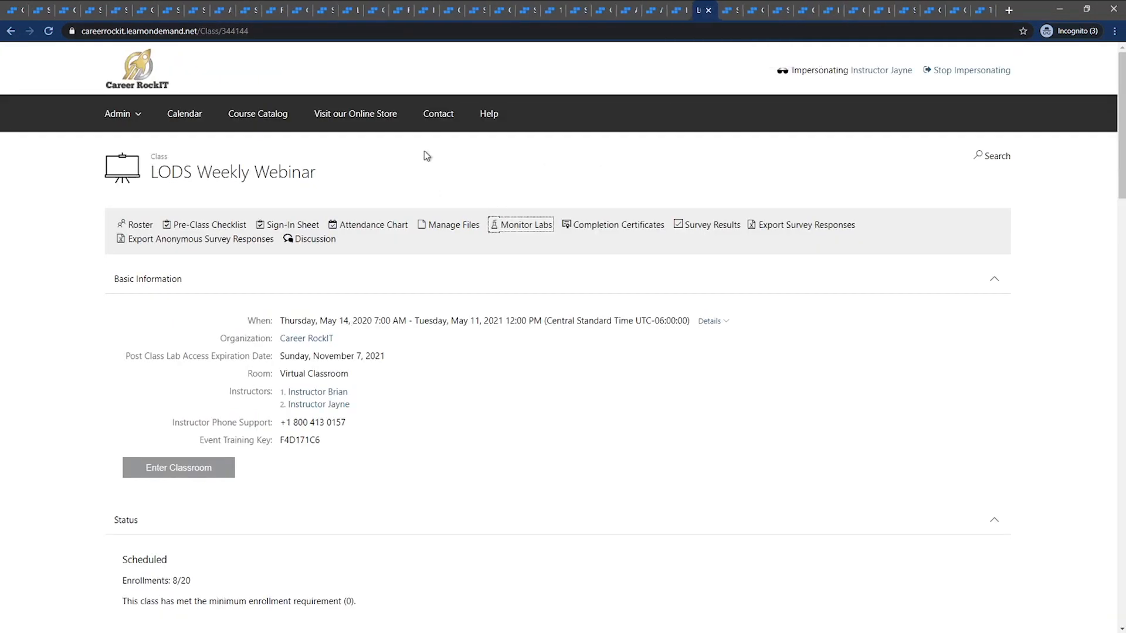
Stop impersonating the instructor and examine the September 2020 sessions in the instructor's calendar
{"action": "left_click", "coordinate": [988, 79]}
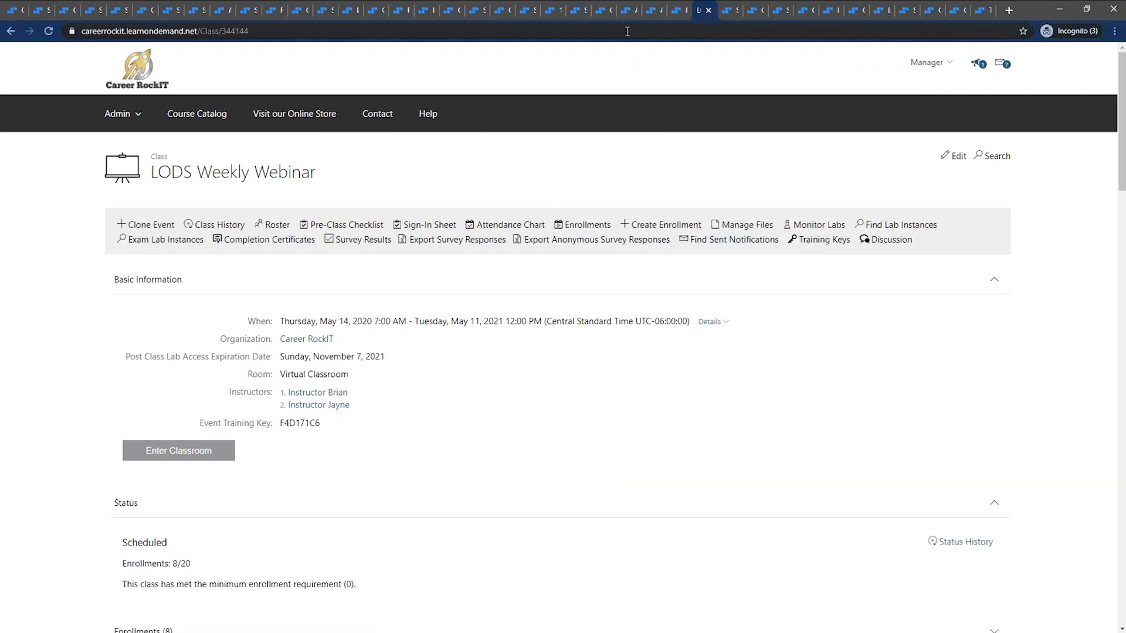
{"action": "left_click", "coordinate": [681, 9]}
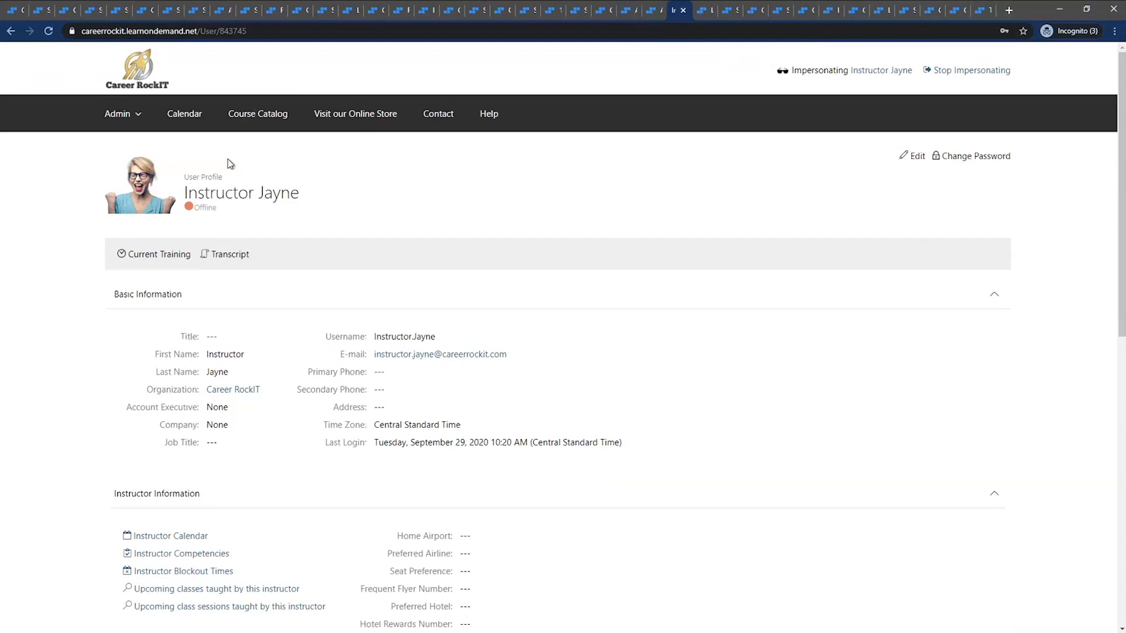
{"action": "left_click", "coordinate": [184, 114]}
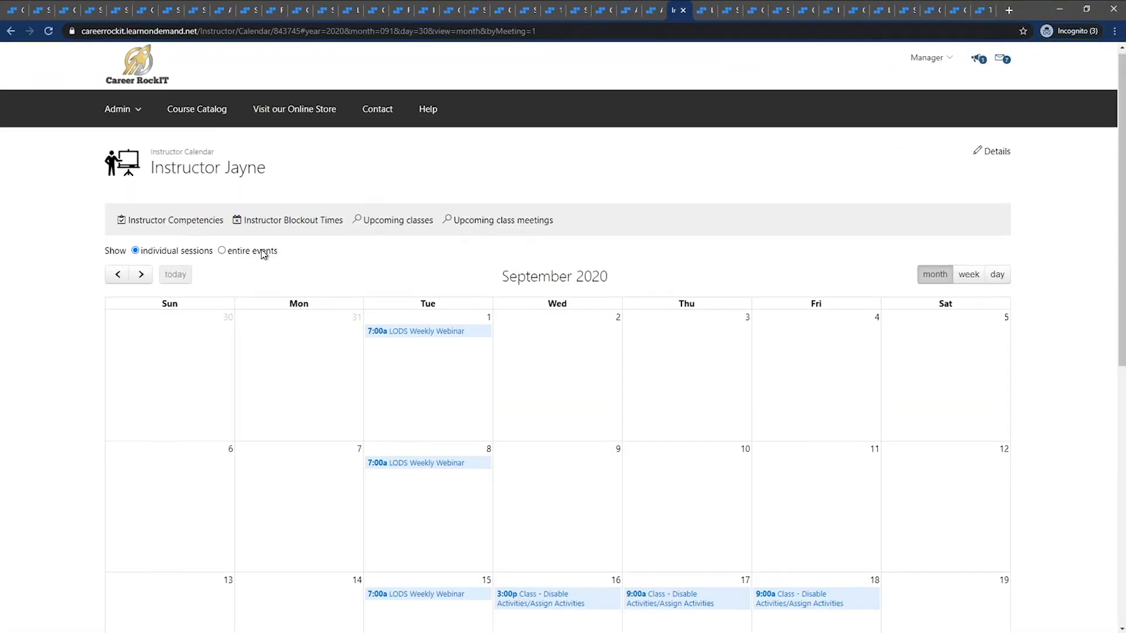
{"action": "scroll", "coordinate": [262, 253], "scroll_direction": "down", "scroll_amount": 5}
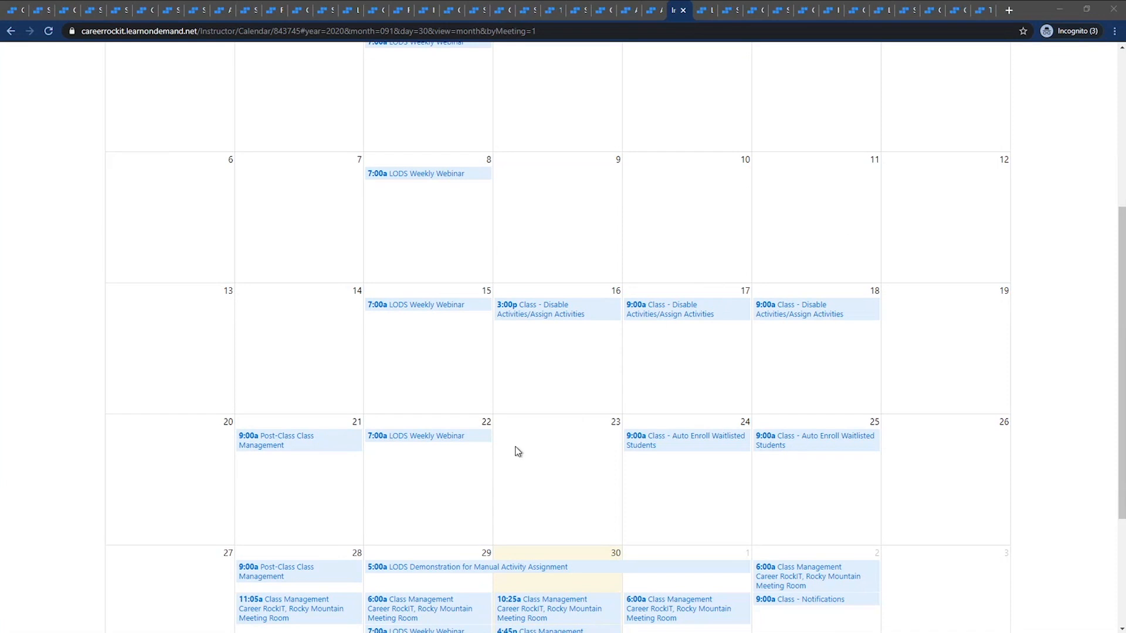
Open the September 30 Class Management session from the instructor's calendar and monitor its labs with the Learn on Demand Systems provider
{"action": "scroll", "coordinate": [518, 452], "scroll_direction": "down", "scroll_amount": 2}
{"action": "left_click", "coordinate": [540, 491]}
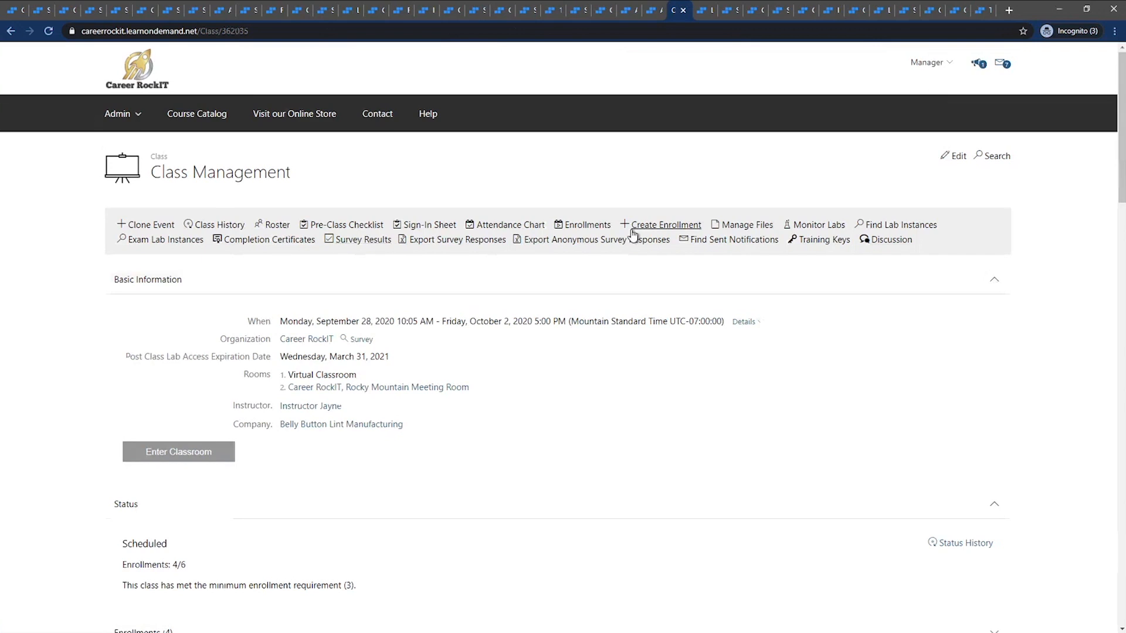
{"action": "left_click", "coordinate": [824, 233]}
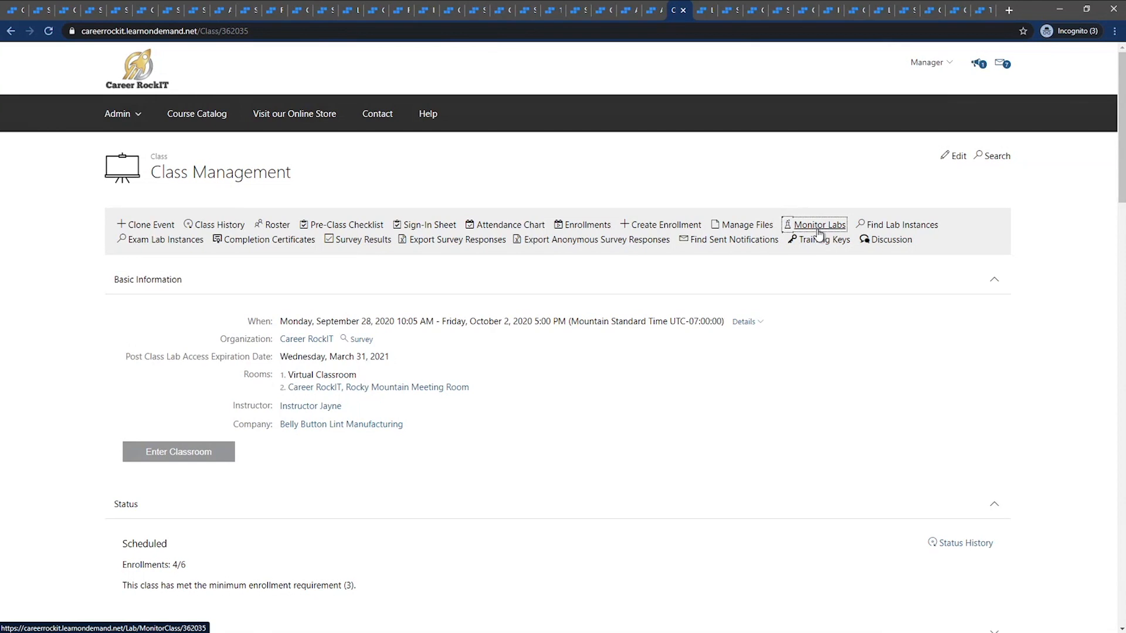
{"action": "left_click", "coordinate": [820, 234]}
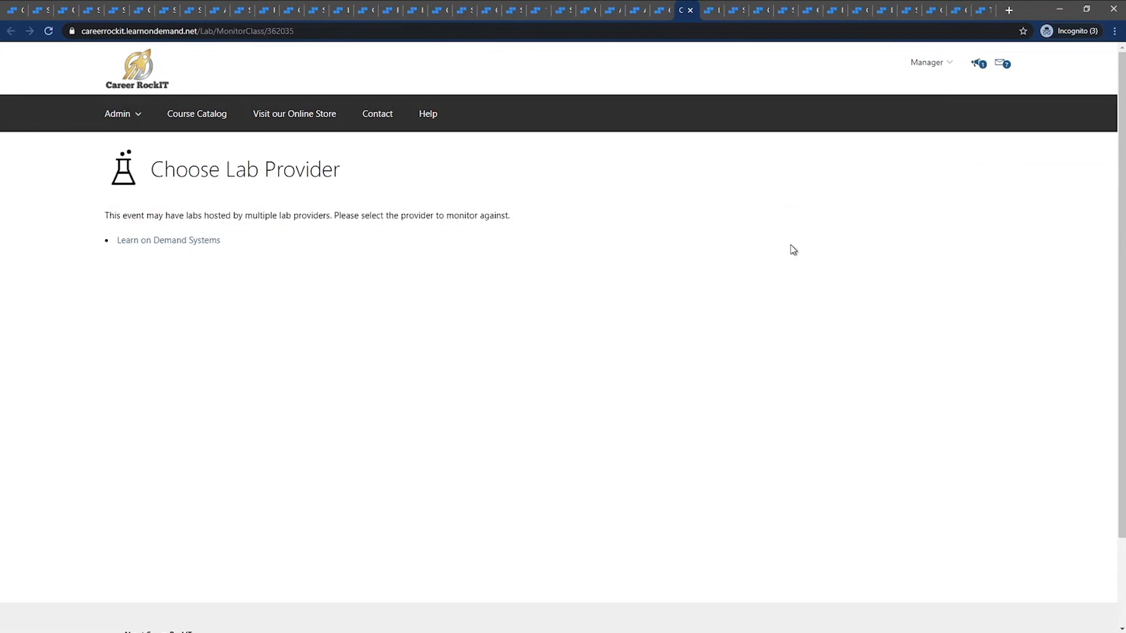
{"action": "left_click", "coordinate": [206, 238]}
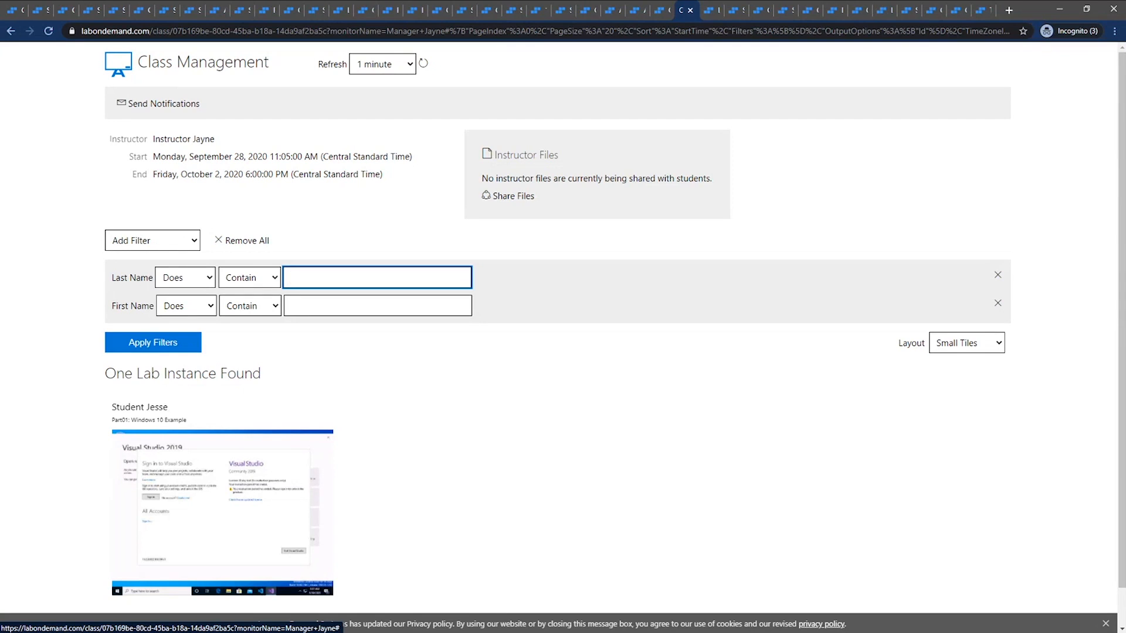
Share the instructor file InstructorJayneISO with the students in the monitored Class Management class
{"action": "left_click", "coordinate": [515, 199]}
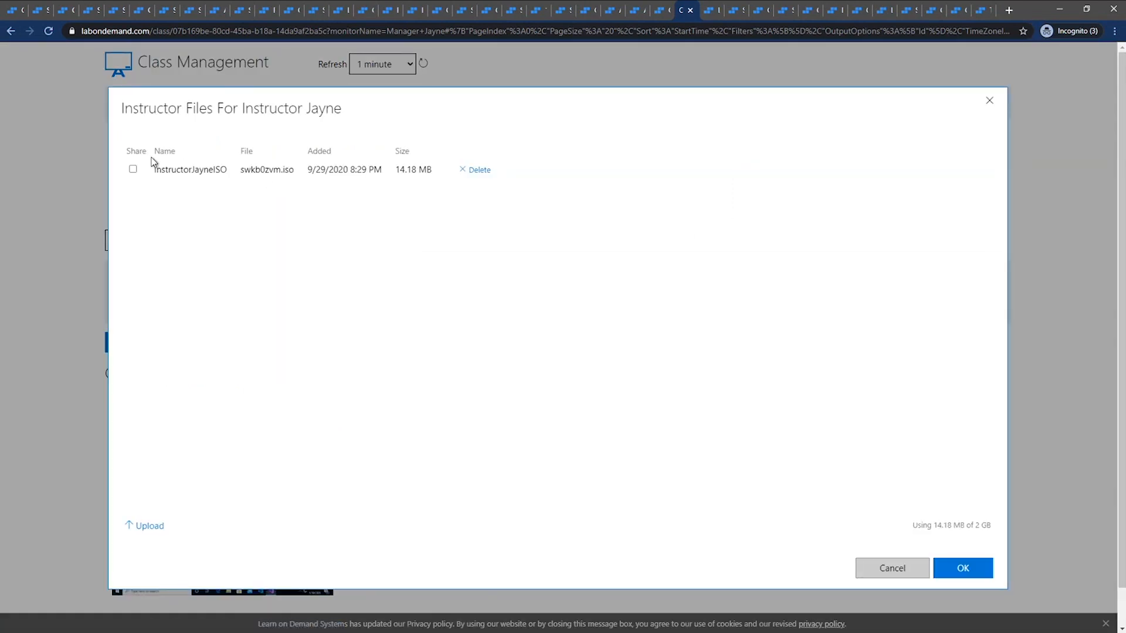
{"action": "left_click", "coordinate": [133, 170]}
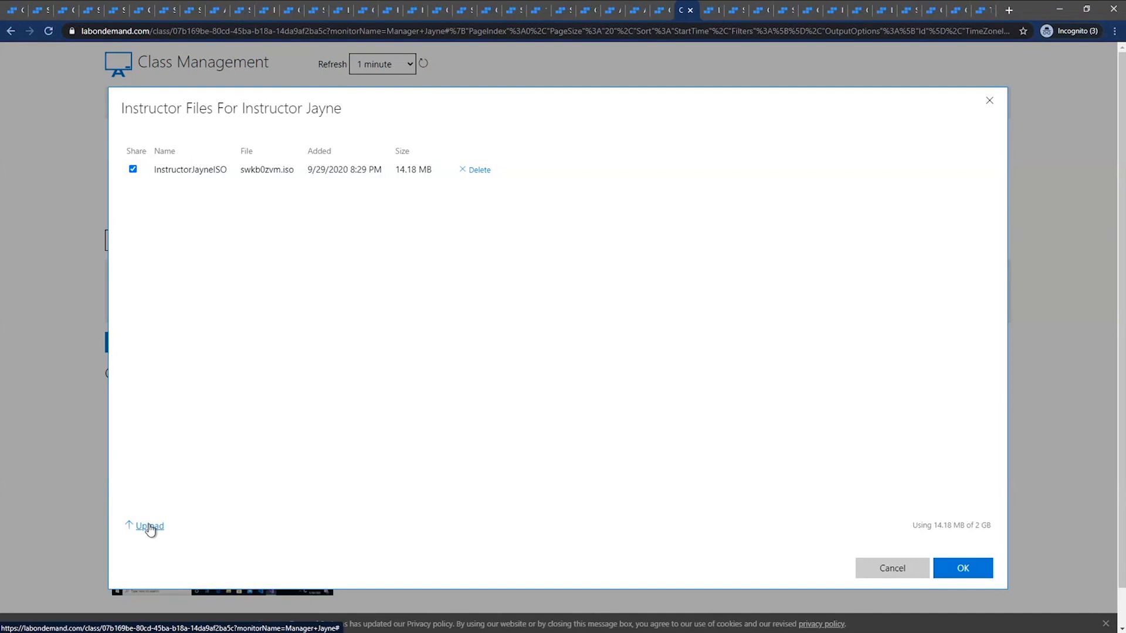
{"action": "left_click", "coordinate": [965, 566]}
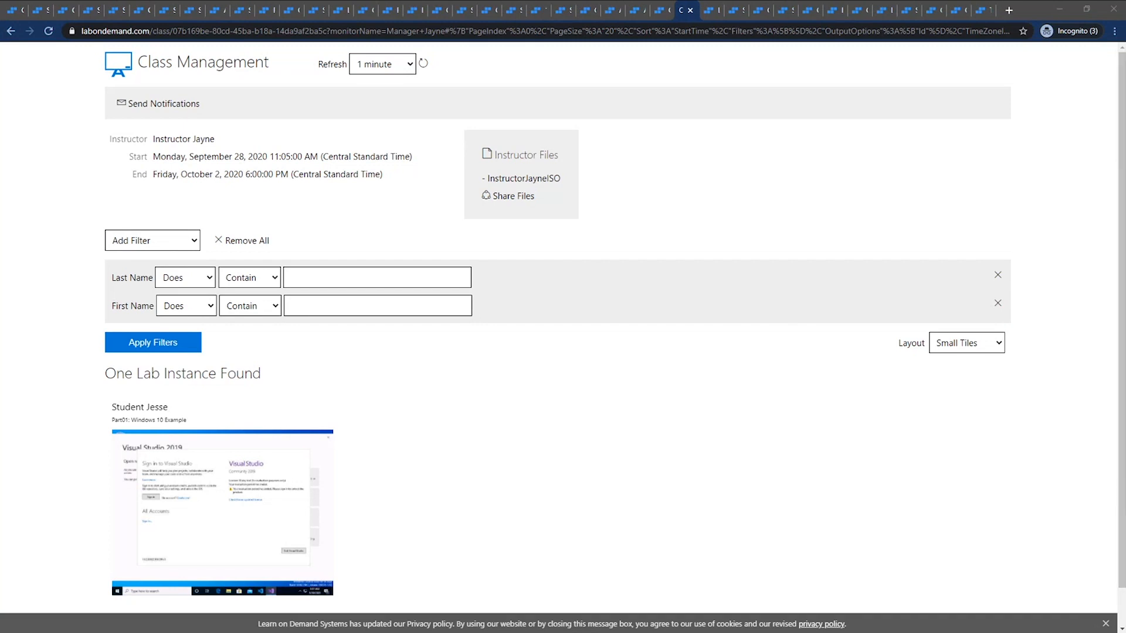
Load the shared InstructorJayneISO into the DVD drive of the student's Windows 10 Example lab and minimize the lab window
{"action": "left_click_drag", "start_coordinate": [1047, 60], "coordinate": [495, 79]}
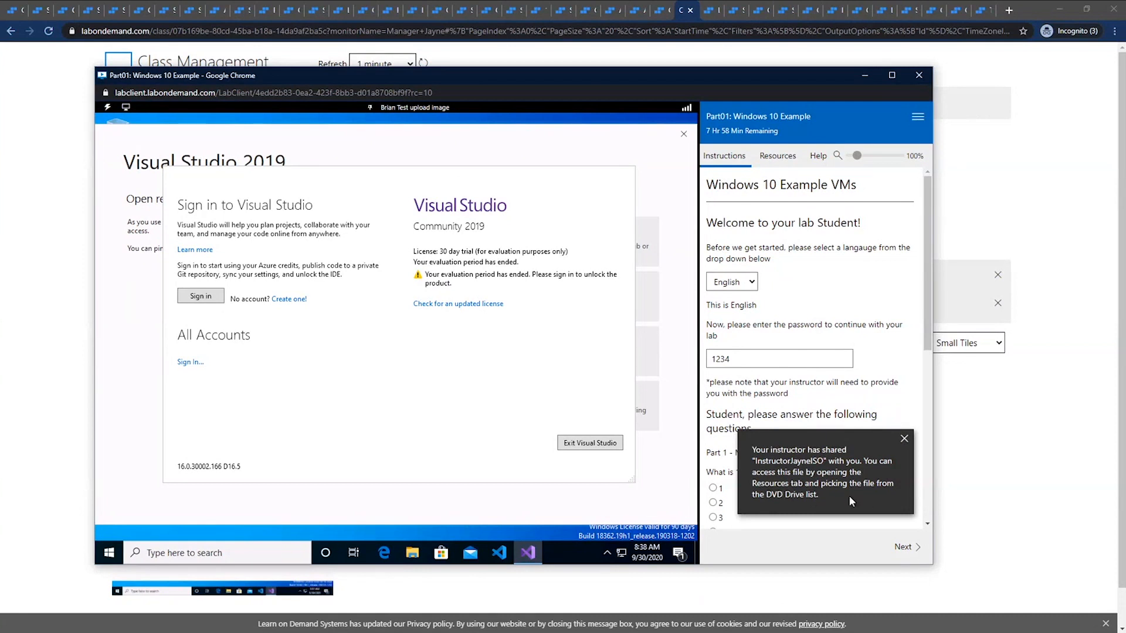
{"action": "left_click", "coordinate": [779, 156]}
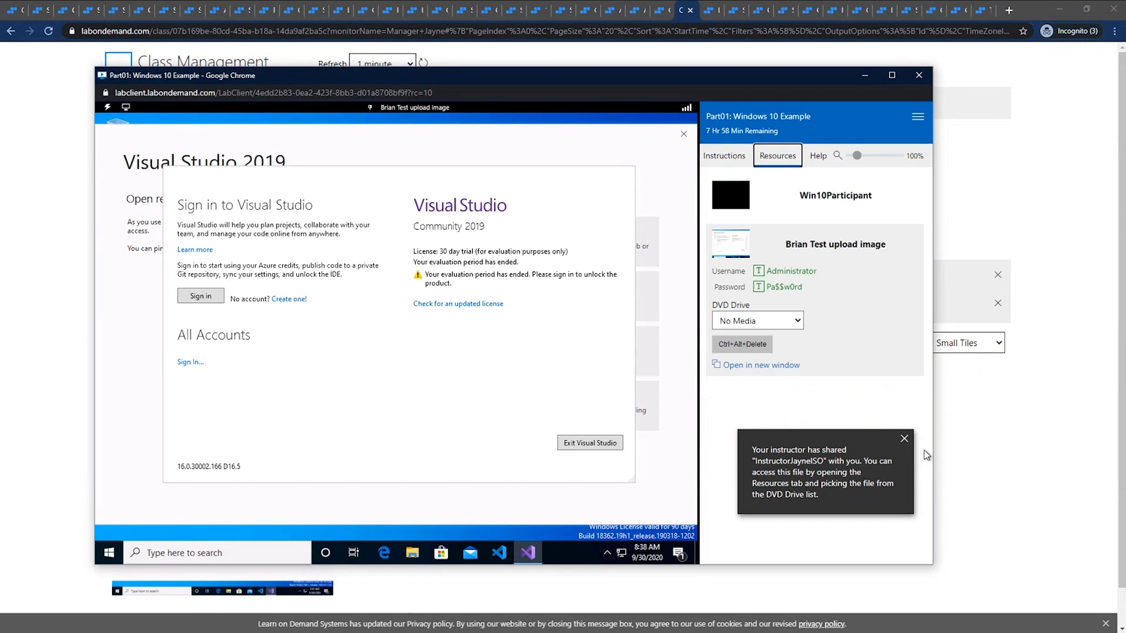
{"action": "left_click", "coordinate": [905, 439]}
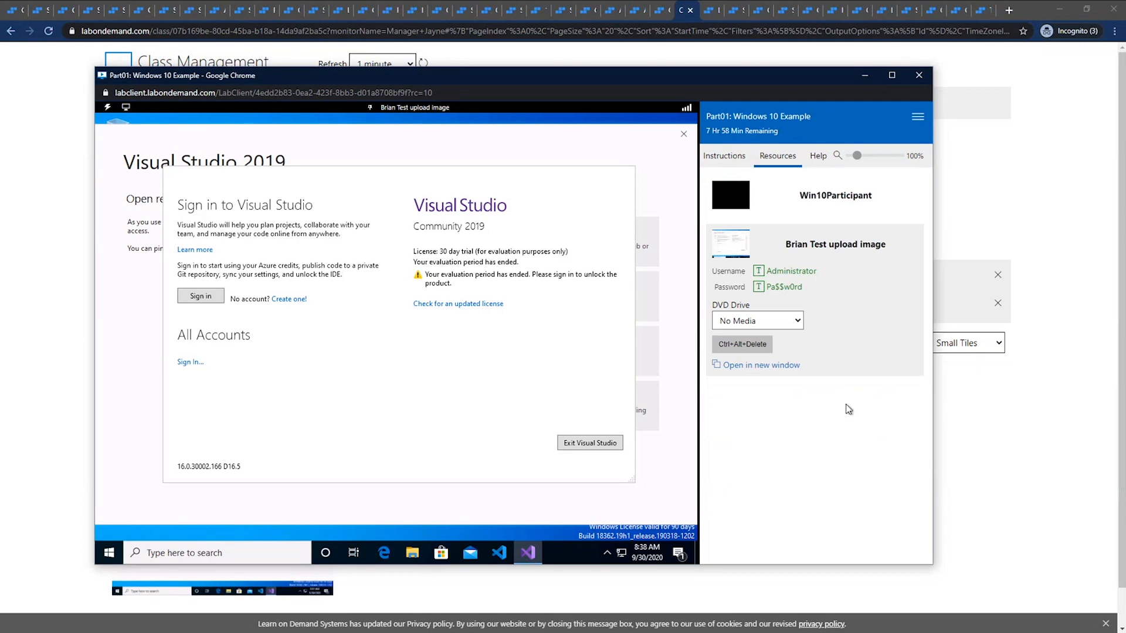
{"action": "left_click", "coordinate": [780, 324]}
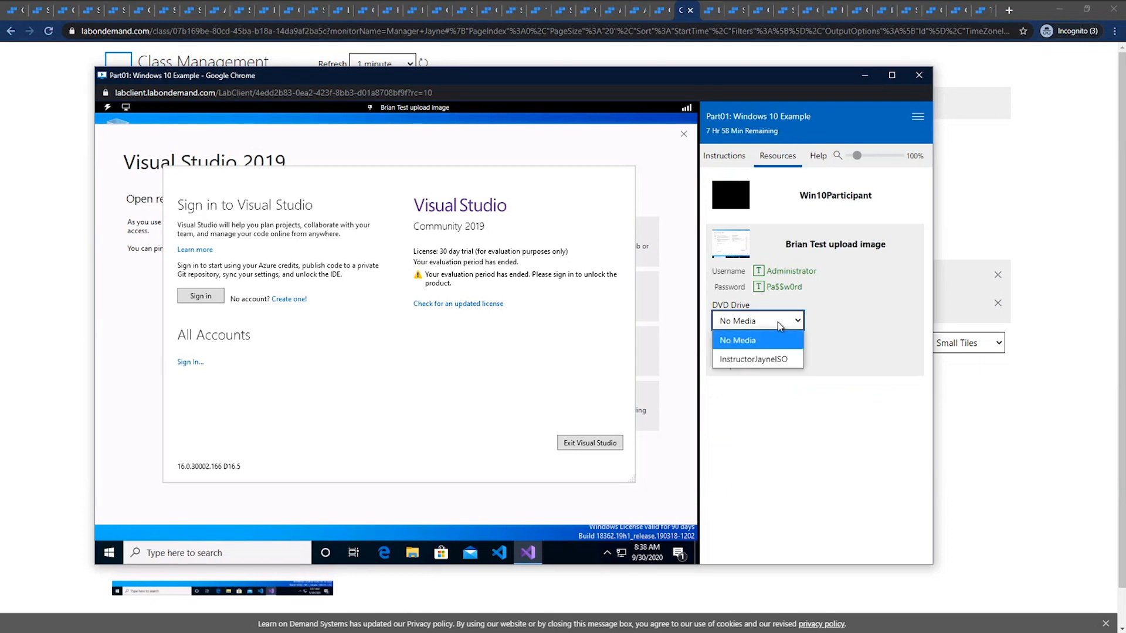
{"action": "left_click", "coordinate": [767, 360]}
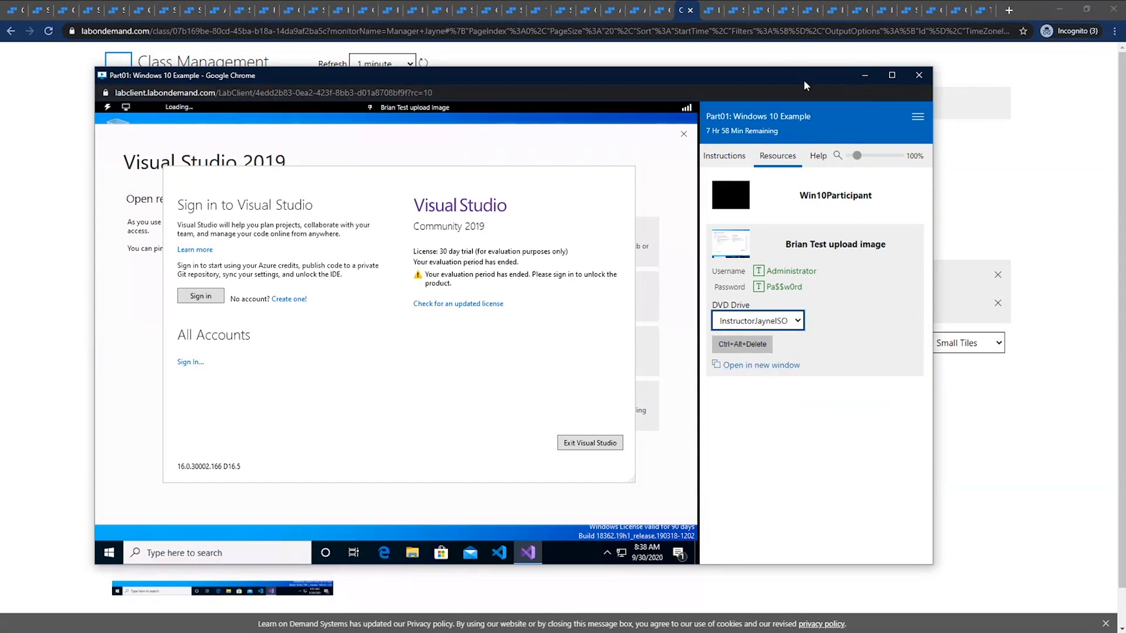
{"action": "left_click", "coordinate": [866, 75]}
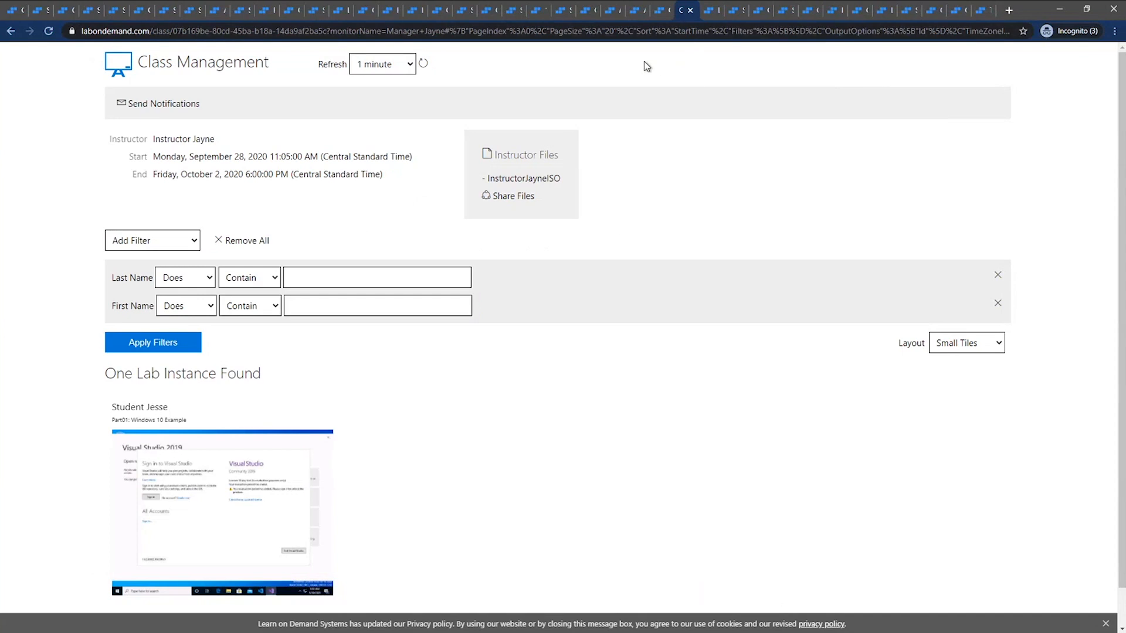
Switch past the LODS Weekly Webinar class to the user profile of its enrolled student
{"action": "left_click", "coordinate": [712, 11]}
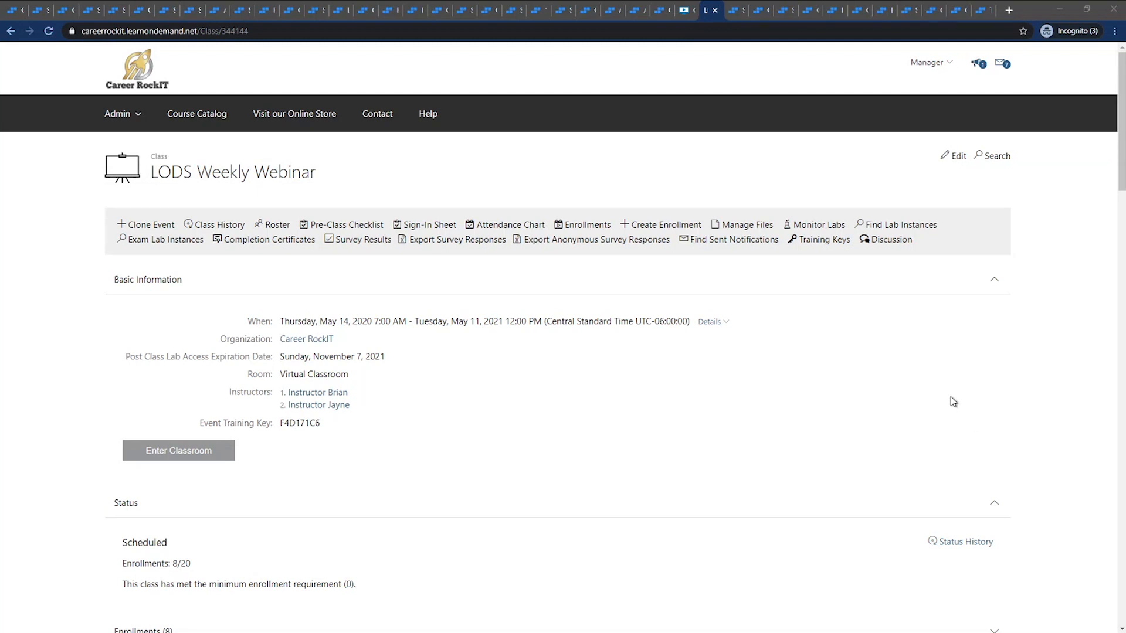
{"action": "left_click", "coordinate": [736, 11]}
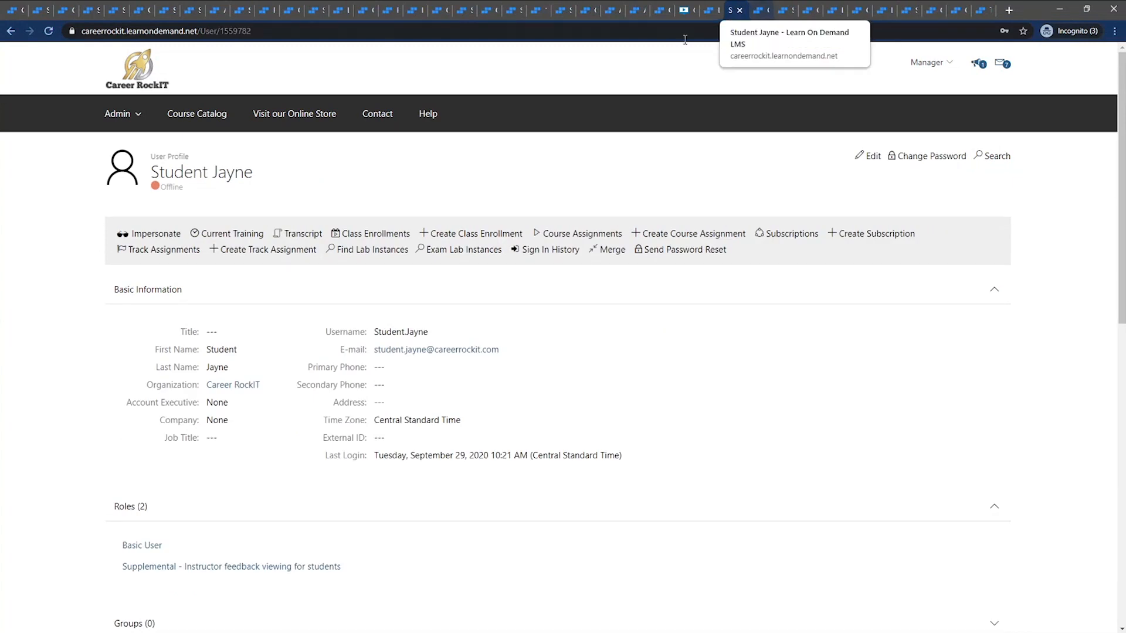
{"action": "left_click", "coordinate": [869, 157]}
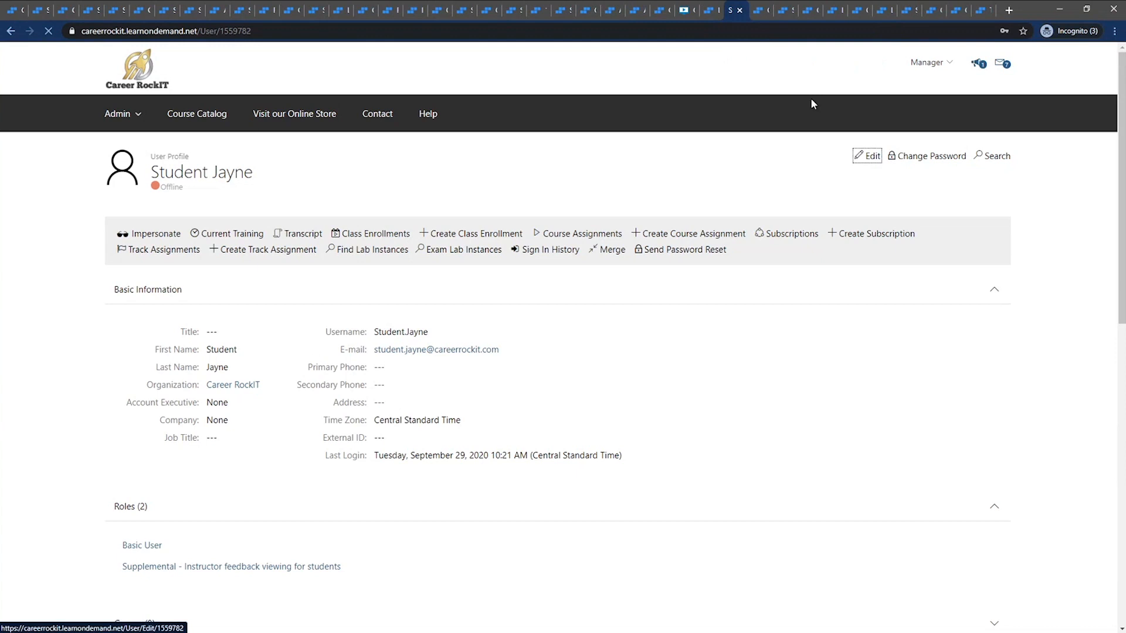
{"action": "left_click", "coordinate": [760, 10]}
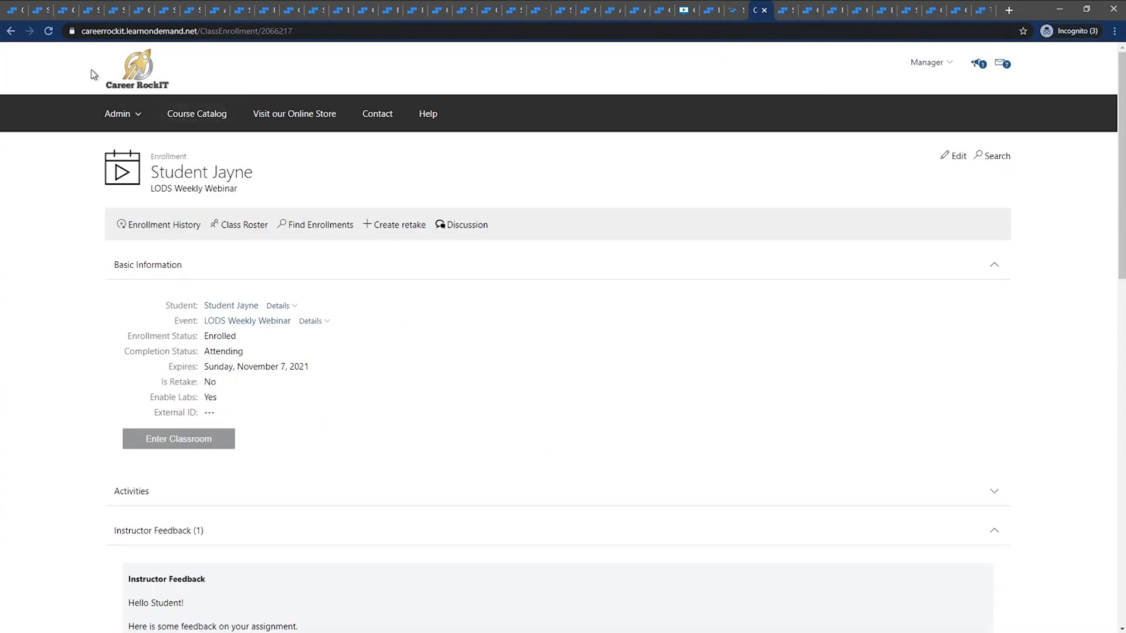
{"action": "left_click", "coordinate": [51, 33]}
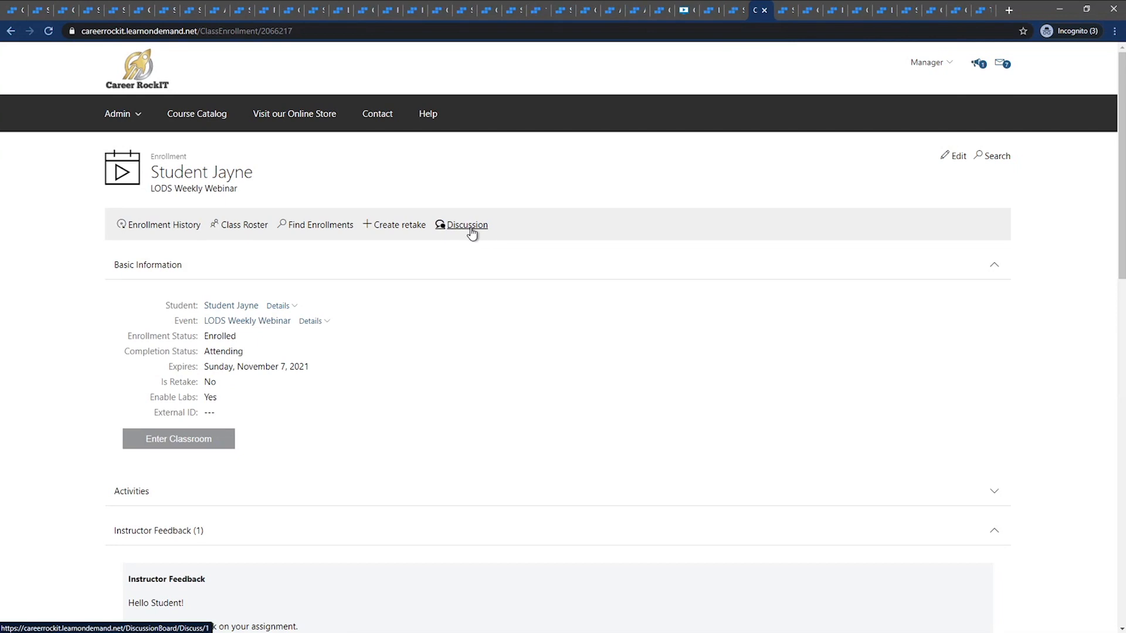
{"action": "left_click", "coordinate": [48, 31]}
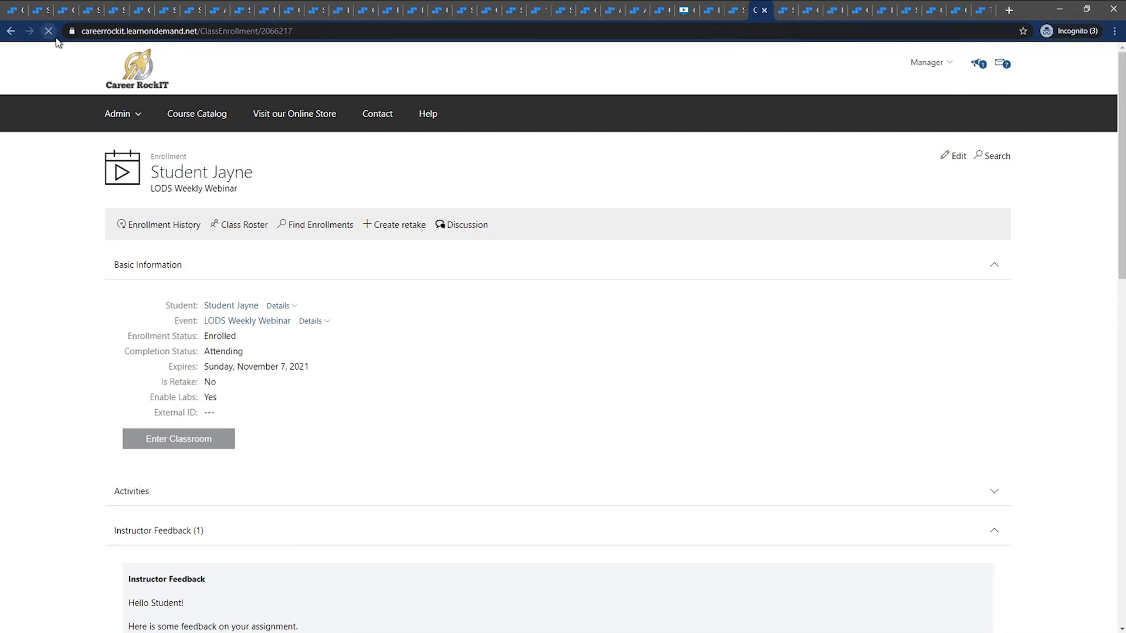
{"action": "left_click", "coordinate": [737, 12]}
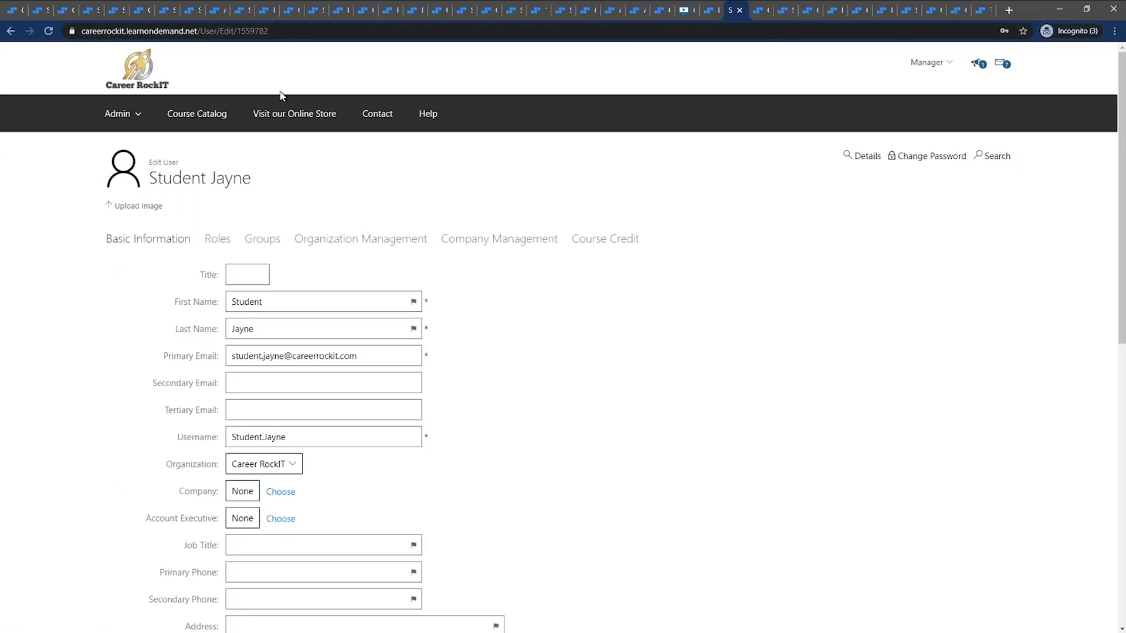
{"action": "left_click", "coordinate": [867, 156]}
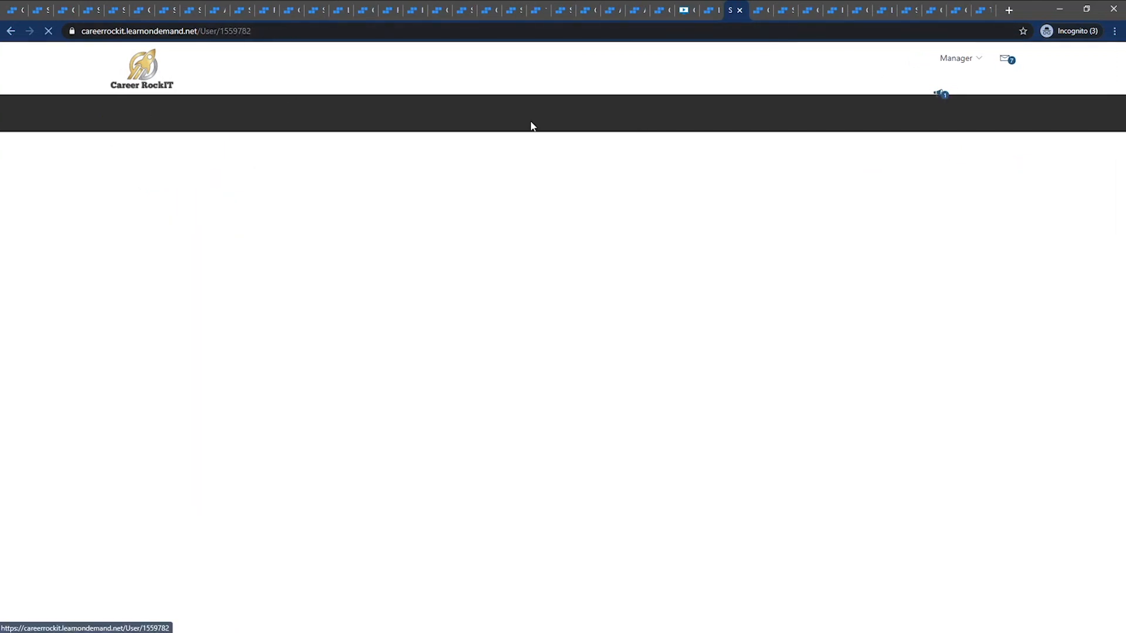
Impersonate the student and open the discussion board from the student's LODS Weekly Webinar enrollment
{"action": "left_click", "coordinate": [144, 231]}
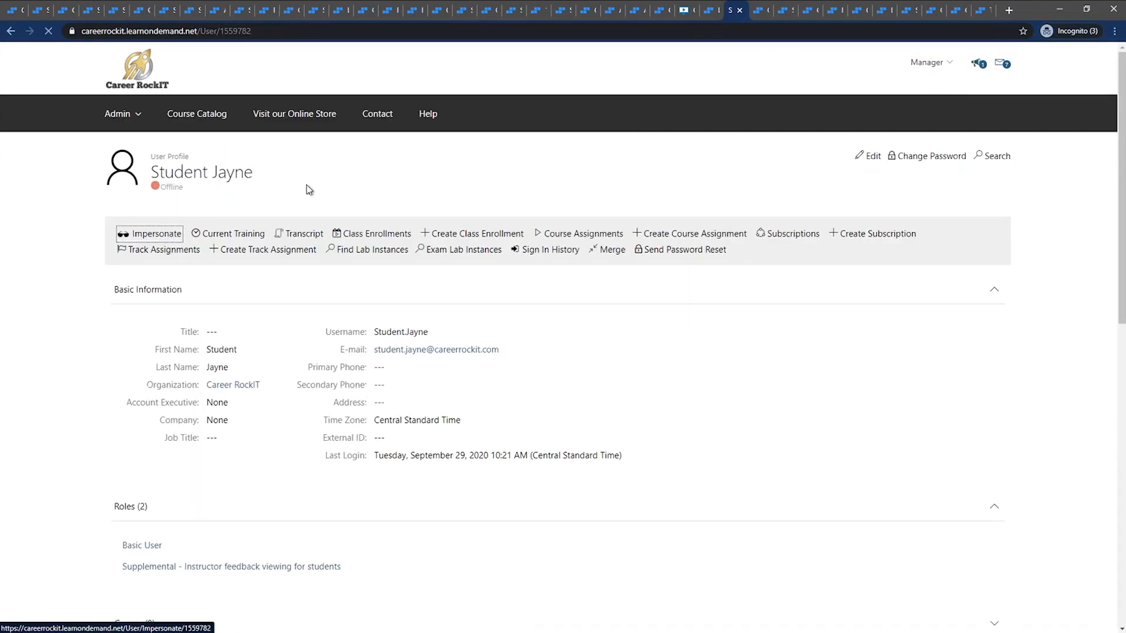
{"action": "left_click", "coordinate": [760, 12]}
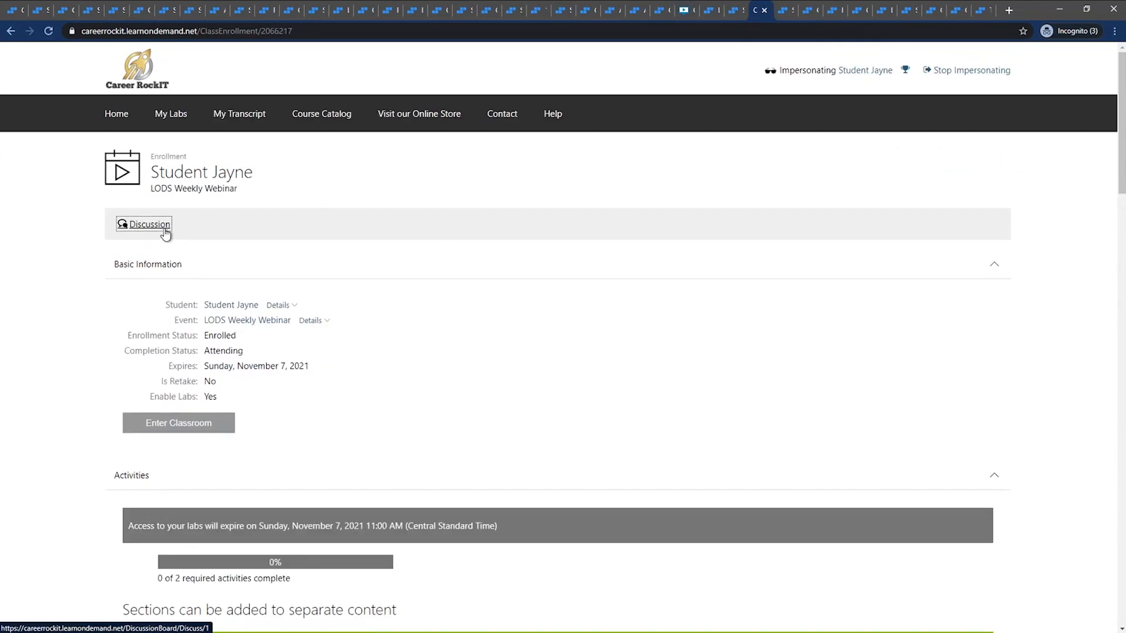
{"action": "left_click", "coordinate": [165, 231]}
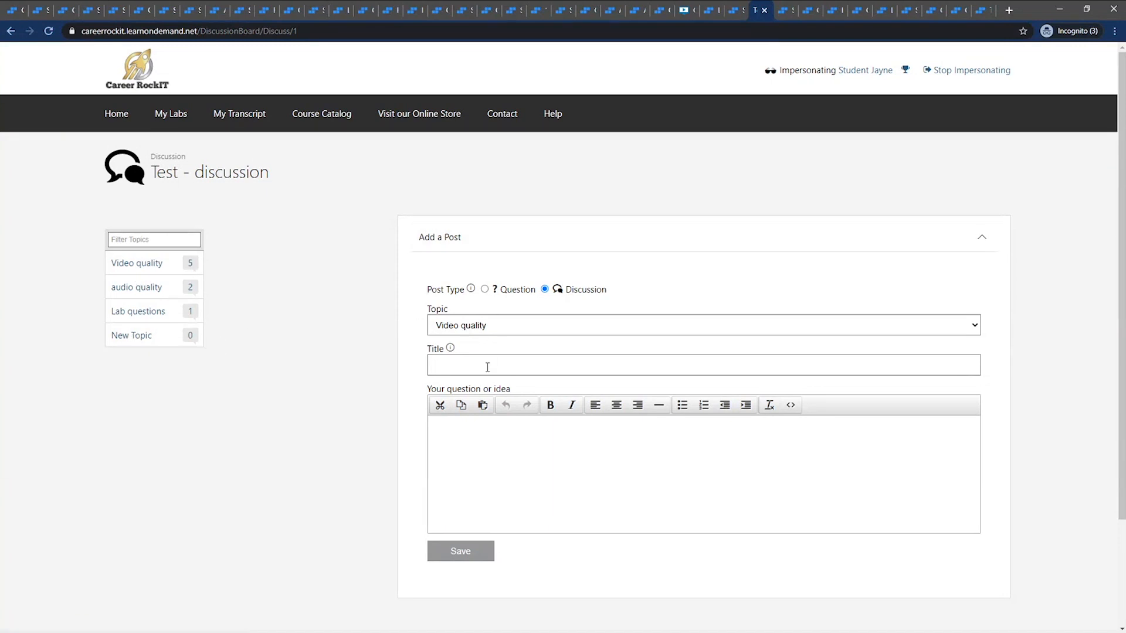
Examine the first three posts and the new-post form under the Video quality topic, and stop impersonating the student
{"action": "left_click", "coordinate": [146, 263]}
{"action": "left_click", "coordinate": [233, 271]}
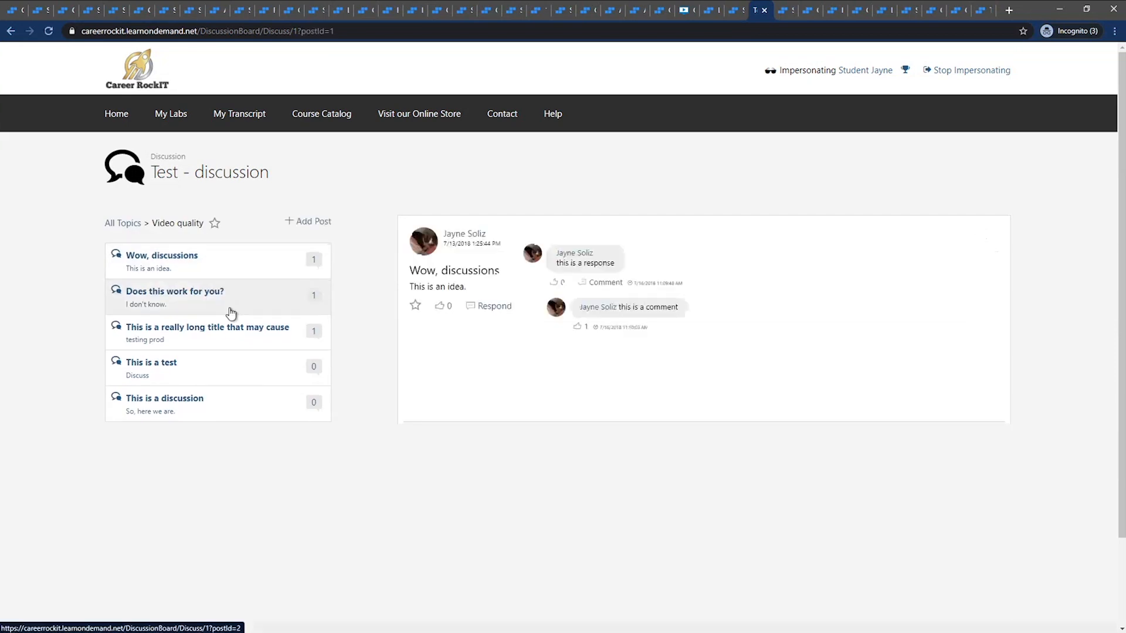
{"action": "left_click", "coordinate": [219, 305]}
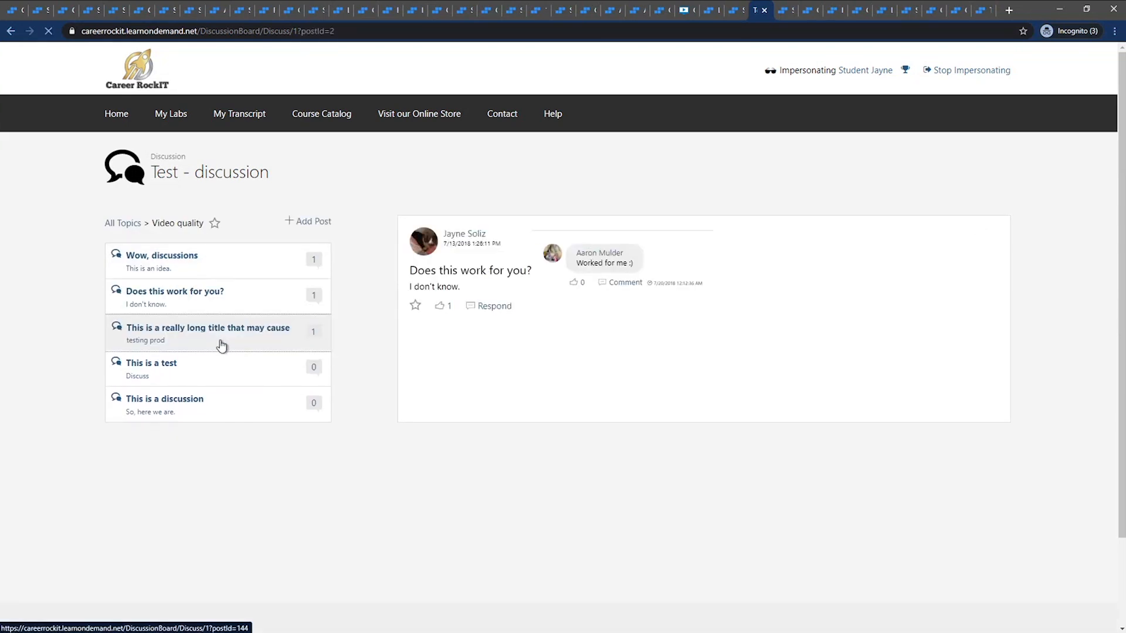
{"action": "left_click", "coordinate": [220, 343]}
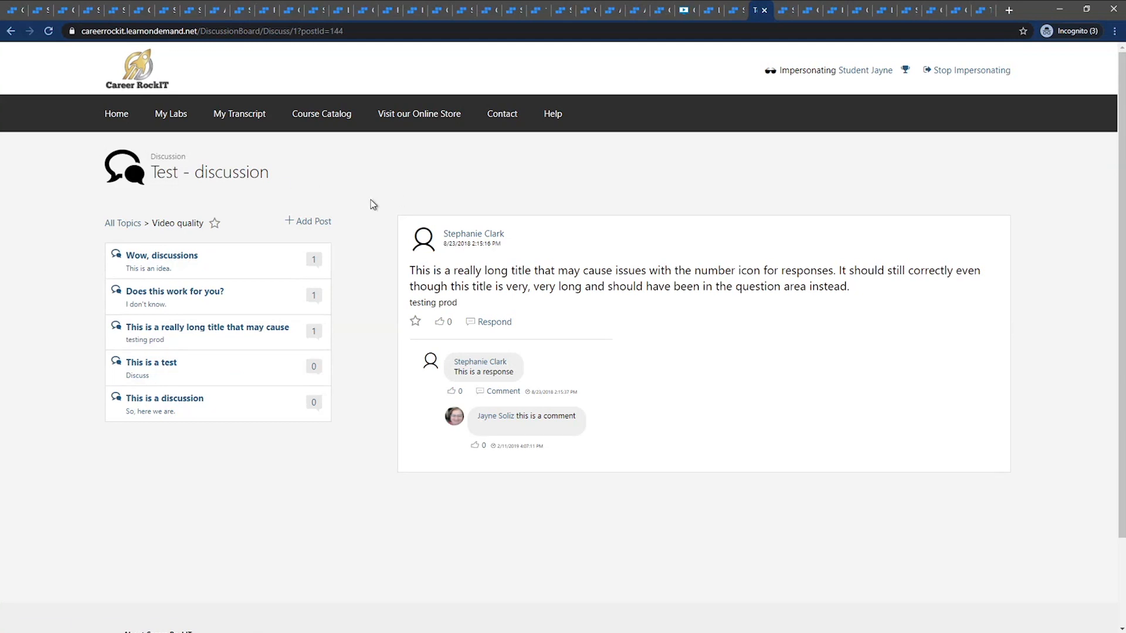
{"action": "left_click", "coordinate": [309, 226]}
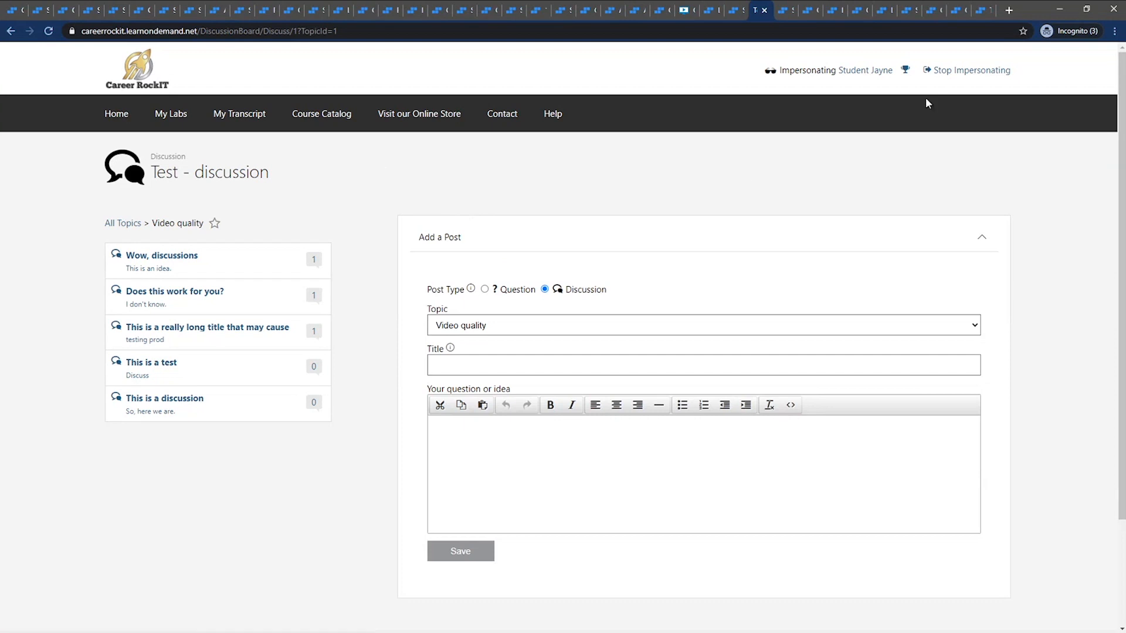
{"action": "left_click", "coordinate": [955, 73]}
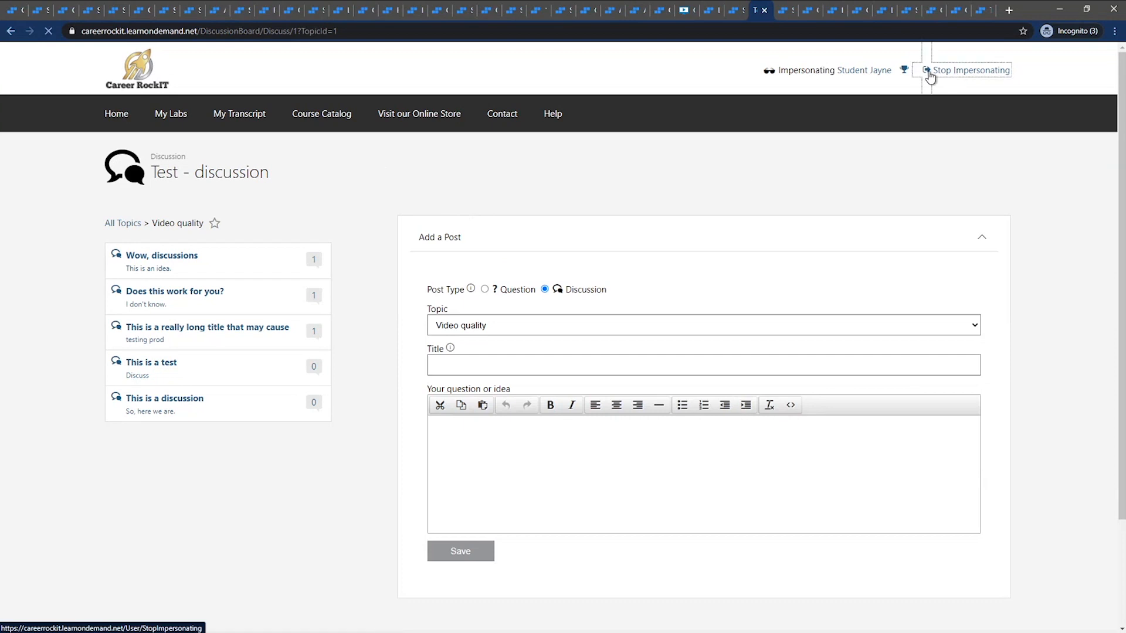
Impersonate the student enrolled in Class Management from the user profile, and close that student's enrollment page and the page following it
{"action": "left_click", "coordinate": [787, 11]}
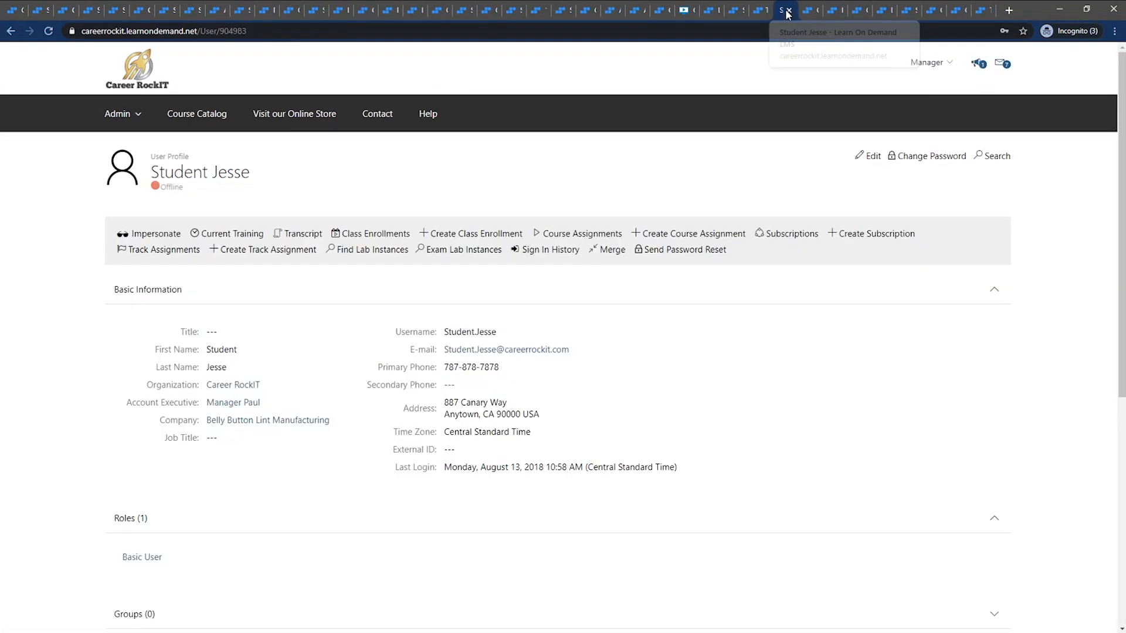
{"action": "left_click", "coordinate": [151, 234]}
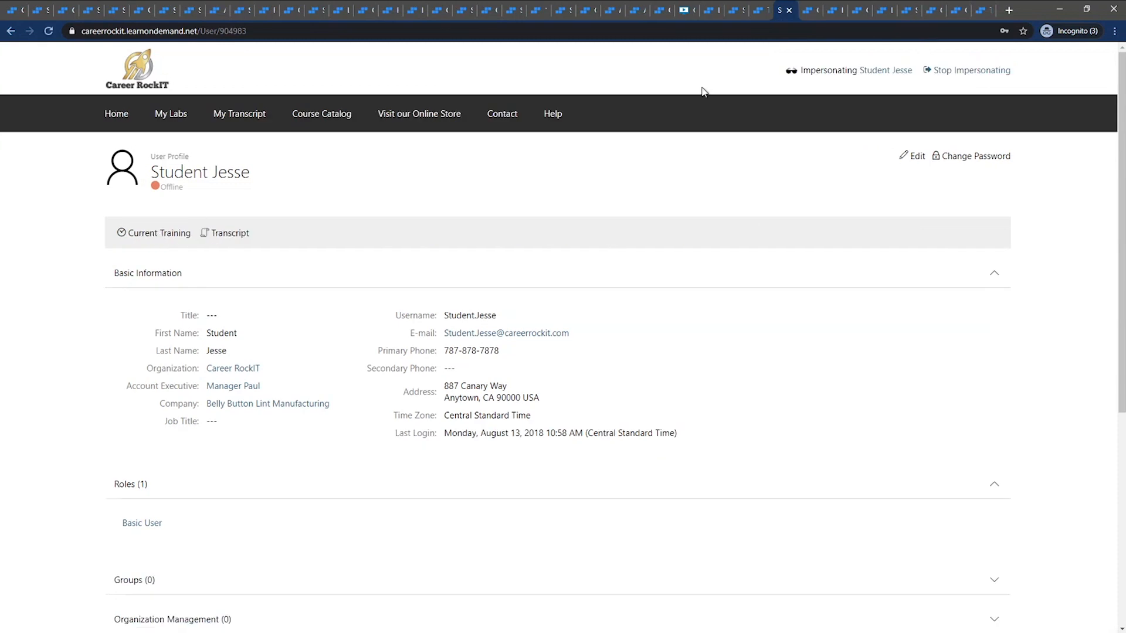
{"action": "left_click", "coordinate": [808, 9]}
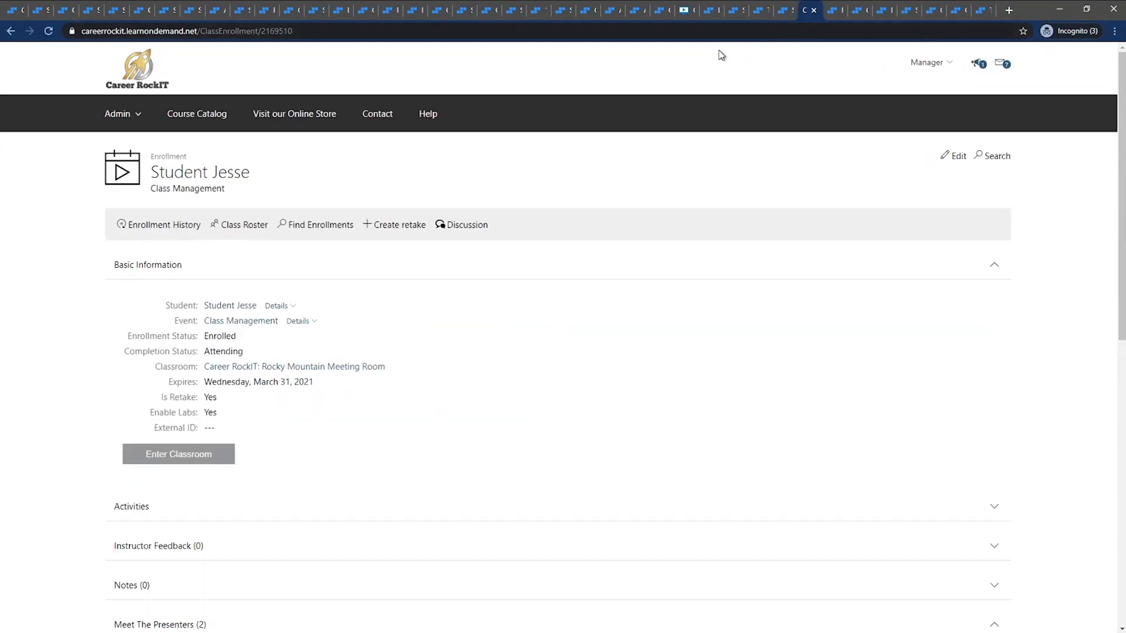
{"action": "left_click", "coordinate": [815, 10]}
{"action": "left_click", "coordinate": [817, 9]}
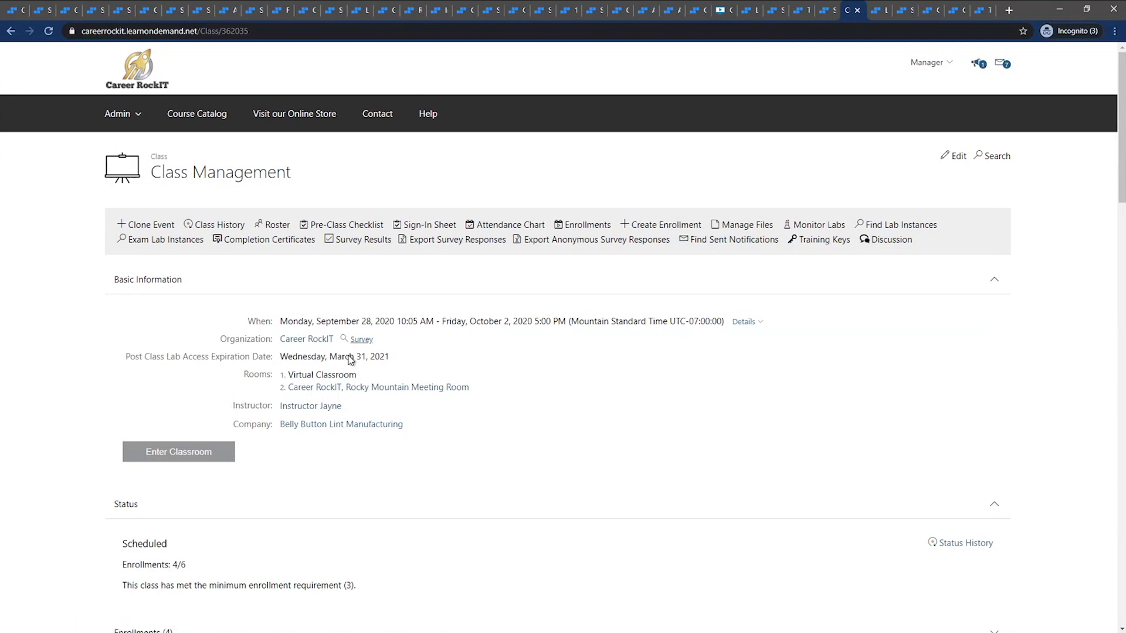
Open the LODS Weekly Webinar - discussions course for editing, stop impersonating the student, and show the course's basic information
{"action": "left_click", "coordinate": [880, 11]}
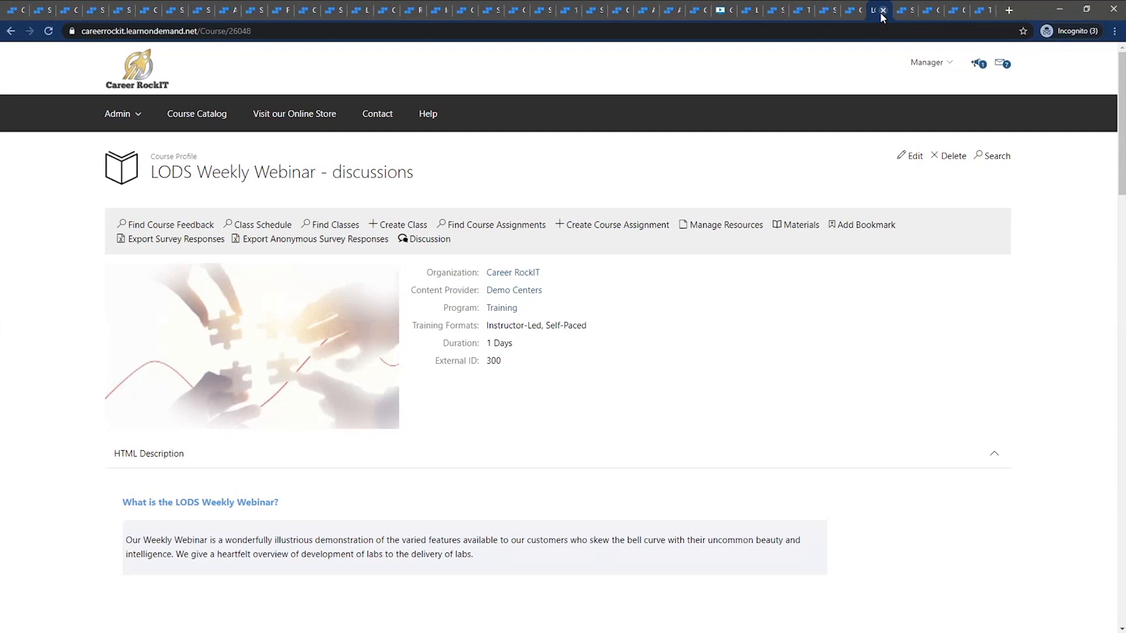
{"action": "left_click", "coordinate": [911, 156]}
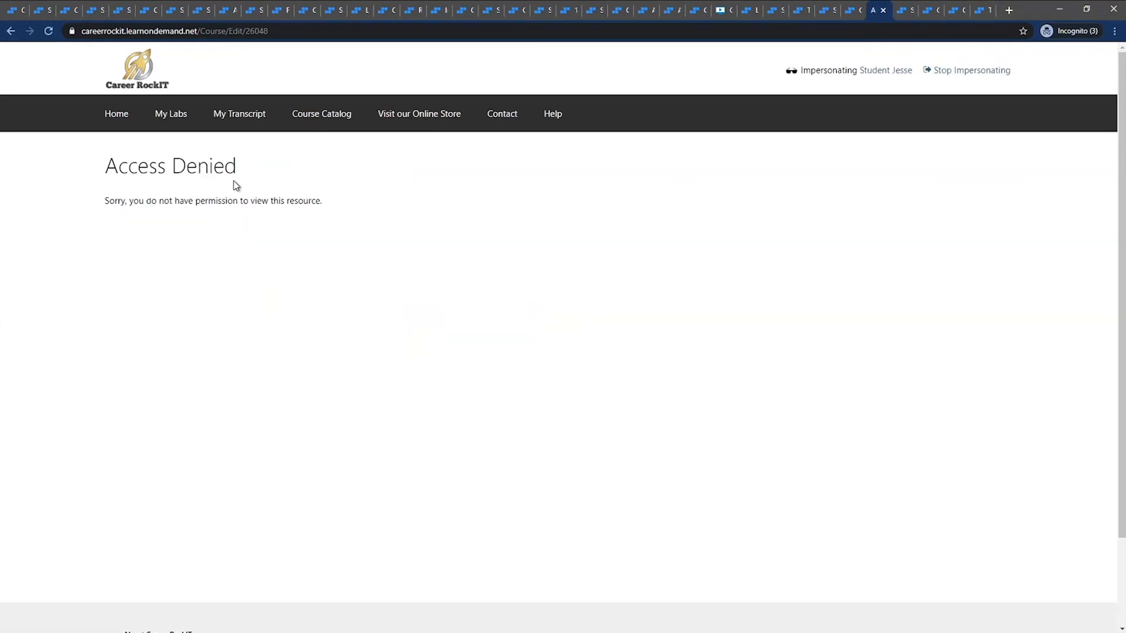
{"action": "left_click", "coordinate": [961, 71]}
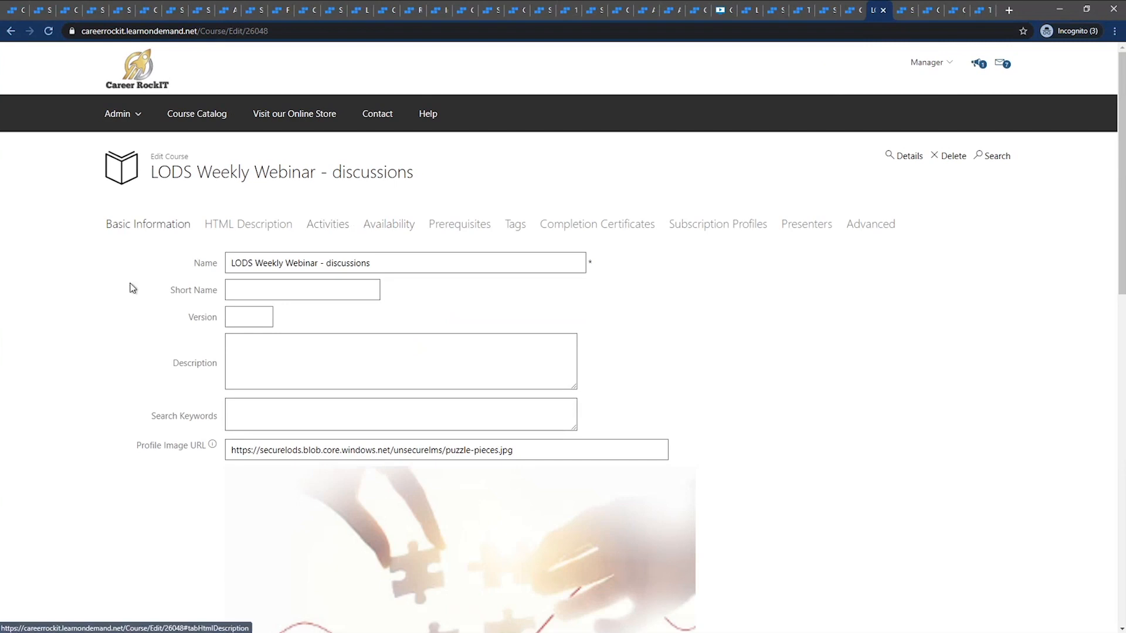
{"action": "left_click", "coordinate": [171, 226]}
{"action": "scroll", "coordinate": [129, 252], "scroll_direction": "down", "scroll_amount": 10}
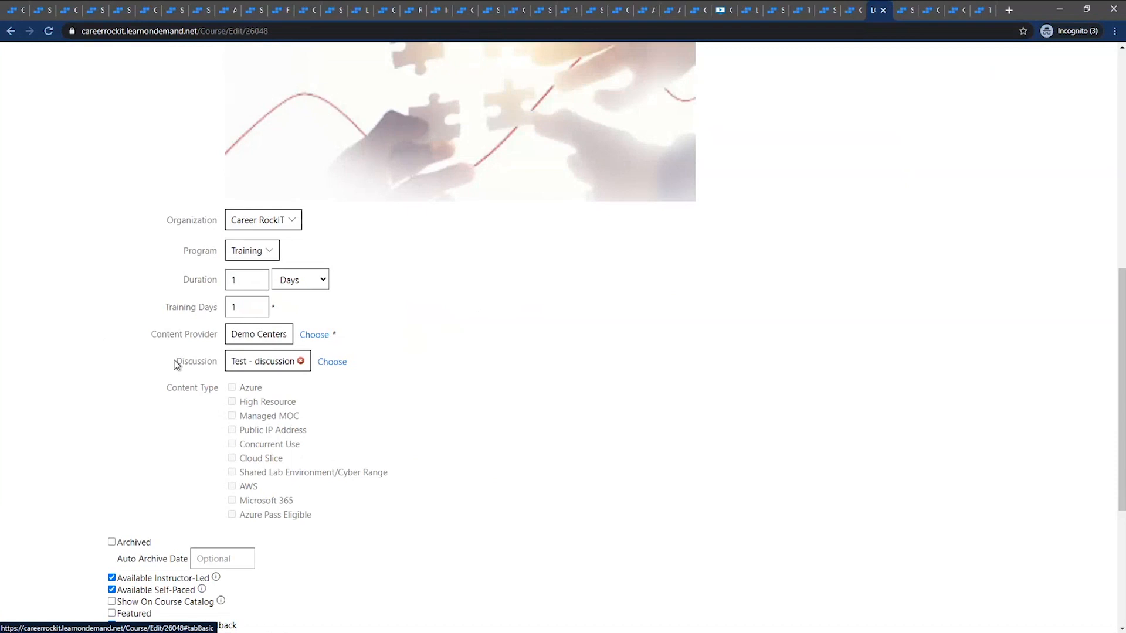
Search all discussions available for the course's Discussion setting, and close the chooser without changing the assigned one
{"action": "left_click_drag", "start_coordinate": [176, 362], "coordinate": [213, 367]}
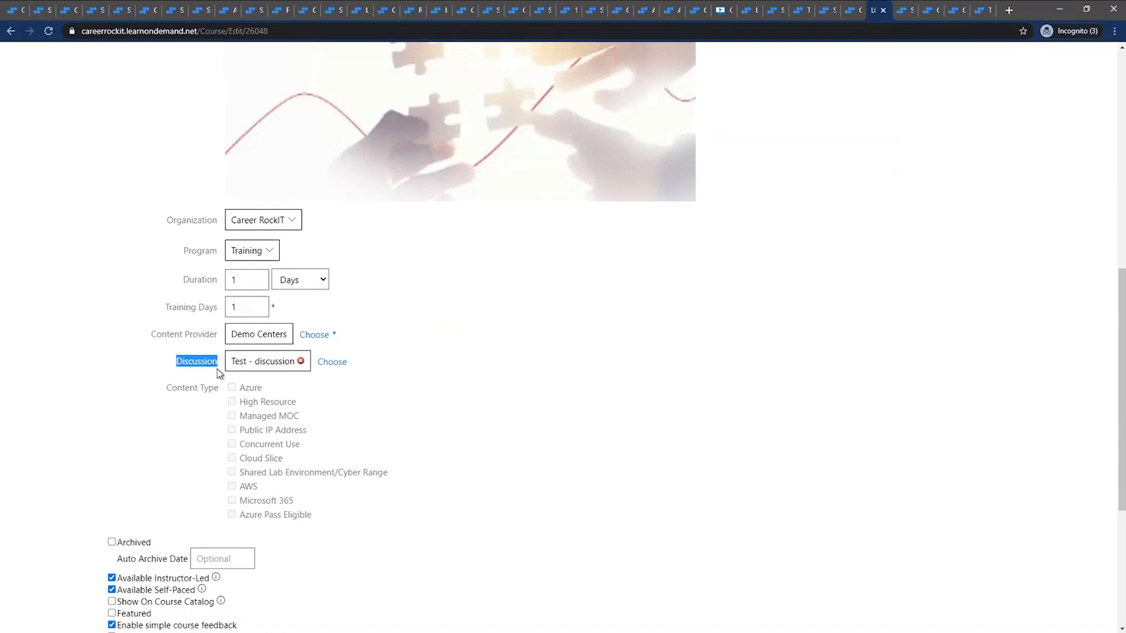
{"action": "left_click", "coordinate": [322, 368]}
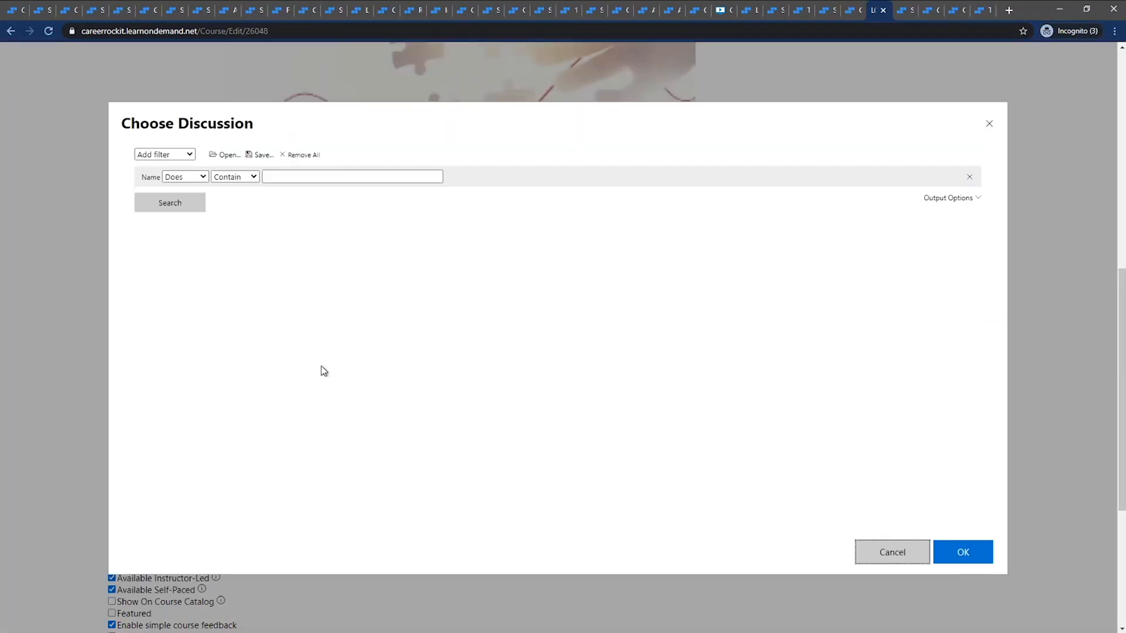
{"action": "left_click", "coordinate": [190, 206]}
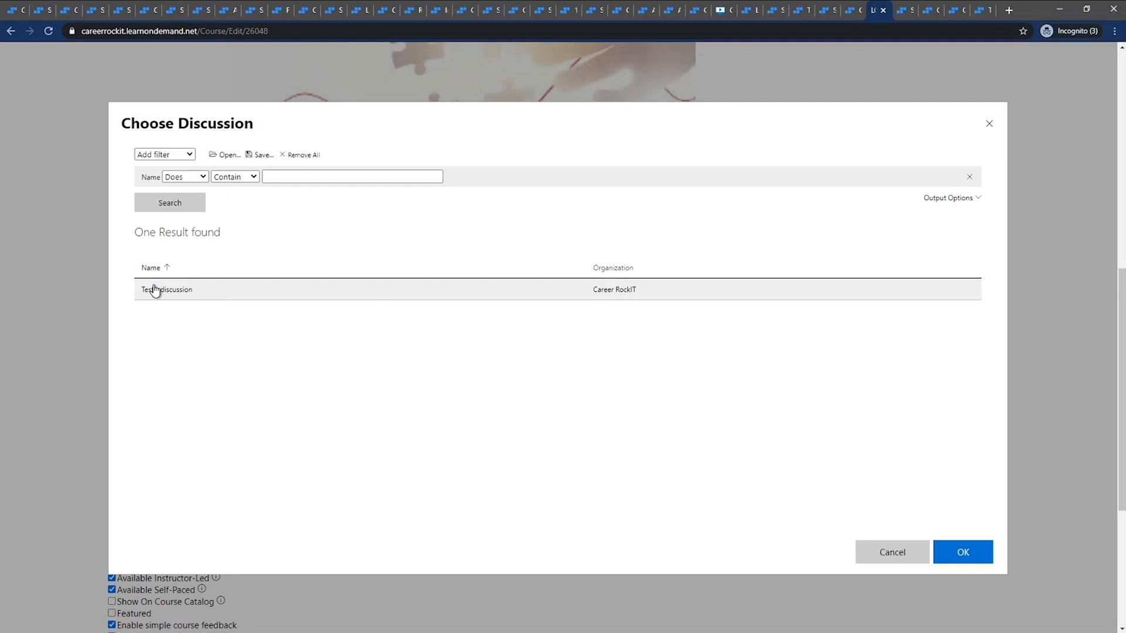
{"action": "left_click", "coordinate": [990, 124]}
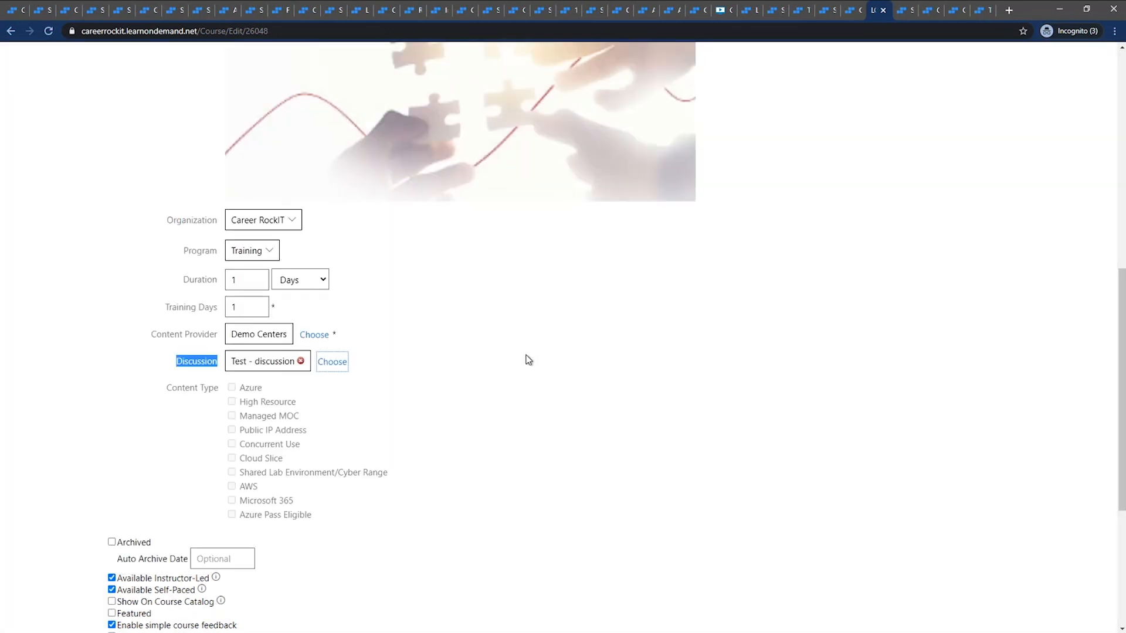
{"action": "left_click", "coordinate": [527, 361]}
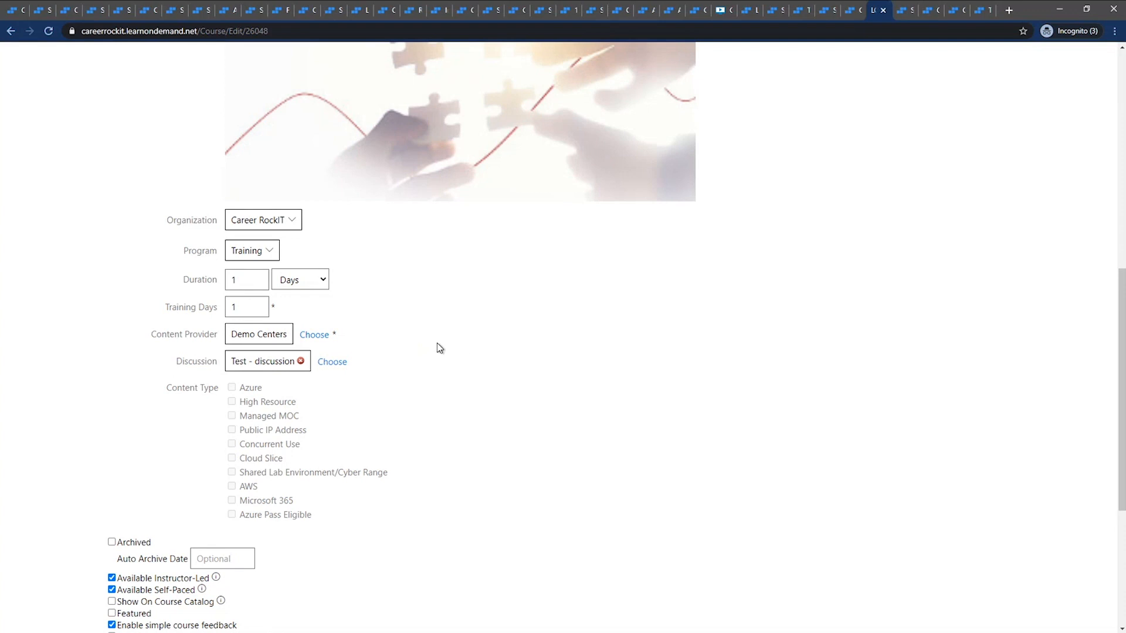
{"action": "scroll", "coordinate": [438, 341], "scroll_direction": "up", "scroll_amount": 10}
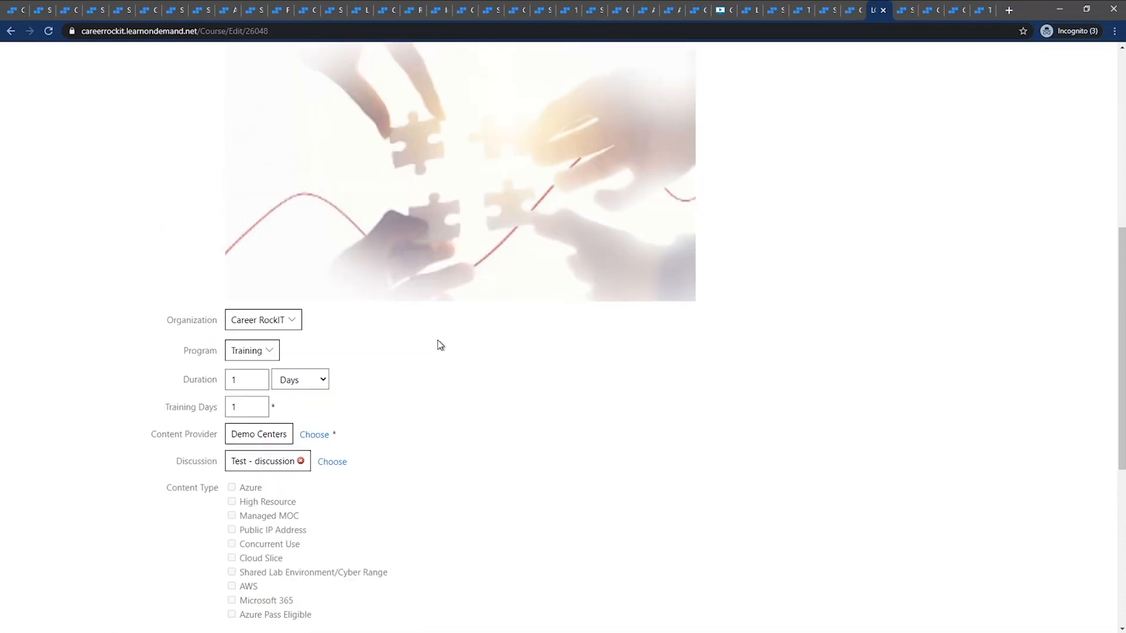
Impersonate the student from the user profile, and reload the student's LODS Weekly Webinar course assignment in the student view
{"action": "left_click", "coordinate": [902, 11]}
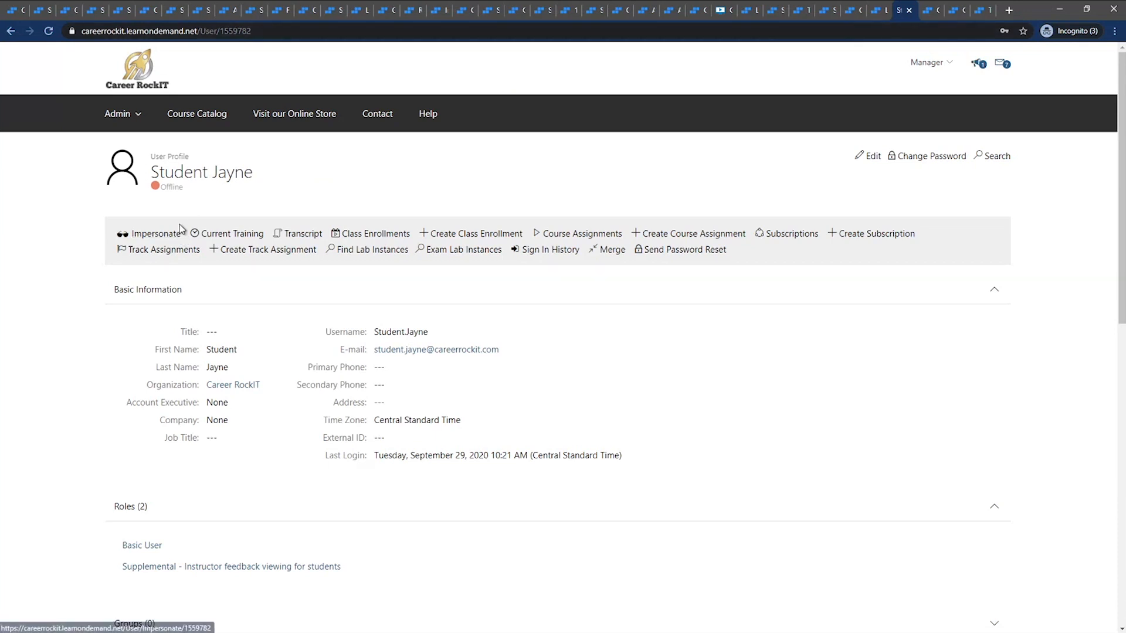
{"action": "left_click", "coordinate": [155, 234]}
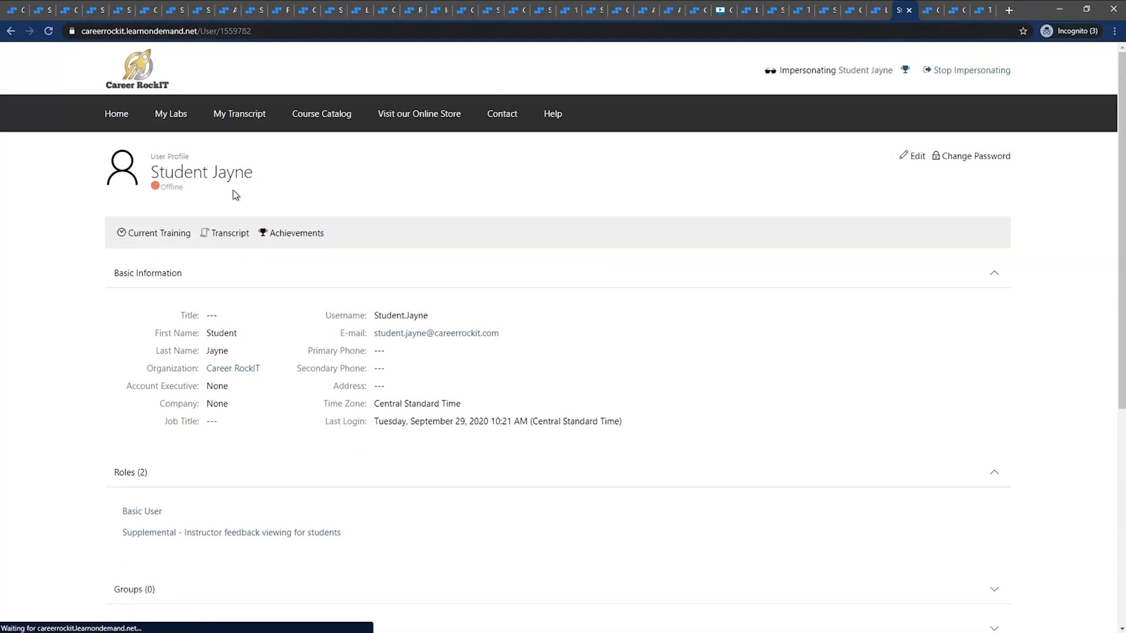
{"action": "left_click", "coordinate": [936, 15]}
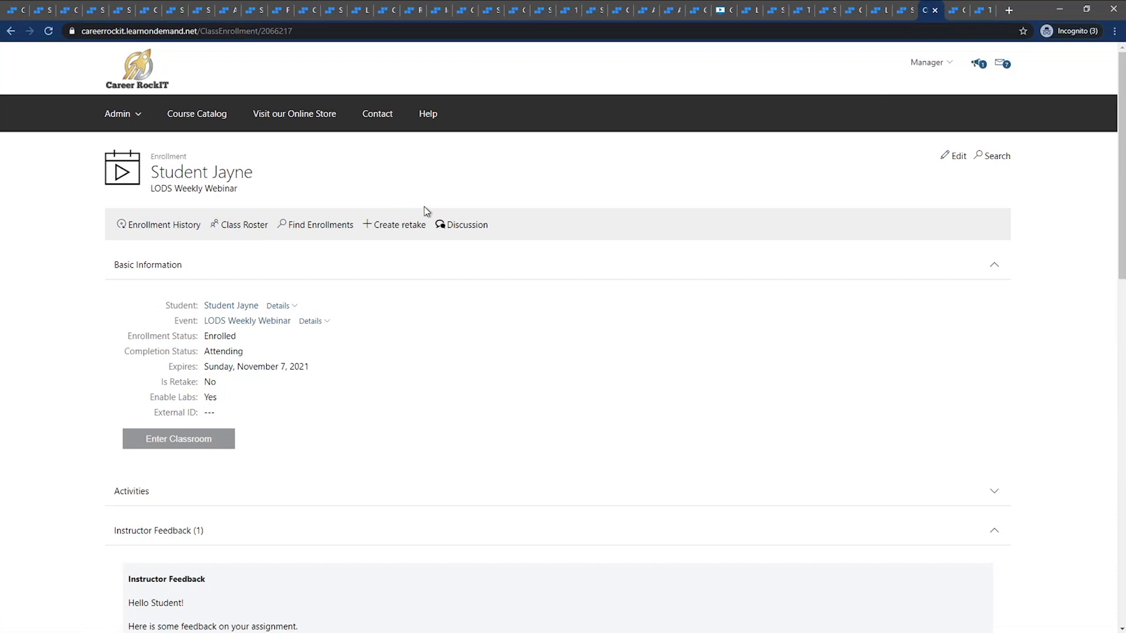
{"action": "left_click", "coordinate": [957, 11]}
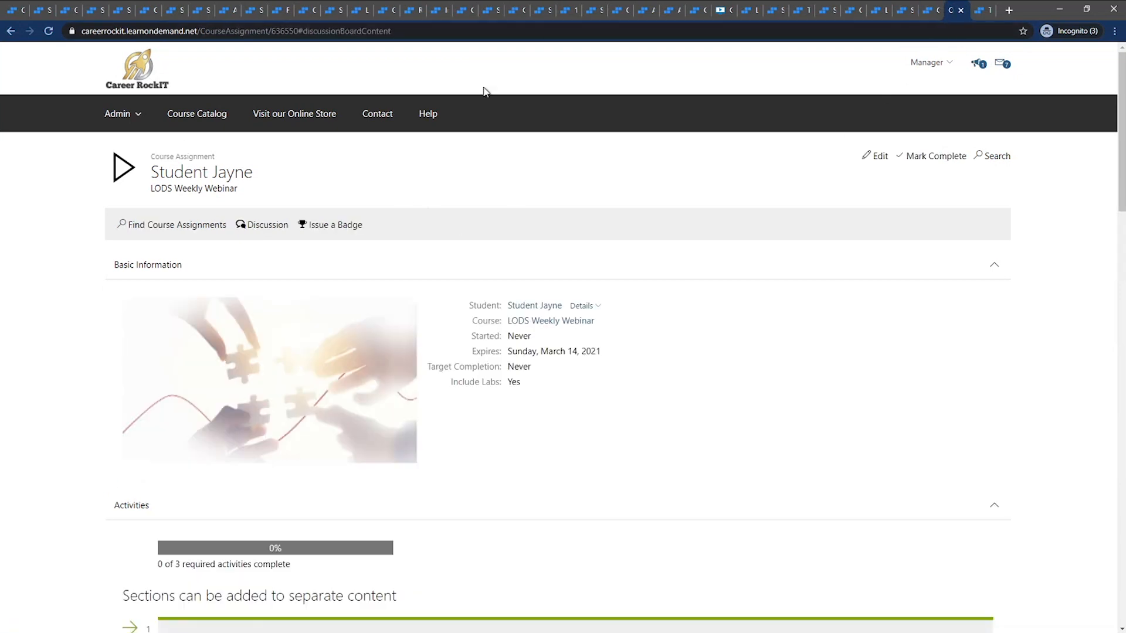
{"action": "left_click", "coordinate": [49, 33]}
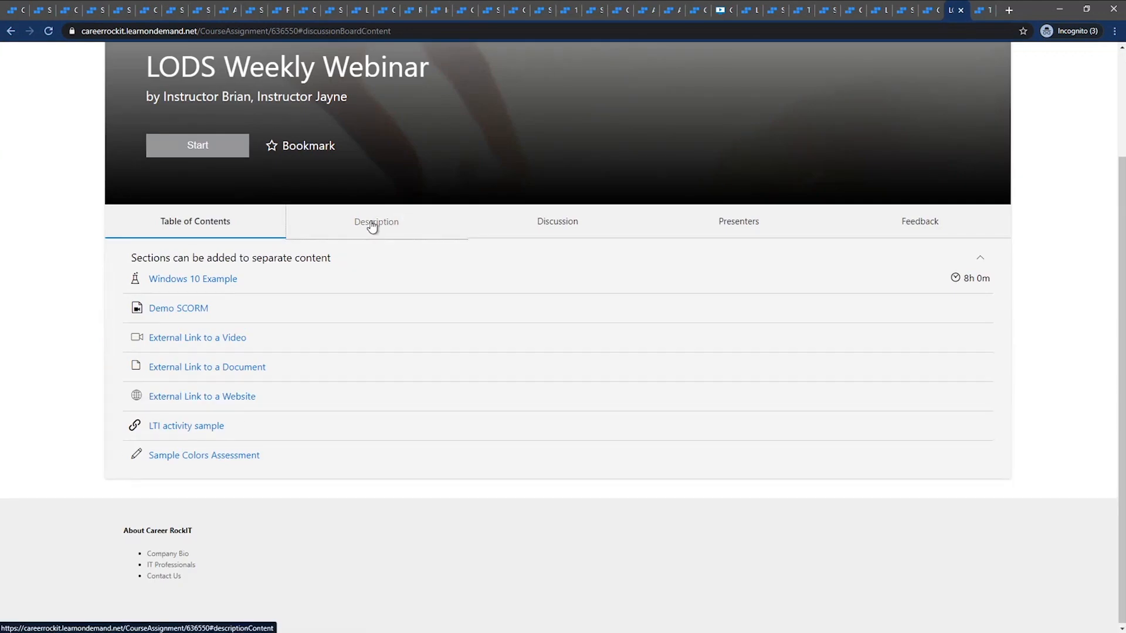
Examine the description, discussion topics and new-post form in the student's course assignment, and stop impersonating the student
{"action": "left_click", "coordinate": [377, 223]}
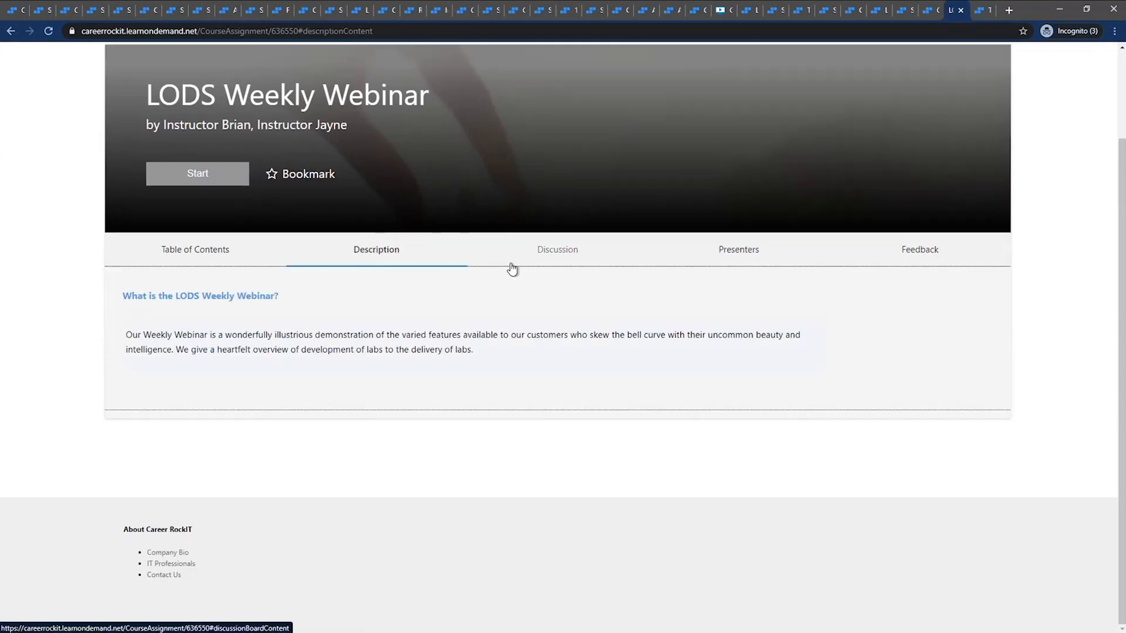
{"action": "left_click", "coordinate": [554, 254]}
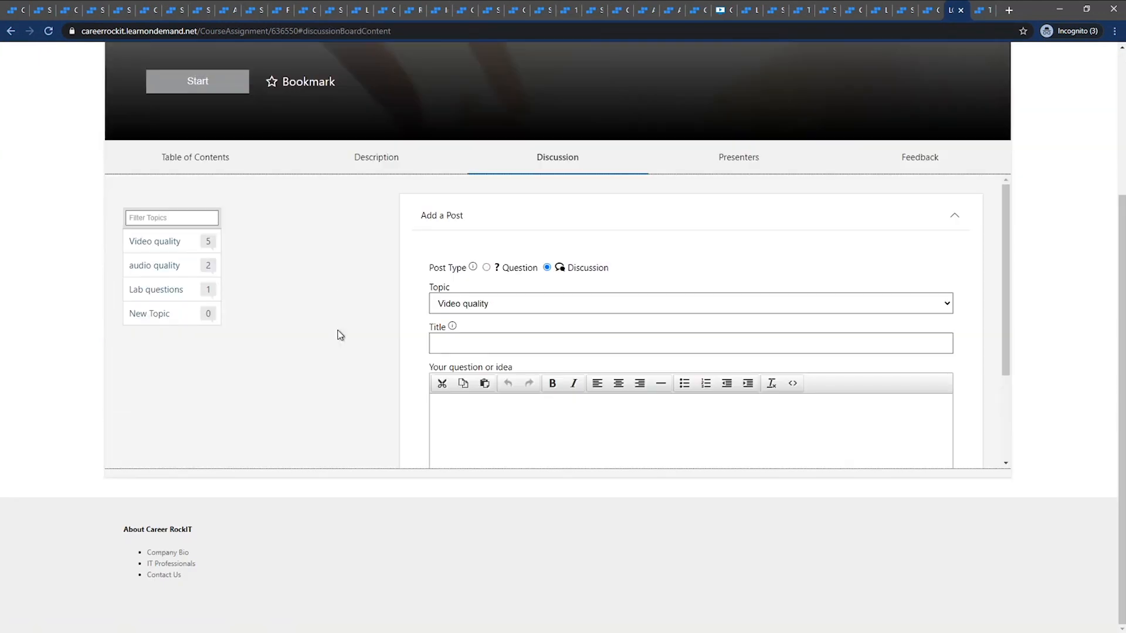
{"action": "left_click", "coordinate": [497, 347]}
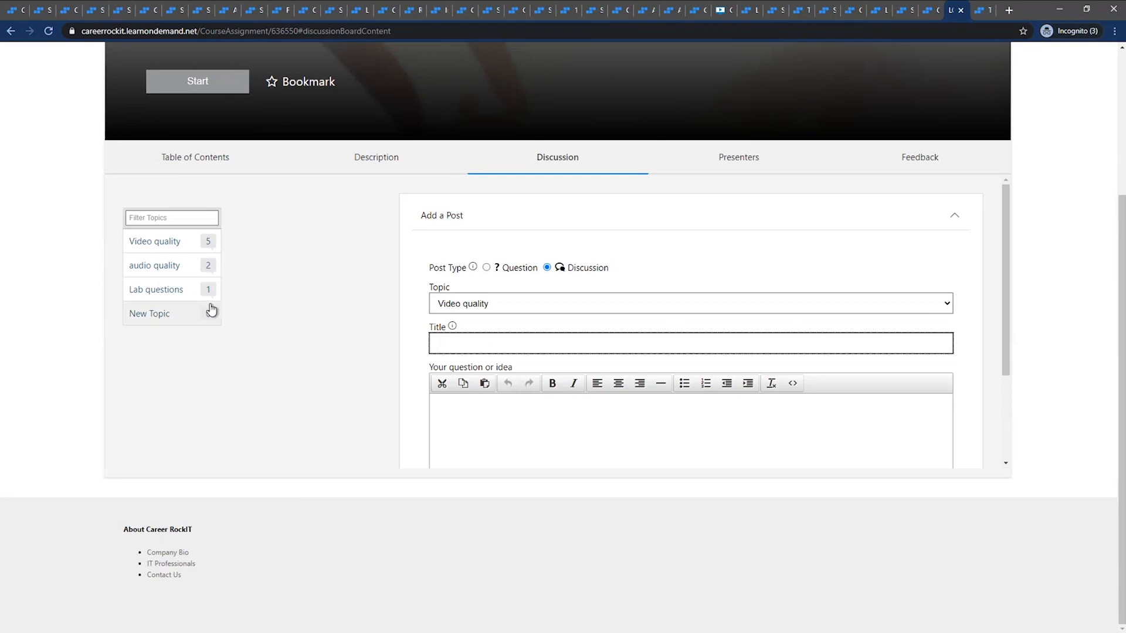
{"action": "scroll", "coordinate": [1042, 251], "scroll_direction": "up", "scroll_amount": 3}
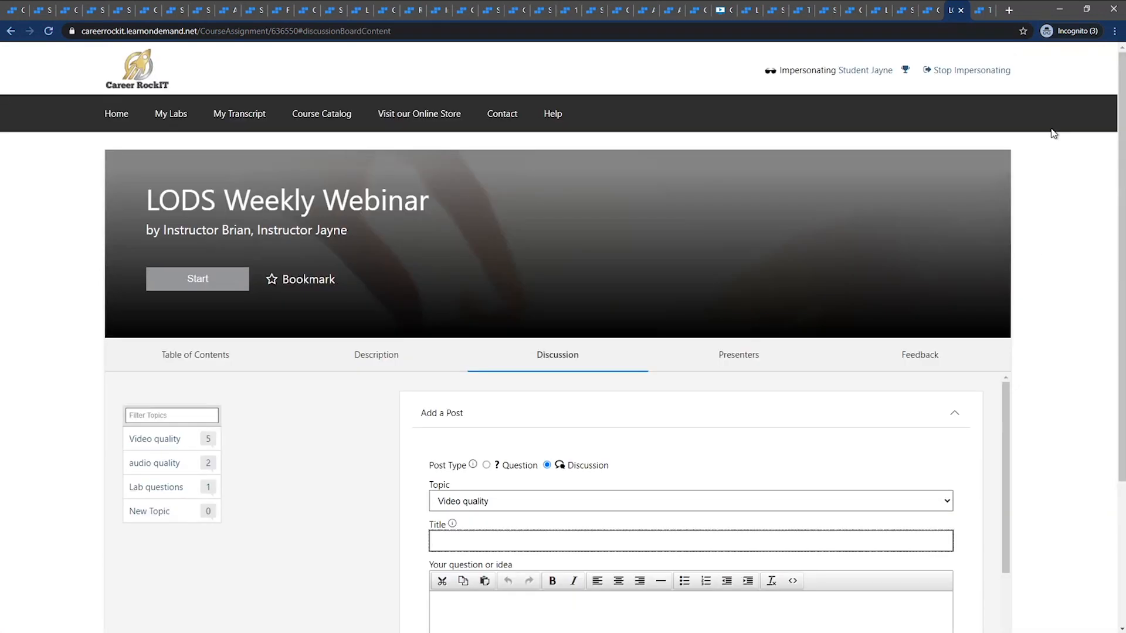
{"action": "left_click", "coordinate": [985, 72]}
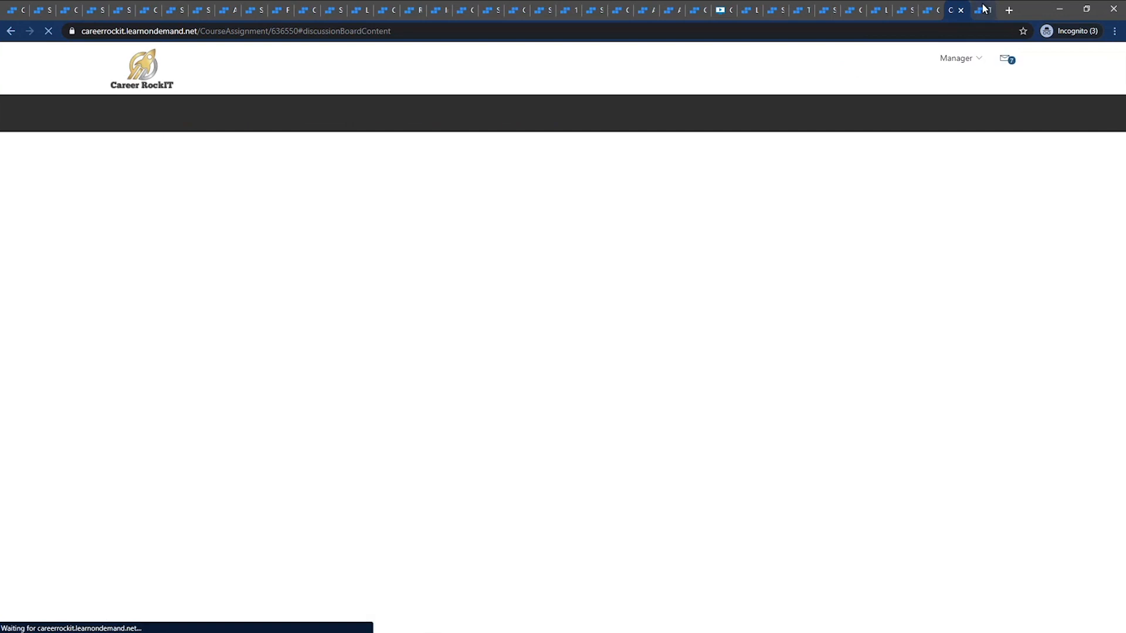
Search all discussions from the discussion board's page and open Test - discussion from the results
{"action": "left_click", "coordinate": [985, 11]}
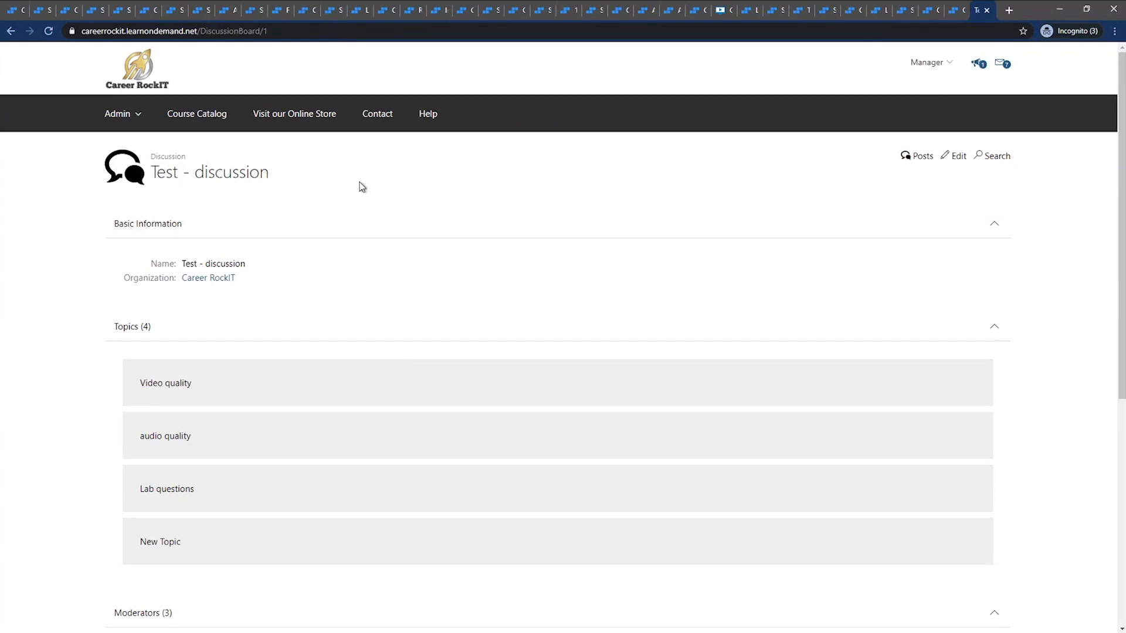
{"action": "left_click", "coordinate": [997, 156]}
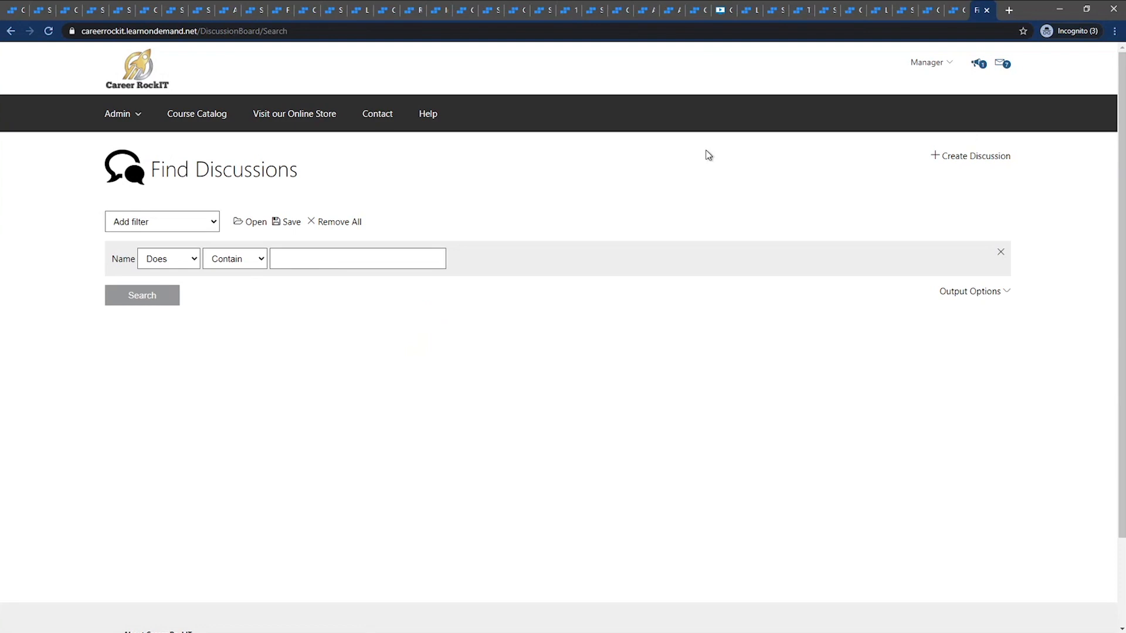
{"action": "left_click", "coordinate": [167, 304]}
{"action": "left_click", "coordinate": [167, 389]}
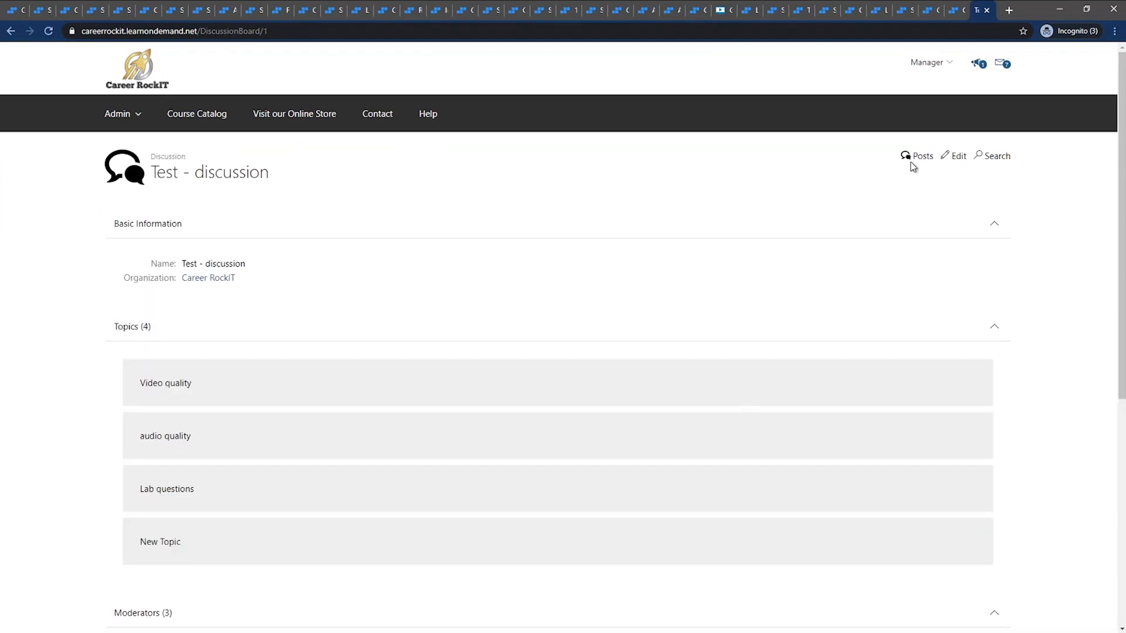
View the posts under the Video quality topic of Test - discussion, and return to the discussion's details
{"action": "left_click", "coordinate": [913, 164]}
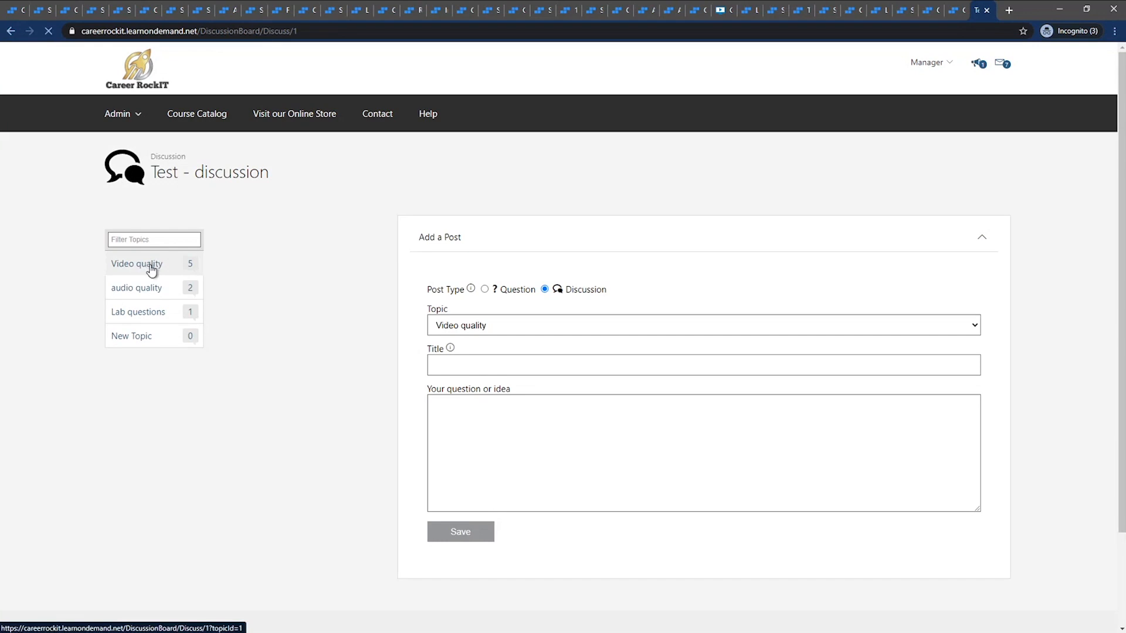
{"action": "left_click", "coordinate": [151, 265]}
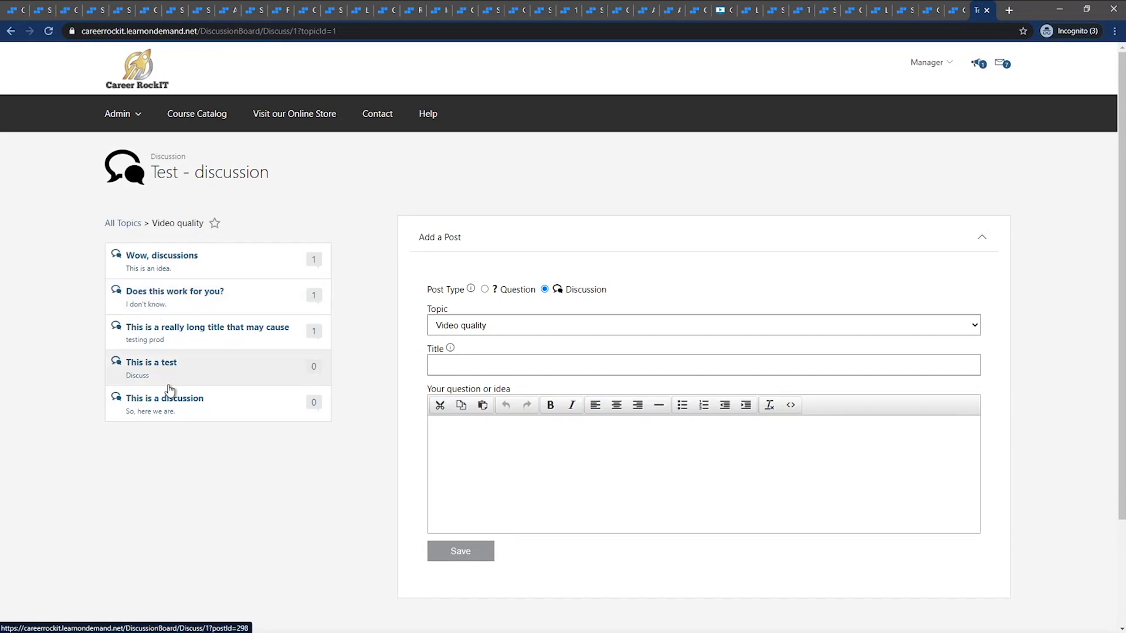
{"action": "left_click", "coordinate": [10, 33]}
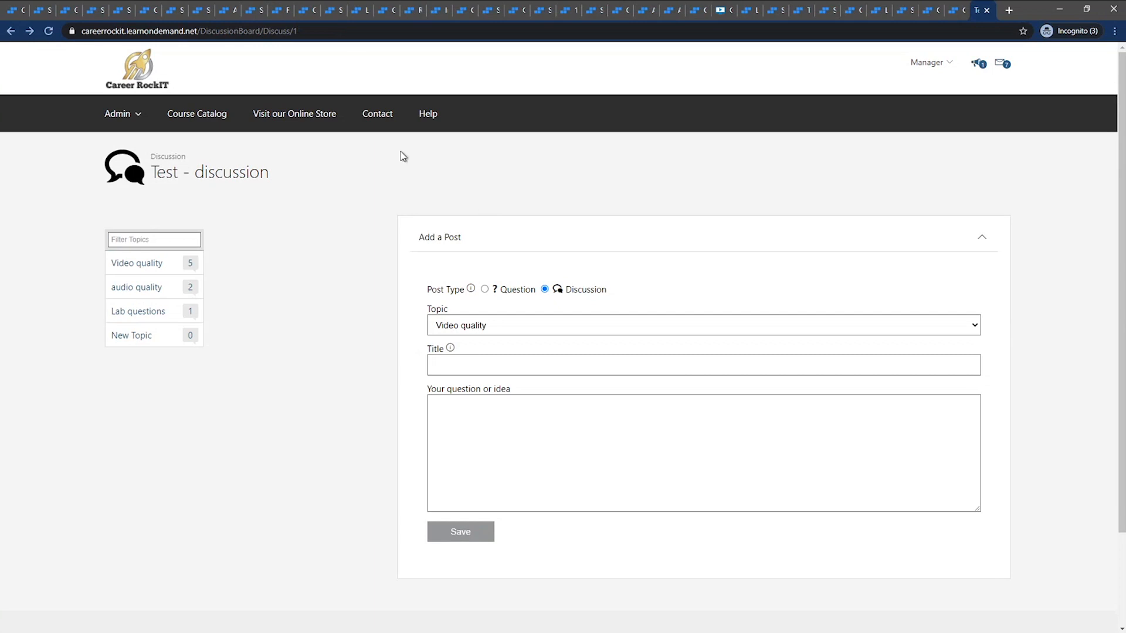
{"action": "left_click", "coordinate": [11, 33]}
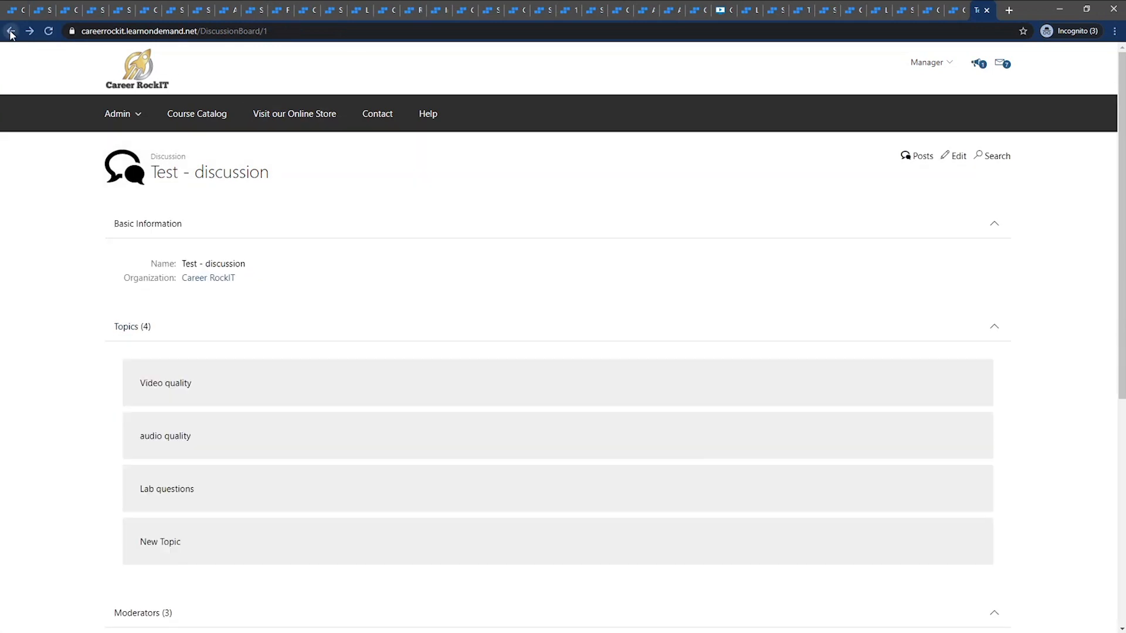
Open Test - discussion for editing and review its topics and moderators
{"action": "left_click", "coordinate": [960, 157]}
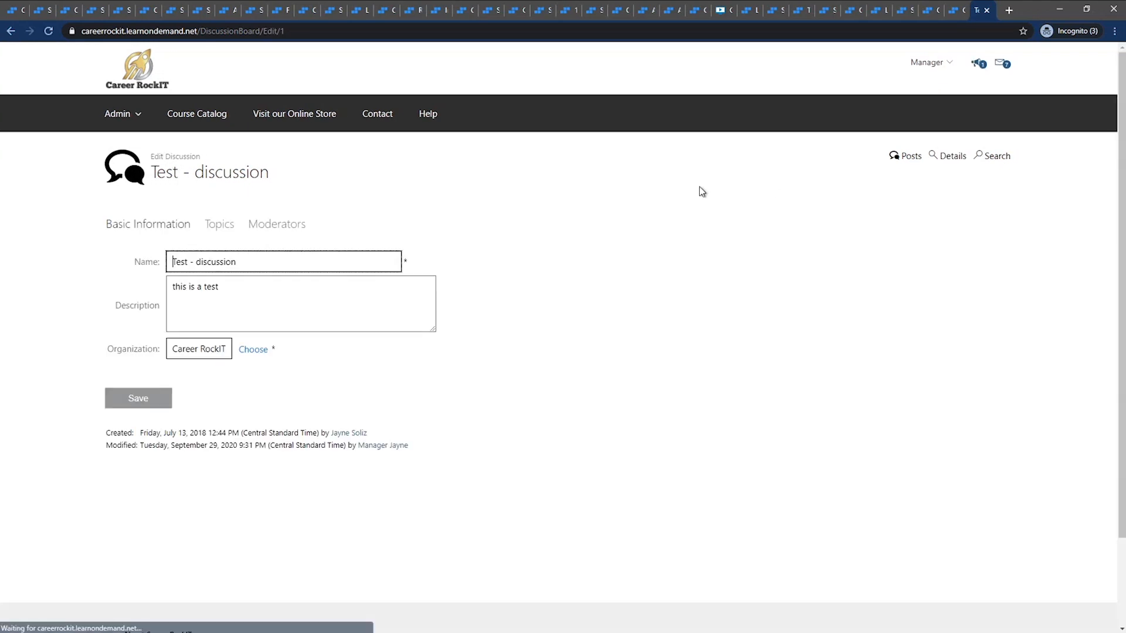
{"action": "left_click", "coordinate": [223, 228]}
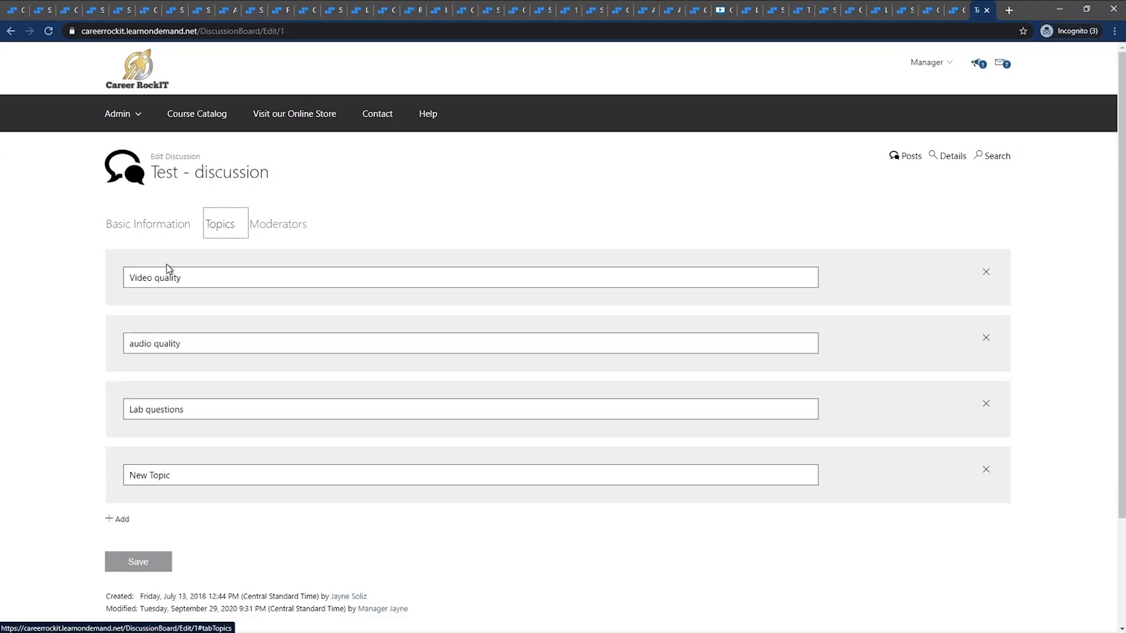
{"action": "triple_click", "coordinate": [174, 479]}
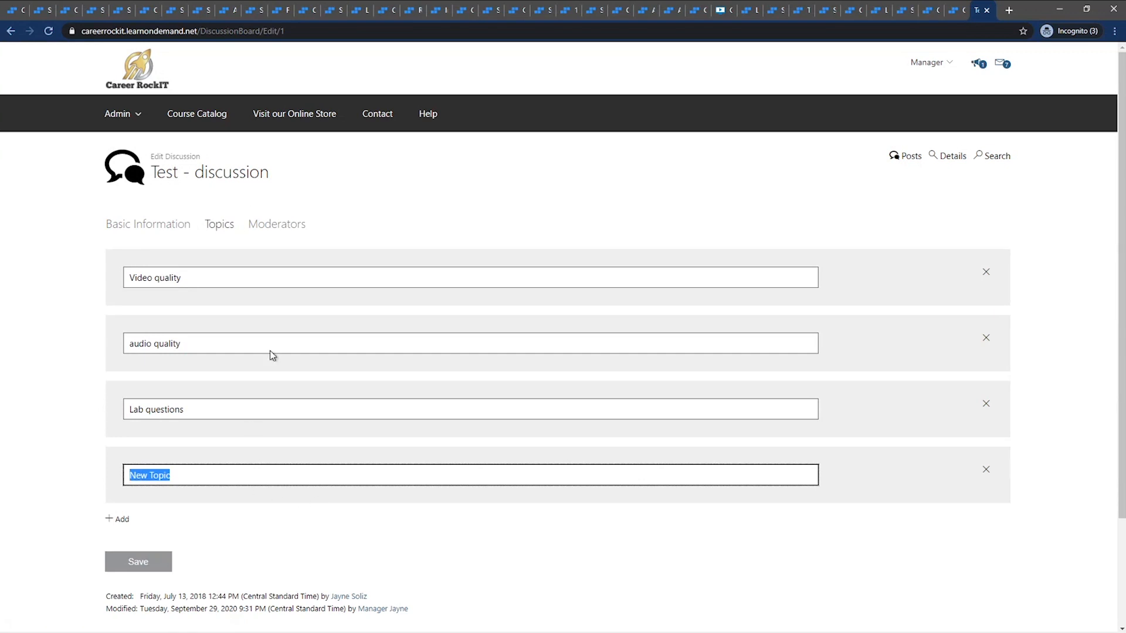
{"action": "left_click", "coordinate": [295, 225]}
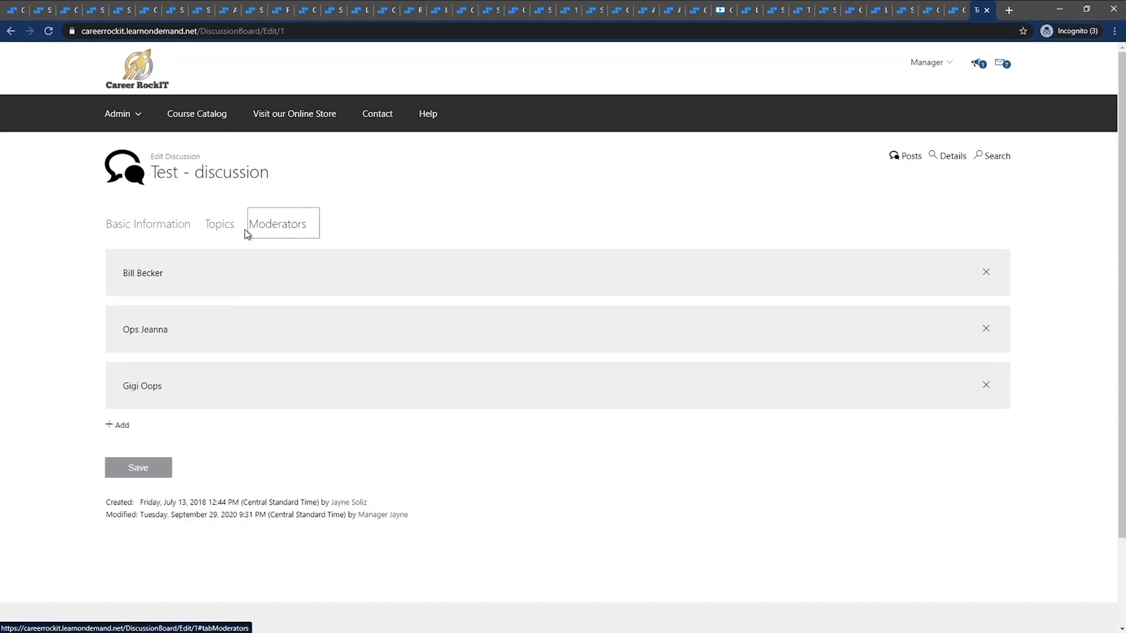
Search for users with the Moderating permission to add as moderators, cancel the selection, and return to the discussion's details
{"action": "left_click", "coordinate": [131, 424]}
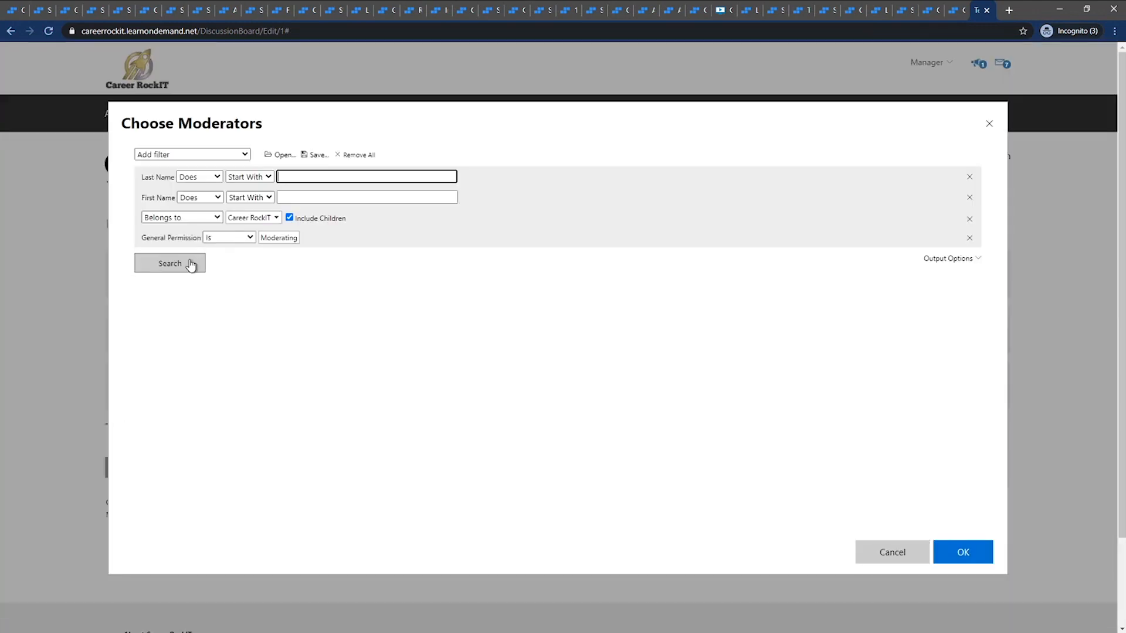
{"action": "left_click", "coordinate": [190, 264]}
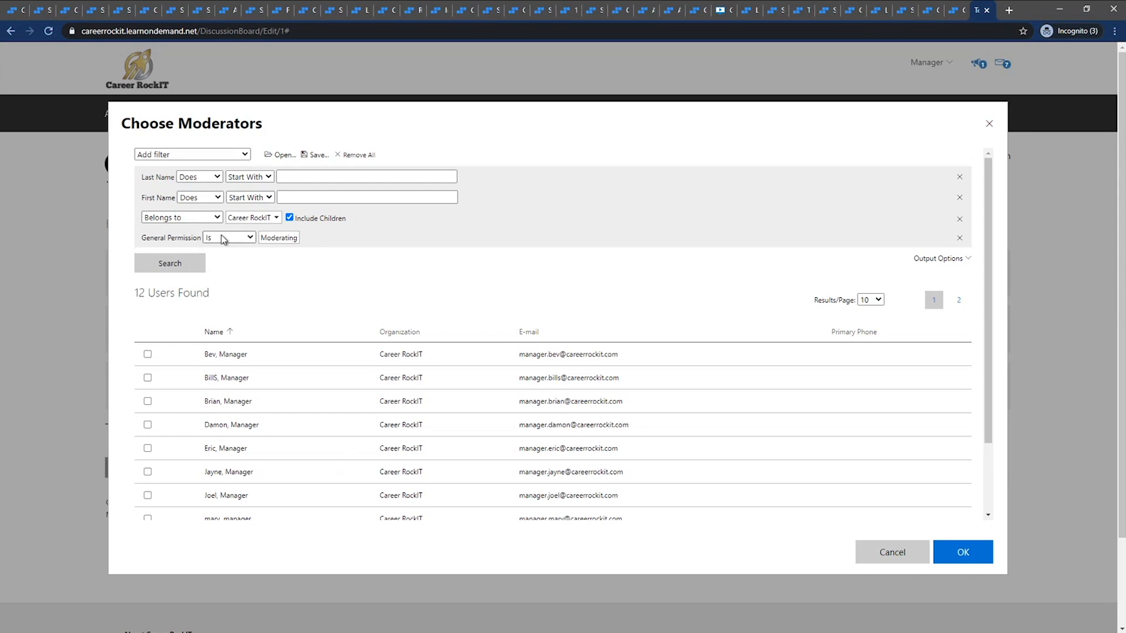
{"action": "triple_click", "coordinate": [263, 245]}
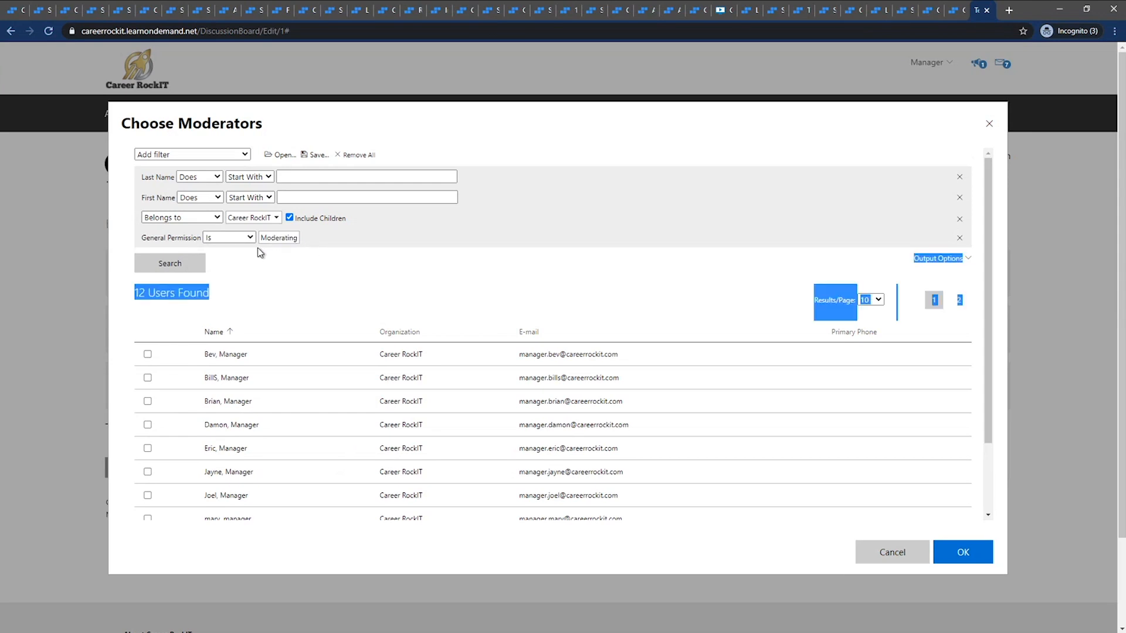
{"action": "left_click", "coordinate": [265, 263]}
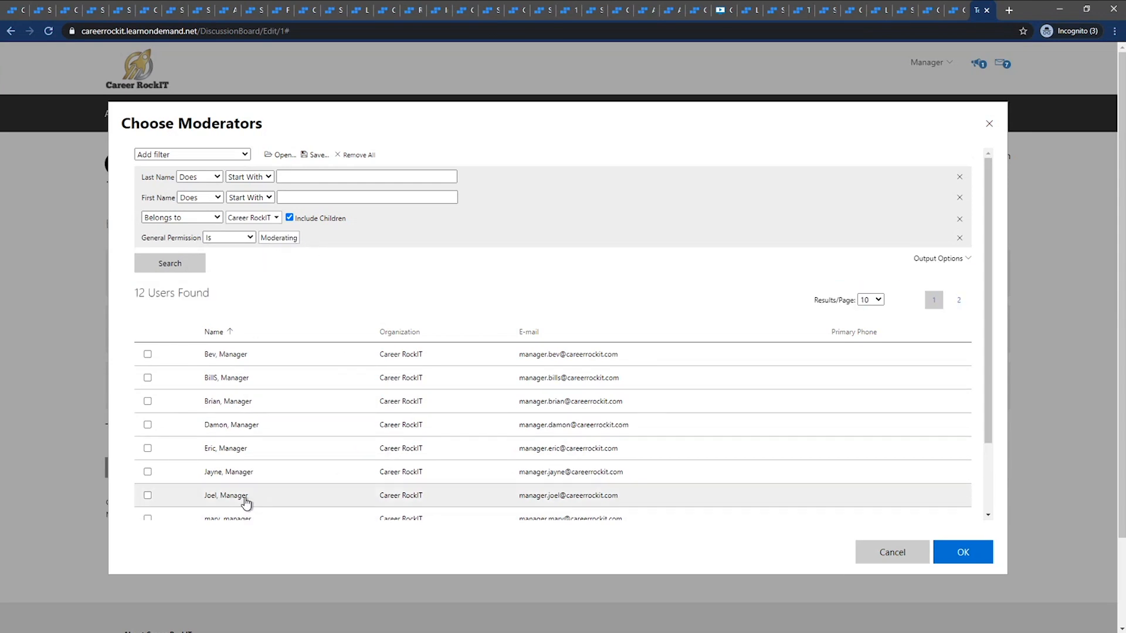
{"action": "left_click", "coordinate": [908, 561]}
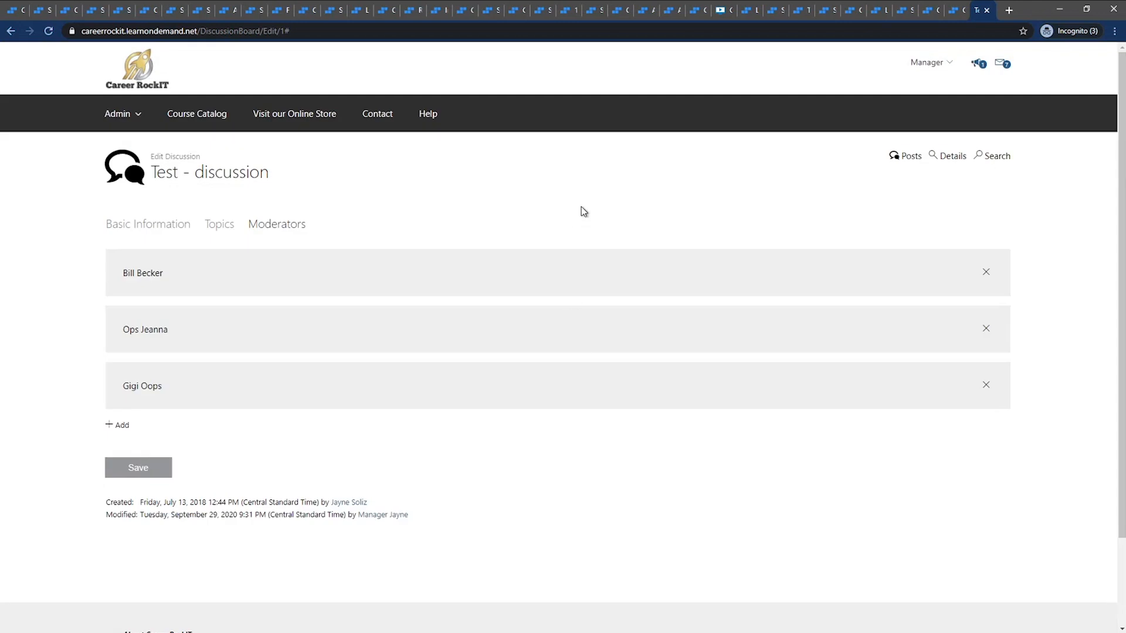
{"action": "left_click", "coordinate": [949, 156]}
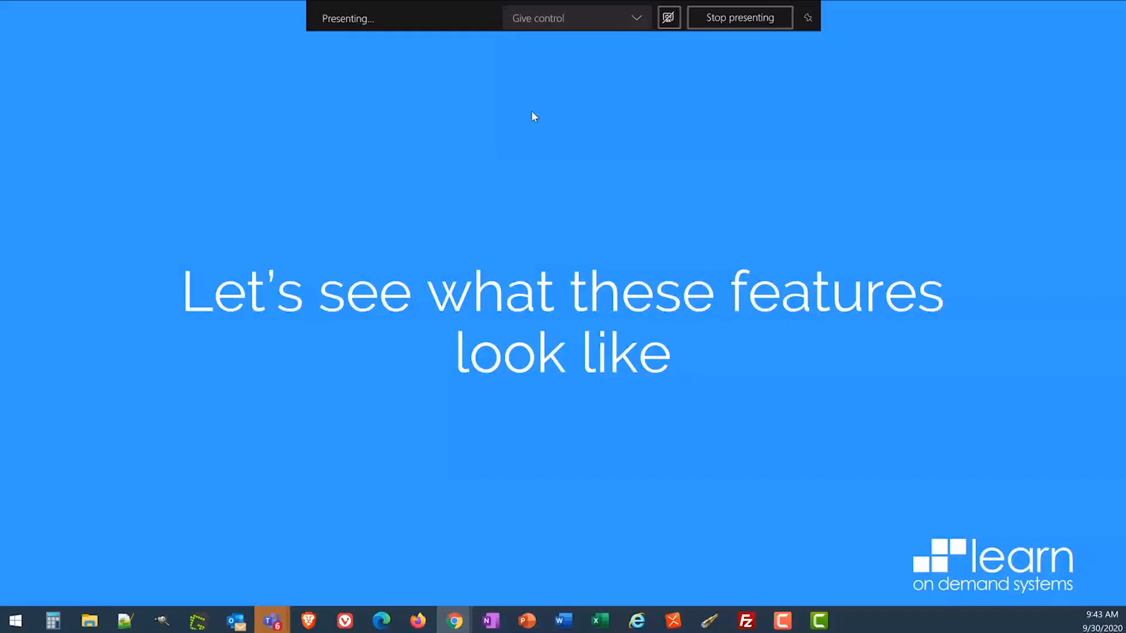
{"action": "left_click", "coordinate": [532, 112]}
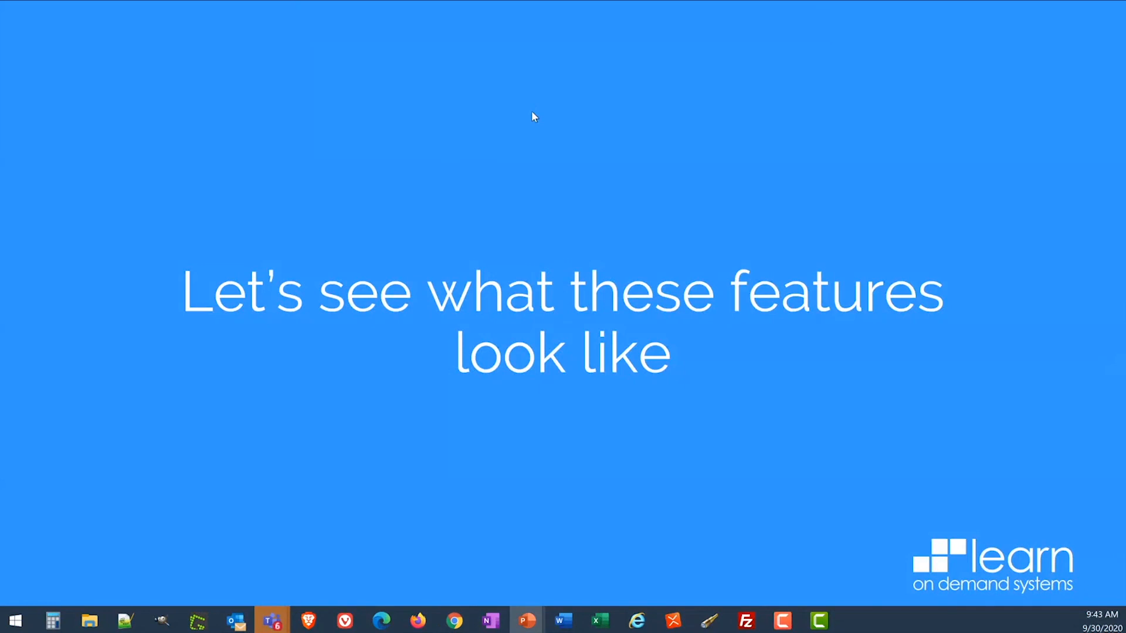
{"action": "left_click", "coordinate": [532, 112]}
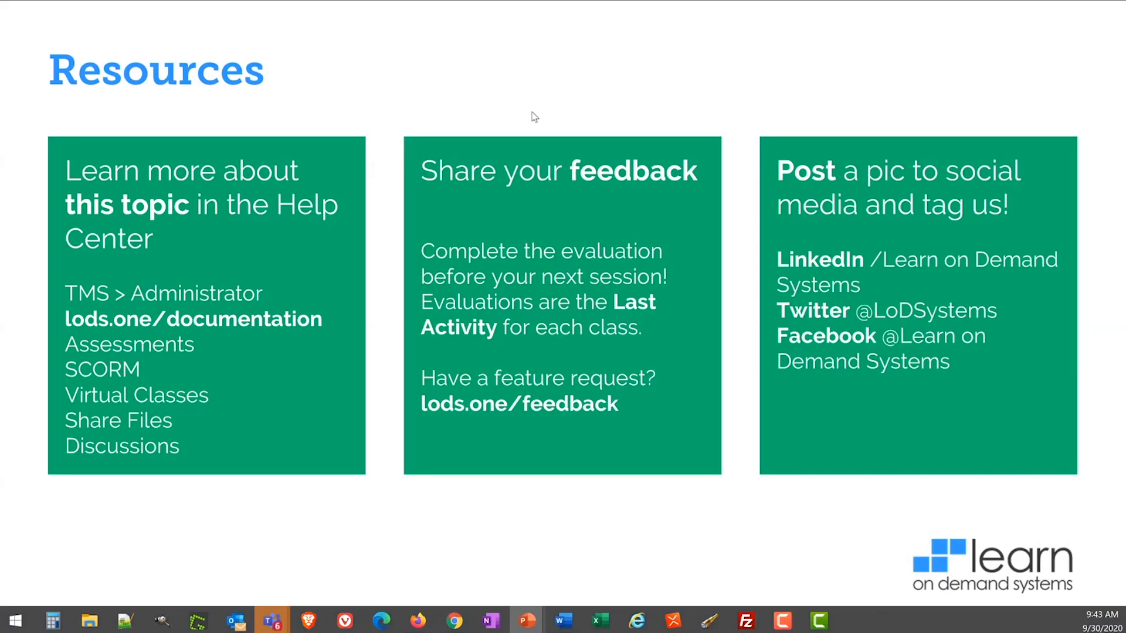